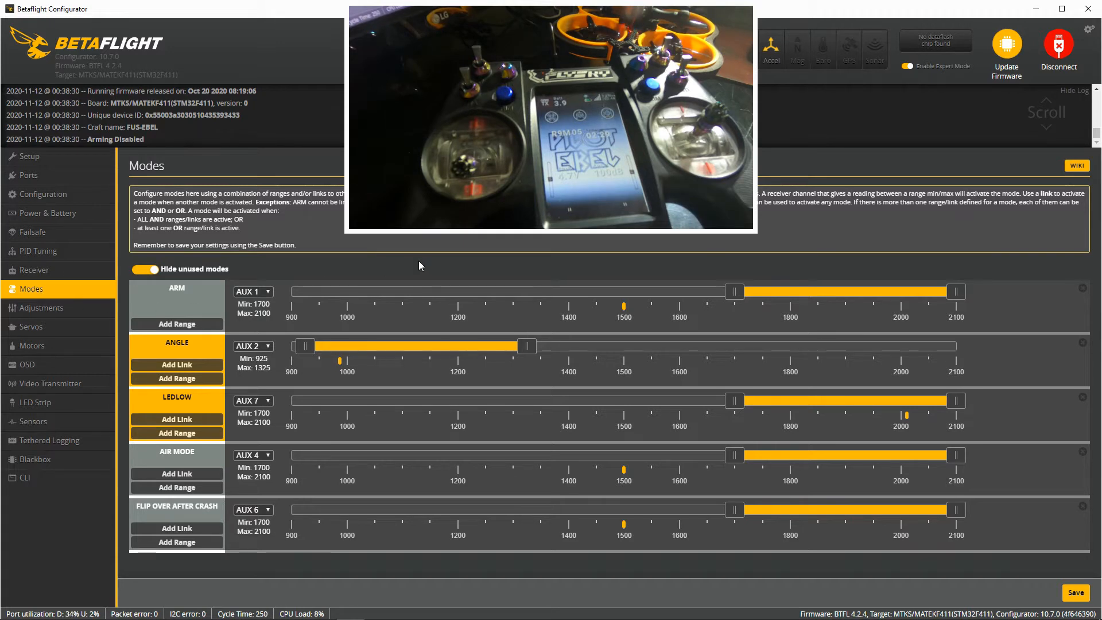
- Turn off the hiding of unused modes and look through the complete list of available modes
{"action": "left_click", "coordinate": [143, 270]}
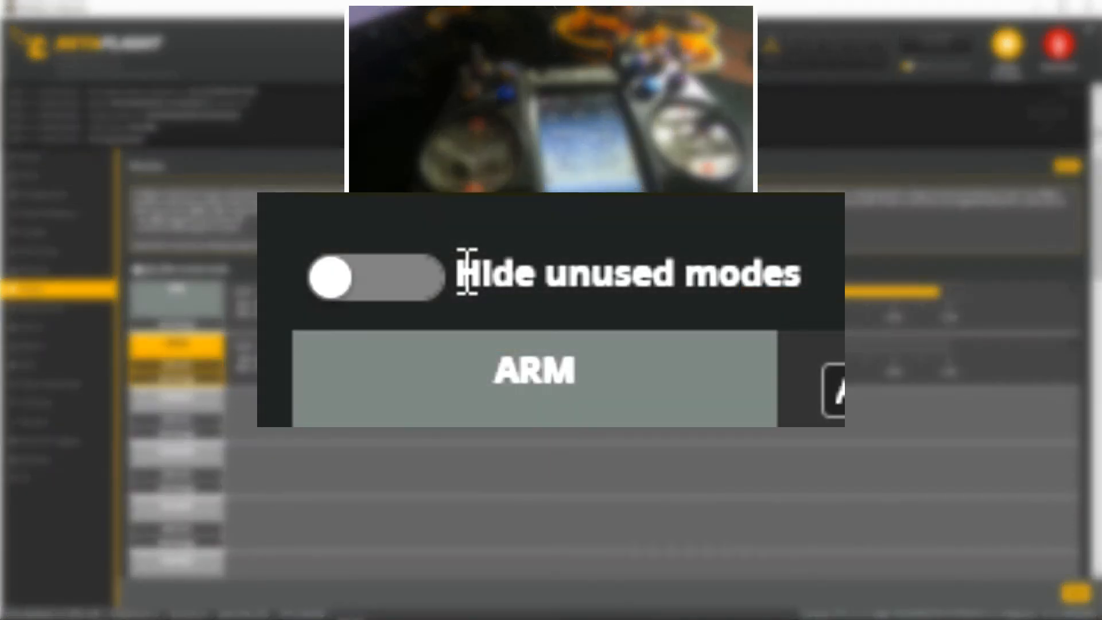
{"action": "left_click_drag", "start_coordinate": [162, 269], "coordinate": [223, 268]}
{"action": "left_click", "coordinate": [157, 270]}
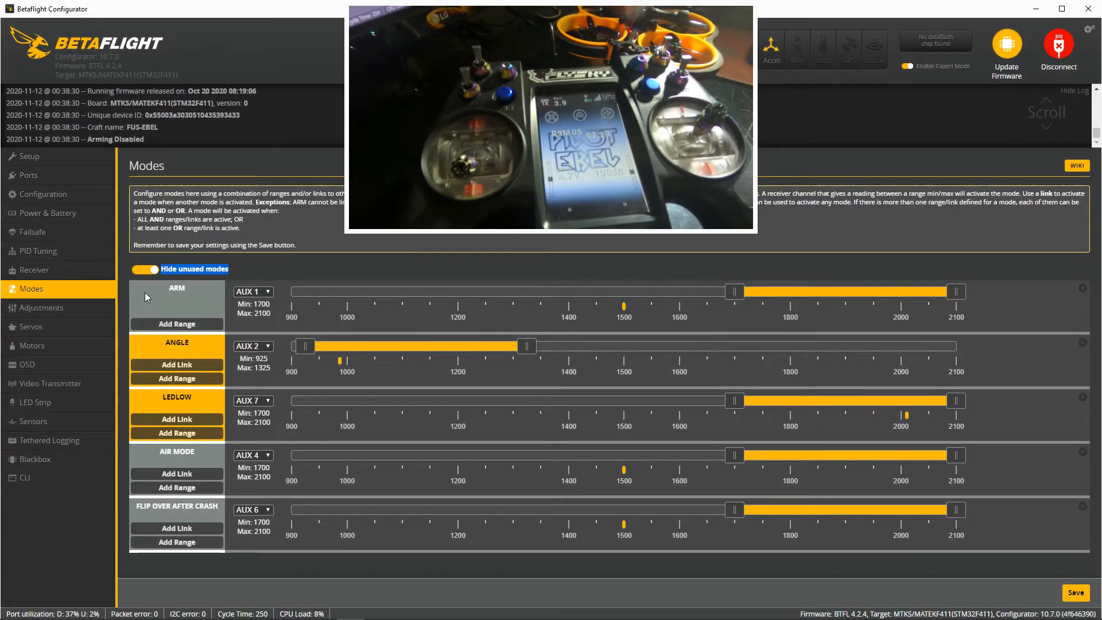
{"action": "left_click", "coordinate": [140, 271]}
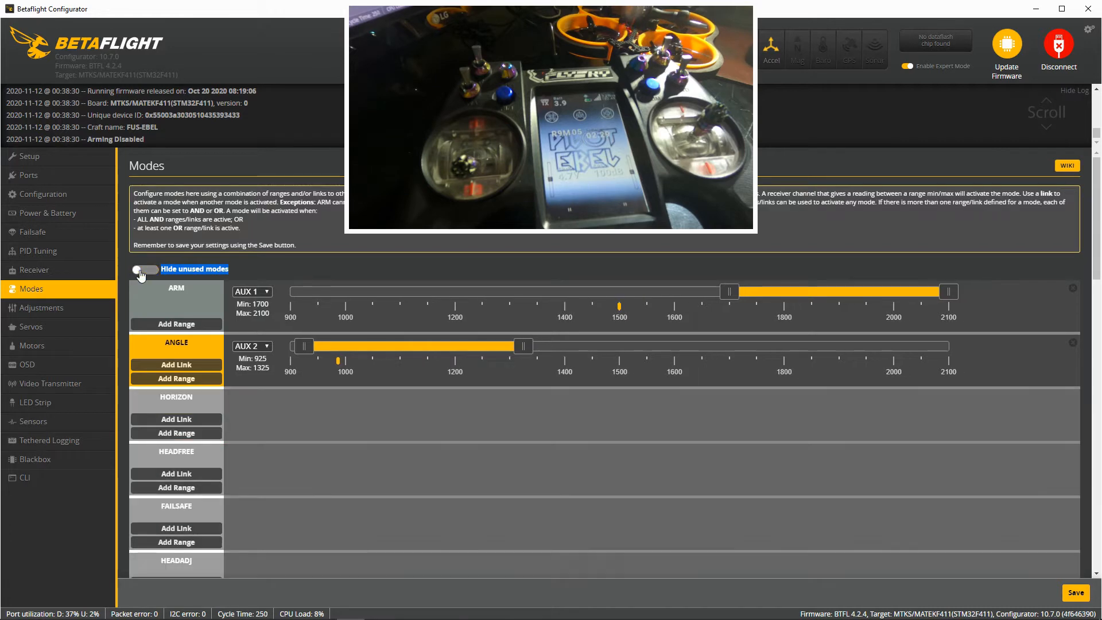
{"action": "scroll", "coordinate": [139, 269], "scroll_direction": "down", "scroll_amount": 13}
{"action": "scroll", "coordinate": [139, 270], "scroll_direction": "down", "scroll_amount": 8}
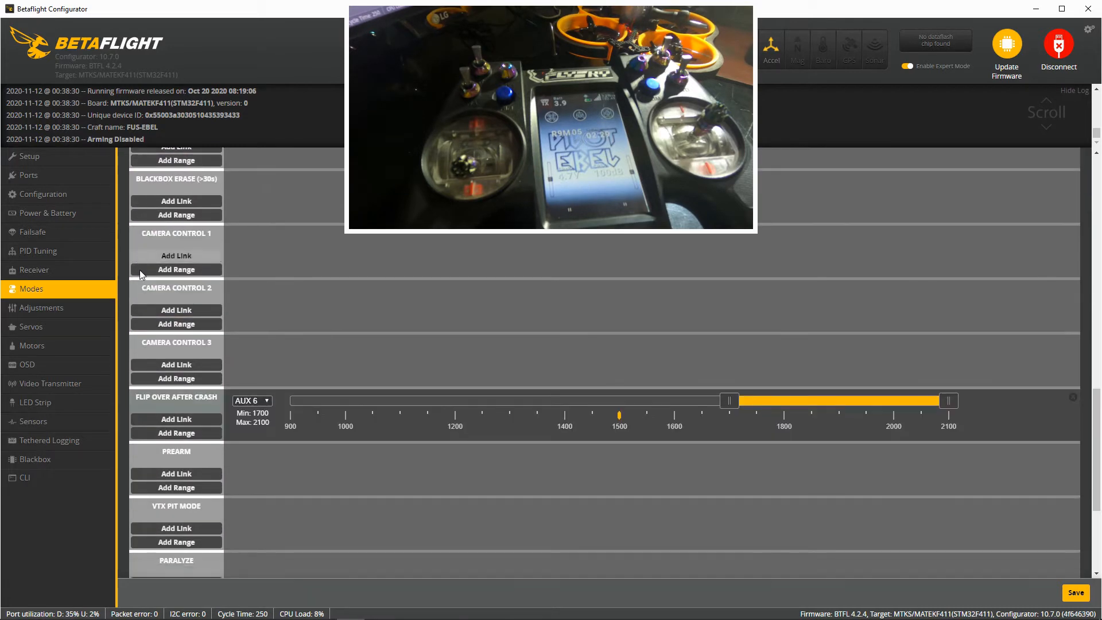
{"action": "scroll", "coordinate": [154, 550], "scroll_direction": "up", "scroll_amount": 20}
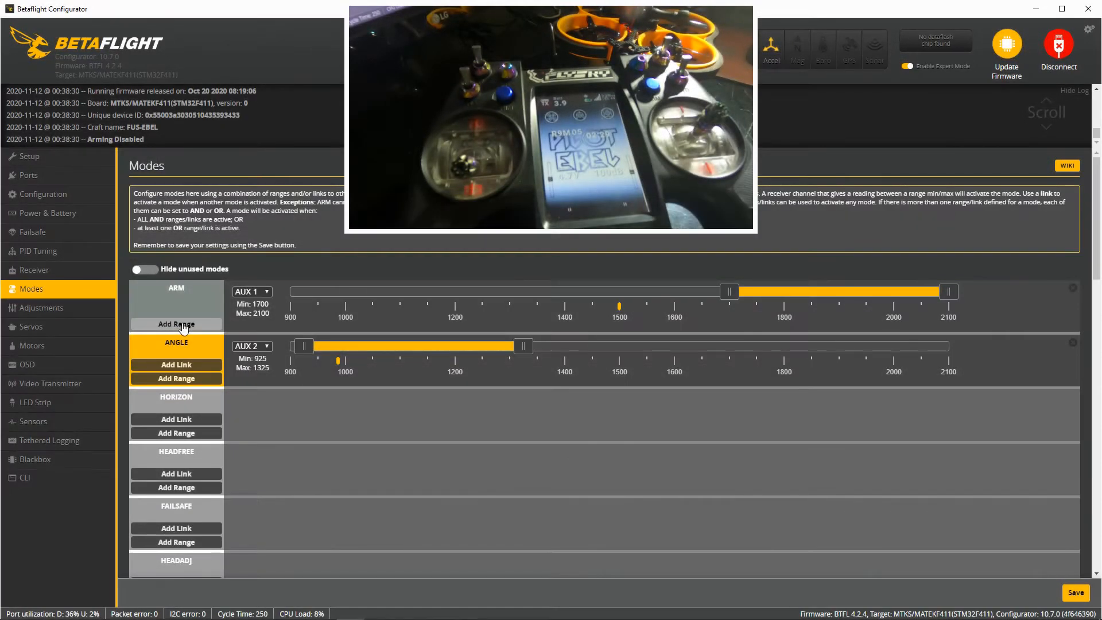
- Add a second range to the ARM mode and delete that extra range again
{"action": "left_click", "coordinate": [183, 325]}
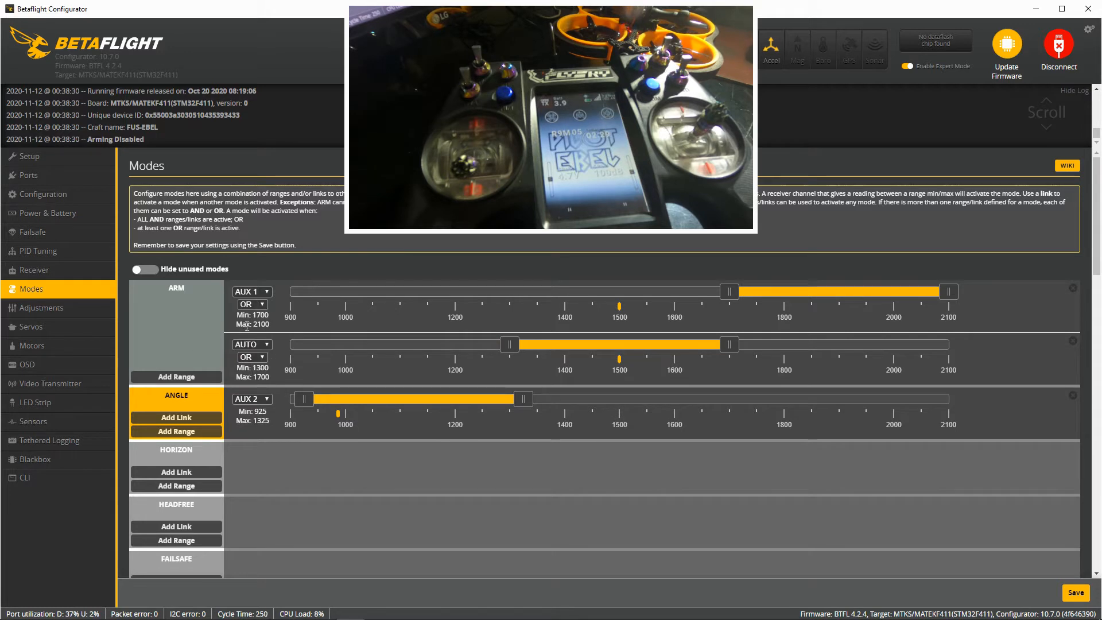
{"action": "left_click", "coordinate": [1073, 342]}
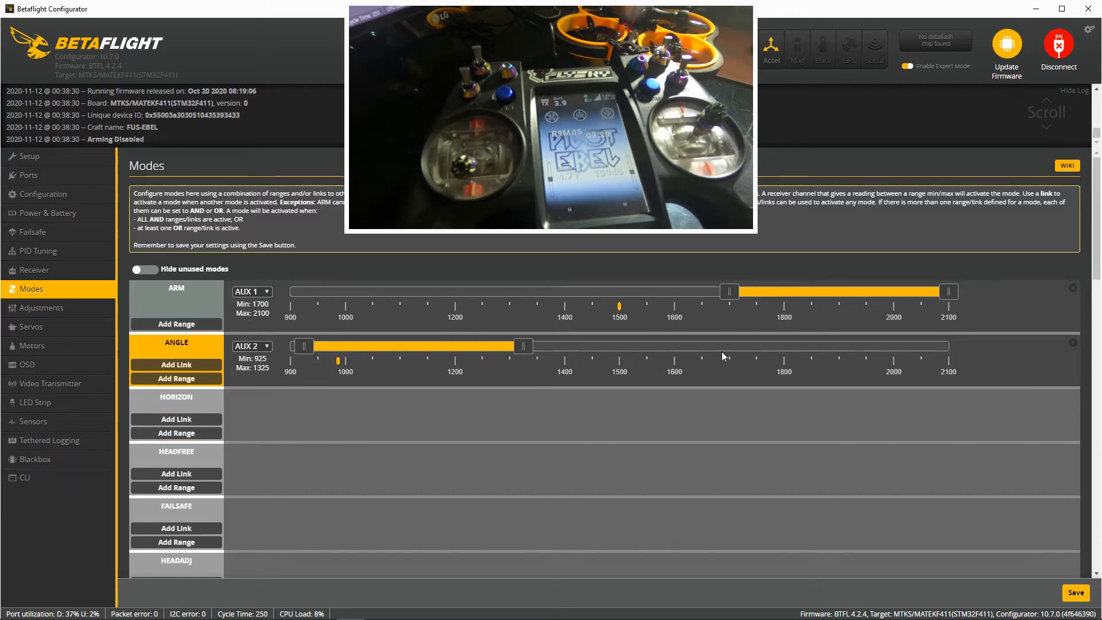
- Assign the ARM mode to AUX 1 using AUTO channel detection, with an active range of 1700 to 2100
{"action": "left_click", "coordinate": [267, 291]}
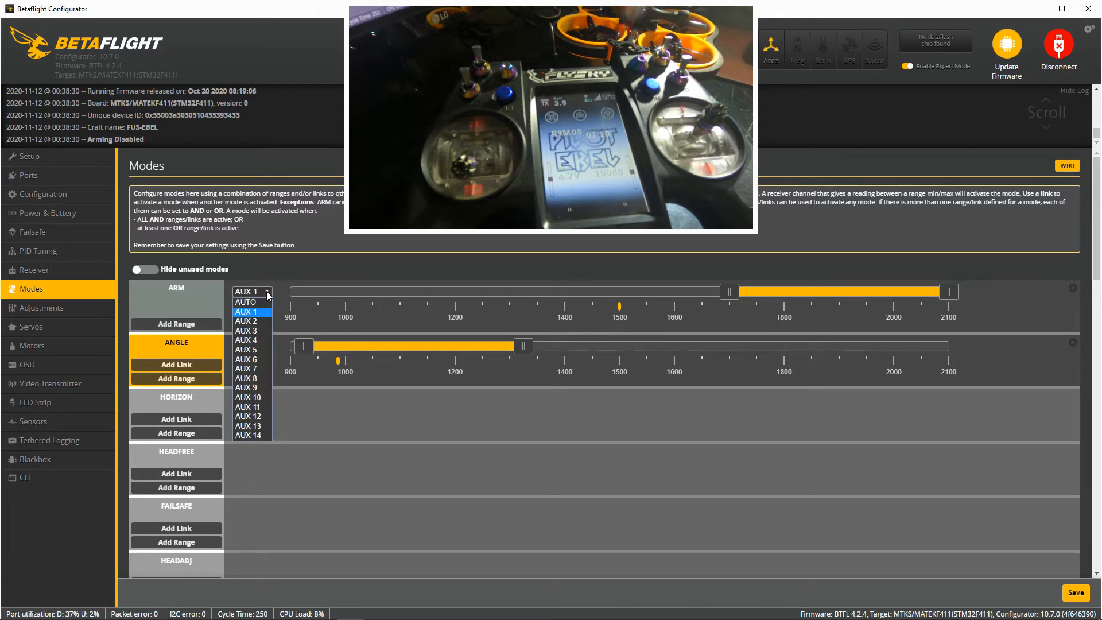
{"action": "left_click", "coordinate": [259, 298]}
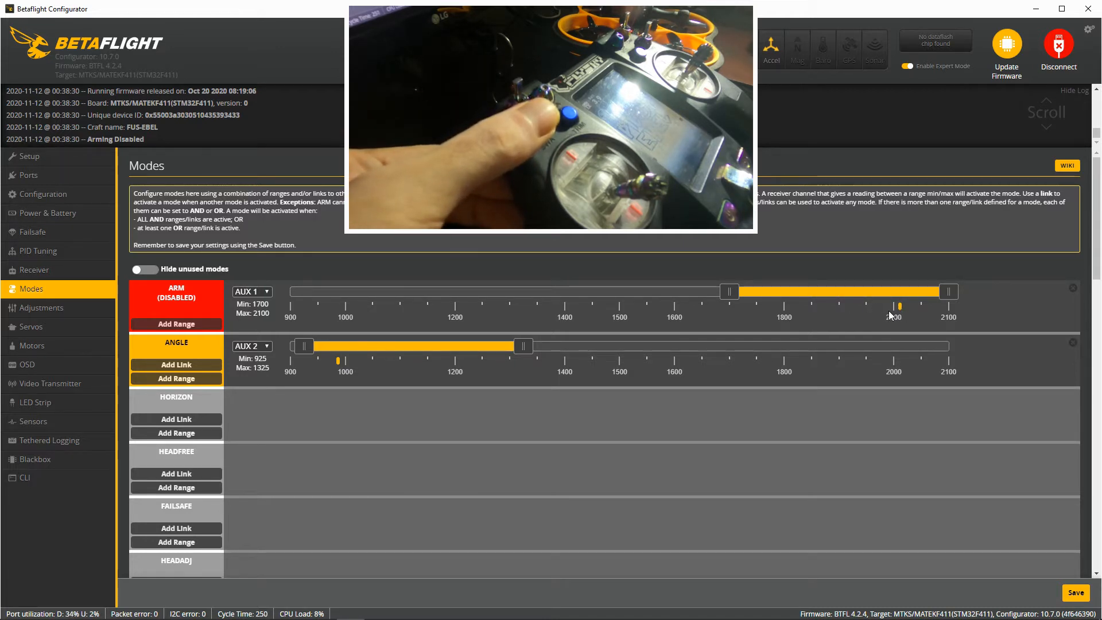
{"action": "left_click_drag", "start_coordinate": [842, 290], "coordinate": [876, 314]}
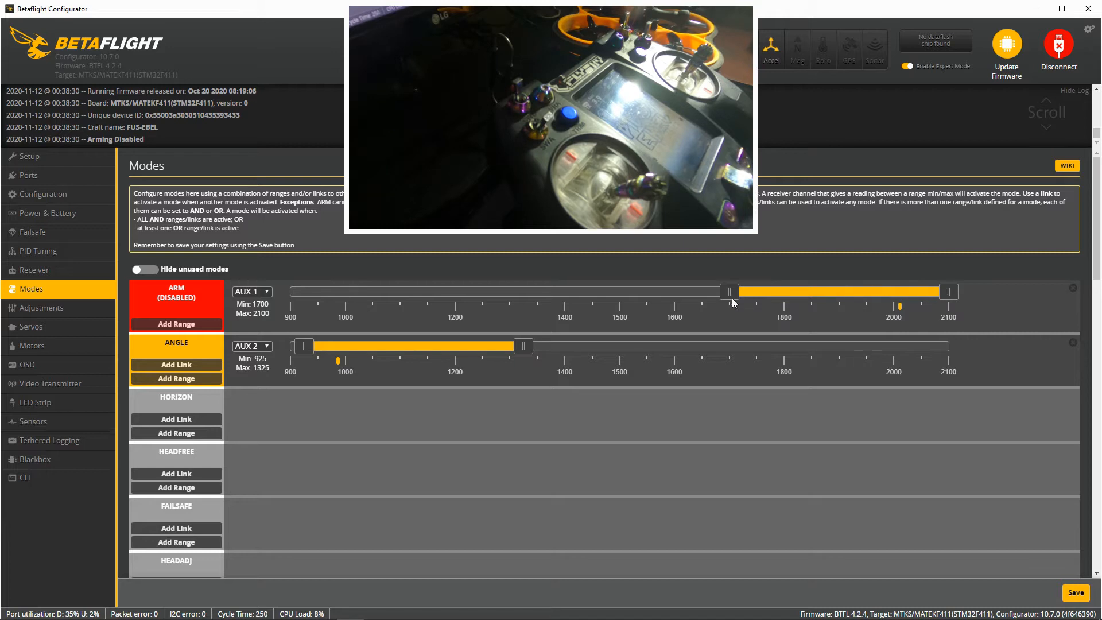
{"action": "mouse_move", "coordinate": [731, 298]}
{"action": "left_mouse_down"}
{"action": "mouse_move", "coordinate": [812, 291]}
{"action": "mouse_move", "coordinate": [734, 294]}
{"action": "left_mouse_up"}
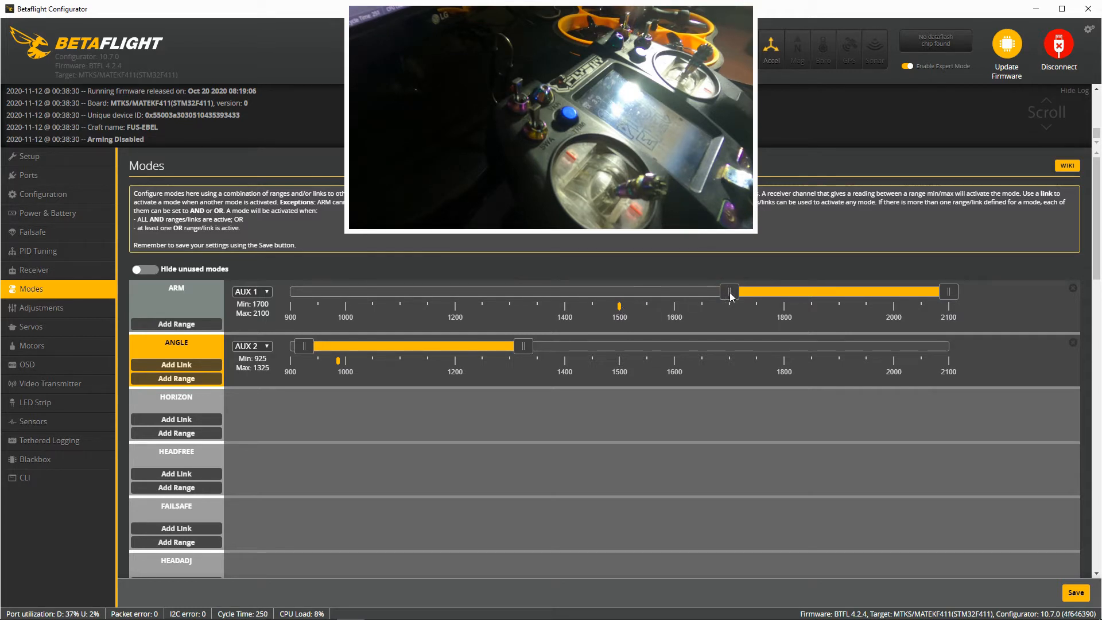
{"action": "mouse_move", "coordinate": [730, 291]}
{"action": "left_mouse_down"}
{"action": "mouse_move", "coordinate": [593, 292]}
{"action": "mouse_move", "coordinate": [729, 298]}
{"action": "left_mouse_up"}
- Assign the ANGLE mode to AUX 2 using AUTO channel detection and shift its active range to 900–1300
{"action": "left_click", "coordinate": [266, 346]}
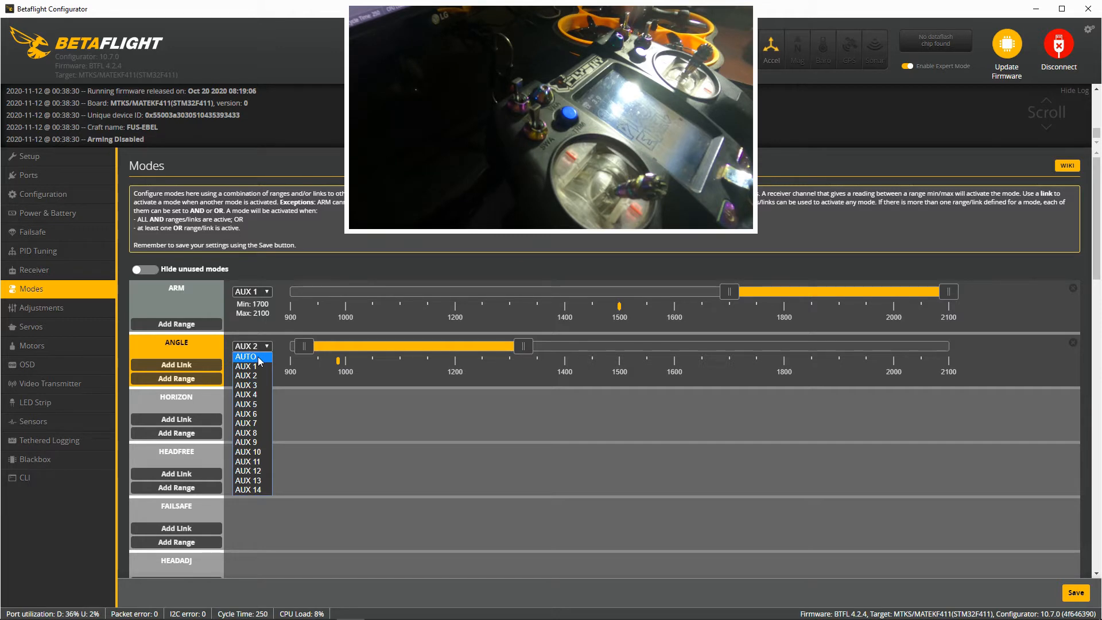
{"action": "left_click", "coordinate": [257, 357]}
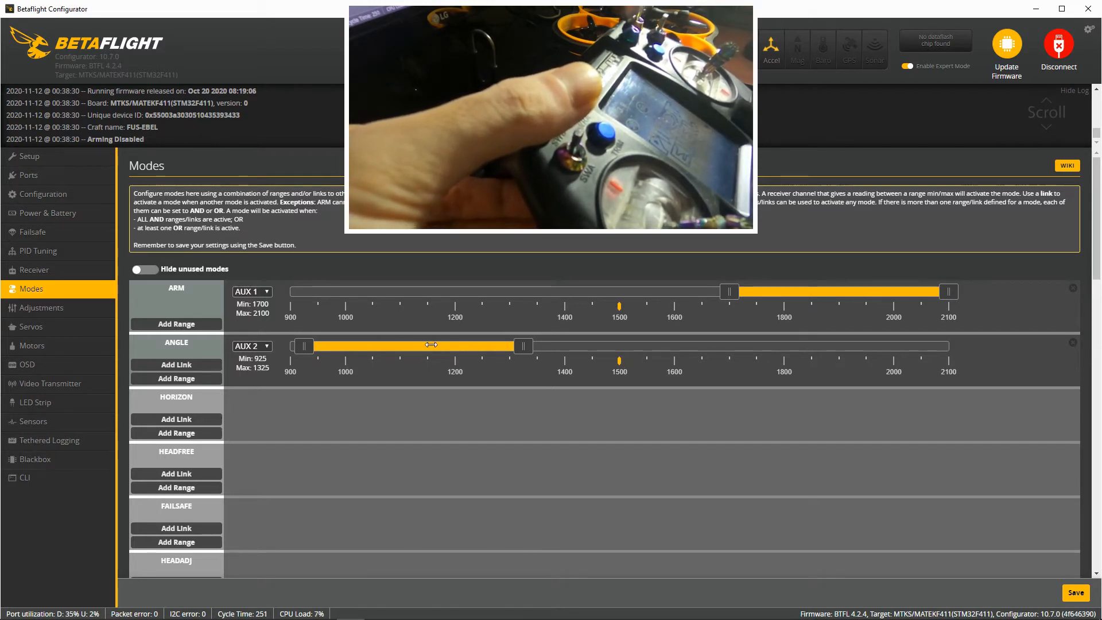
{"action": "left_click_drag", "start_coordinate": [427, 346], "coordinate": [391, 346]}
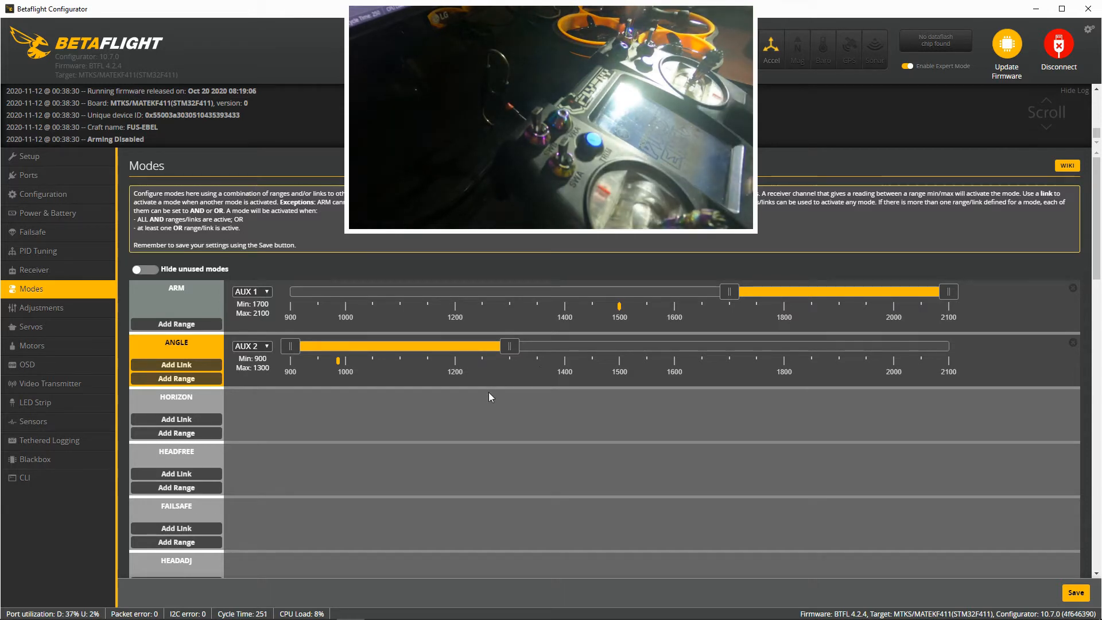
- Try AUTO channel detection for AIR MODE, and assign it to AUX 4 with an active range of 1700 to 2100
{"action": "scroll", "coordinate": [321, 445], "scroll_direction": "down", "scroll_amount": 4}
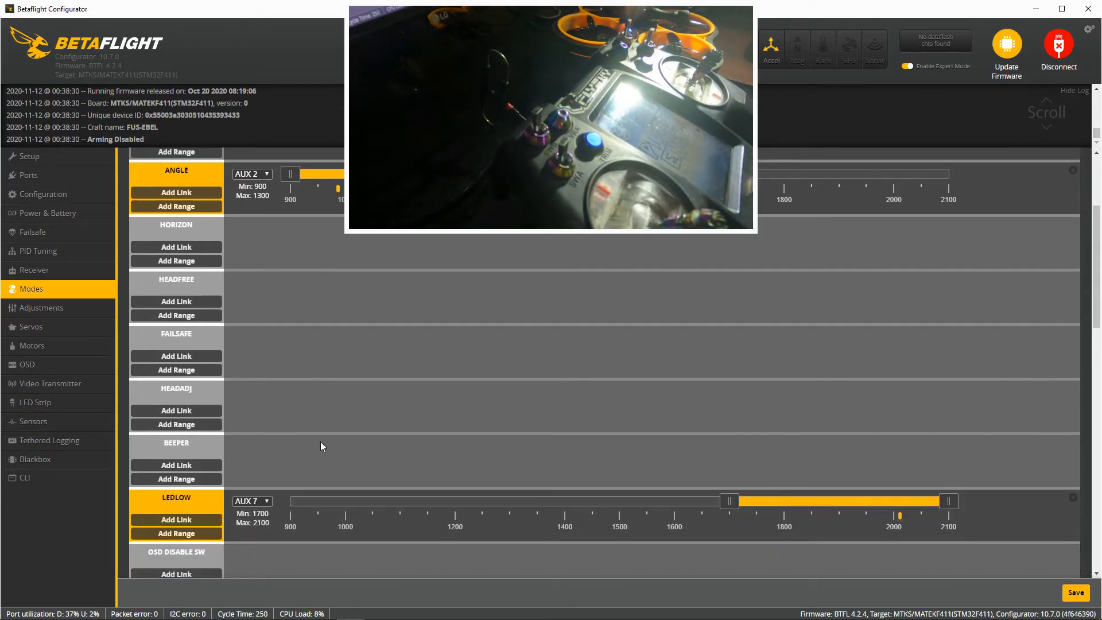
{"action": "scroll", "coordinate": [321, 445], "scroll_direction": "down", "scroll_amount": 1}
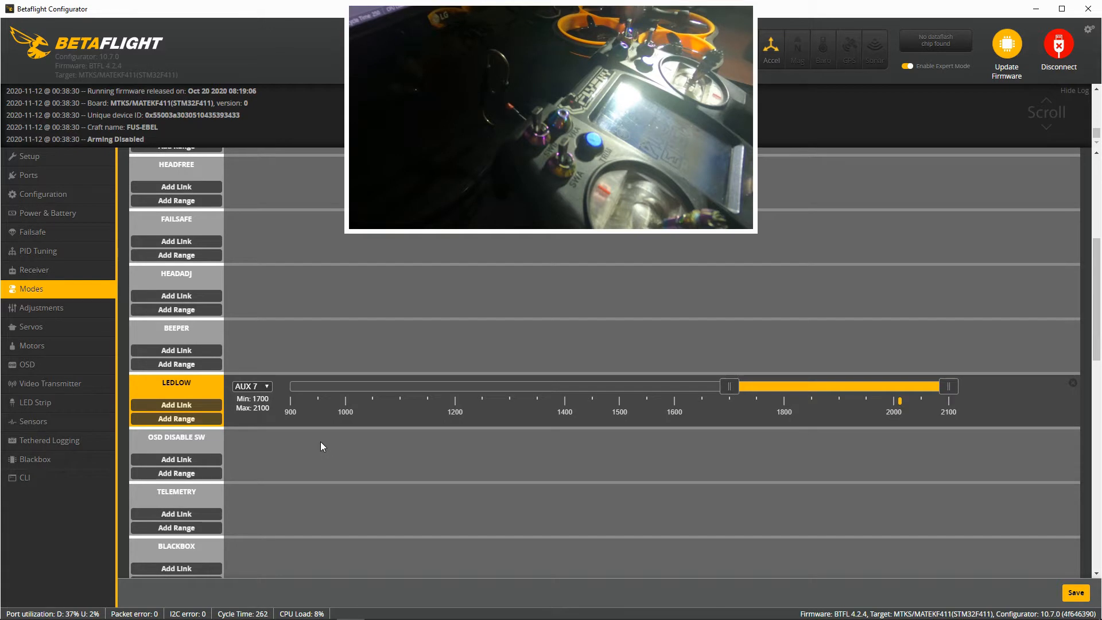
{"action": "scroll", "coordinate": [321, 443], "scroll_direction": "down", "scroll_amount": 4}
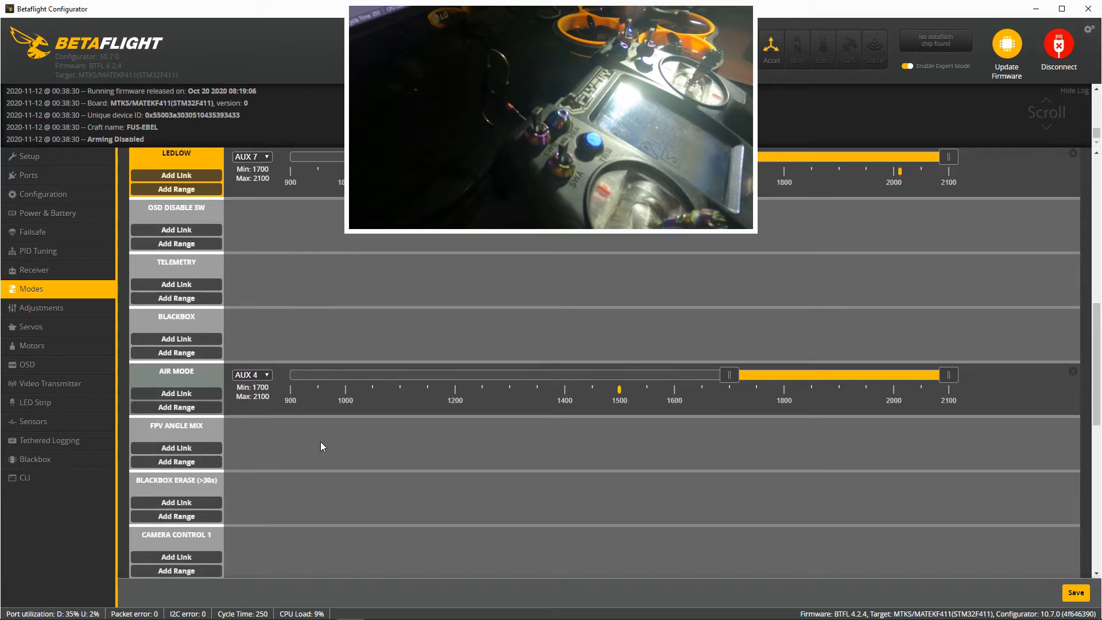
{"action": "left_click_drag", "start_coordinate": [160, 375], "coordinate": [183, 375]}
{"action": "scroll", "coordinate": [253, 394], "scroll_direction": "down", "scroll_amount": 3}
{"action": "scroll", "coordinate": [252, 394], "scroll_direction": "up", "scroll_amount": 2}
{"action": "left_click", "coordinate": [268, 319]}
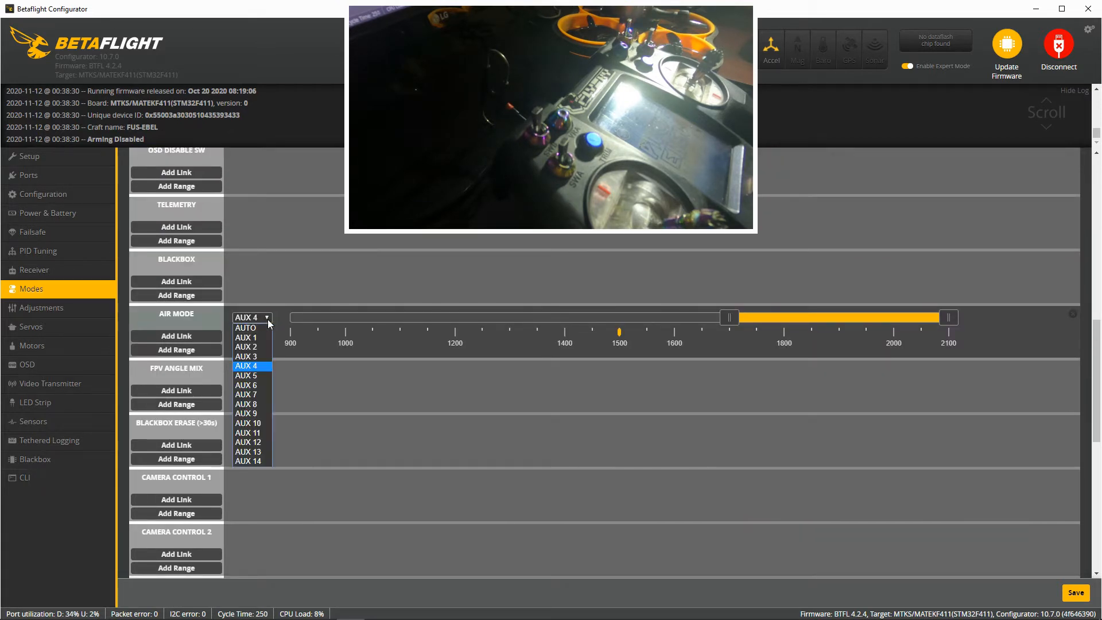
{"action": "left_click", "coordinate": [255, 327]}
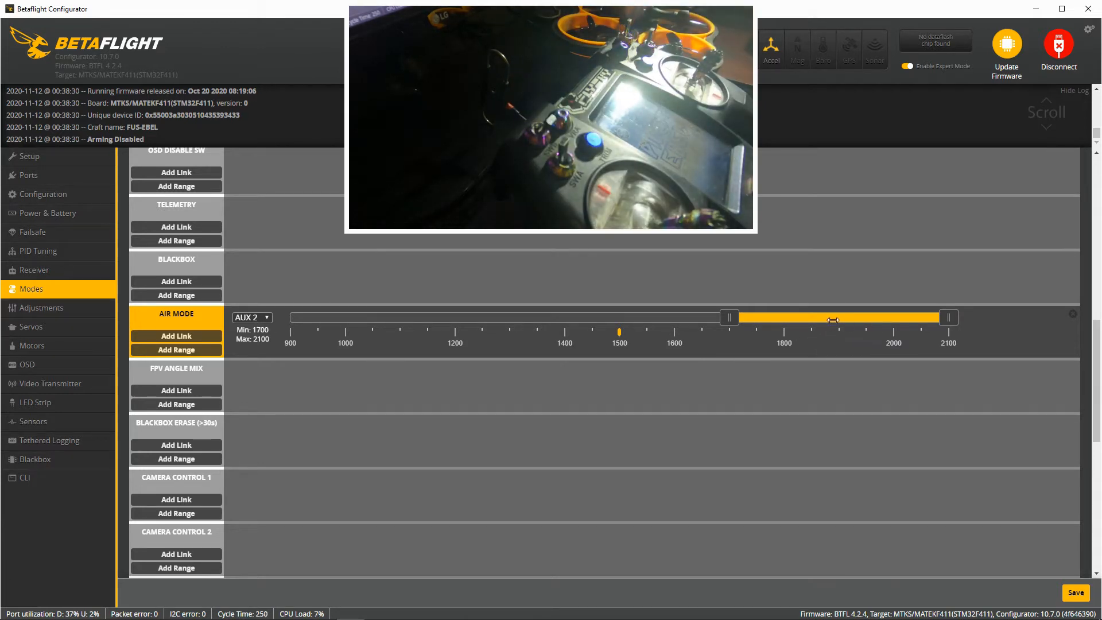
{"action": "left_click", "coordinate": [268, 319]}
{"action": "left_click", "coordinate": [249, 368]}
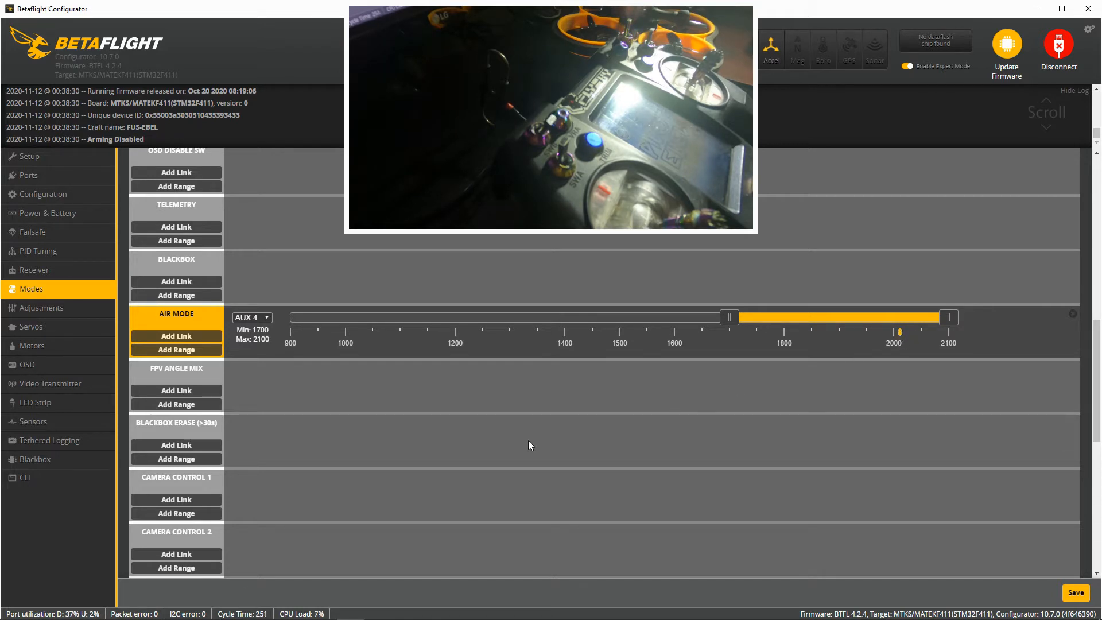
- Assign the FLIP OVER AFTER CRASH mode to AUX 6 using AUTO channel detection, with an active range of 1700 to 2100
{"action": "scroll", "coordinate": [462, 445], "scroll_direction": "down", "scroll_amount": 4}
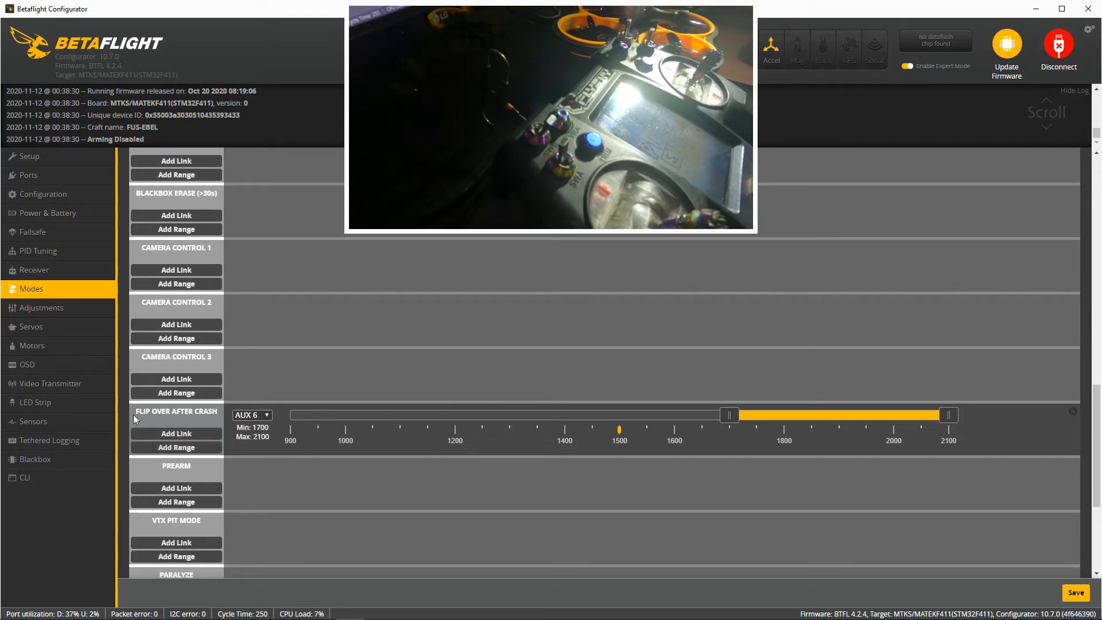
{"action": "left_click_drag", "start_coordinate": [136, 412], "coordinate": [214, 408]}
{"action": "left_click", "coordinate": [256, 457]}
{"action": "left_click", "coordinate": [247, 415]}
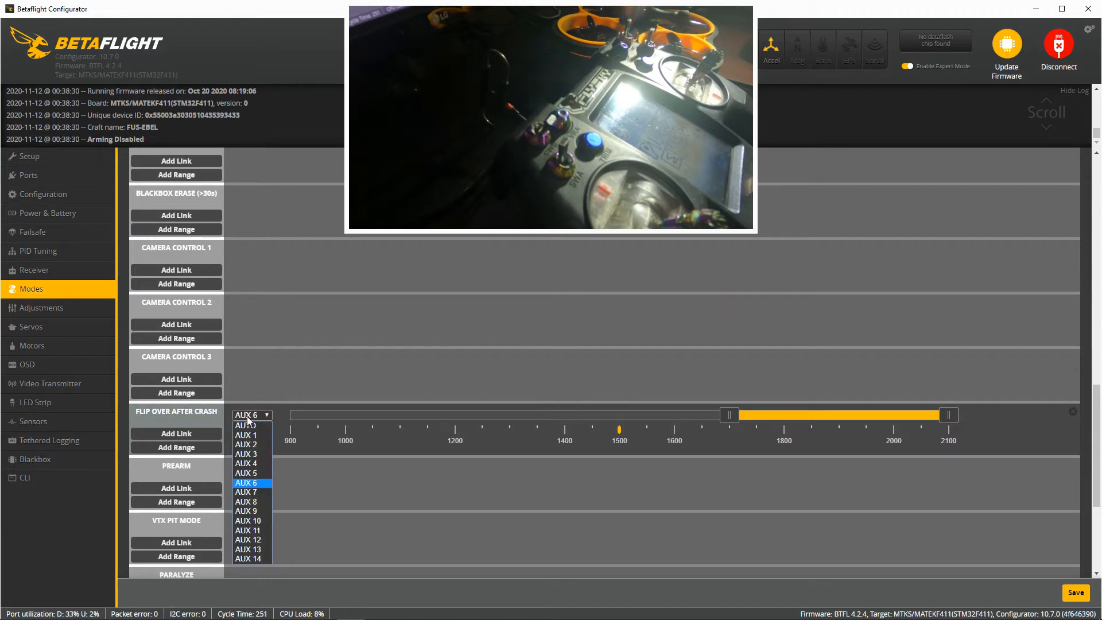
{"action": "left_click", "coordinate": [247, 425]}
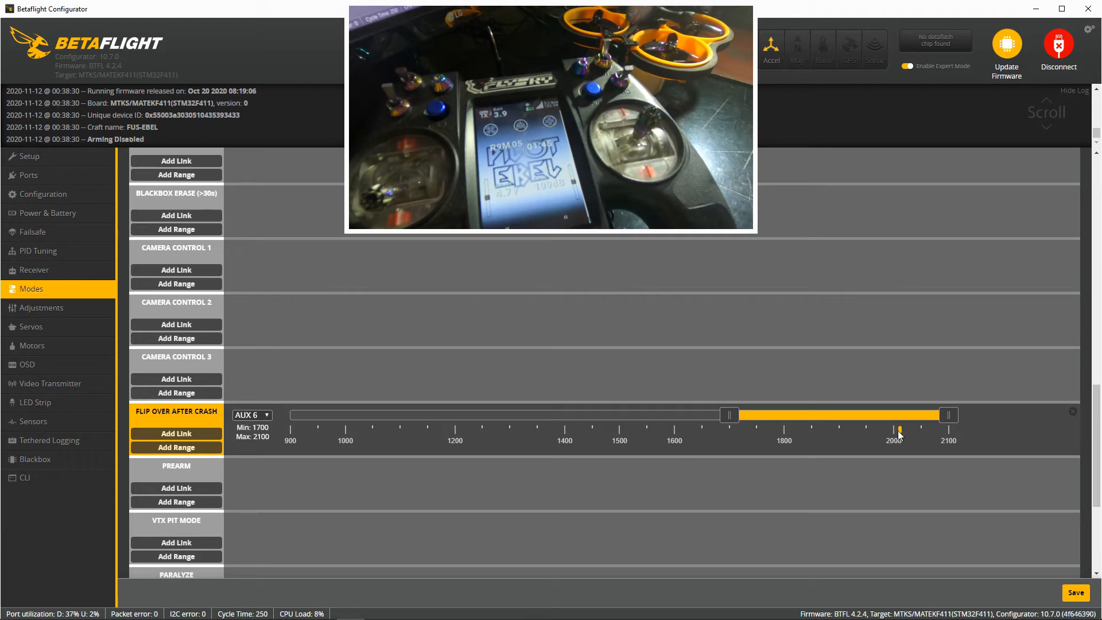
{"action": "left_click", "coordinate": [790, 415]}
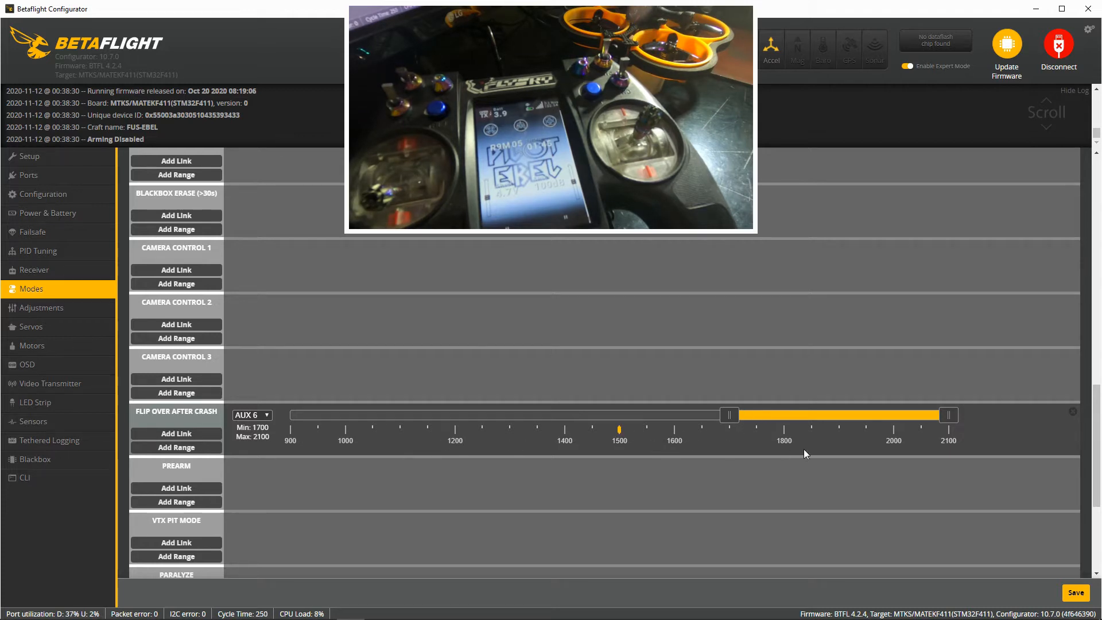
- Review the remaining modes in the list and save the mode assignments to the flight controller
{"action": "scroll", "coordinate": [644, 482], "scroll_direction": "down", "scroll_amount": 3}
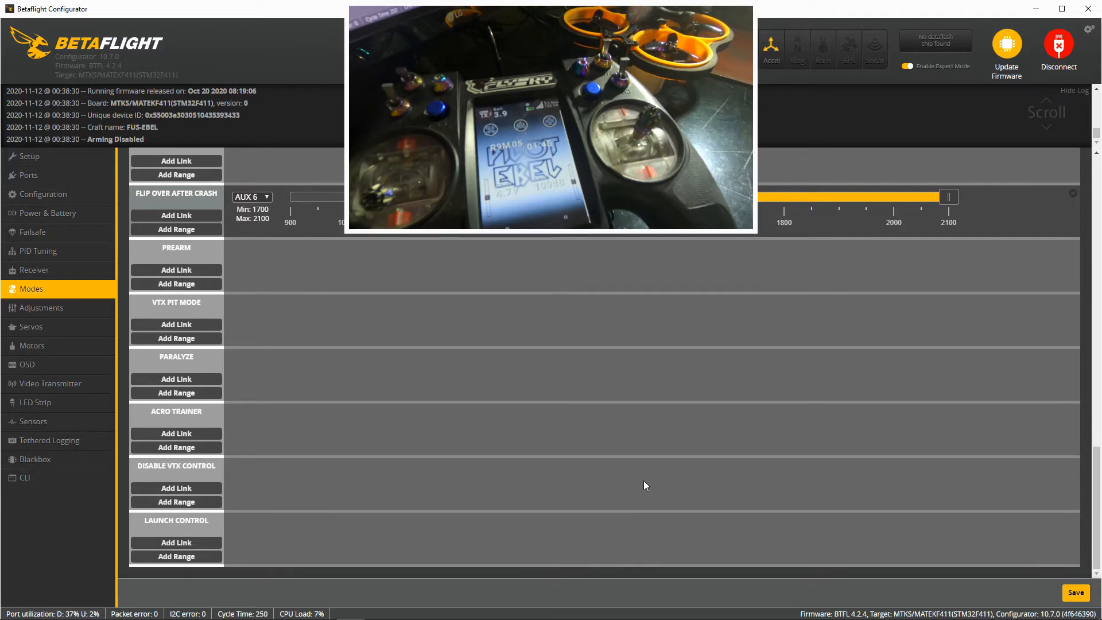
{"action": "scroll", "coordinate": [644, 485], "scroll_direction": "up", "scroll_amount": 8}
{"action": "scroll", "coordinate": [644, 482], "scroll_direction": "up", "scroll_amount": 2}
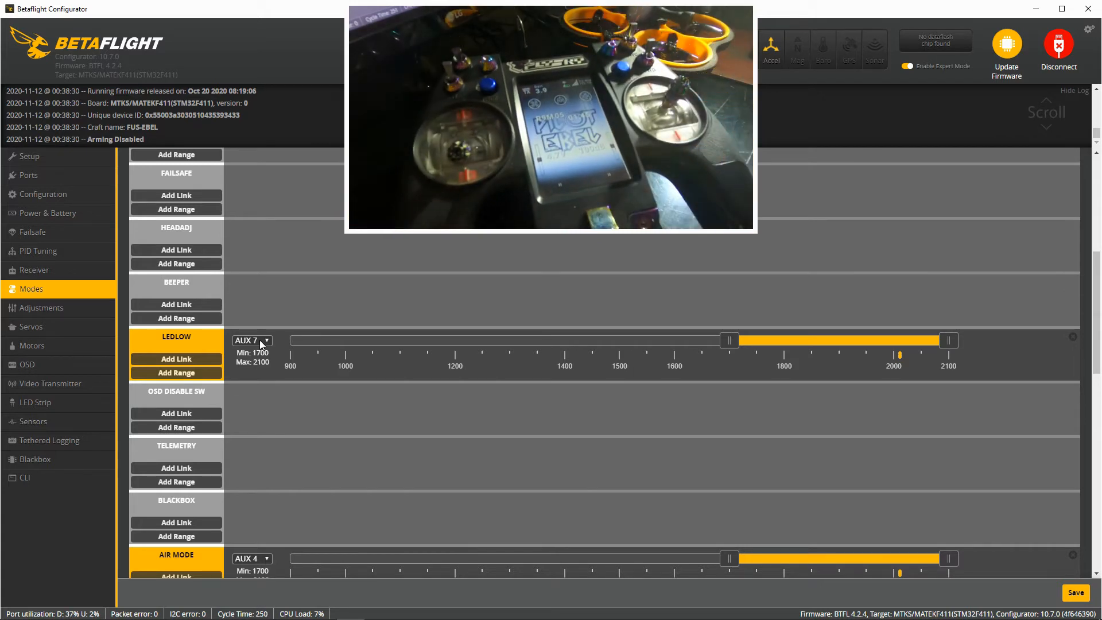
{"action": "scroll", "coordinate": [259, 340], "scroll_direction": "down", "scroll_amount": 5}
{"action": "scroll", "coordinate": [259, 340], "scroll_direction": "up", "scroll_amount": 9}
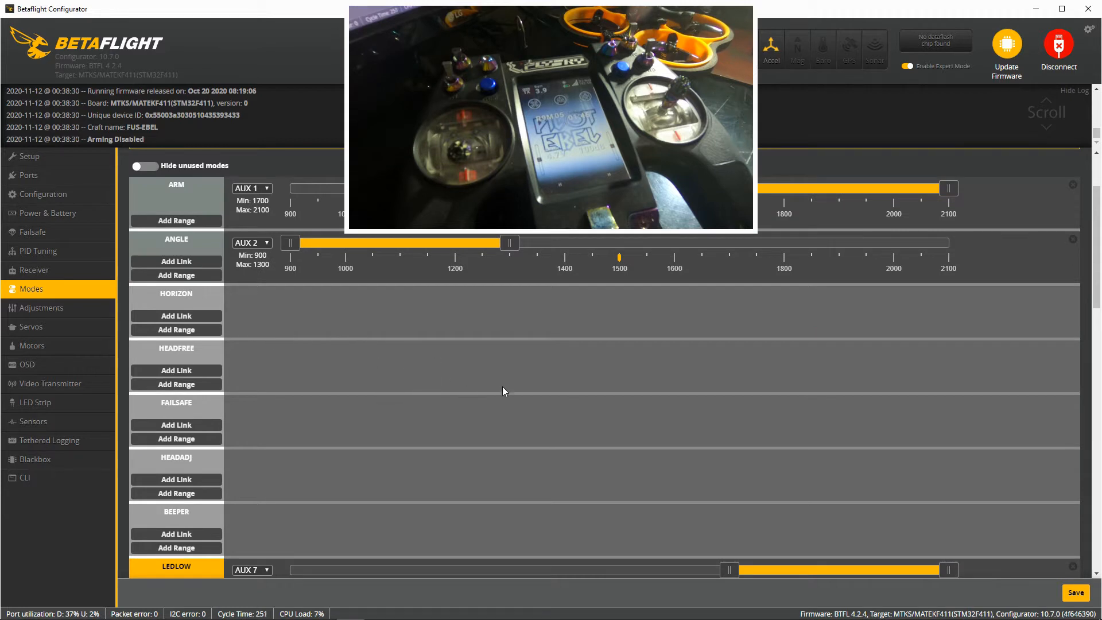
{"action": "left_click", "coordinate": [1076, 593]}
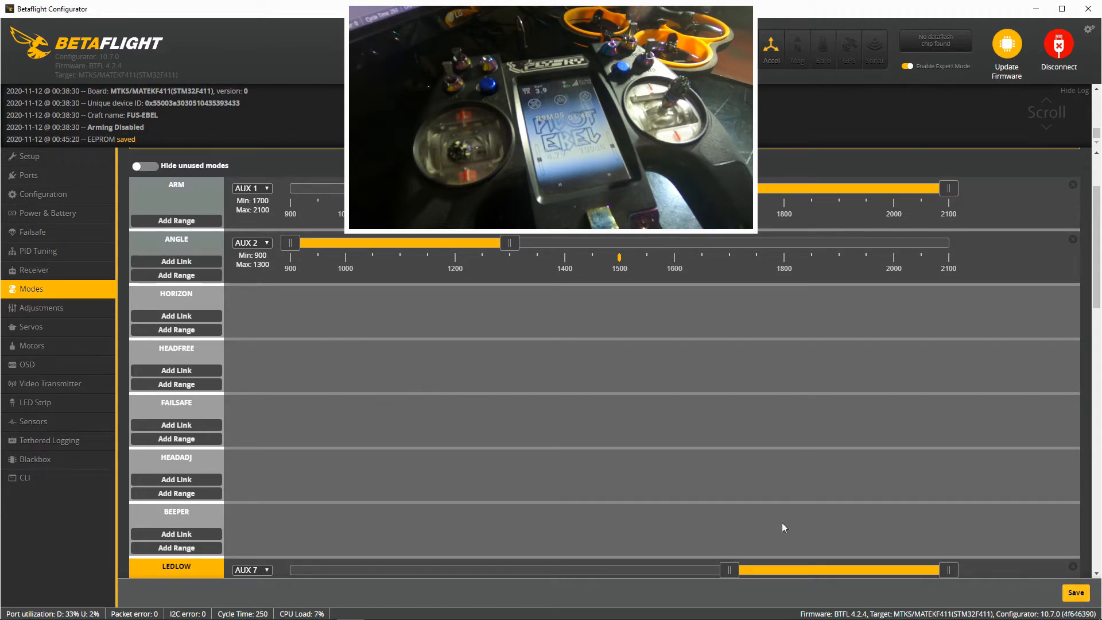
- Hide the unused modes so only the assigned ones are listed, and save the mode settings again
{"action": "scroll", "coordinate": [425, 416], "scroll_direction": "up", "scroll_amount": 2}
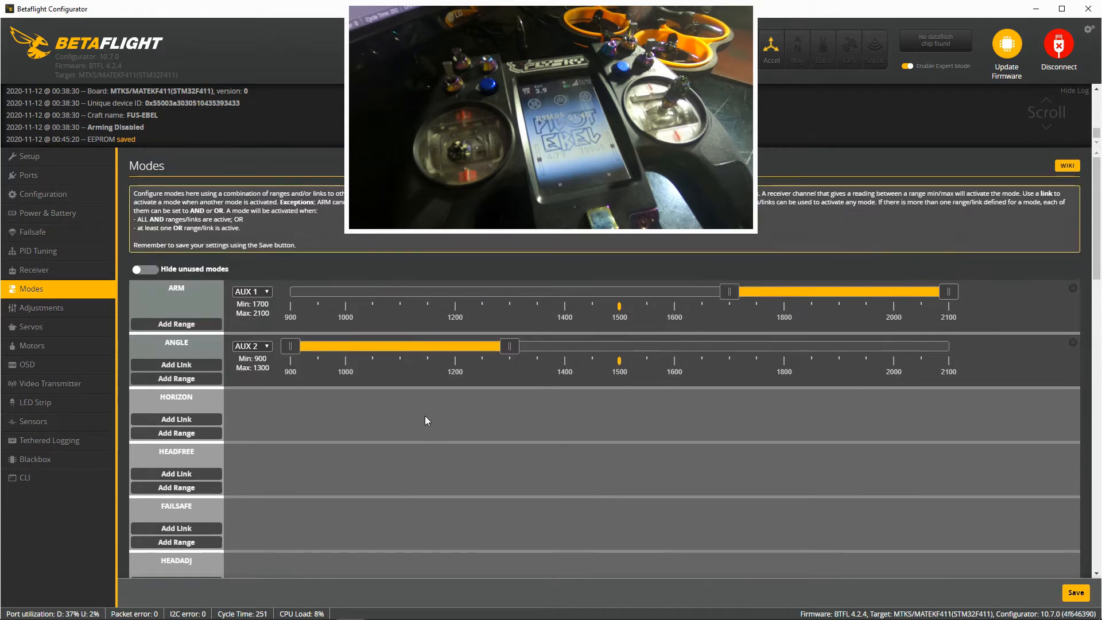
{"action": "left_click", "coordinate": [146, 270]}
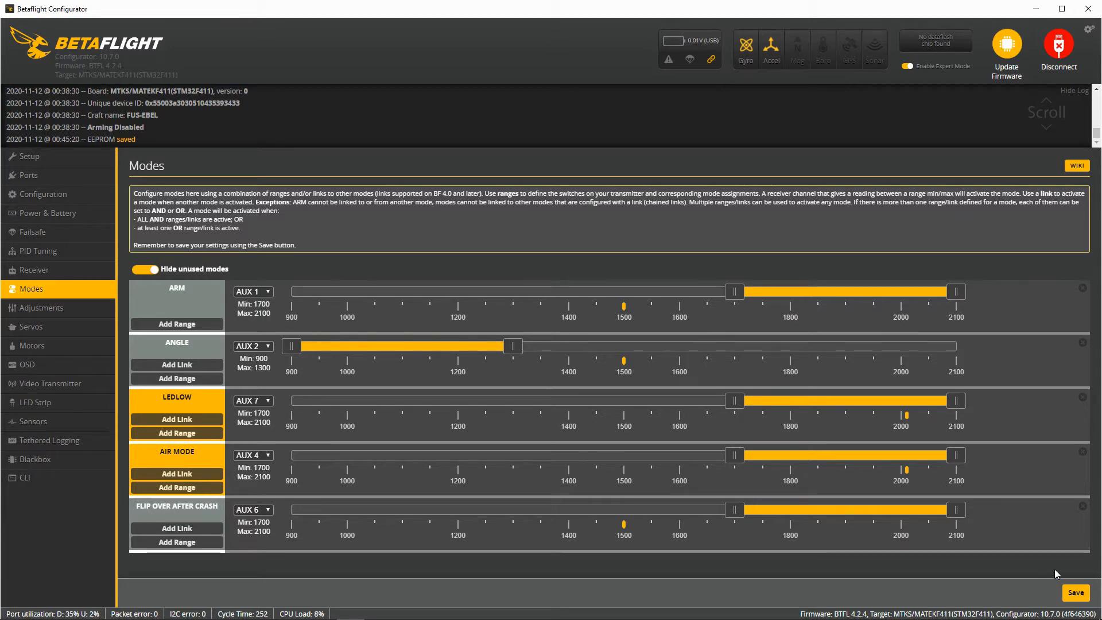
{"action": "left_click", "coordinate": [1074, 597]}
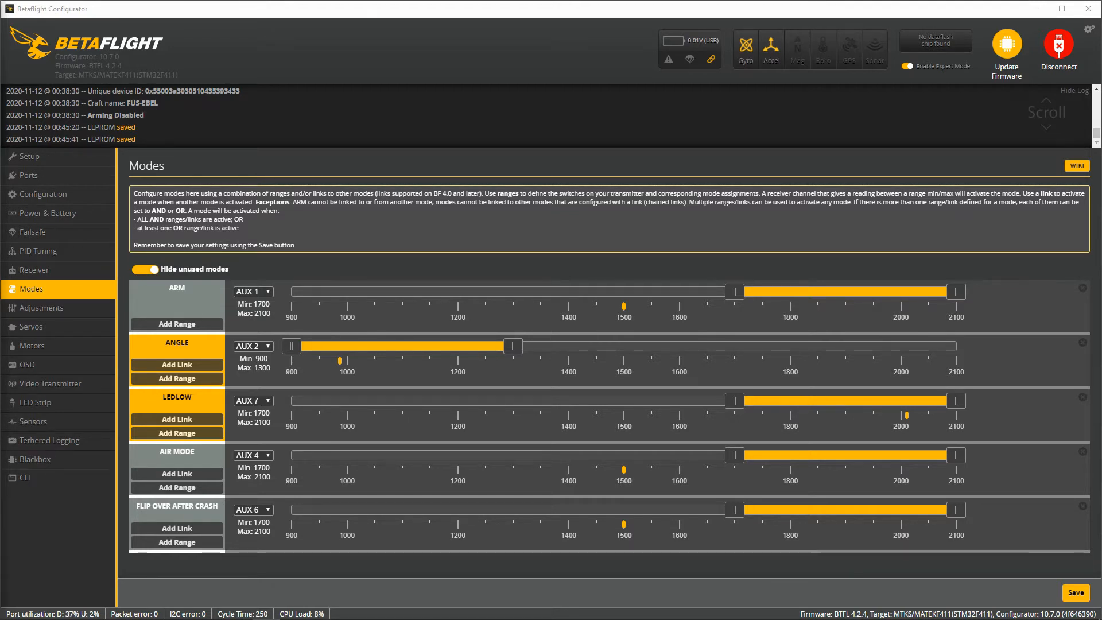
- Examine which functions the first adjustment slot on the Adjustments page can apply, enabling it briefly and leaving it disabled
{"action": "left_click", "coordinate": [77, 310]}
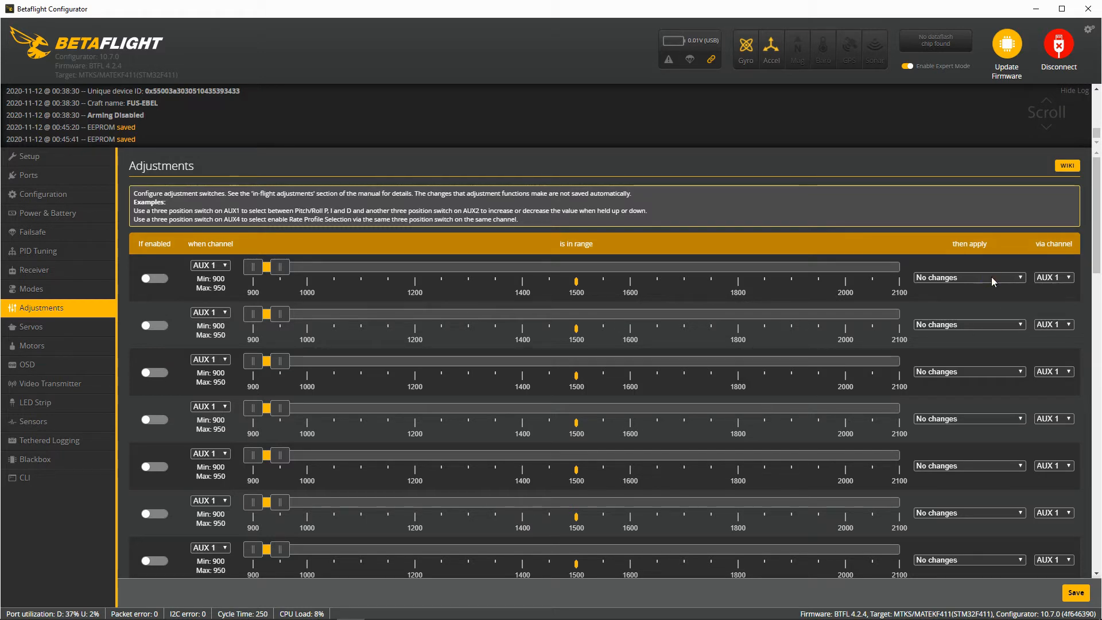
{"action": "left_click", "coordinate": [151, 280]}
{"action": "left_click", "coordinate": [932, 279]}
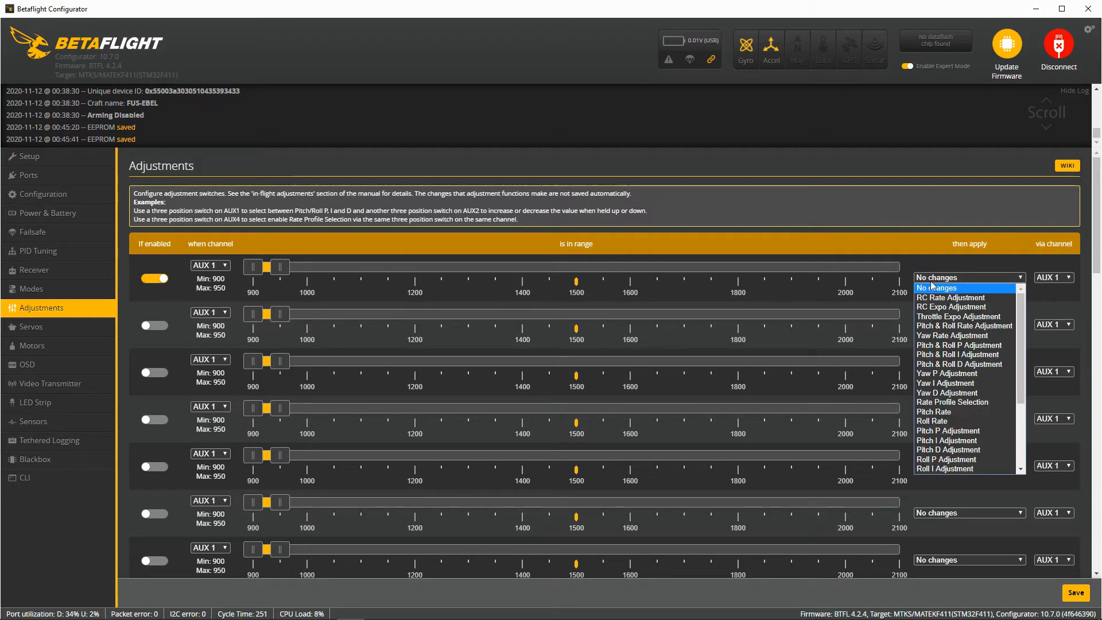
{"action": "left_click", "coordinate": [152, 279]}
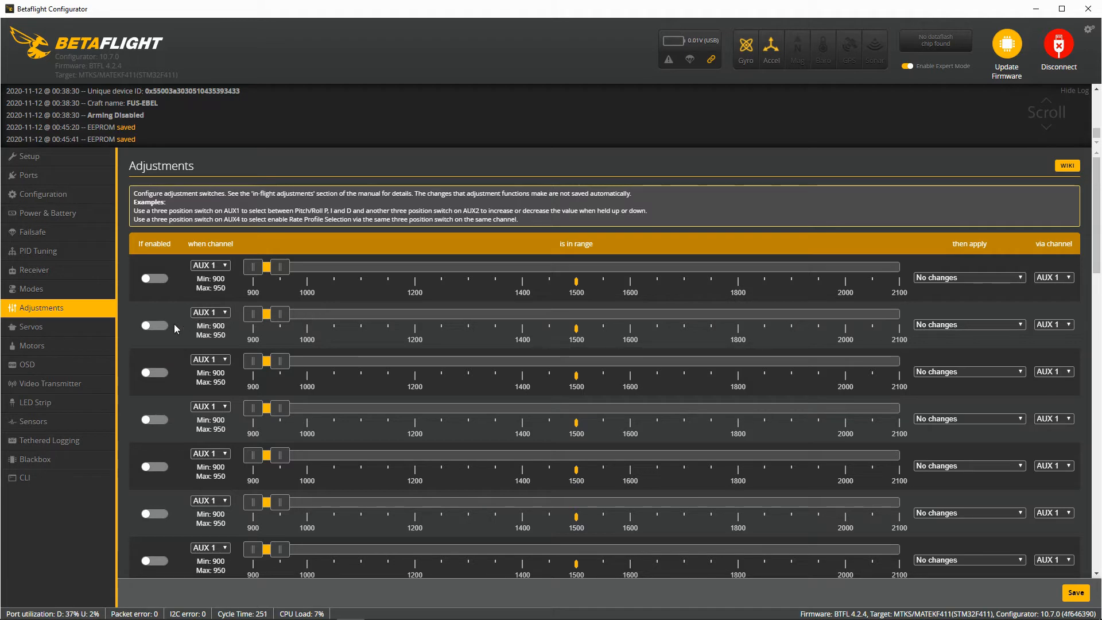
- Open the OSD settings and try the Battery voltage element in OSD profile 1, enabling it and disabling it again
{"action": "left_click", "coordinate": [62, 370]}
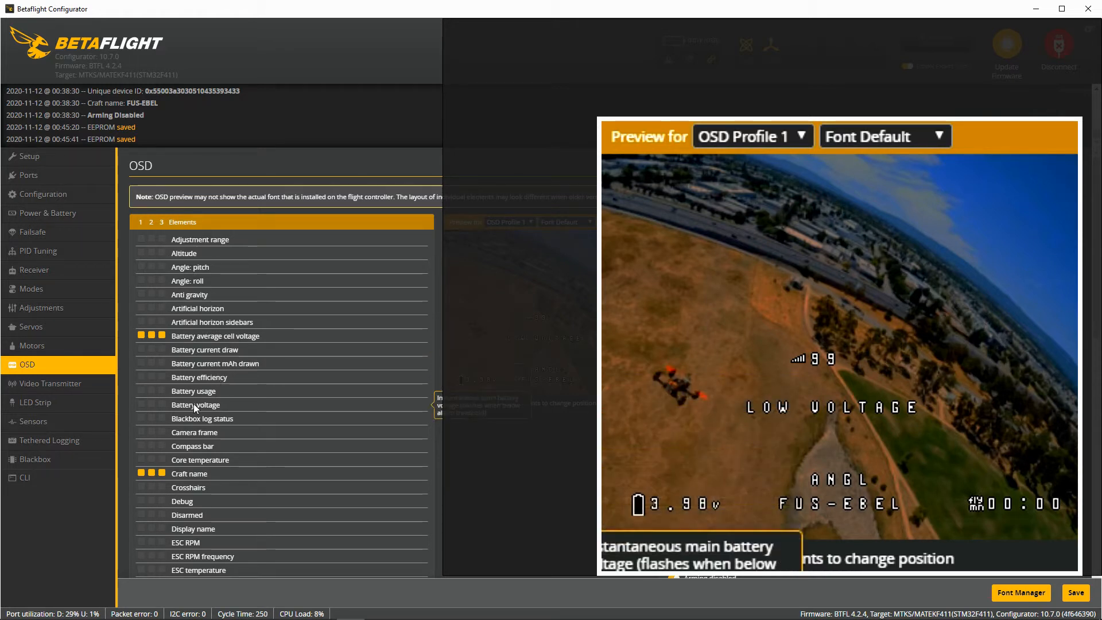
{"action": "left_click", "coordinate": [142, 406]}
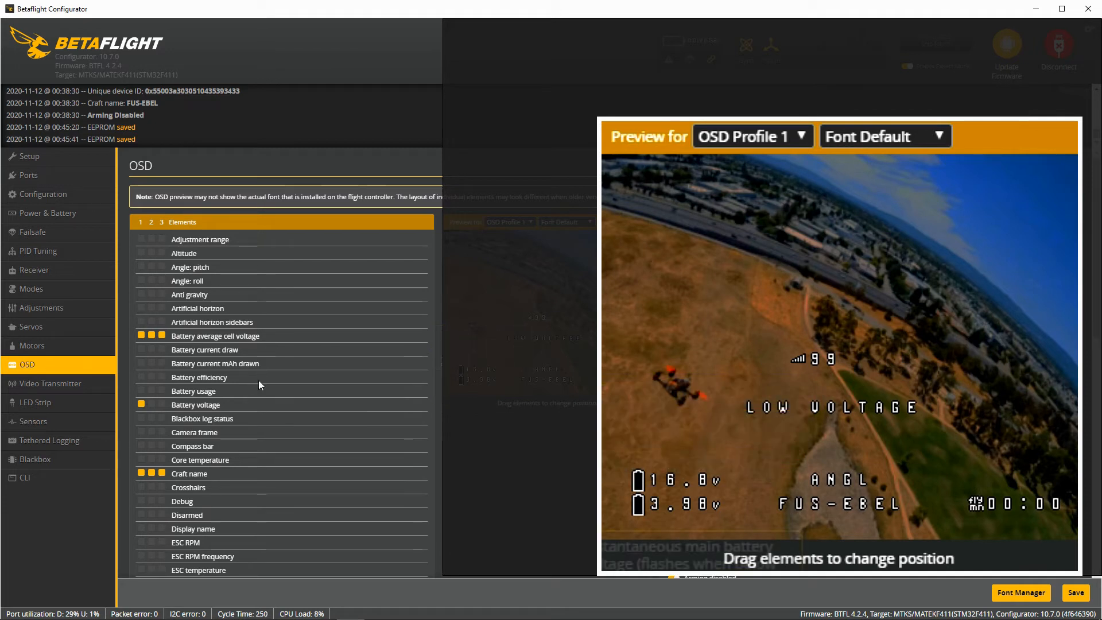
{"action": "left_click", "coordinate": [142, 405]}
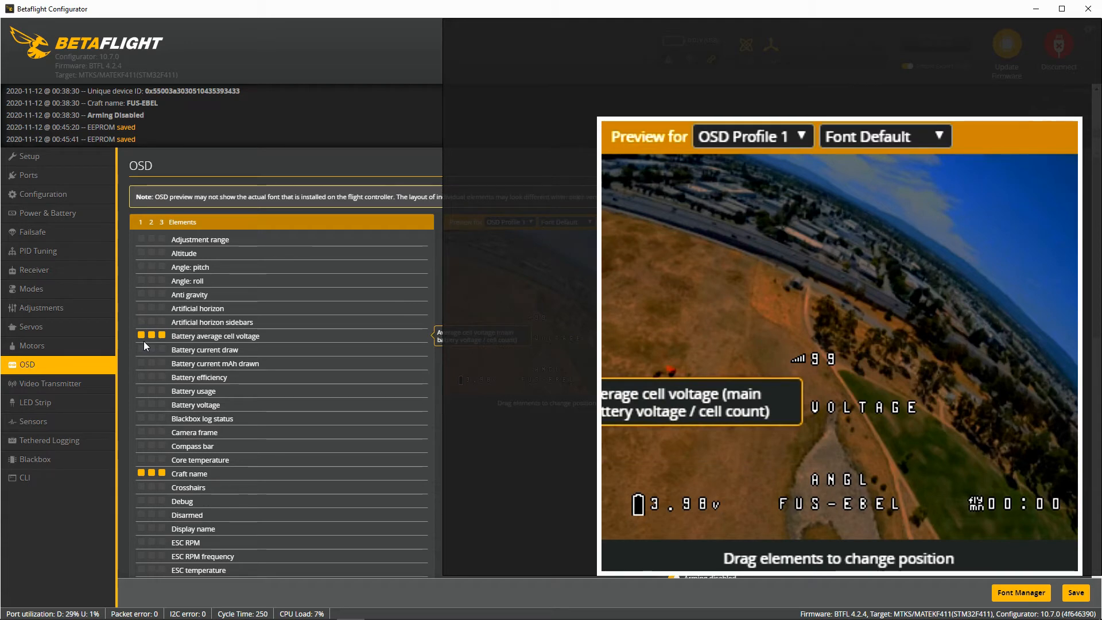
- Hide the RSSI value element in OSD profile 1 and show it again to locate it in the preview
{"action": "scroll", "coordinate": [144, 341], "scroll_direction": "down", "scroll_amount": 3}
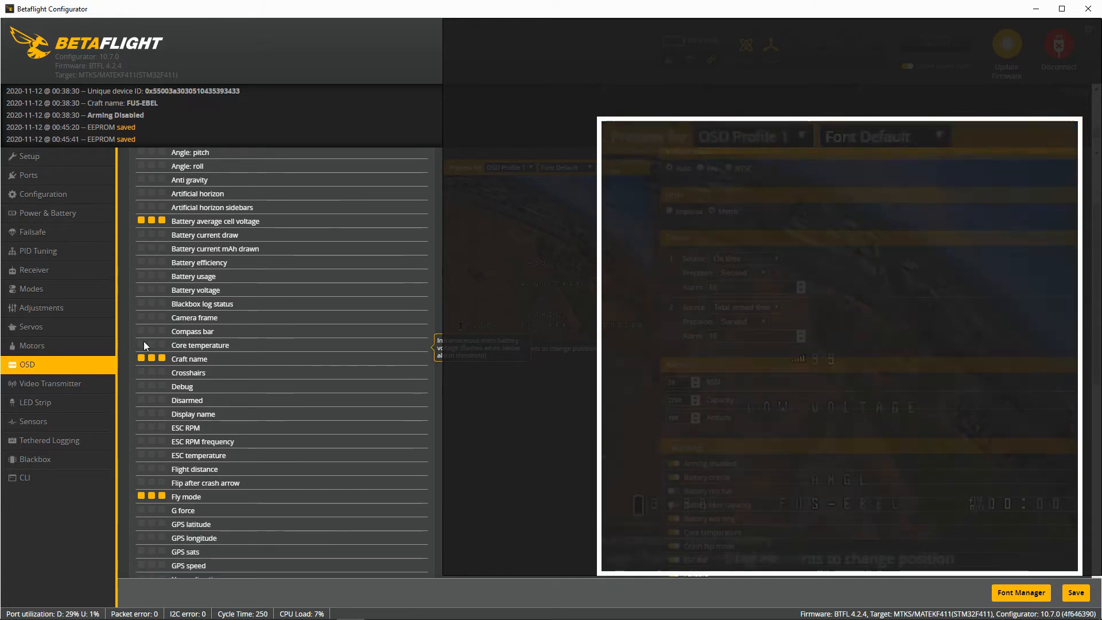
{"action": "scroll", "coordinate": [144, 341], "scroll_direction": "down", "scroll_amount": 8}
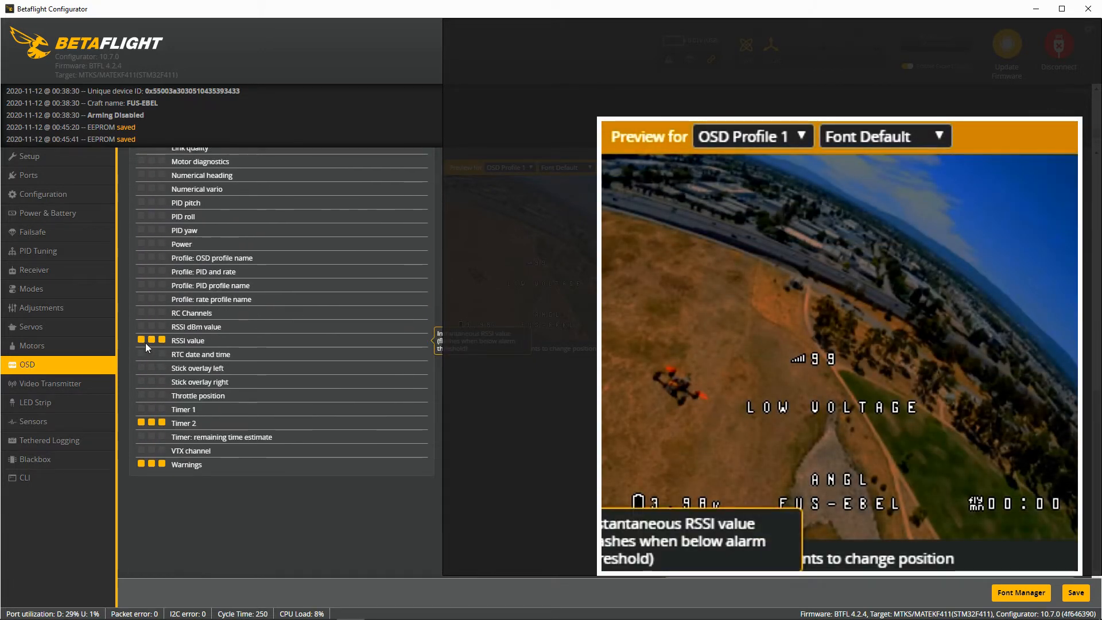
{"action": "left_click", "coordinate": [143, 340]}
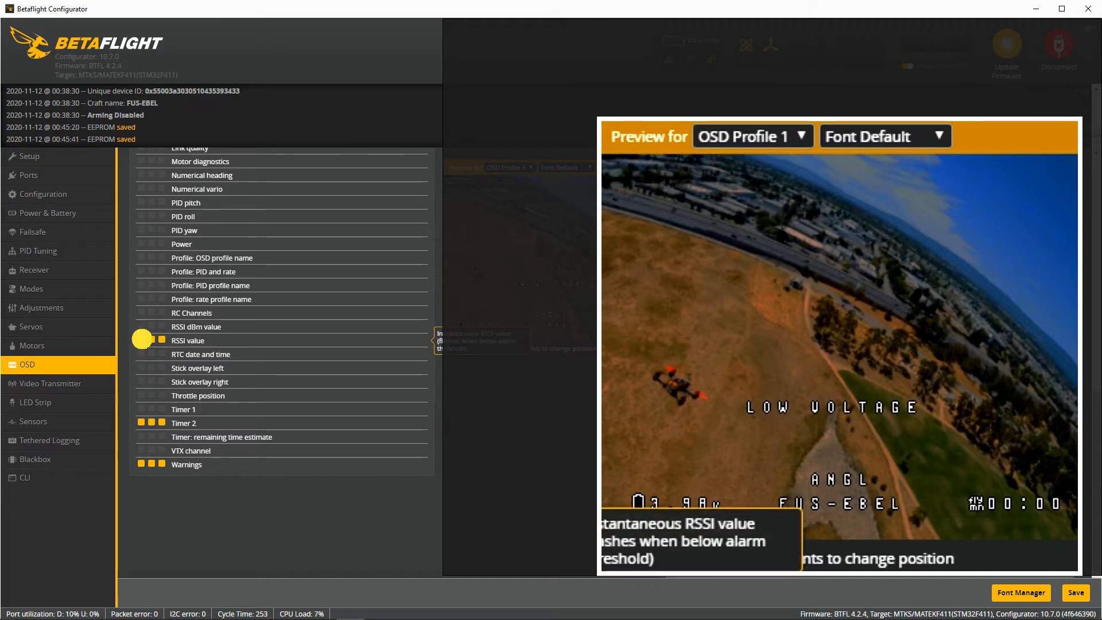
{"action": "left_click", "coordinate": [143, 339]}
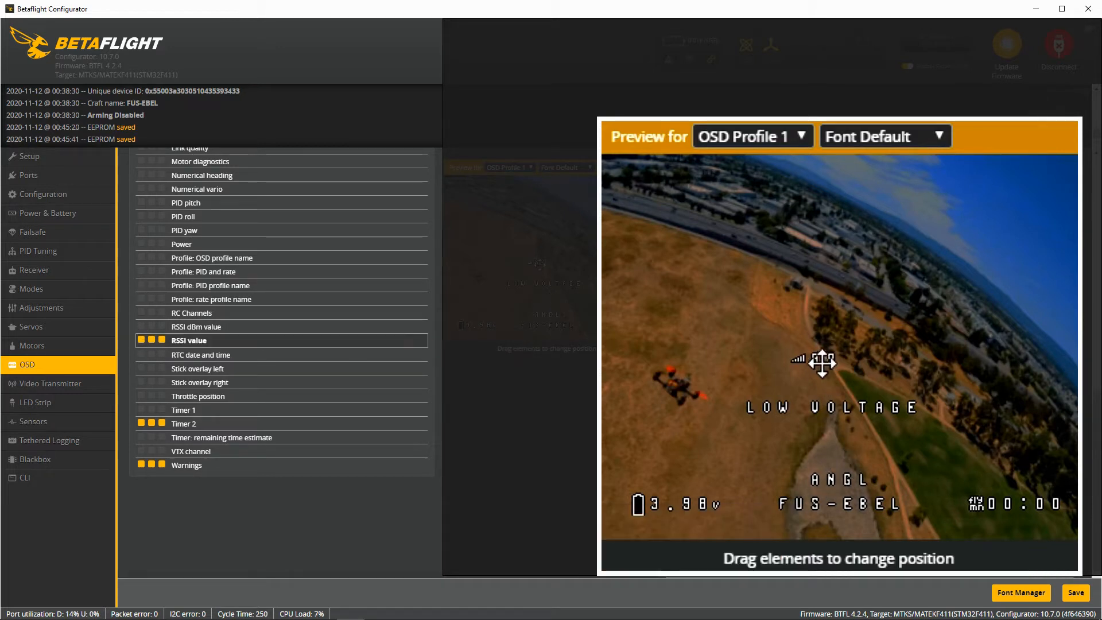
- Shift the RSSI value slightly right and the average cell voltage to the left edge in the OSD preview, and save the settings
{"action": "left_click_drag", "start_coordinate": [822, 362], "coordinate": [813, 360]}
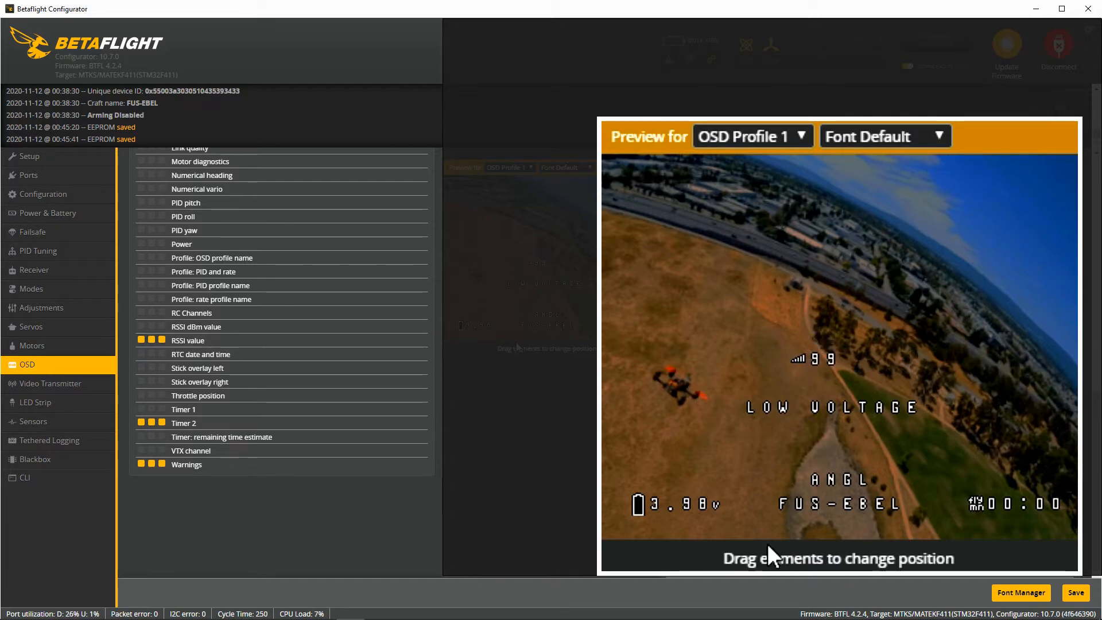
{"action": "left_click_drag", "start_coordinate": [632, 507], "coordinate": [622, 505]}
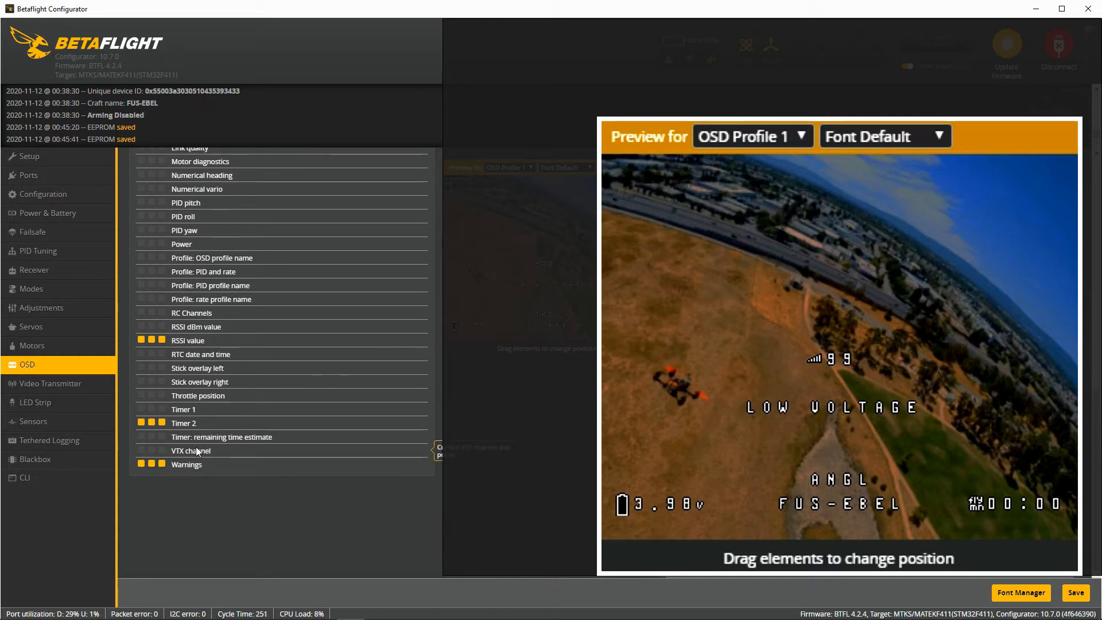
{"action": "scroll", "coordinate": [195, 447], "scroll_direction": "up", "scroll_amount": 4}
{"action": "scroll", "coordinate": [195, 447], "scroll_direction": "up", "scroll_amount": 2}
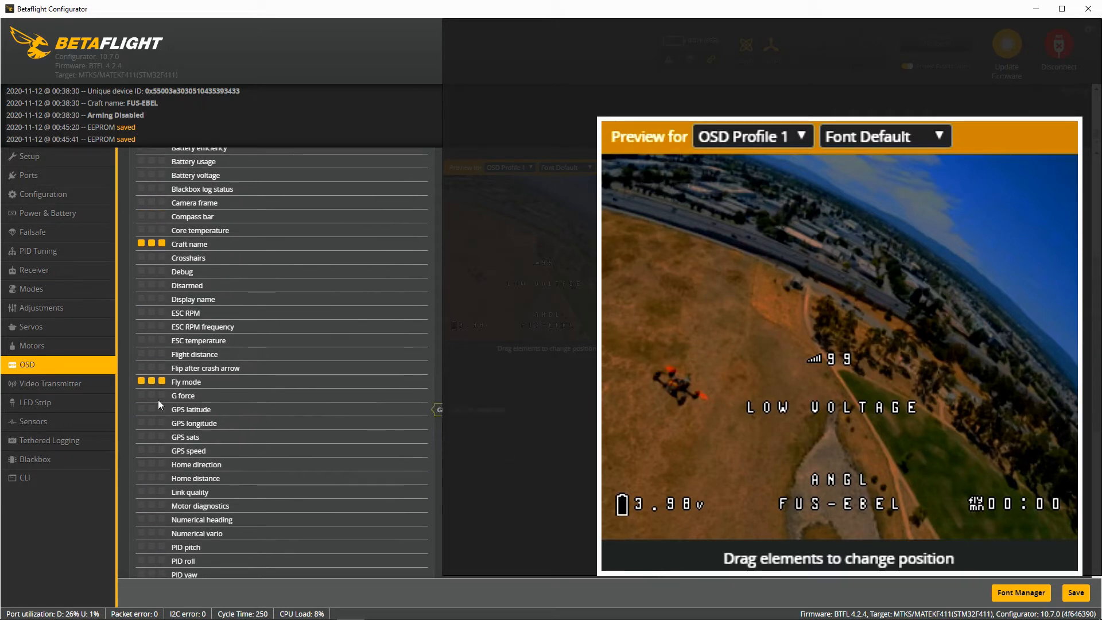
{"action": "left_click", "coordinate": [838, 482]}
{"action": "scroll", "coordinate": [481, 455], "scroll_direction": "up", "scroll_amount": 3}
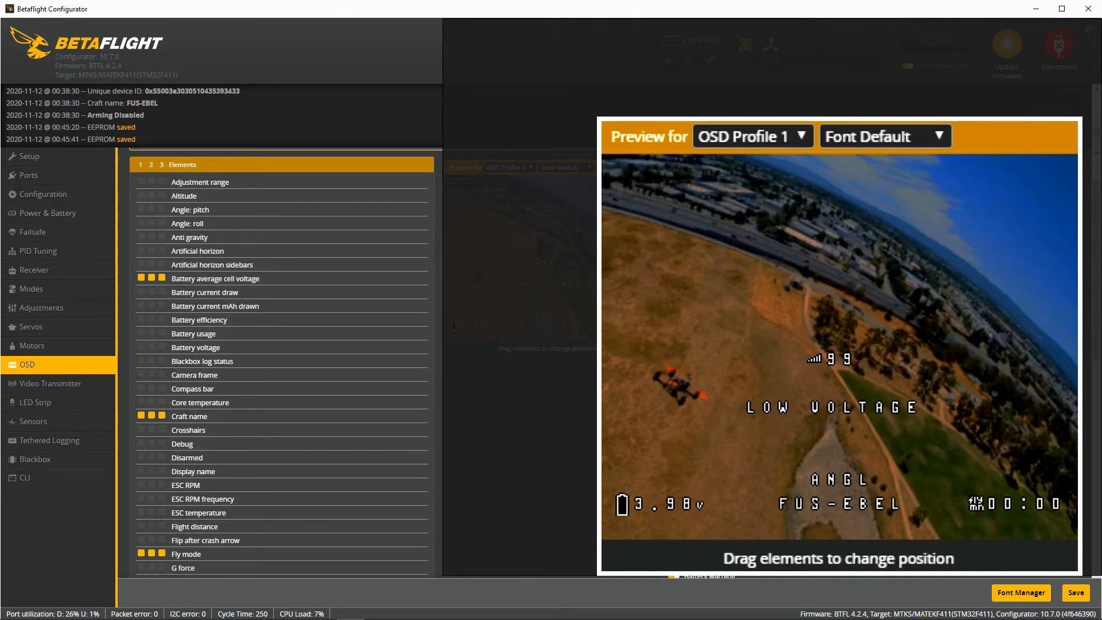
{"action": "left_click", "coordinate": [1075, 593]}
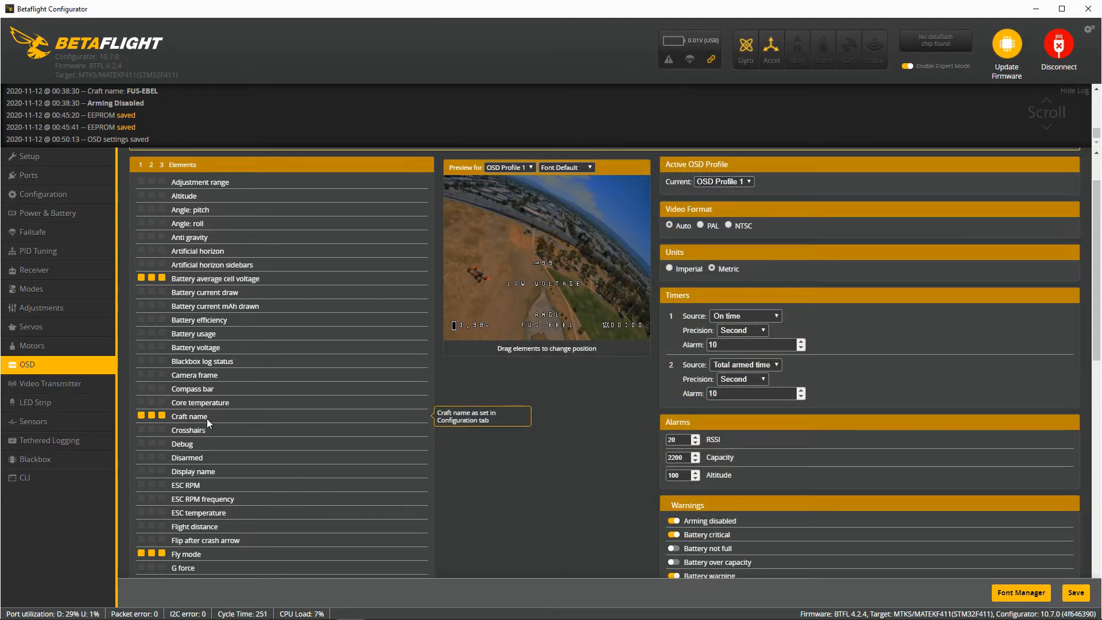
- Look up the craft name field under Personalization in the Configuration settings, and return to the OSD settings
{"action": "left_click", "coordinate": [39, 193]}
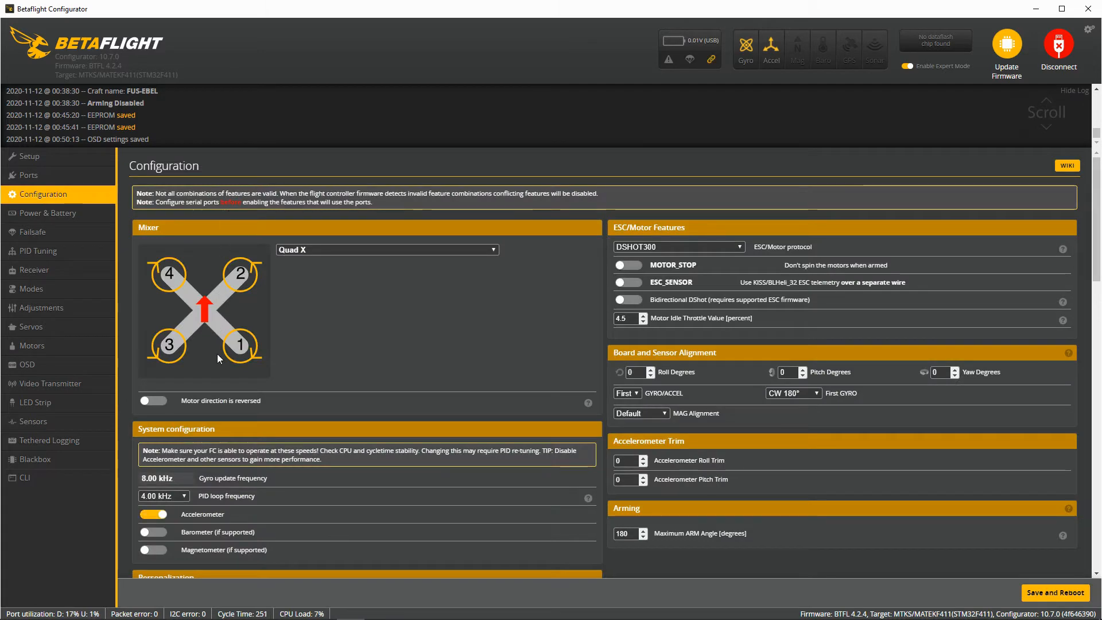
{"action": "scroll", "coordinate": [217, 353], "scroll_direction": "down", "scroll_amount": 4}
{"action": "double_click", "coordinate": [154, 349]}
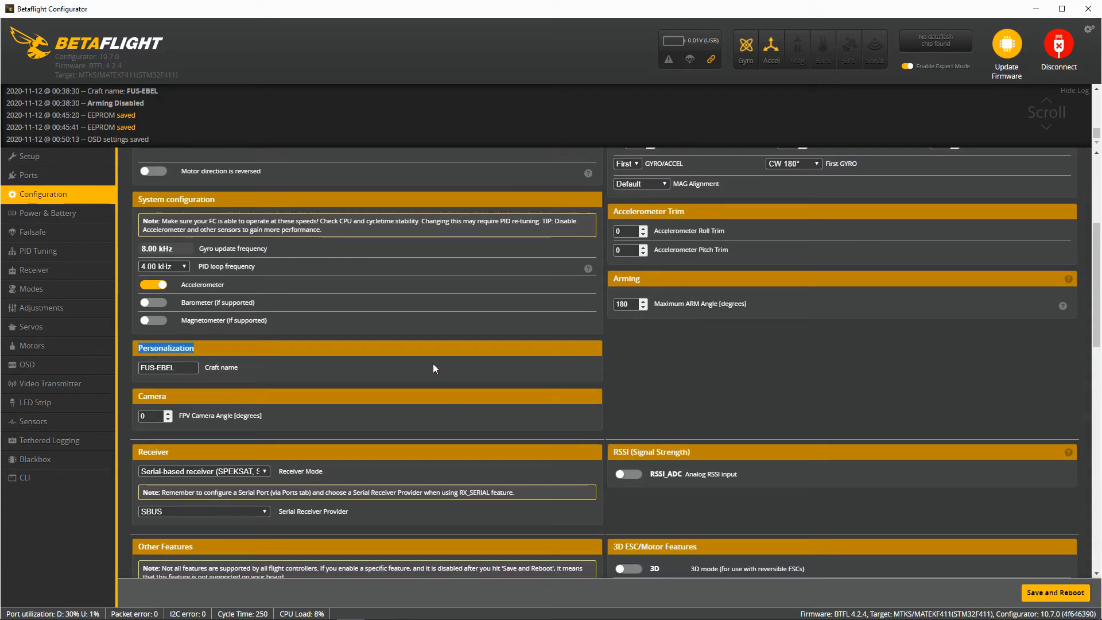
{"action": "left_click", "coordinate": [225, 371]}
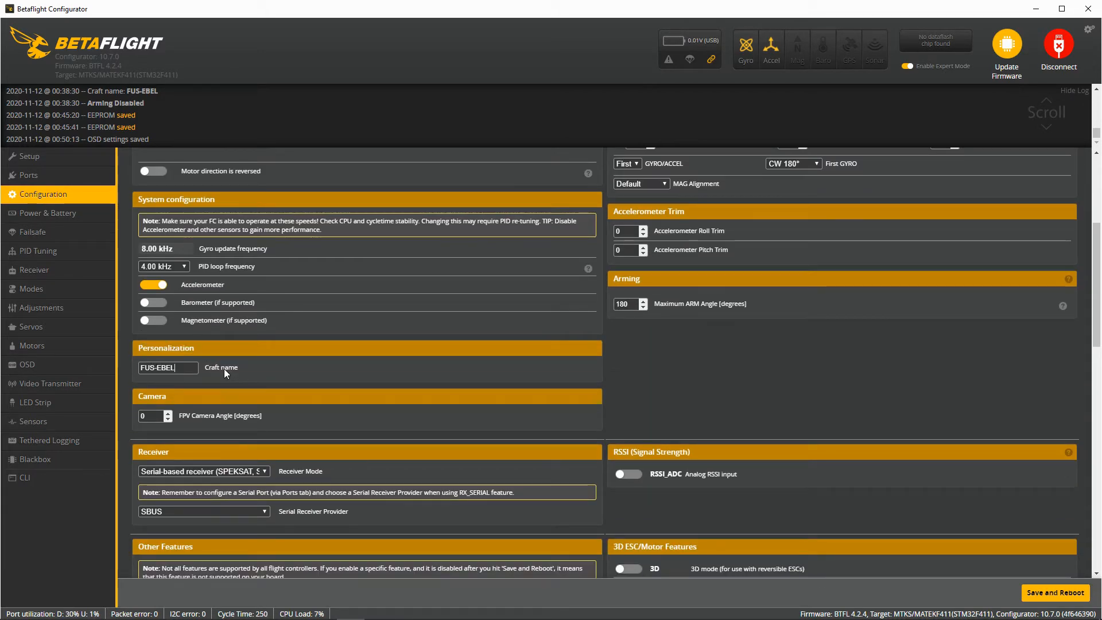
{"action": "left_click_drag", "start_coordinate": [193, 368], "coordinate": [118, 371]}
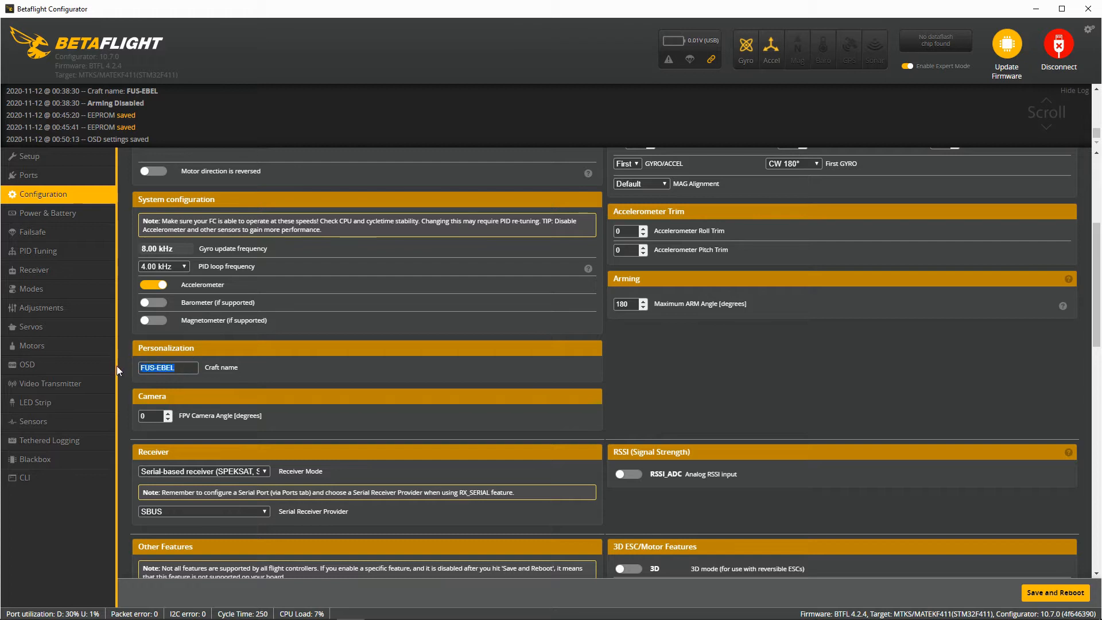
{"action": "left_click", "coordinate": [80, 366]}
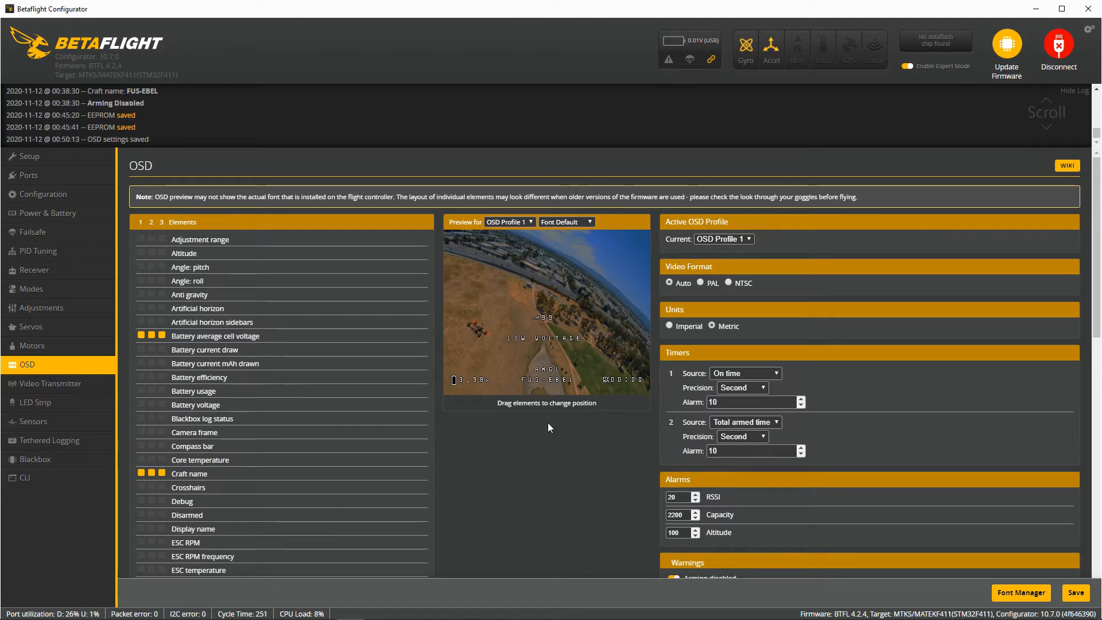
- Examine the OSD elements, the available OSD profiles, the video format and the units, keeping OSD Profile 1 active
{"action": "scroll", "coordinate": [329, 364], "scroll_direction": "down", "scroll_amount": 2}
{"action": "scroll", "coordinate": [329, 364], "scroll_direction": "up", "scroll_amount": 2}
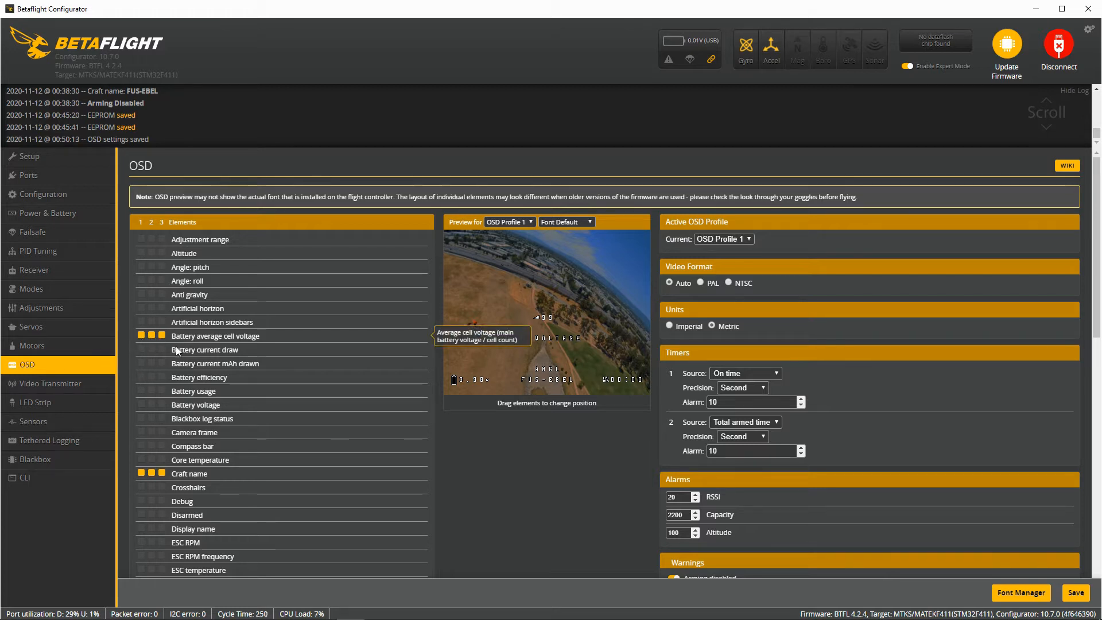
{"action": "scroll", "coordinate": [176, 351], "scroll_direction": "down", "scroll_amount": 13}
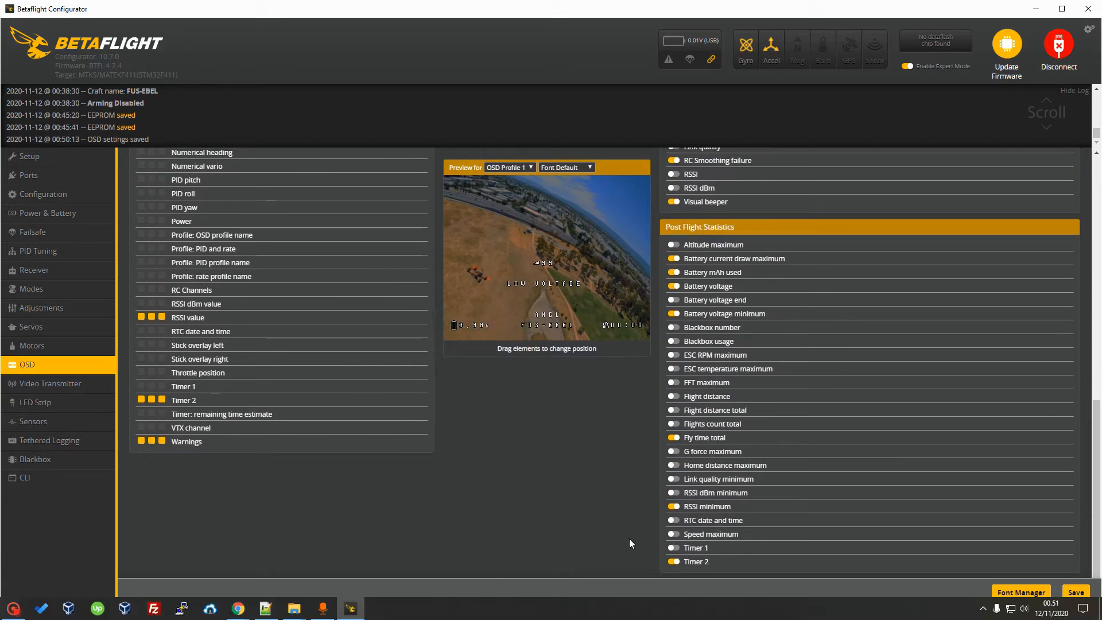
{"action": "scroll", "coordinate": [604, 530], "scroll_direction": "up", "scroll_amount": 13}
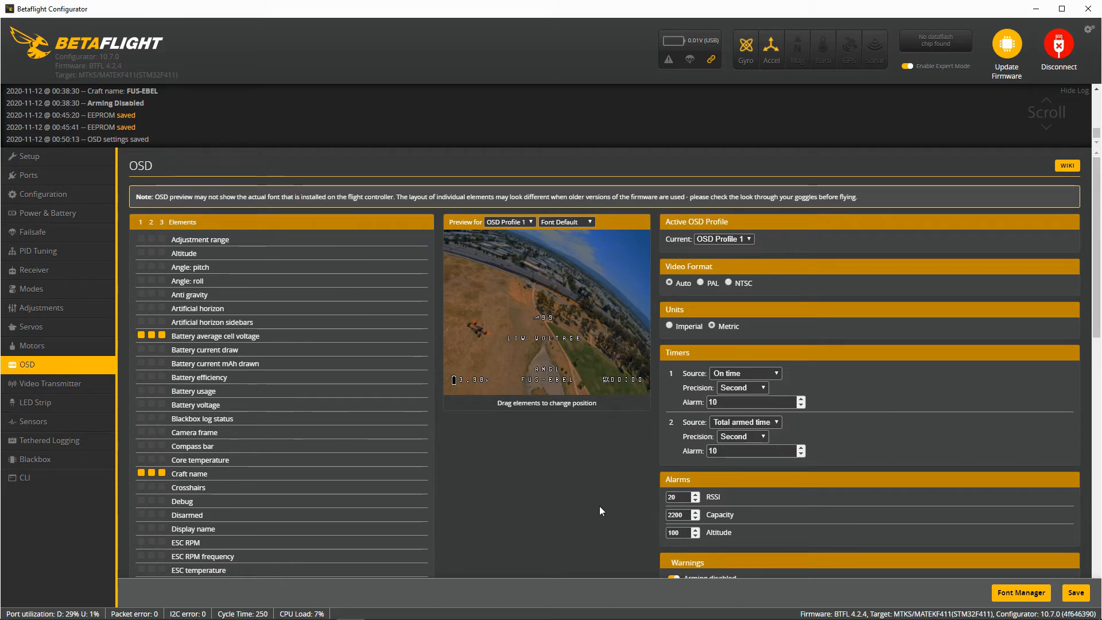
{"action": "left_click", "coordinate": [746, 240]}
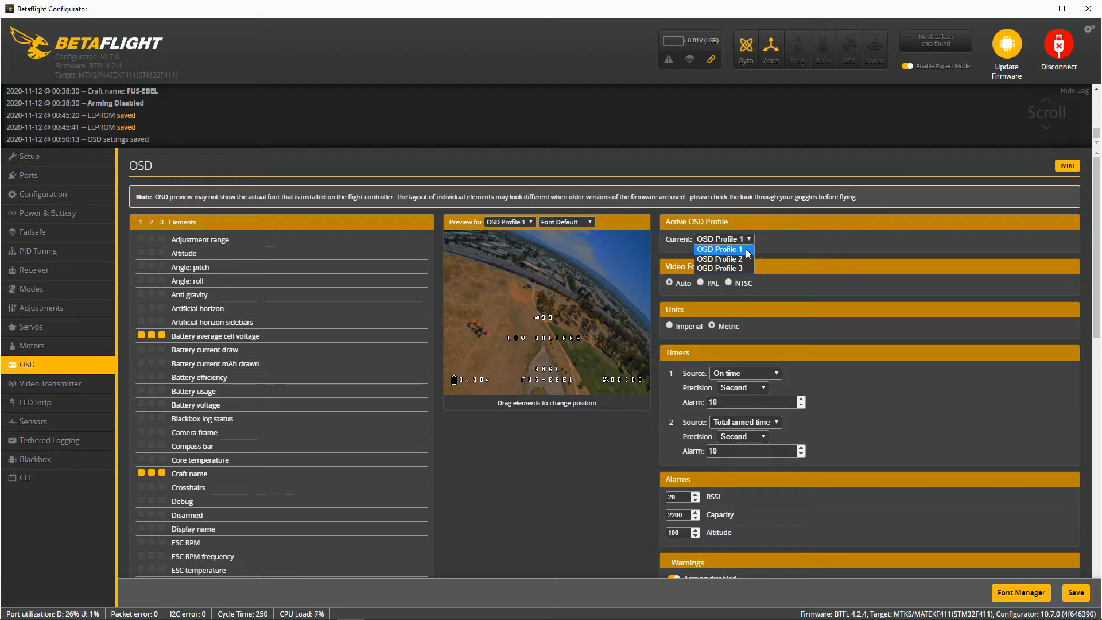
{"action": "left_click", "coordinate": [741, 250]}
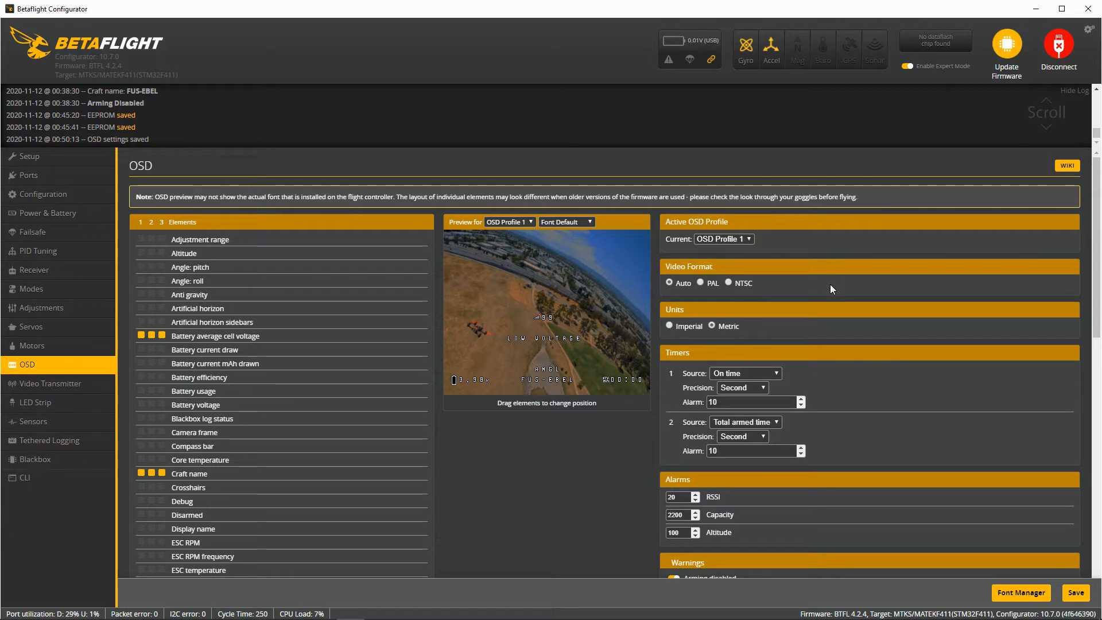
{"action": "double_click", "coordinate": [677, 310]}
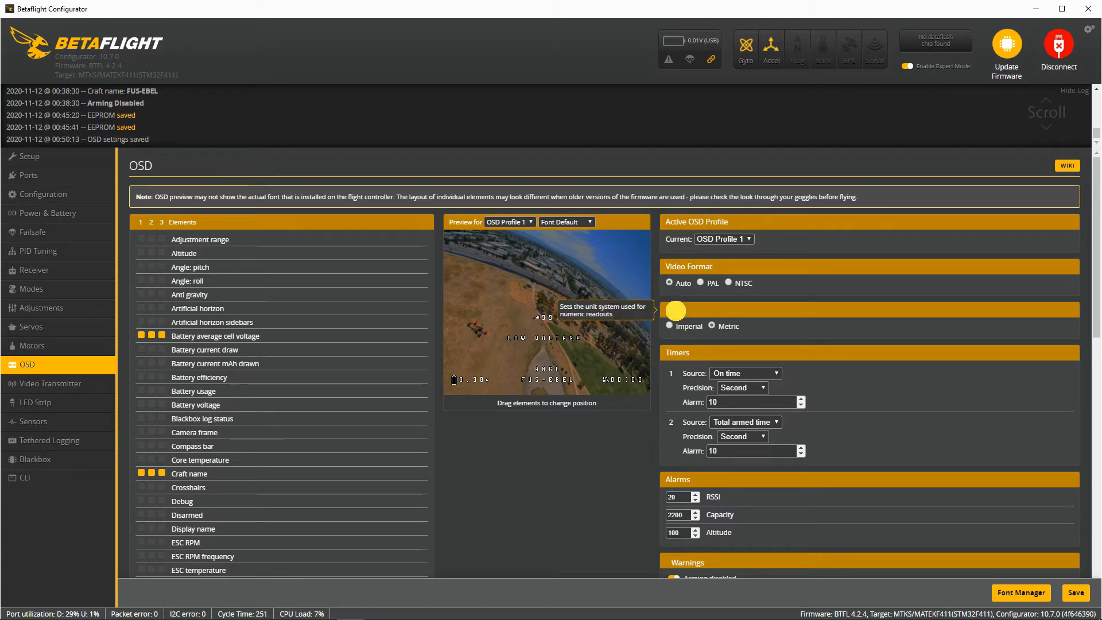
{"action": "left_click", "coordinate": [752, 311]}
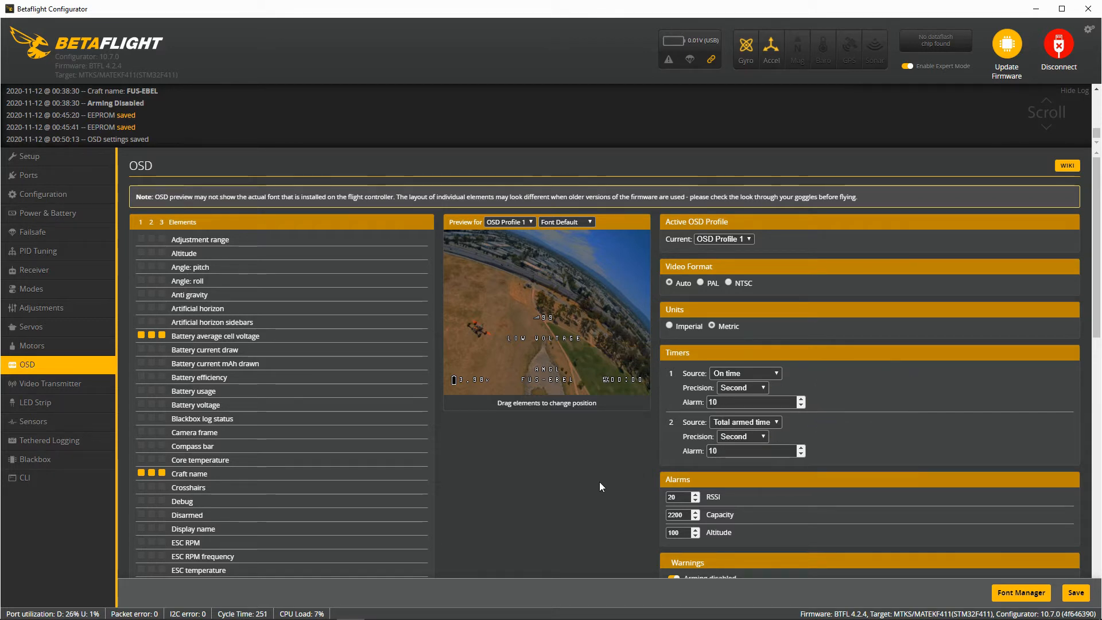
- Review the OSD timers, alarms, warnings and post flight statistics, and save the OSD settings
{"action": "scroll", "coordinate": [600, 481], "scroll_direction": "down", "scroll_amount": 3}
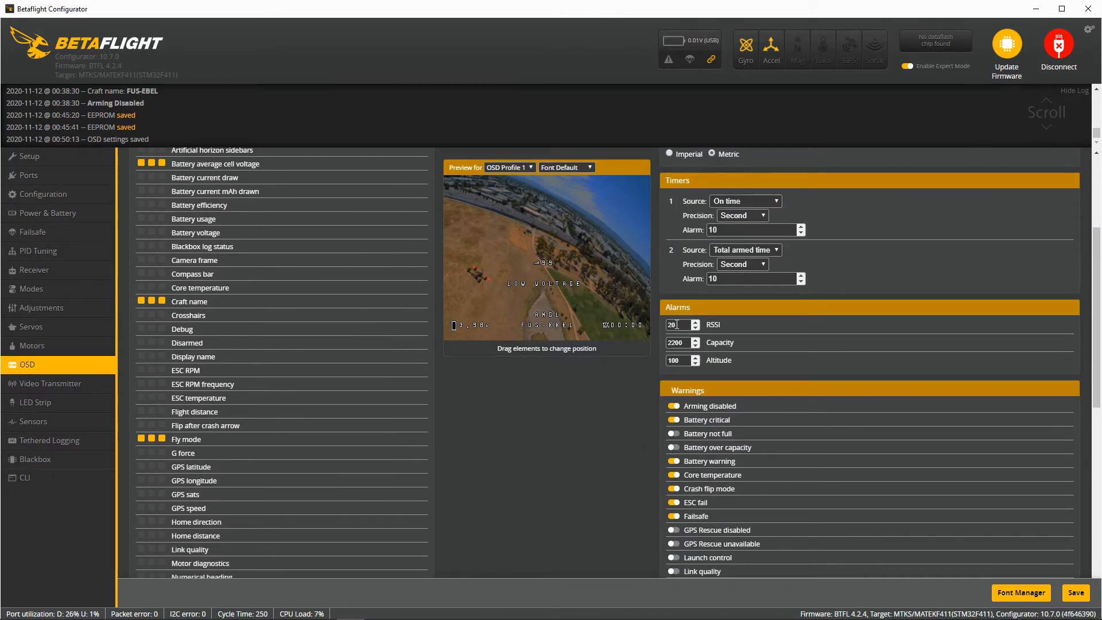
{"action": "left_click_drag", "start_coordinate": [677, 324], "coordinate": [667, 325]}
{"action": "left_click", "coordinate": [640, 374]}
{"action": "scroll", "coordinate": [640, 374], "scroll_direction": "down", "scroll_amount": 3}
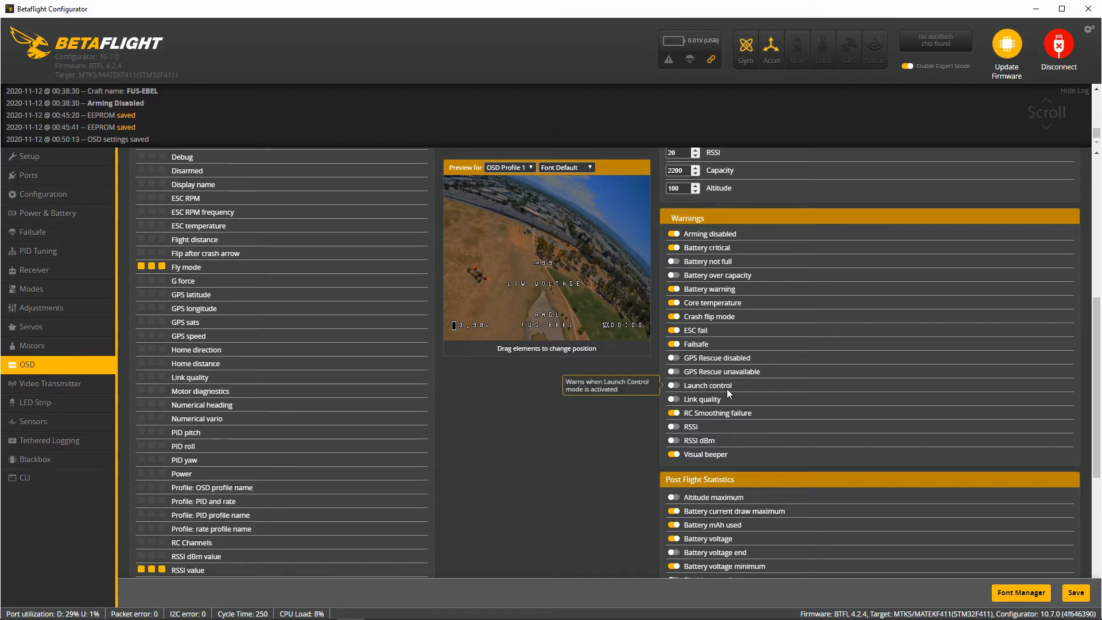
{"action": "scroll", "coordinate": [728, 387], "scroll_direction": "down", "scroll_amount": 2}
{"action": "left_click_drag", "start_coordinate": [665, 364], "coordinate": [762, 367]}
{"action": "left_click", "coordinate": [761, 366]}
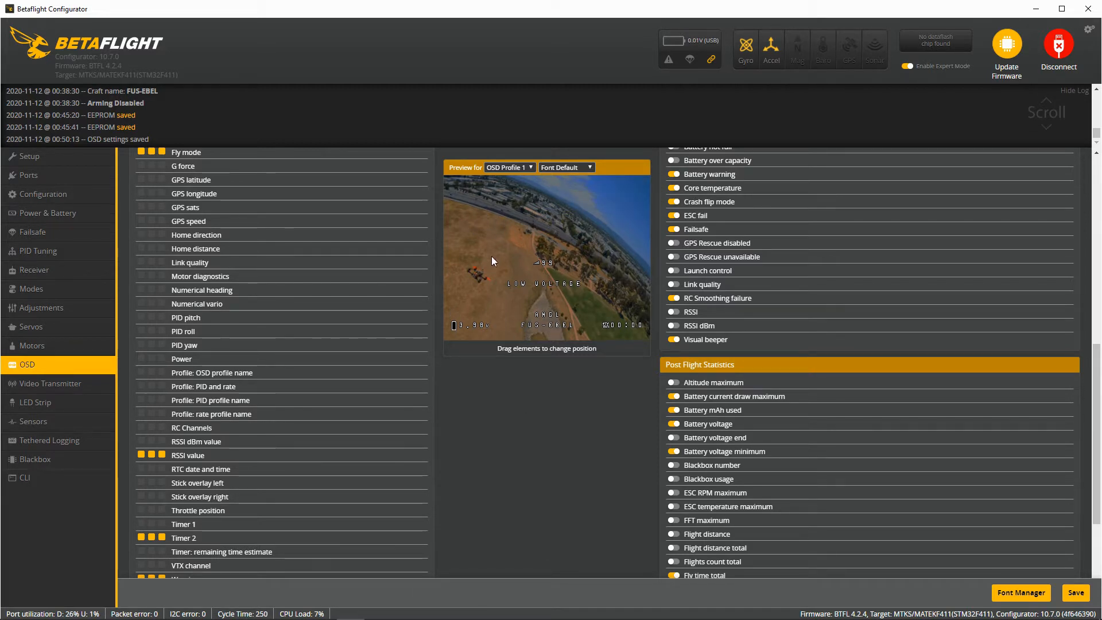
{"action": "scroll", "coordinate": [763, 366], "scroll_direction": "down", "scroll_amount": 2}
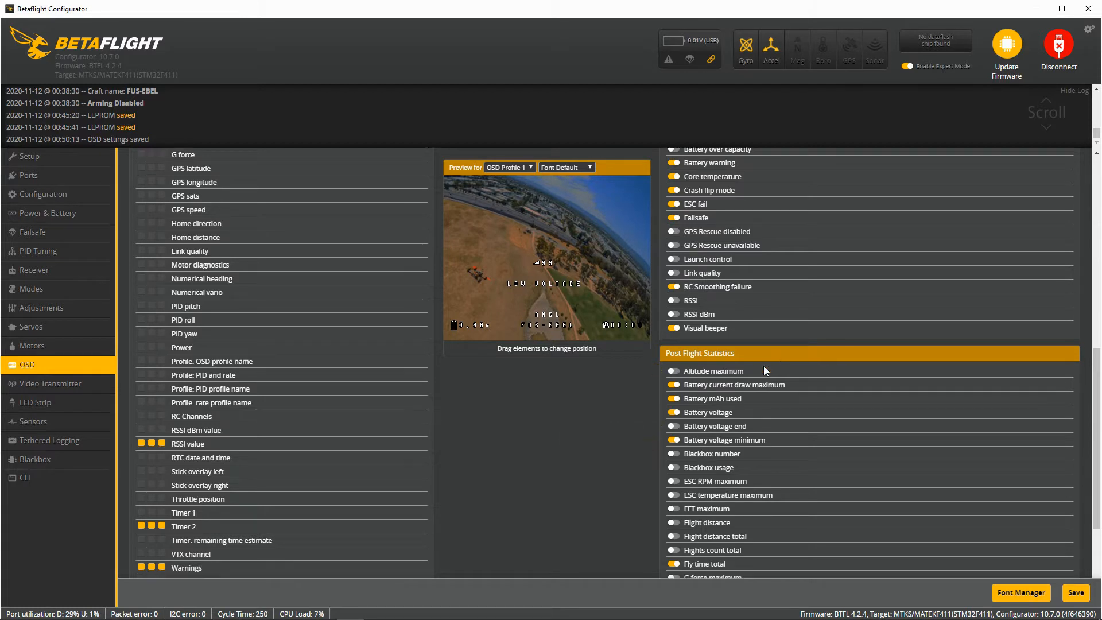
{"action": "scroll", "coordinate": [763, 366], "scroll_direction": "down", "scroll_amount": 1}
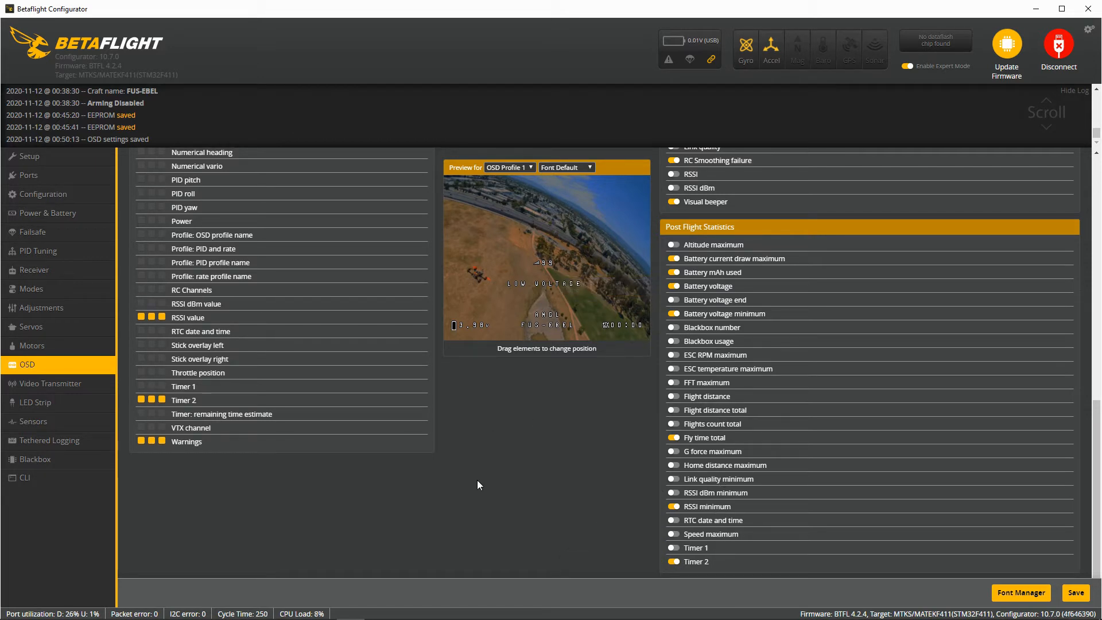
{"action": "left_click", "coordinate": [1072, 595]}
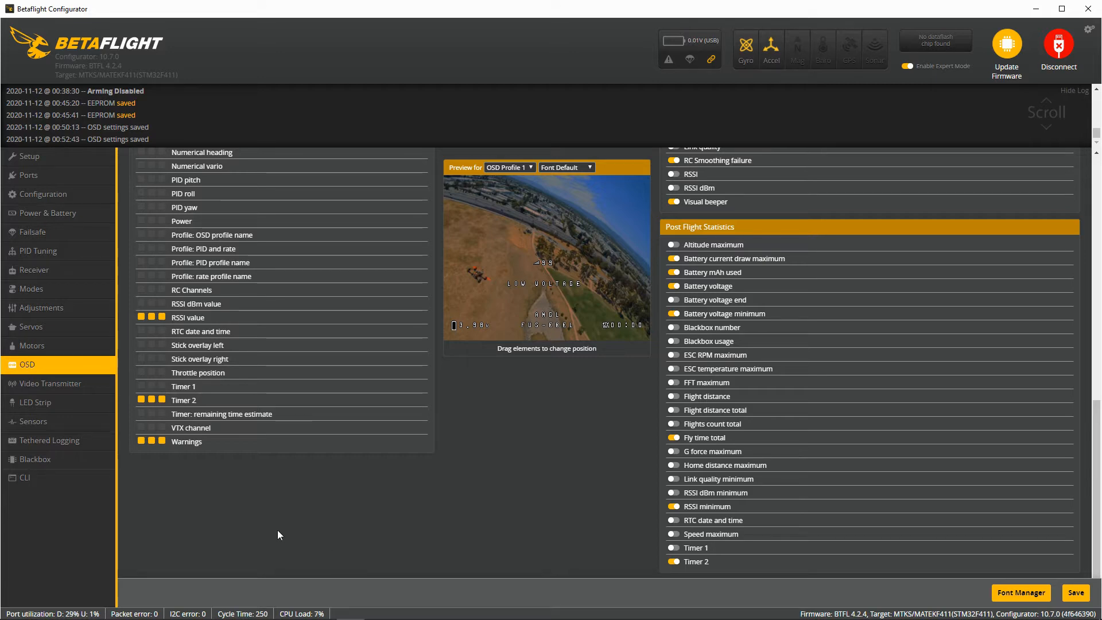
- Open the Video Transmitter settings and review the selected mode and the VTX table with its bands and power levels
{"action": "left_click", "coordinate": [91, 390]}
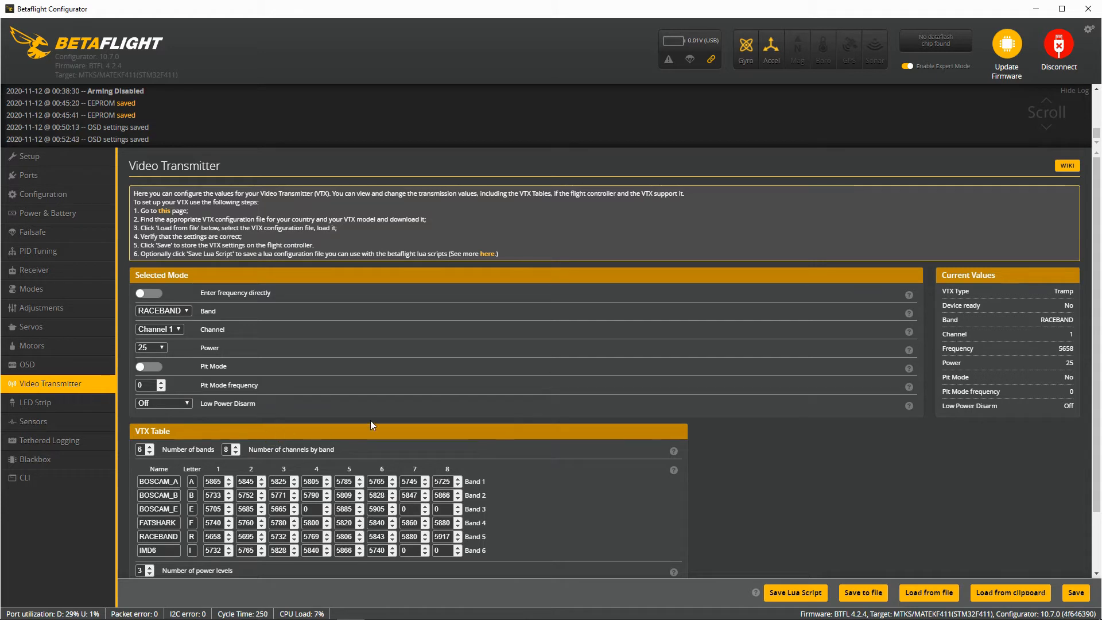
{"action": "scroll", "coordinate": [499, 420], "scroll_direction": "down", "scroll_amount": 1}
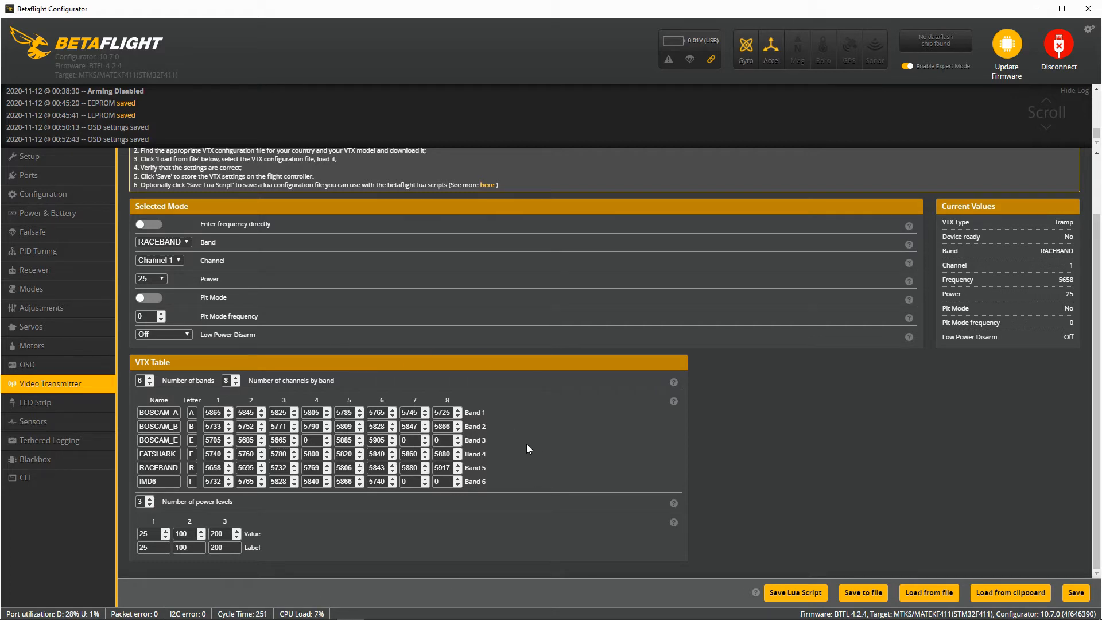
{"action": "scroll", "coordinate": [527, 449], "scroll_direction": "up", "scroll_amount": 1}
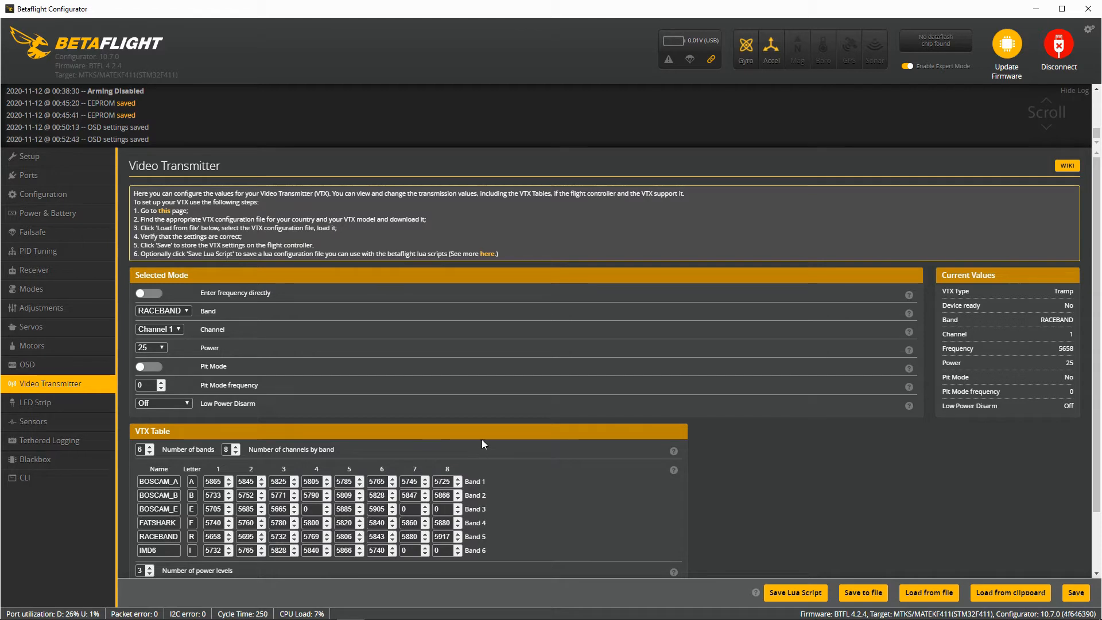
- Switch to the Chrome window that has the Betaflight wiki and VTX table reference pages open
{"action": "mouse_move", "coordinate": [298, 615]}
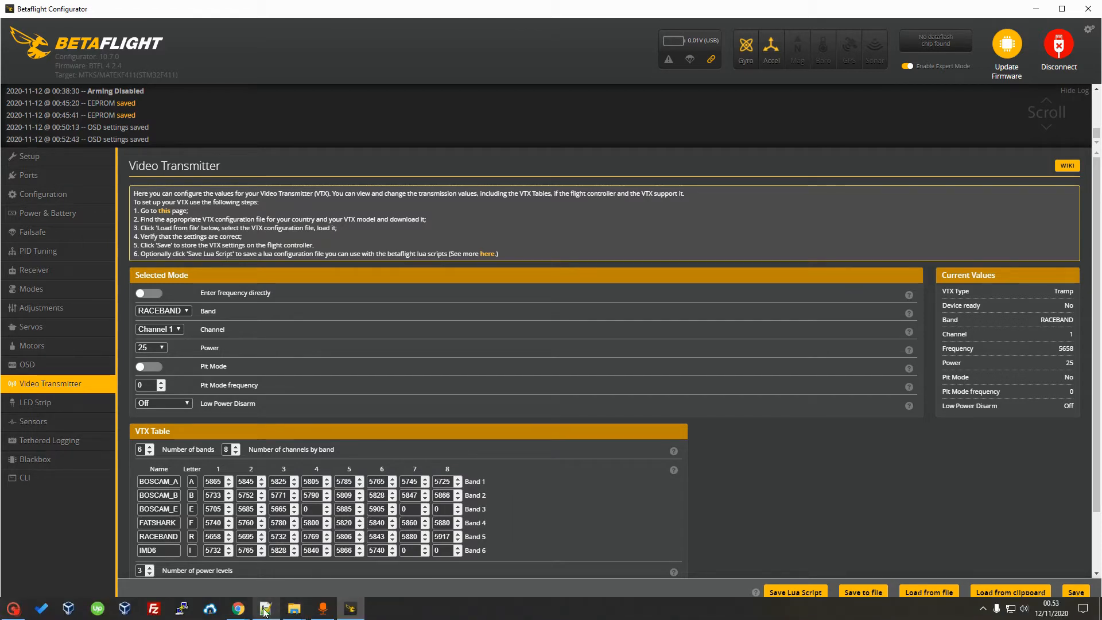
{"action": "mouse_move", "coordinate": [238, 610]}
{"action": "left_click", "coordinate": [310, 559]}
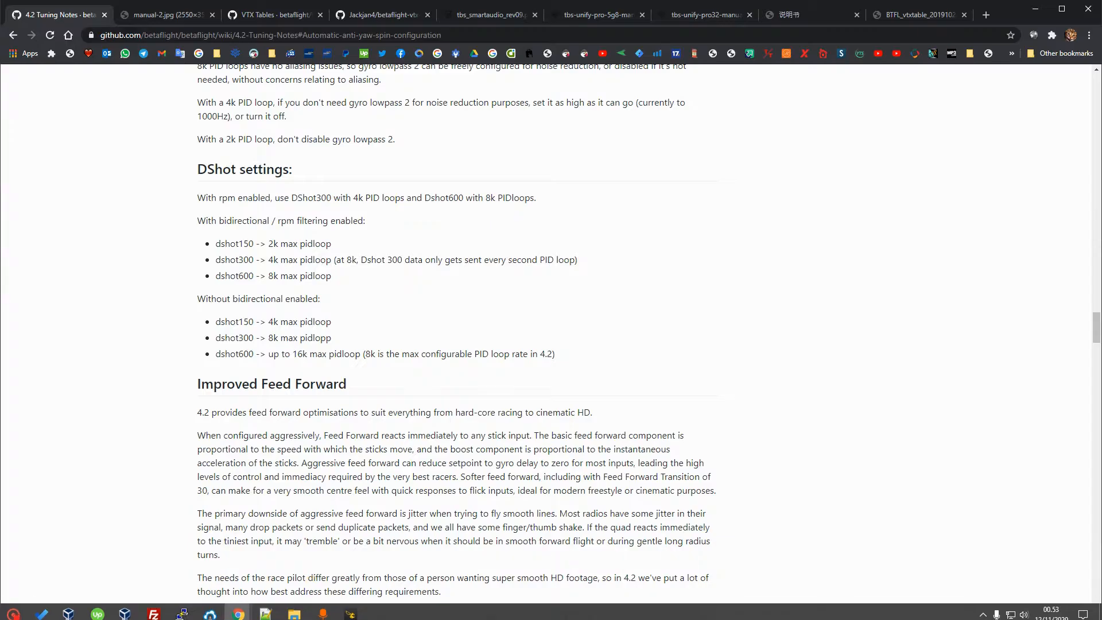
- Open manual-2.jpg, enlarge it, and read the video transmitter's power levels, control protocol and channel specifications
{"action": "left_click", "coordinate": [159, 15]}
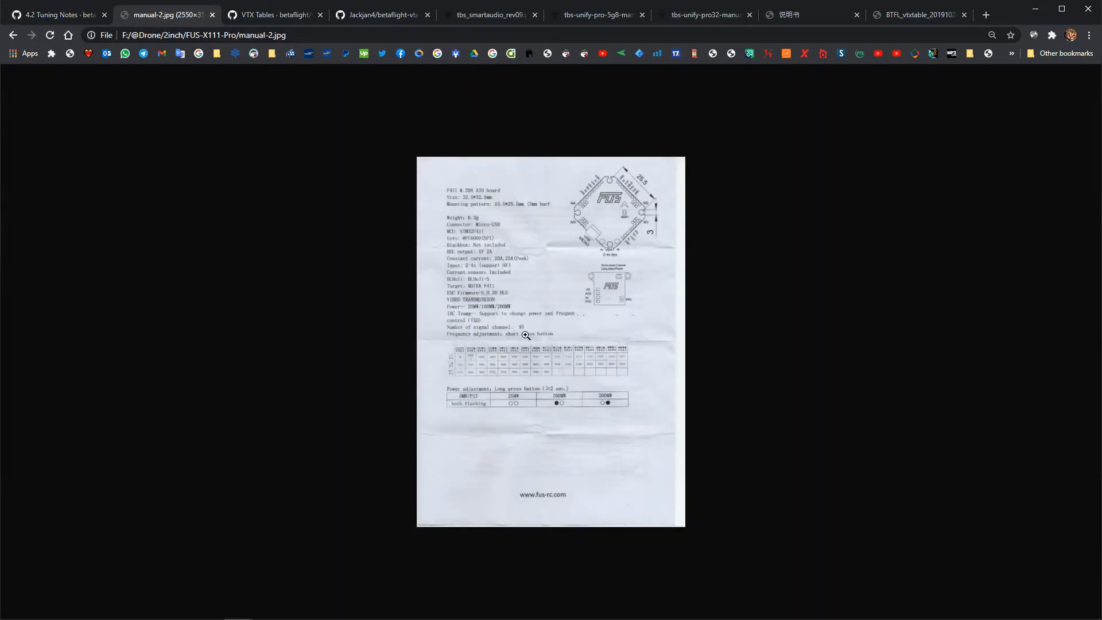
{"action": "key", "text": "ctrl+plus"}
{"action": "key", "text": "ctrl+plus"}
{"action": "key", "text": "ctrl+plus"}
{"action": "key", "text": "ctrl+plus"}
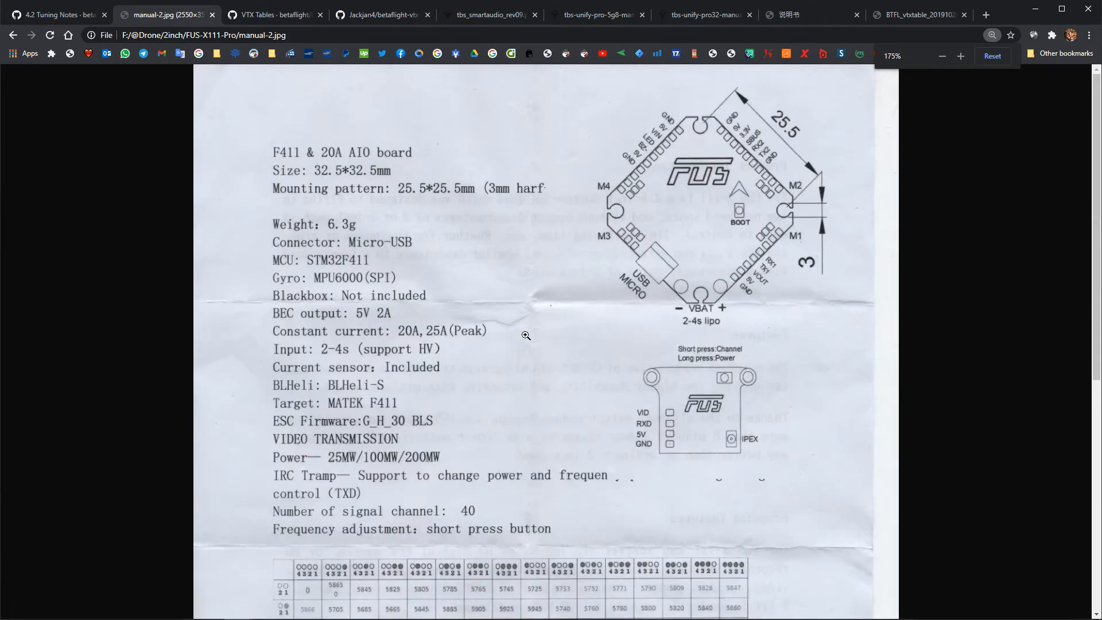
{"action": "key", "text": "ctrl+plus"}
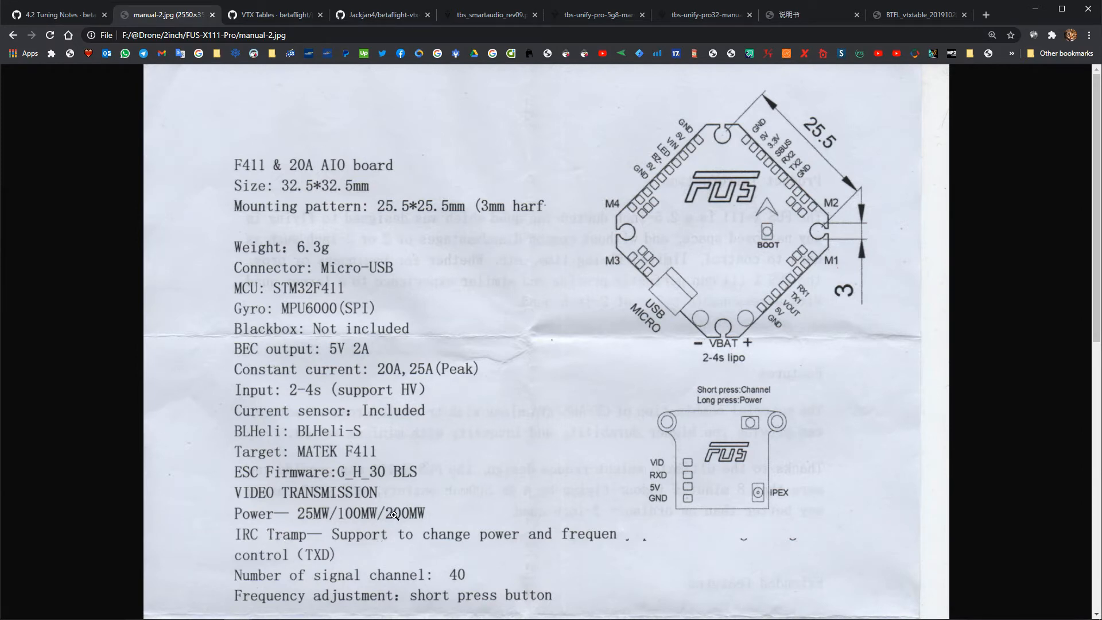
{"action": "scroll", "coordinate": [394, 515], "scroll_direction": "down", "scroll_amount": 1}
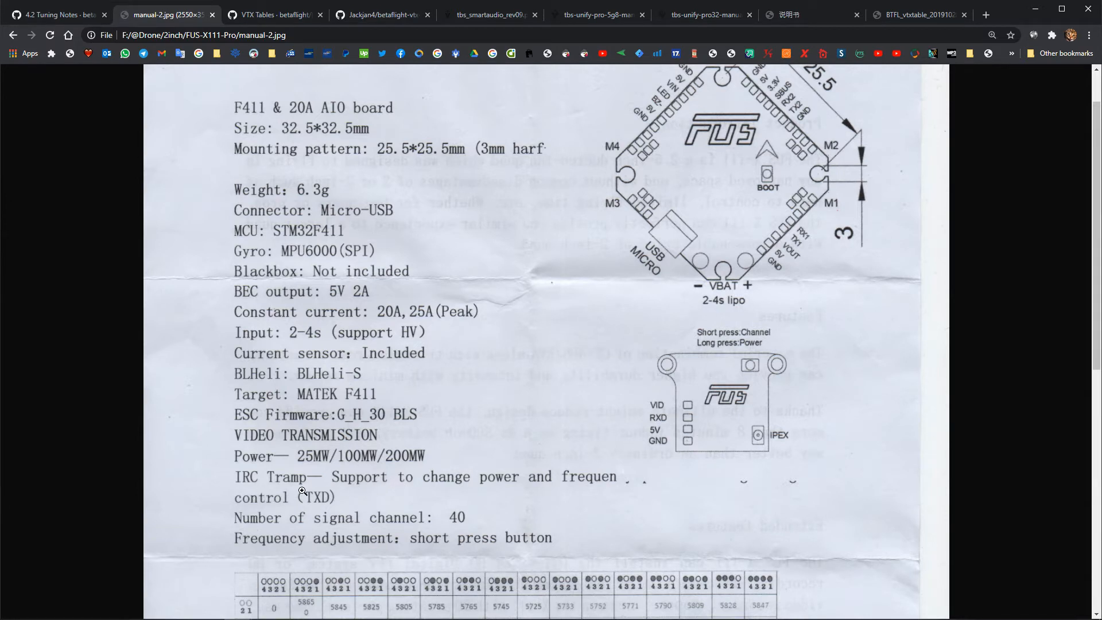
- Switch to Betaflight Configurator and select vtx_table_irc_tramp_us.json in the VTX table file chooser, closing it without loading the file
{"action": "mouse_move", "coordinate": [332, 617]}
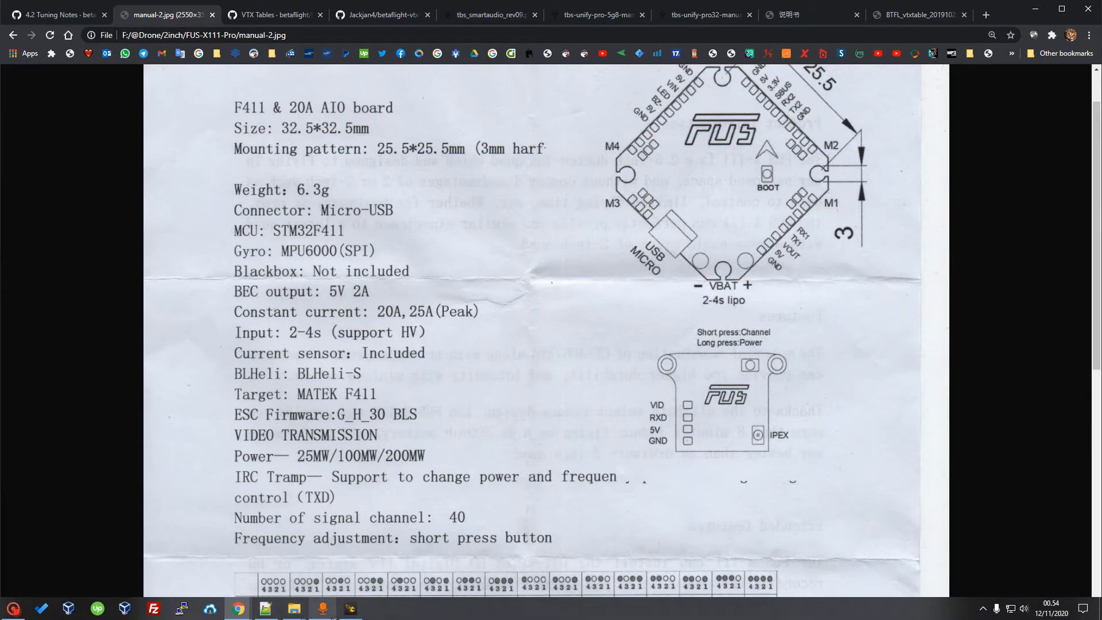
{"action": "left_click", "coordinate": [355, 612]}
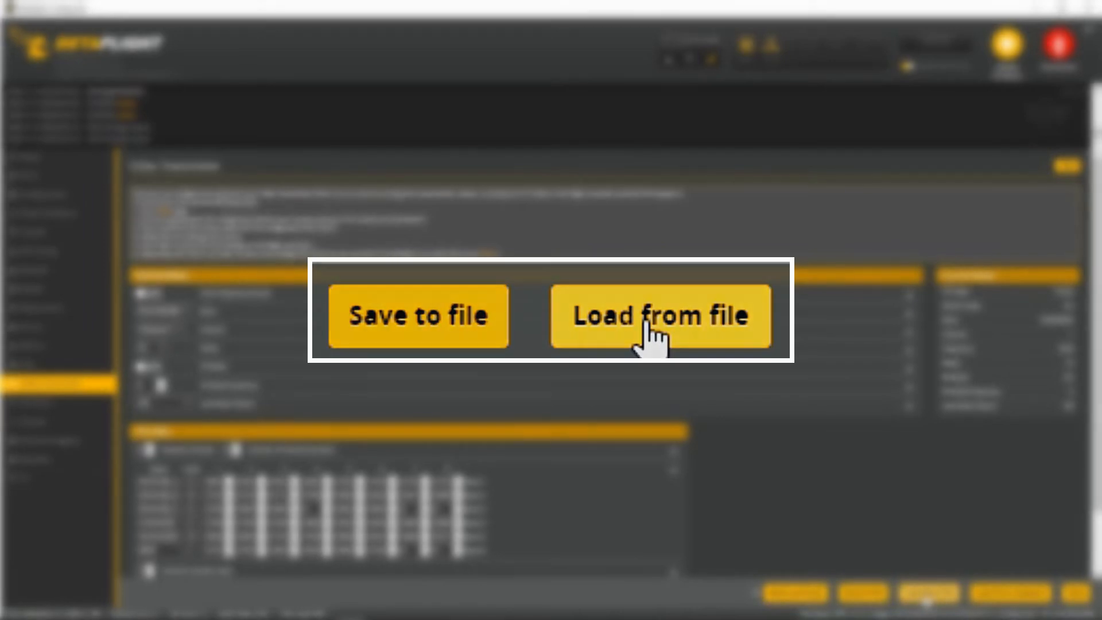
{"action": "left_click", "coordinate": [926, 595]}
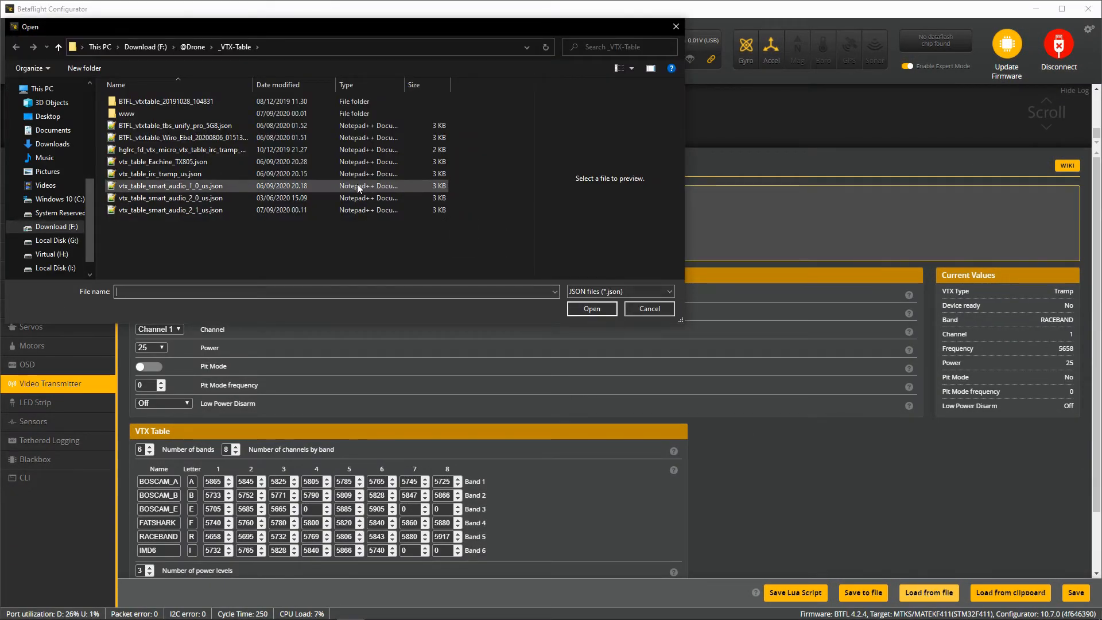
{"action": "left_click", "coordinate": [166, 173]}
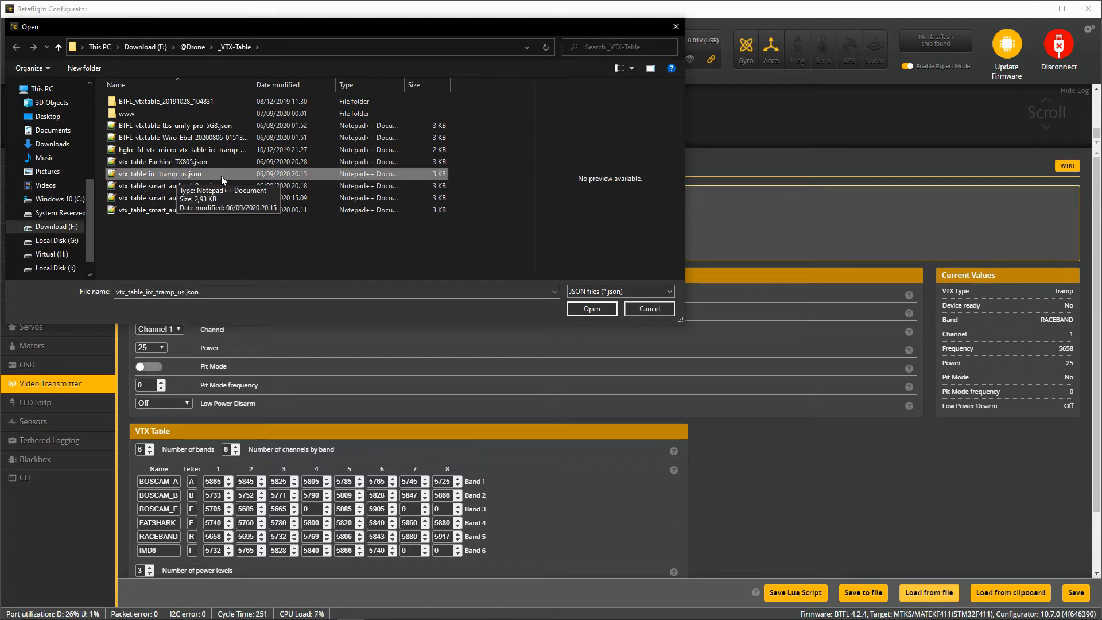
{"action": "left_click", "coordinate": [649, 312]}
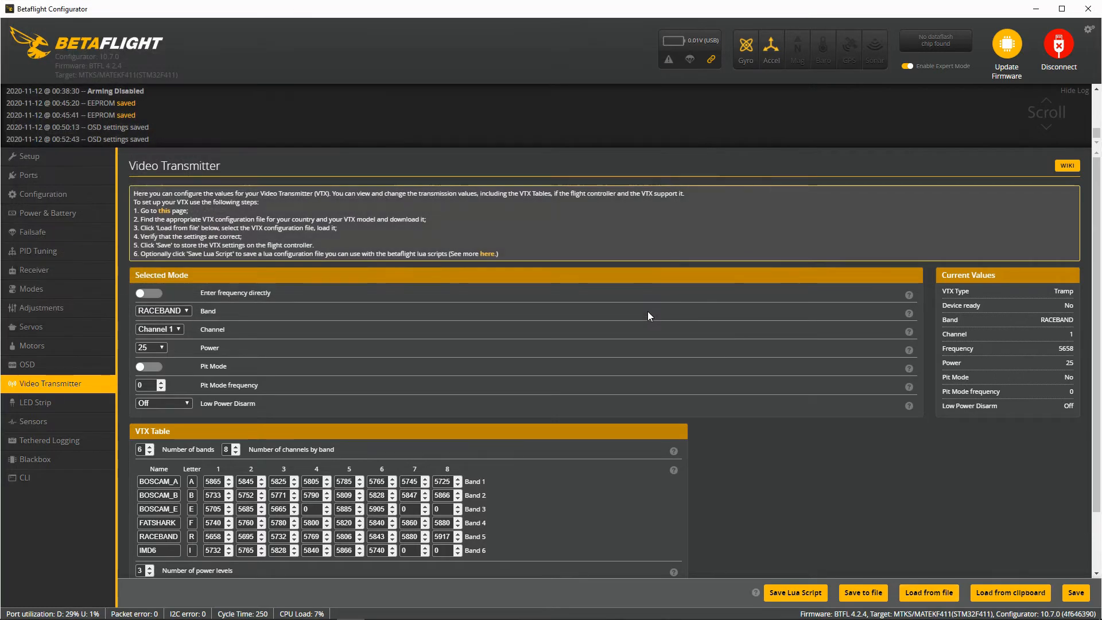
- Examine the number of power levels in the VTX table and each level's value and label
{"action": "scroll", "coordinate": [418, 393], "scroll_direction": "down", "scroll_amount": 1}
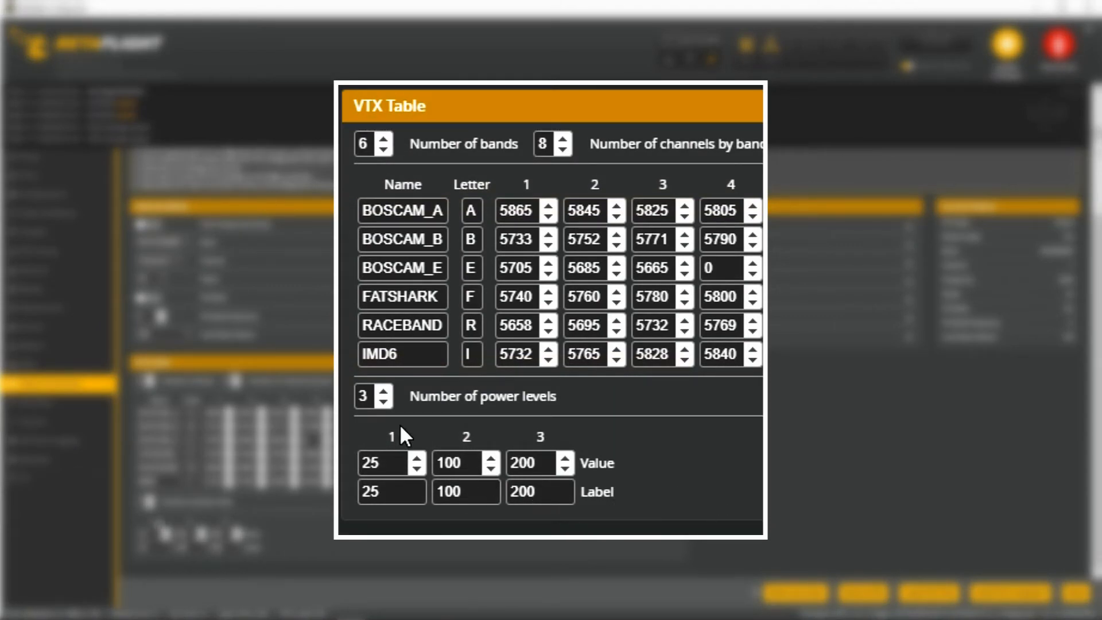
{"action": "double_click", "coordinate": [370, 396]}
{"action": "double_click", "coordinate": [367, 465]}
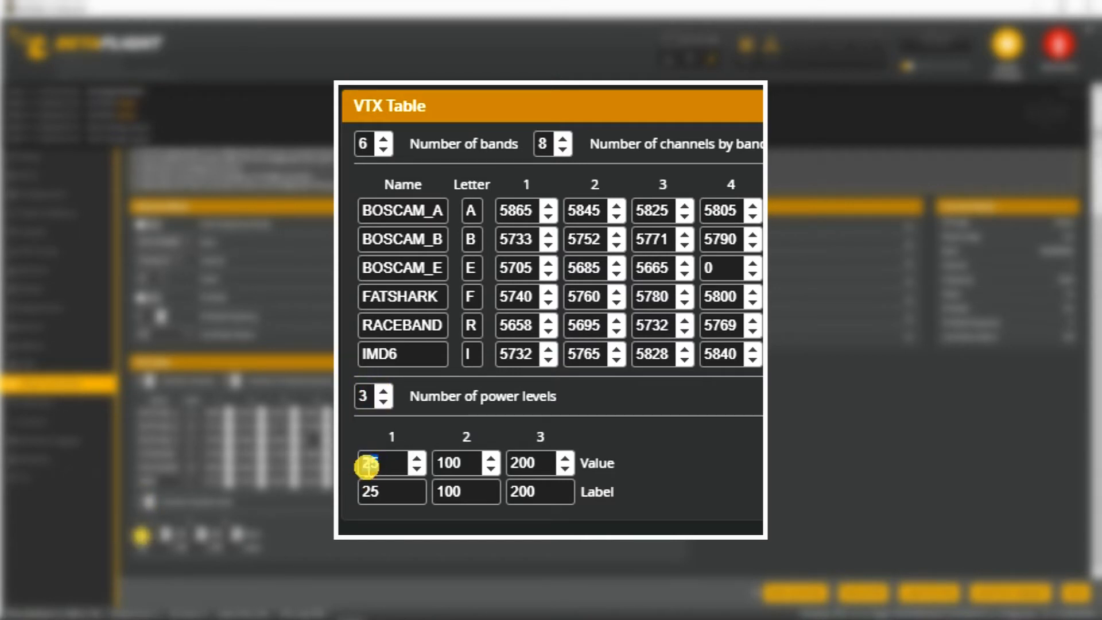
{"action": "double_click", "coordinate": [367, 488]}
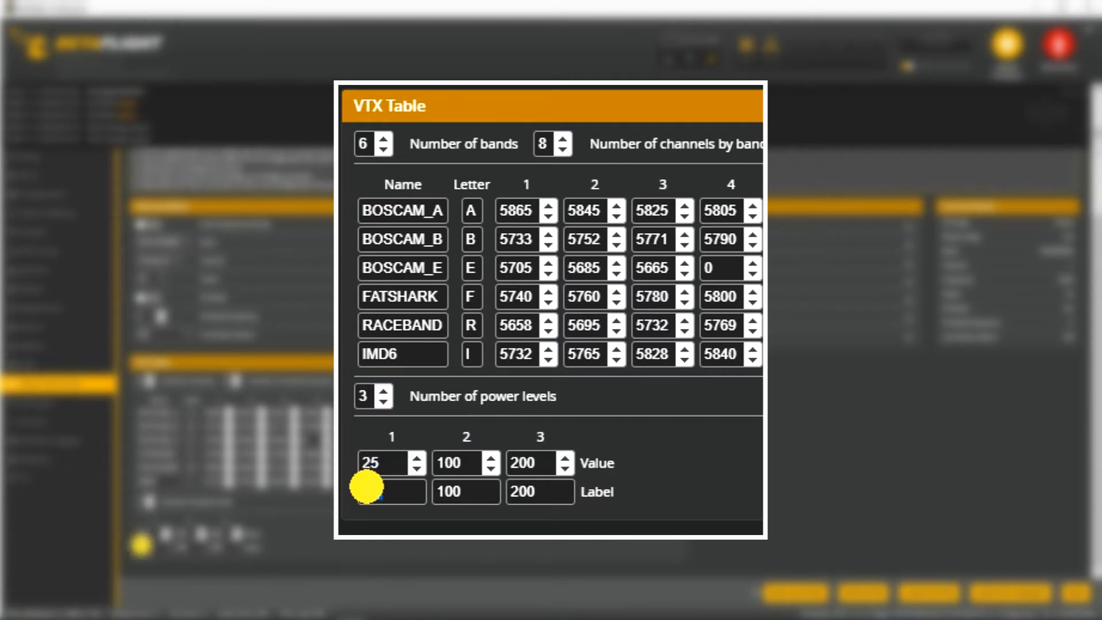
{"action": "left_click", "coordinate": [459, 463]}
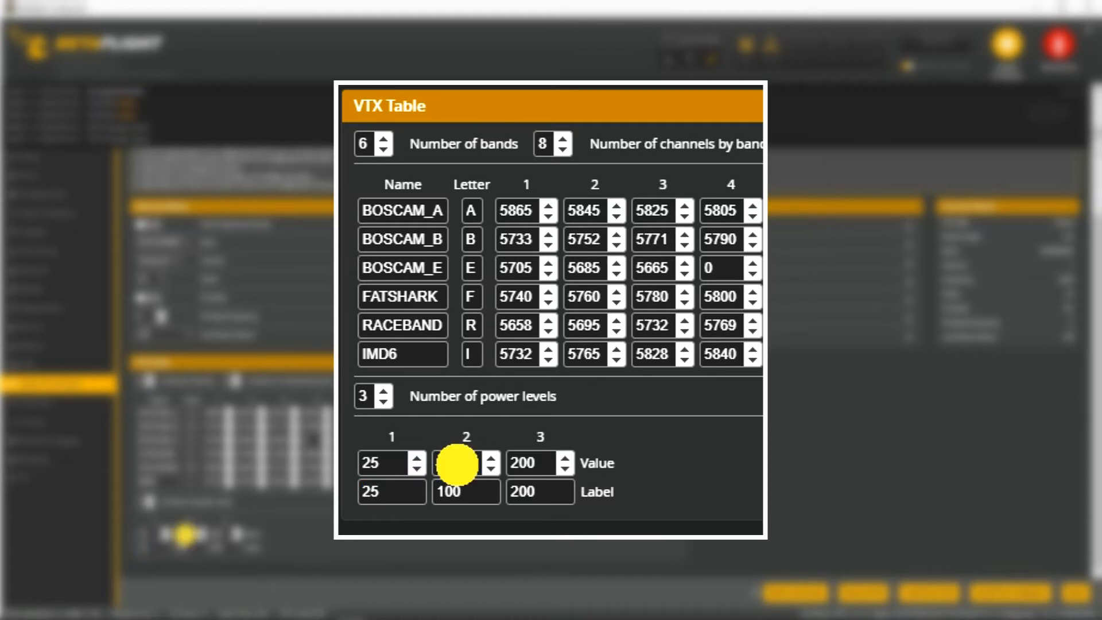
{"action": "double_click", "coordinate": [460, 488]}
{"action": "left_click", "coordinate": [541, 461]}
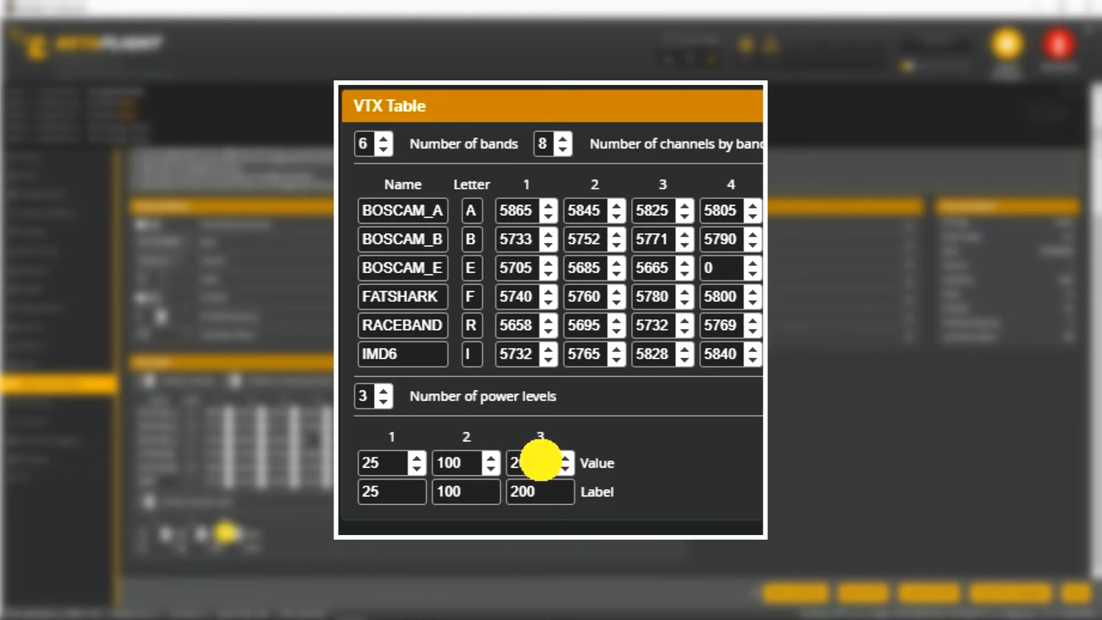
{"action": "double_click", "coordinate": [538, 492]}
{"action": "left_click", "coordinate": [671, 462]}
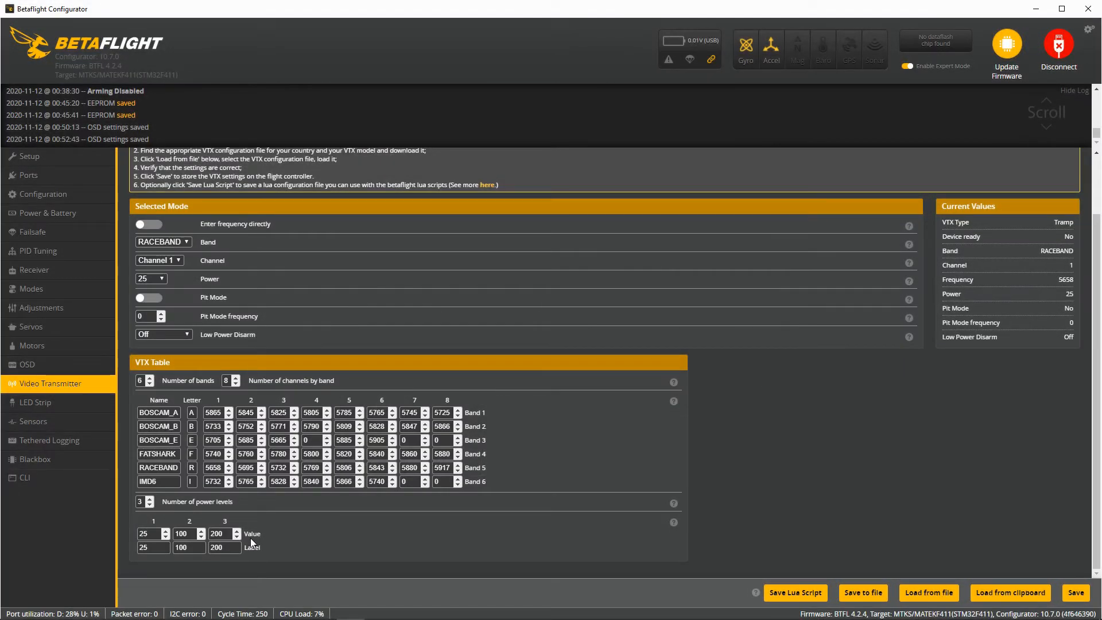
- Compare the Value row with the Label row of the VTX table's power levels, leaving the entries as they are
{"action": "left_click", "coordinate": [258, 534]}
{"action": "double_click", "coordinate": [259, 534]}
{"action": "left_click", "coordinate": [152, 536]}
{"action": "double_click", "coordinate": [251, 547]}
{"action": "left_click", "coordinate": [149, 549]}
{"action": "left_click_drag", "start_coordinate": [151, 550], "coordinate": [137, 548]}
{"action": "left_click", "coordinate": [189, 548]}
{"action": "left_click", "coordinate": [160, 550]}
- Switch to Chrome, open the VTX Tables page of the Betaflight wiki, and check its full web address
{"action": "mouse_move", "coordinate": [240, 611]}
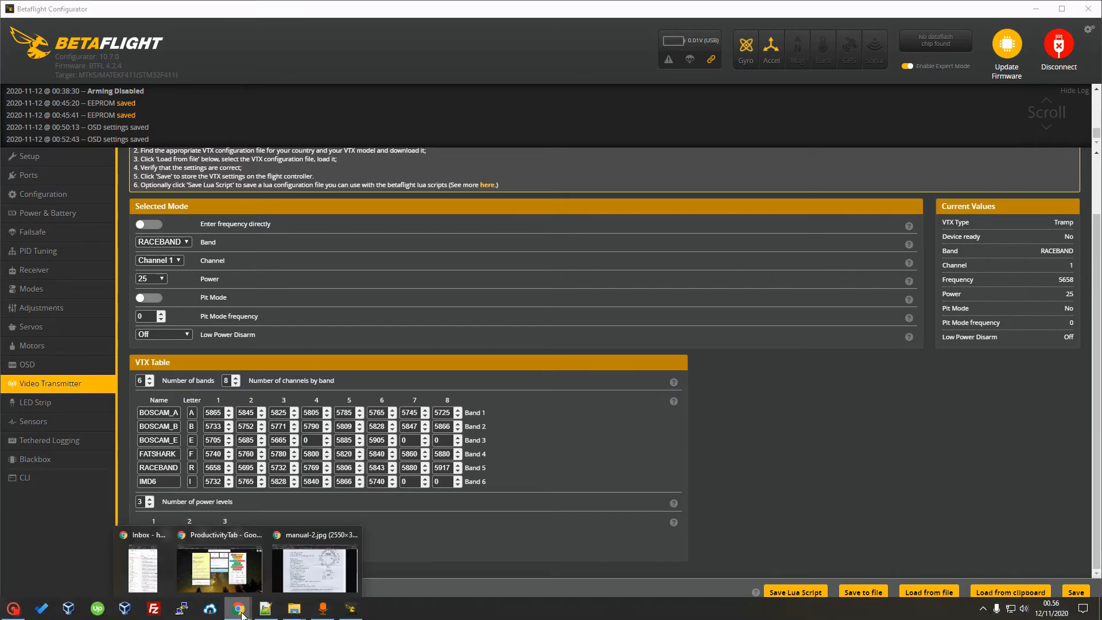
{"action": "left_click", "coordinate": [315, 569]}
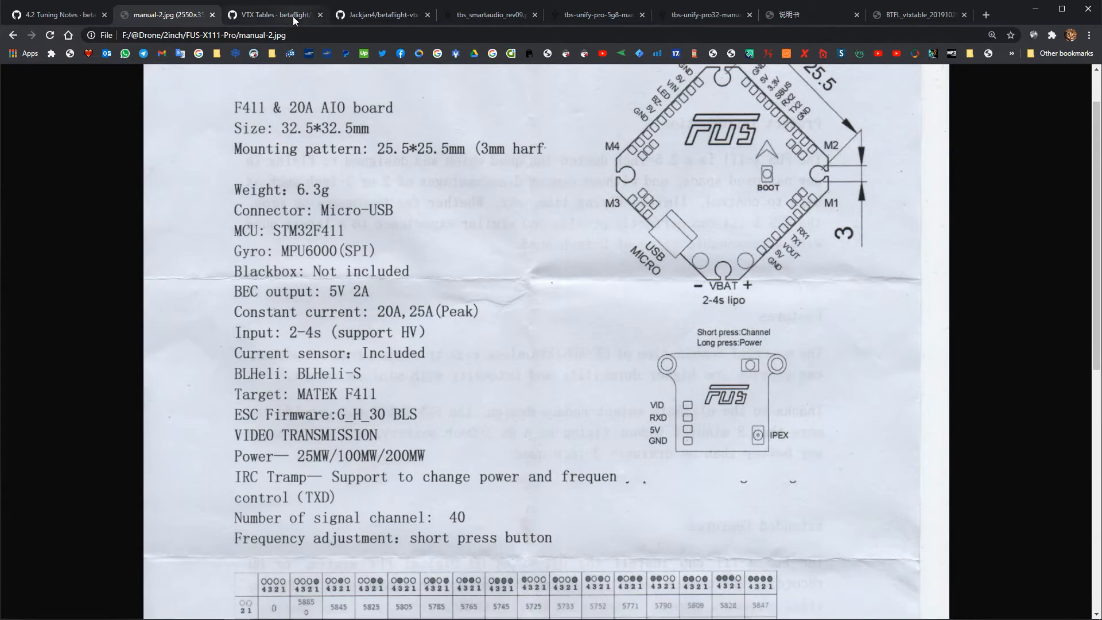
{"action": "left_click", "coordinate": [293, 16]}
{"action": "left_click", "coordinate": [288, 37]}
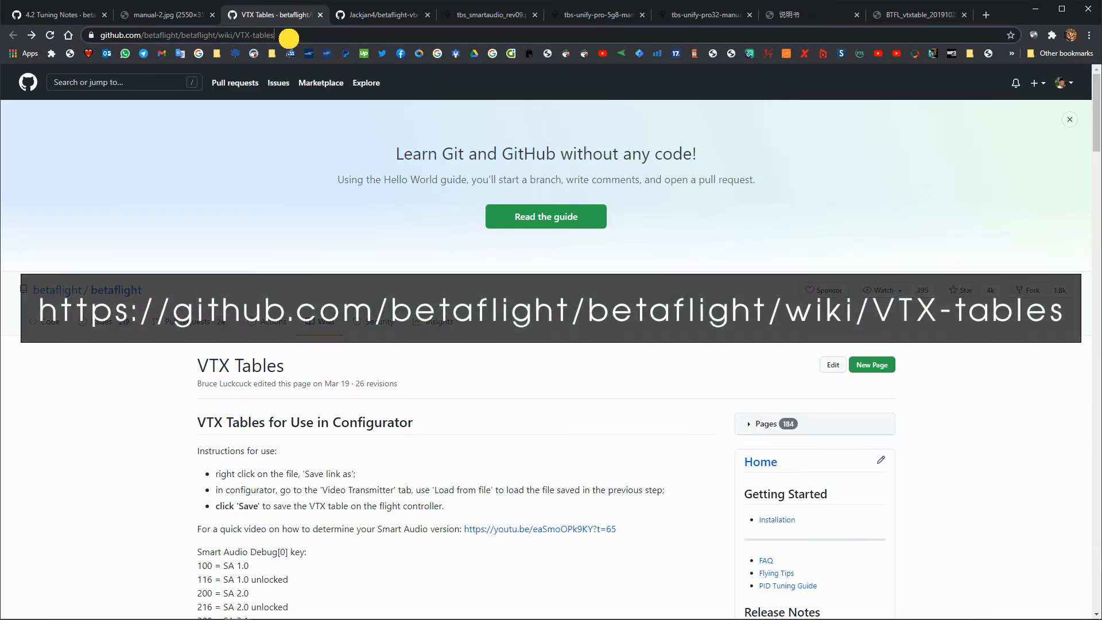
{"action": "left_click_drag", "start_coordinate": [289, 36], "coordinate": [95, 35]}
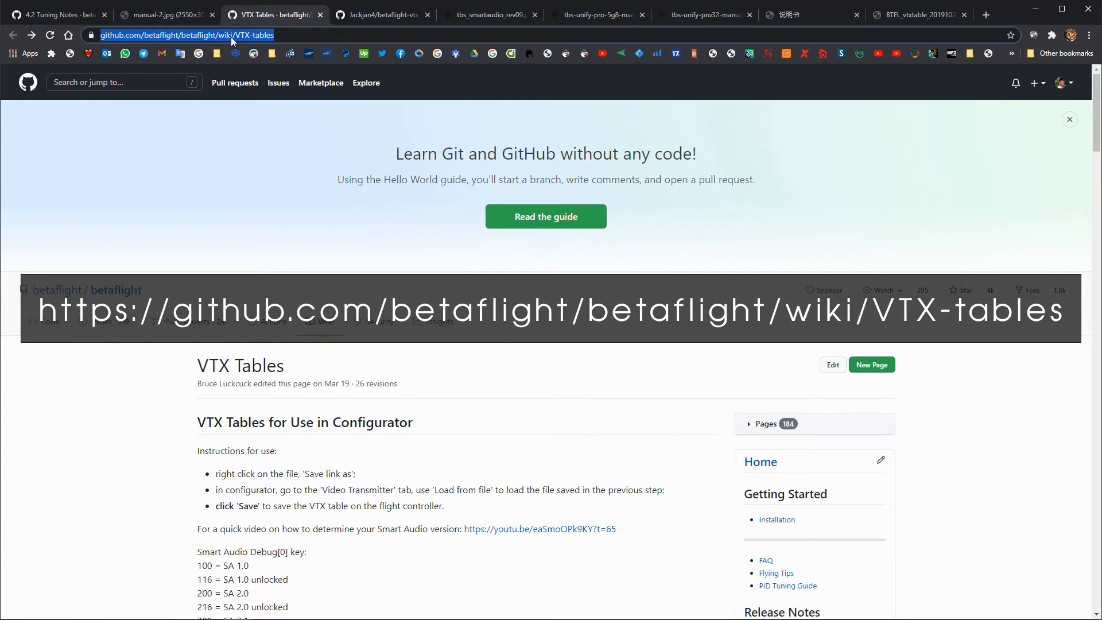
{"action": "left_click", "coordinate": [283, 35]}
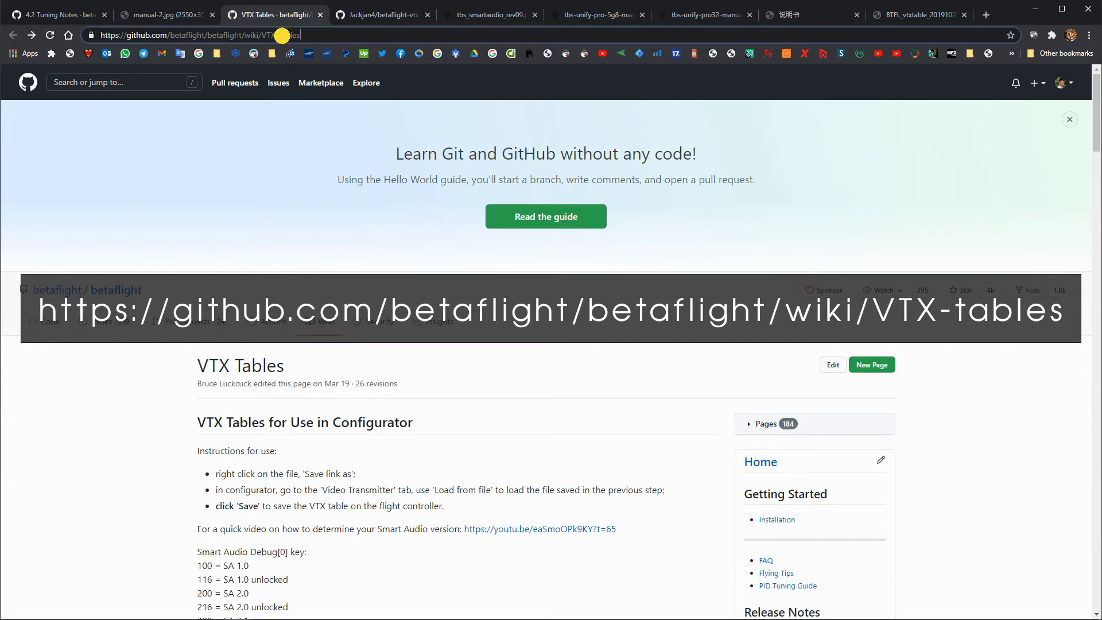
{"action": "left_click", "coordinate": [292, 261]}
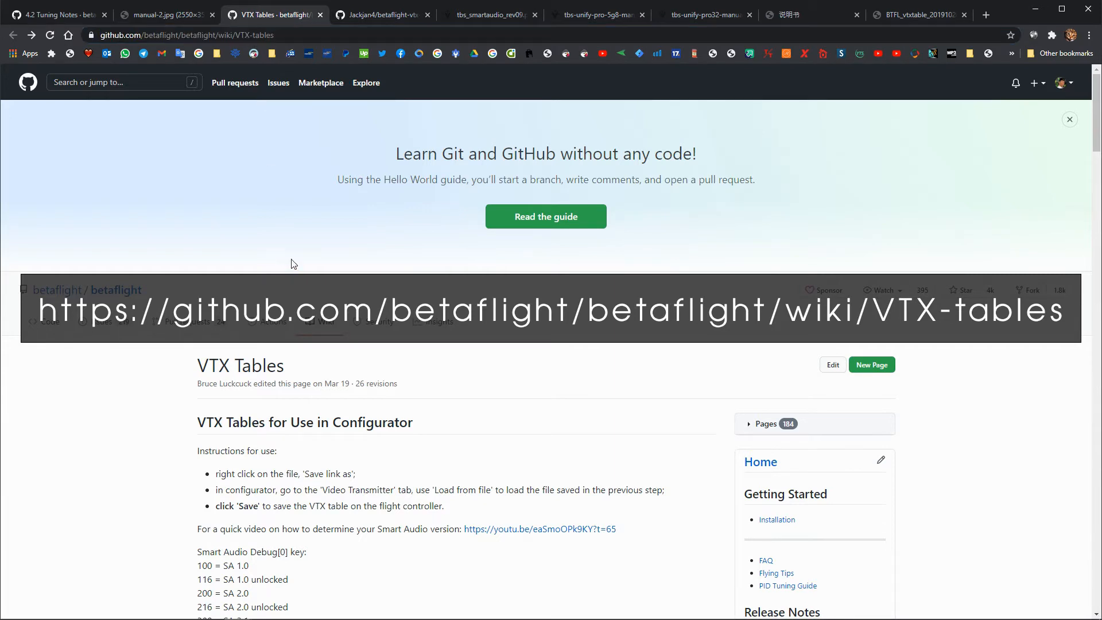
- Read the VTX Tables instructions and the downloadable files for IRC Tramp, TBS SmartAudio and on-board VTX models
{"action": "scroll", "coordinate": [292, 263], "scroll_direction": "down", "scroll_amount": 2}
{"action": "left_click_drag", "start_coordinate": [194, 250], "coordinate": [284, 248]}
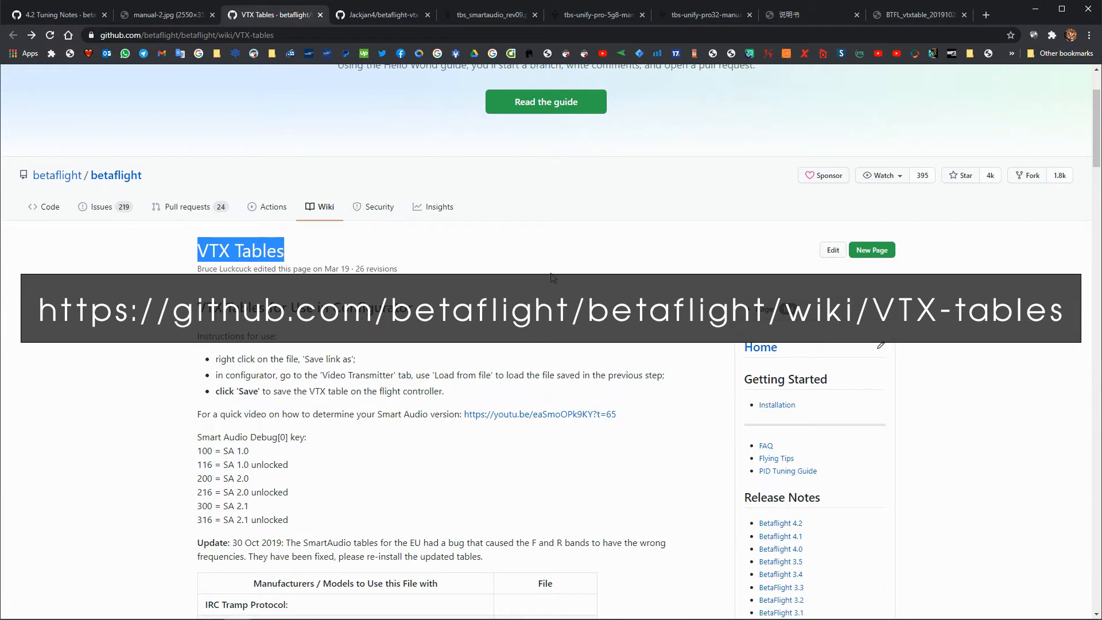
{"action": "left_click_drag", "start_coordinate": [196, 271], "coordinate": [233, 270]}
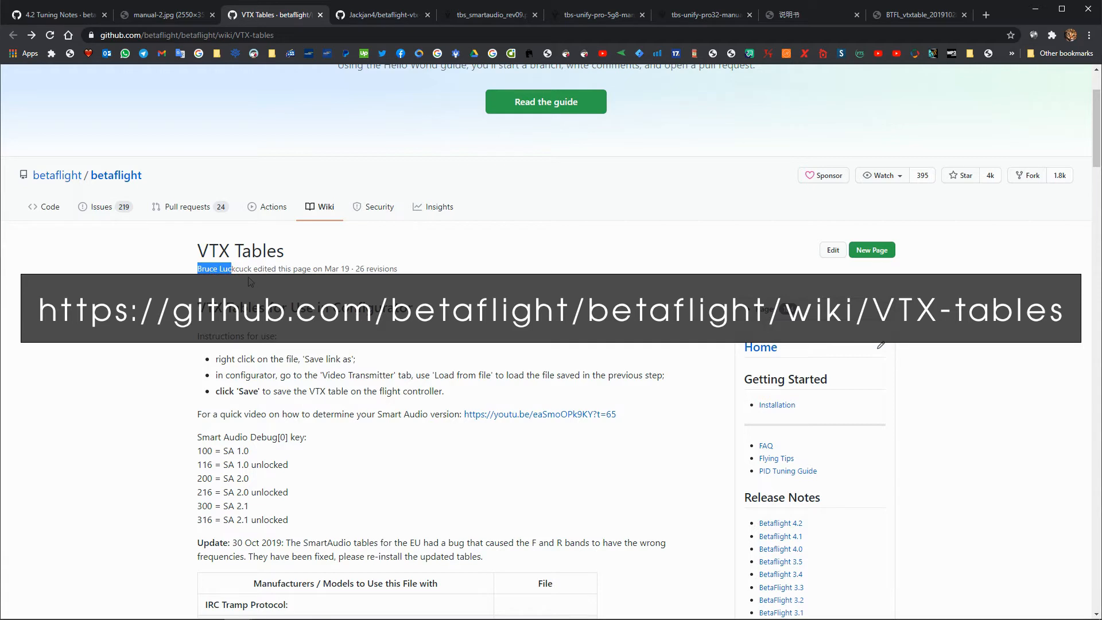
{"action": "left_click", "coordinate": [232, 270]}
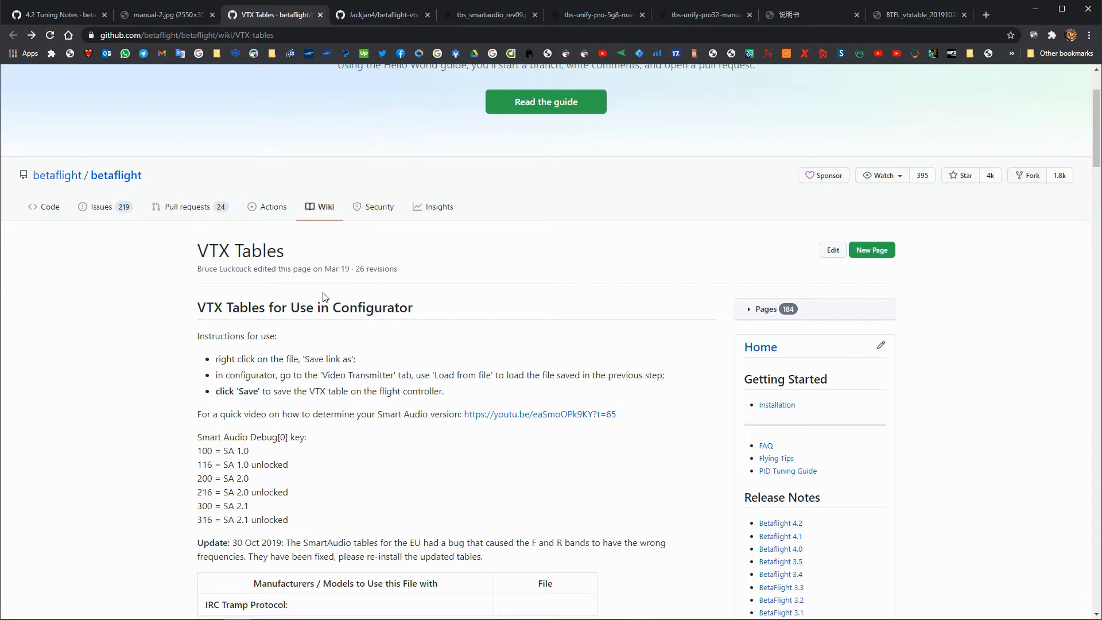
{"action": "scroll", "coordinate": [146, 376], "scroll_direction": "down", "scroll_amount": 2}
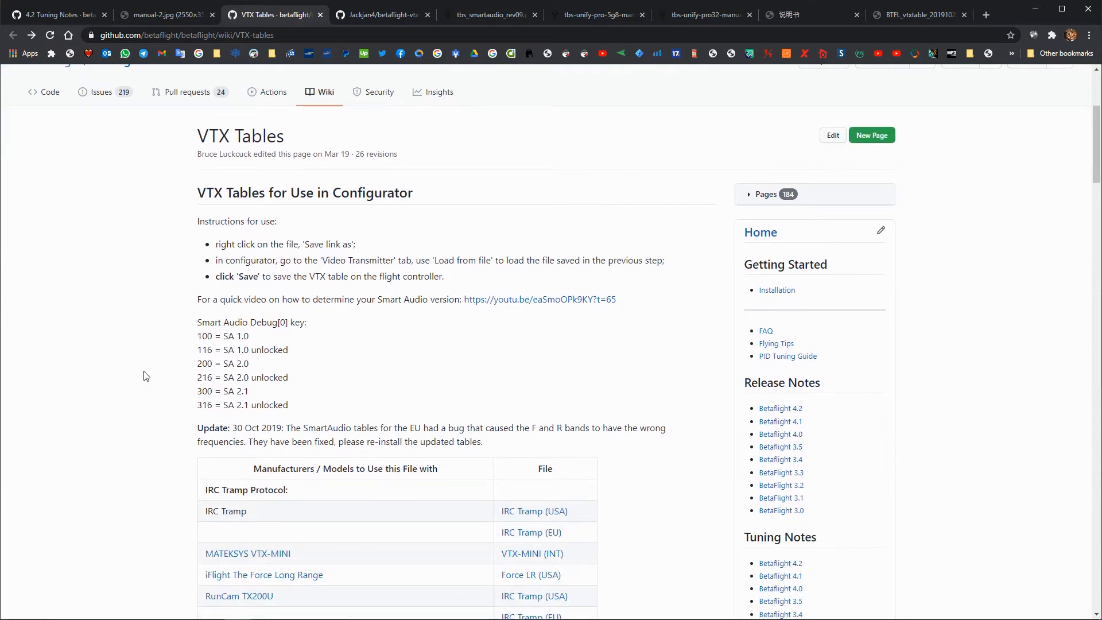
{"action": "scroll", "coordinate": [146, 376], "scroll_direction": "down", "scroll_amount": 5}
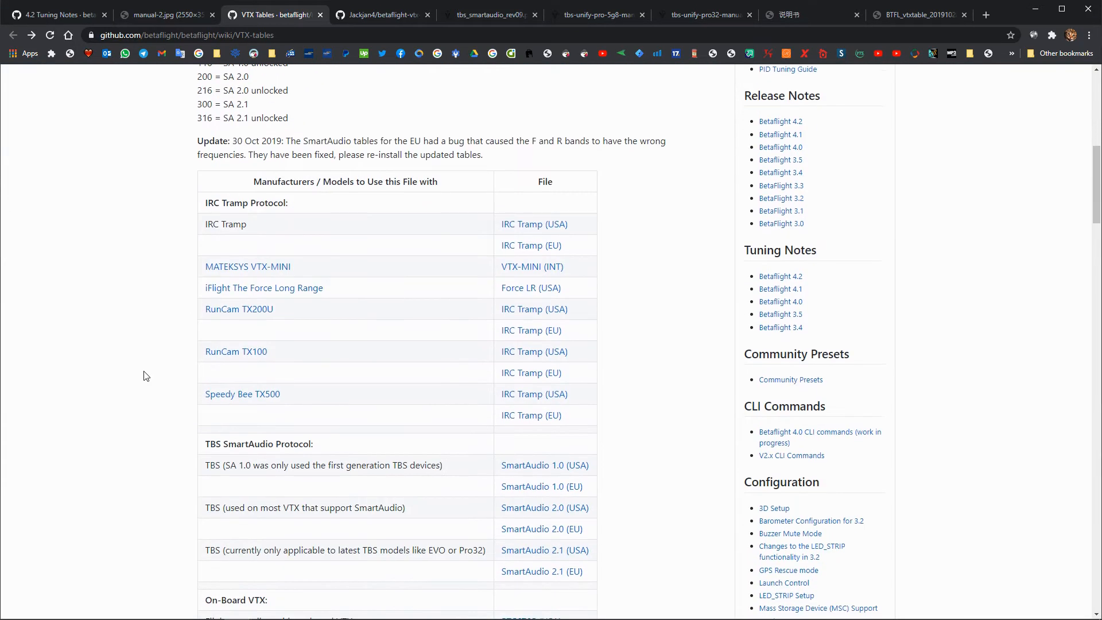
{"action": "scroll", "coordinate": [146, 376], "scroll_direction": "down", "scroll_amount": 1}
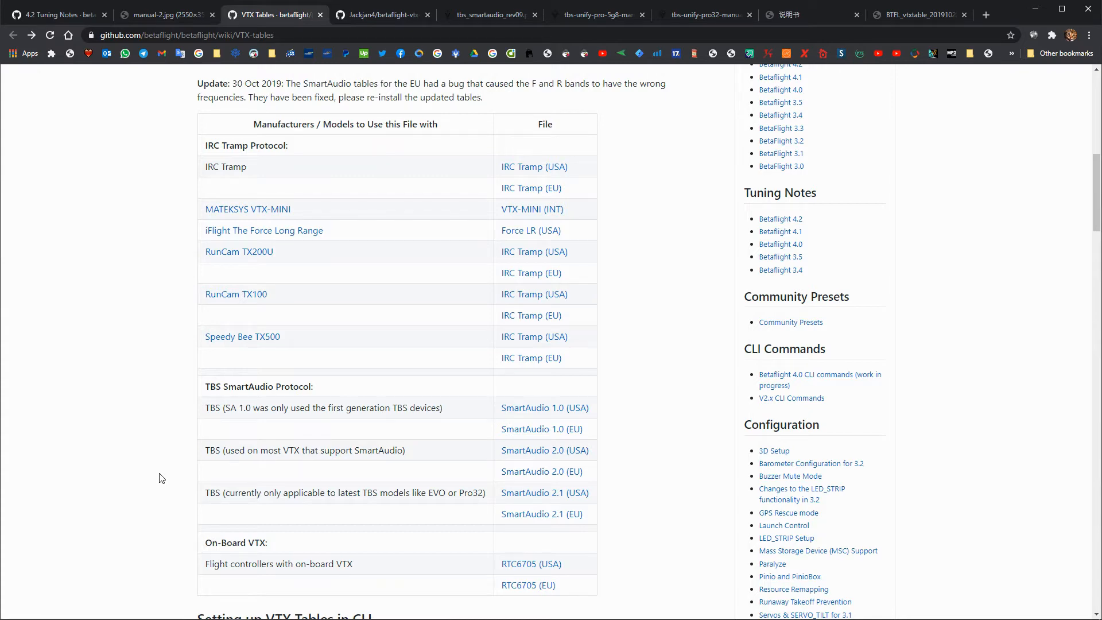
- Examine the Smart Audio Debug[0] key that maps debug values to SmartAudio versions on the wiki page
{"action": "scroll", "coordinate": [161, 478], "scroll_direction": "up", "scroll_amount": 5}
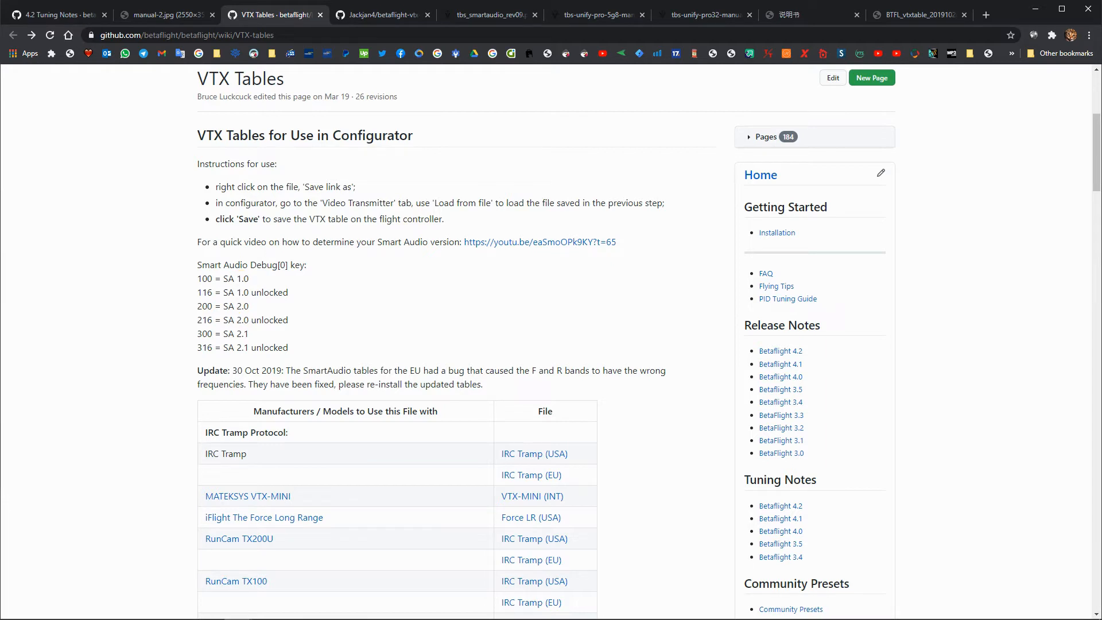
{"action": "double_click", "coordinate": [243, 333]}
{"action": "left_click_drag", "start_coordinate": [198, 265], "coordinate": [306, 265]}
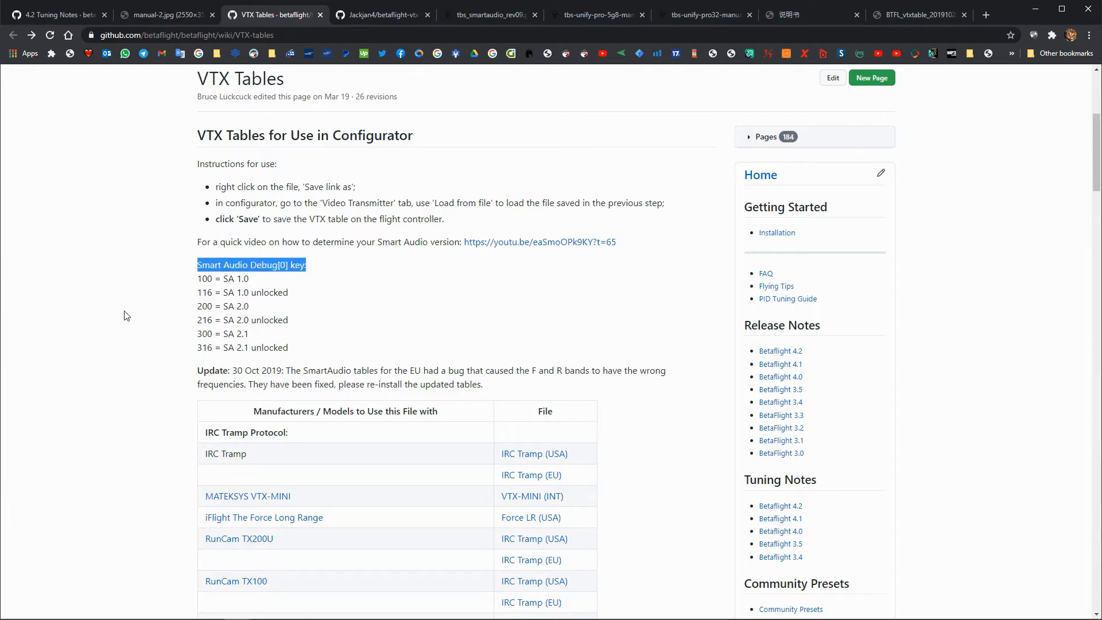
{"action": "left_click", "coordinate": [172, 396]}
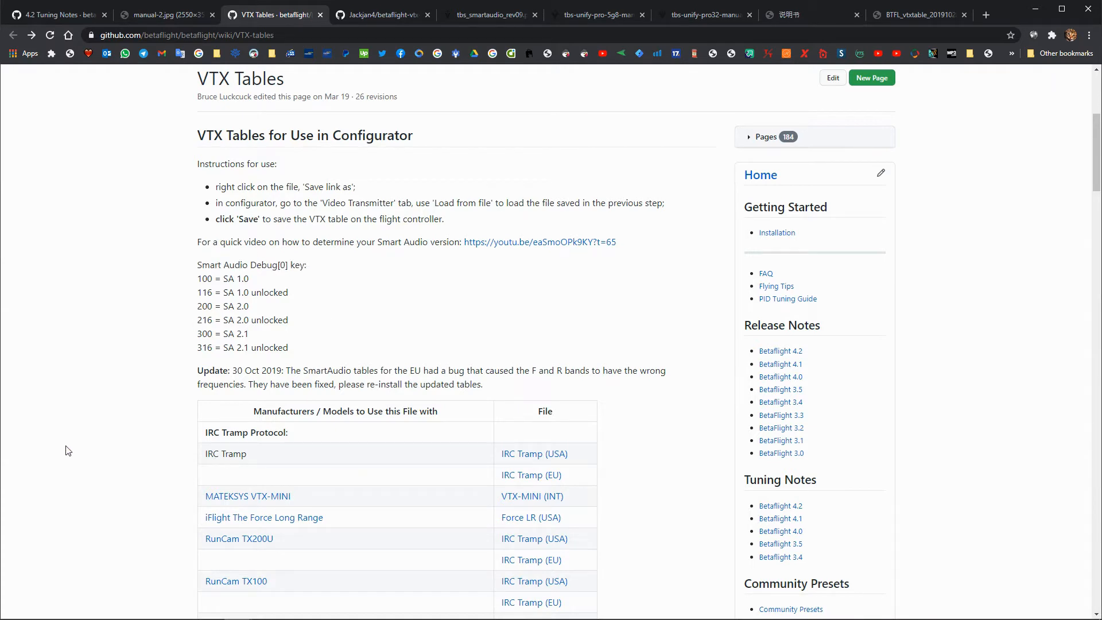
- Return to Betaflight Configurator and recheck the Value entries of the three power levels in the VTX table
{"action": "left_click", "coordinate": [0, 481]}
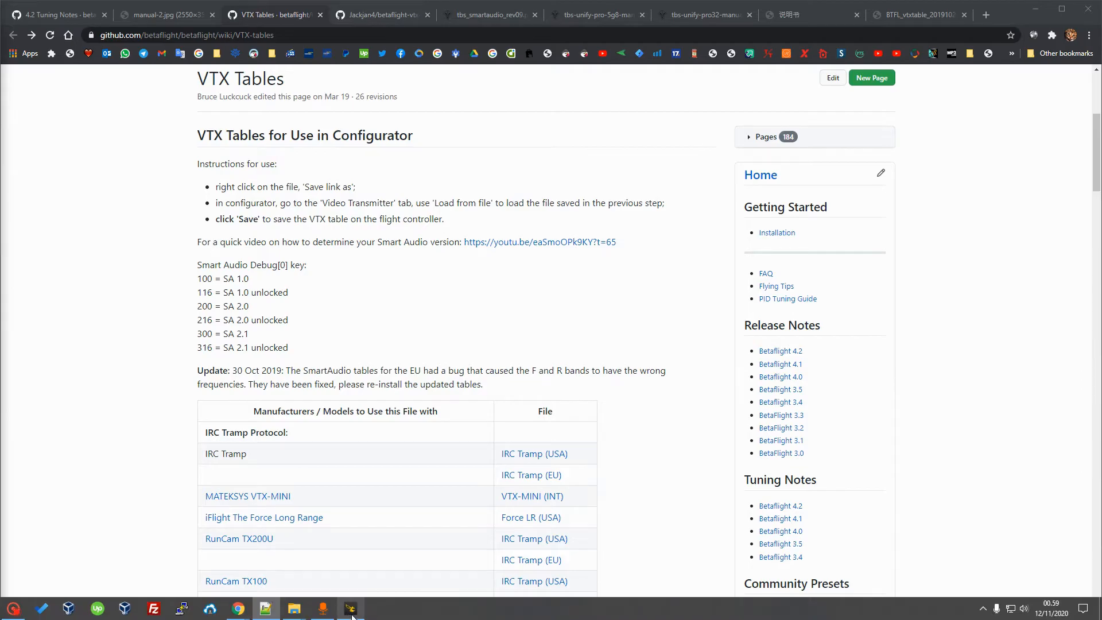
{"action": "left_click", "coordinate": [351, 609]}
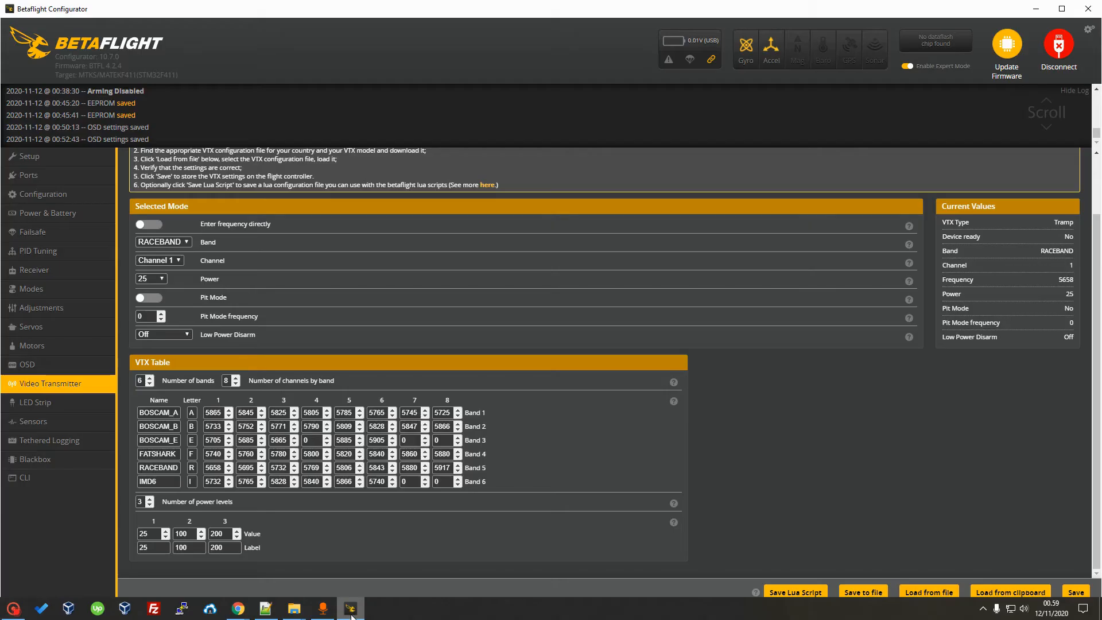
{"action": "left_click", "coordinate": [140, 533]}
{"action": "double_click", "coordinate": [140, 533]}
{"action": "double_click", "coordinate": [184, 535]}
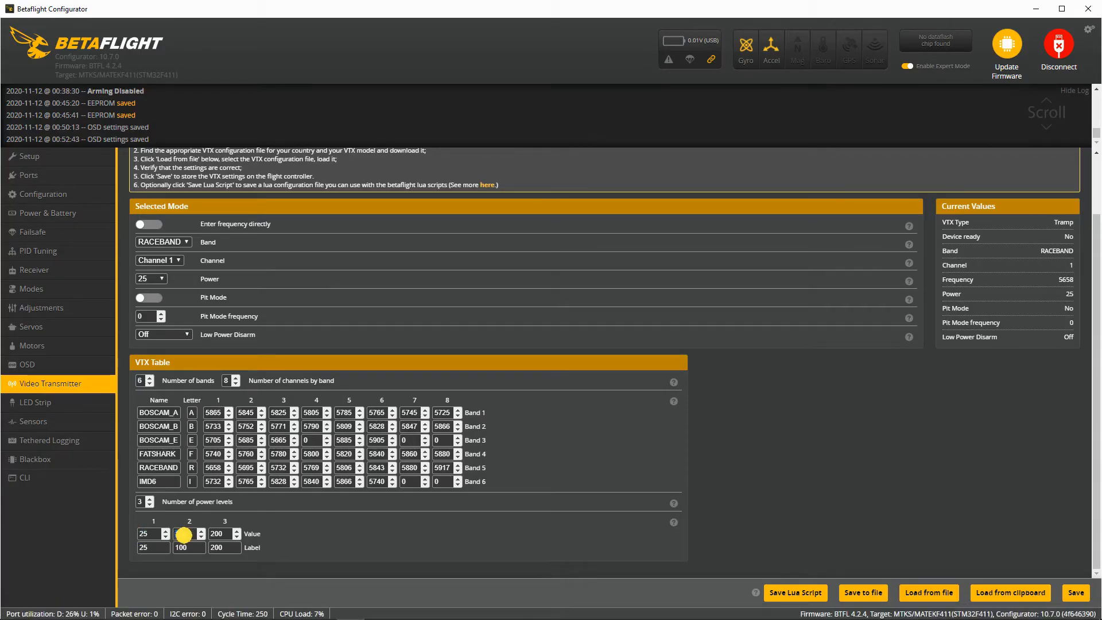
{"action": "left_click", "coordinate": [217, 537]}
{"action": "left_click", "coordinate": [221, 535]}
{"action": "left_click", "coordinate": [154, 535]}
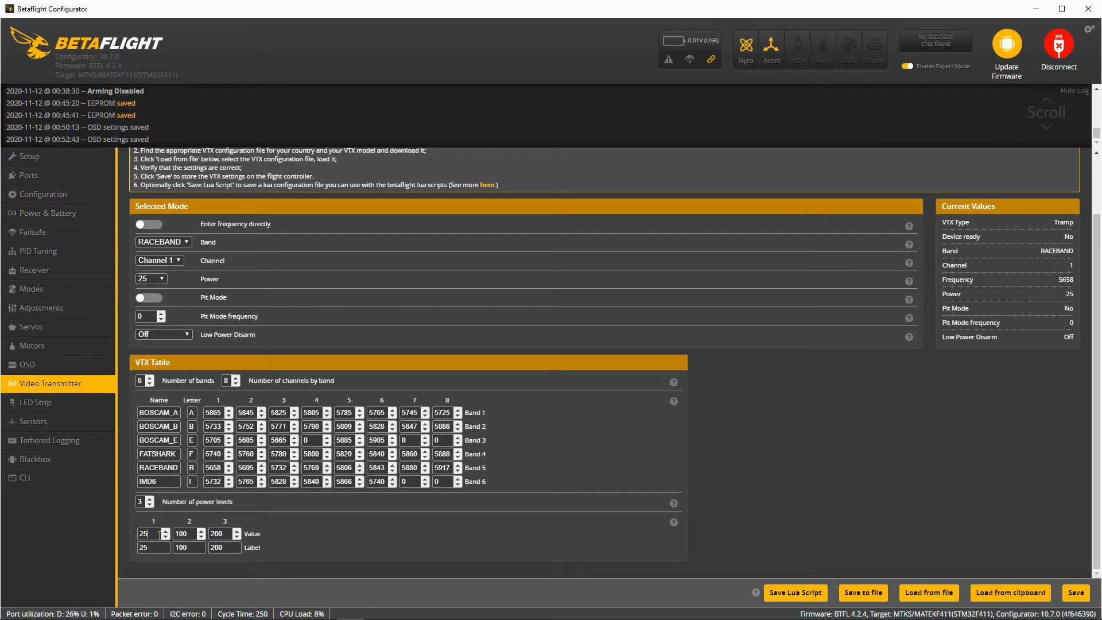
{"action": "left_click", "coordinate": [217, 535]}
{"action": "left_click", "coordinate": [215, 537]}
{"action": "left_click", "coordinate": [148, 533]}
{"action": "left_click", "coordinate": [193, 534]}
{"action": "left_click", "coordinate": [224, 532]}
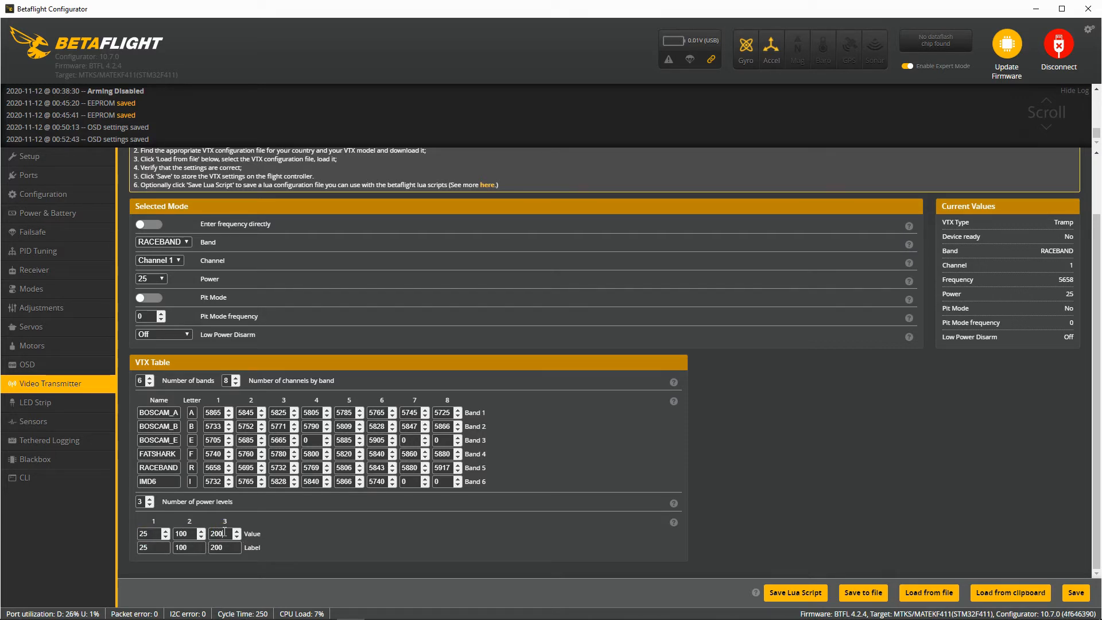
- Switch to the VTX Tables wiki page in Chrome and open the SmartAudio 1.0 (USA) table file in its own tab
{"action": "double_click", "coordinate": [181, 534]}
{"action": "left_click", "coordinate": [151, 535]}
{"action": "mouse_move", "coordinate": [317, 617]}
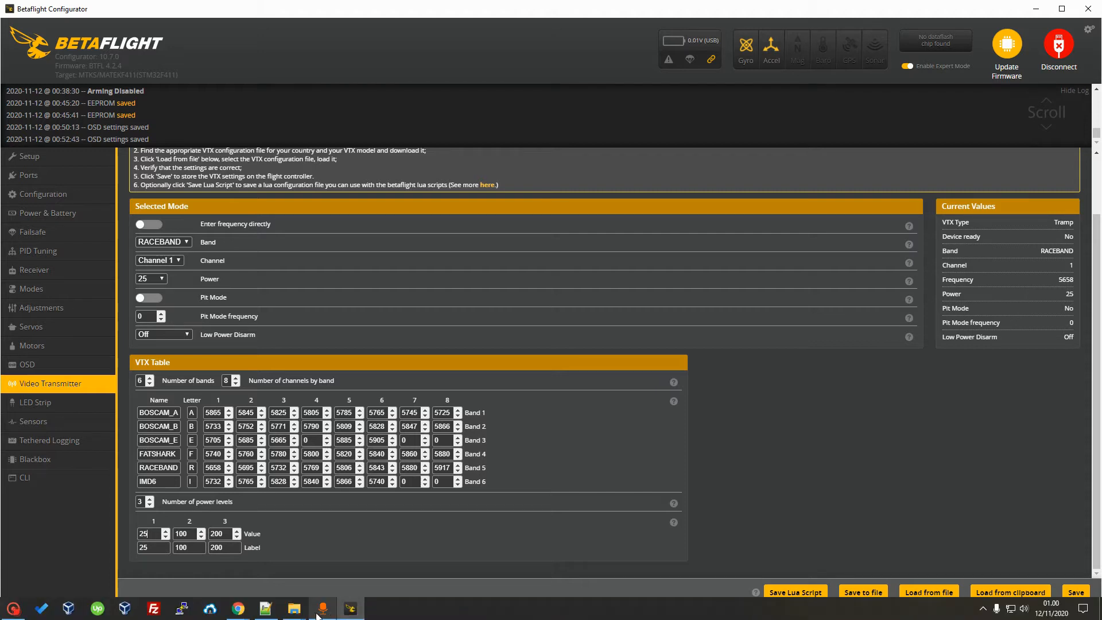
{"action": "mouse_move", "coordinate": [238, 610]}
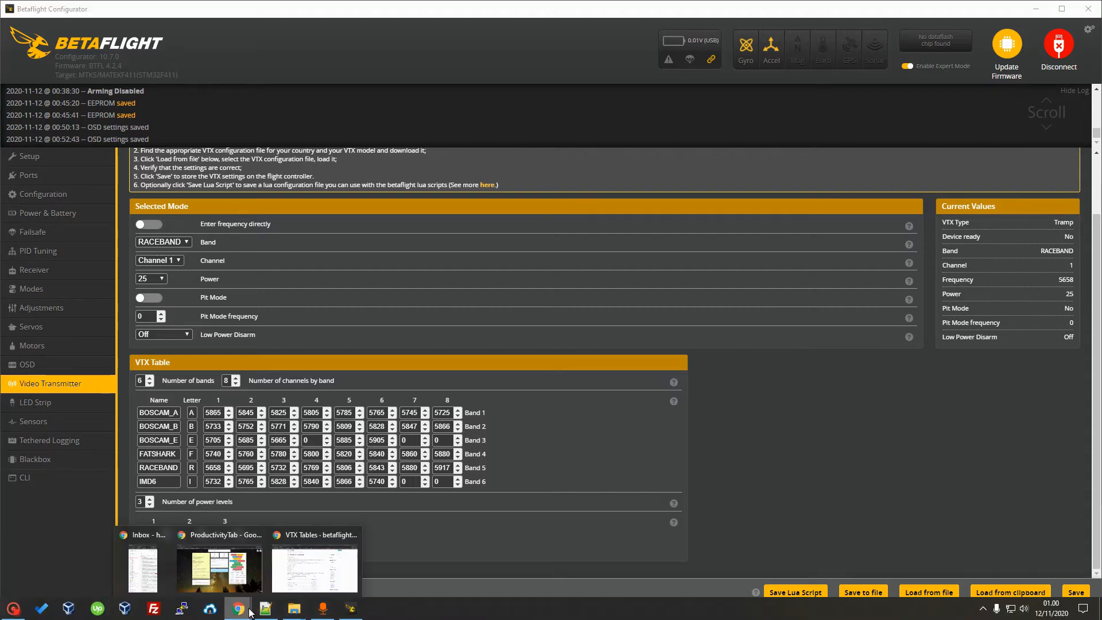
{"action": "left_click", "coordinate": [295, 587]}
{"action": "scroll", "coordinate": [400, 542], "scroll_direction": "down", "scroll_amount": 3}
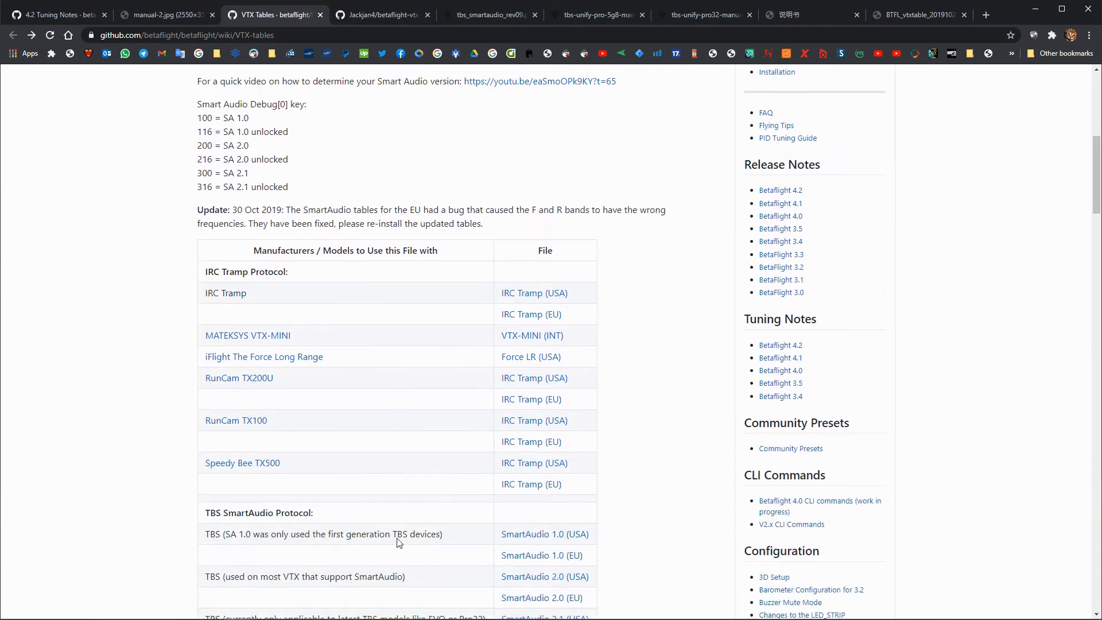
{"action": "scroll", "coordinate": [400, 542], "scroll_direction": "down", "scroll_amount": 3}
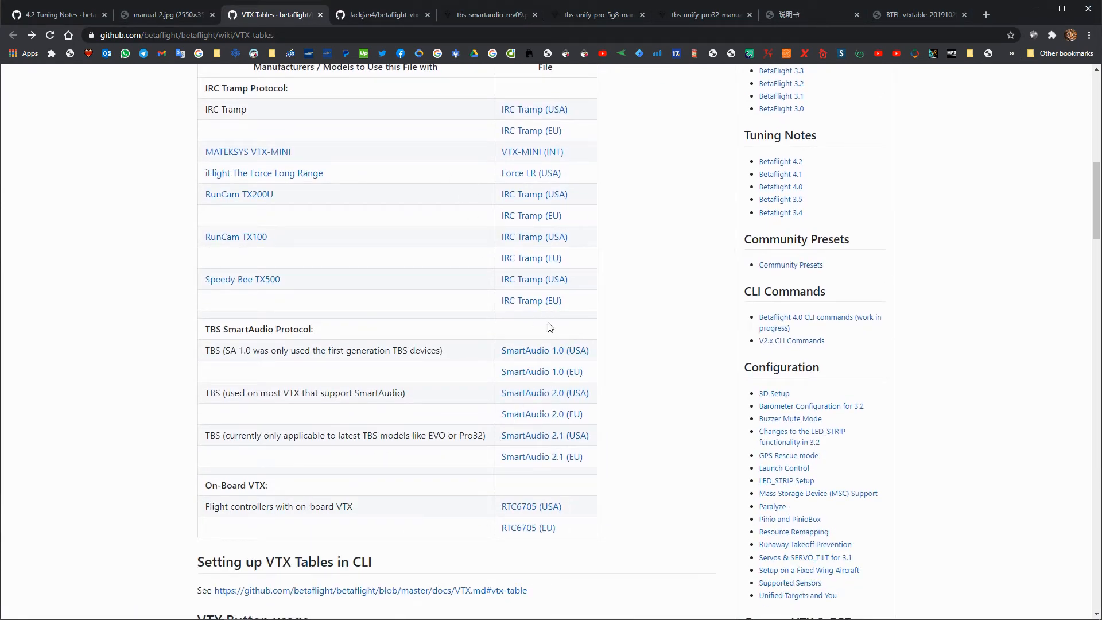
{"action": "middle_click", "coordinate": [559, 350]}
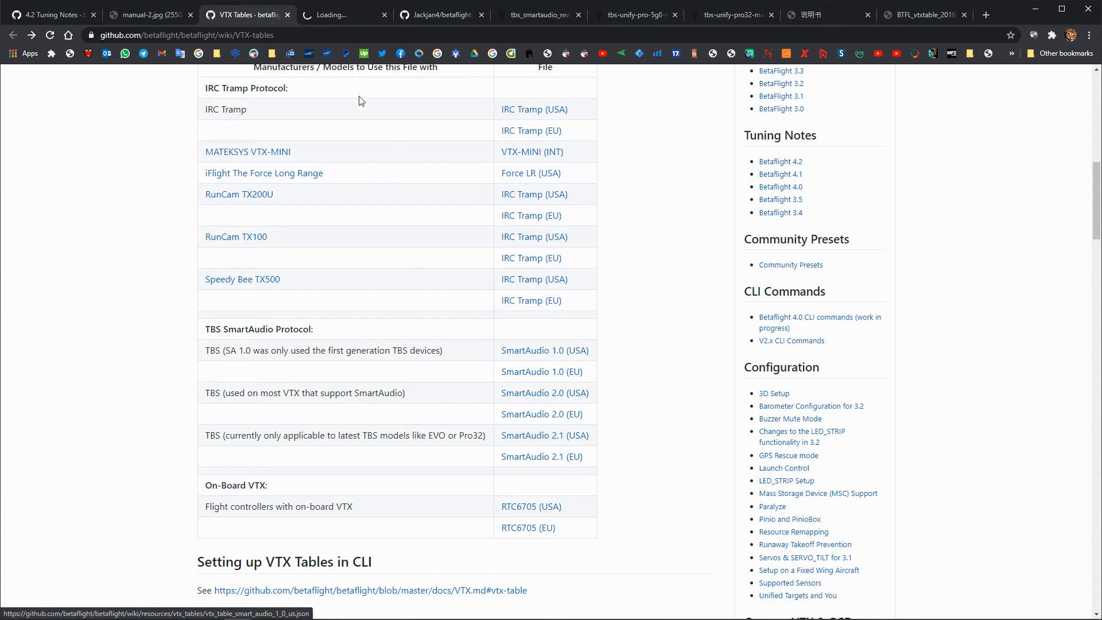
{"action": "left_click", "coordinate": [344, 15]}
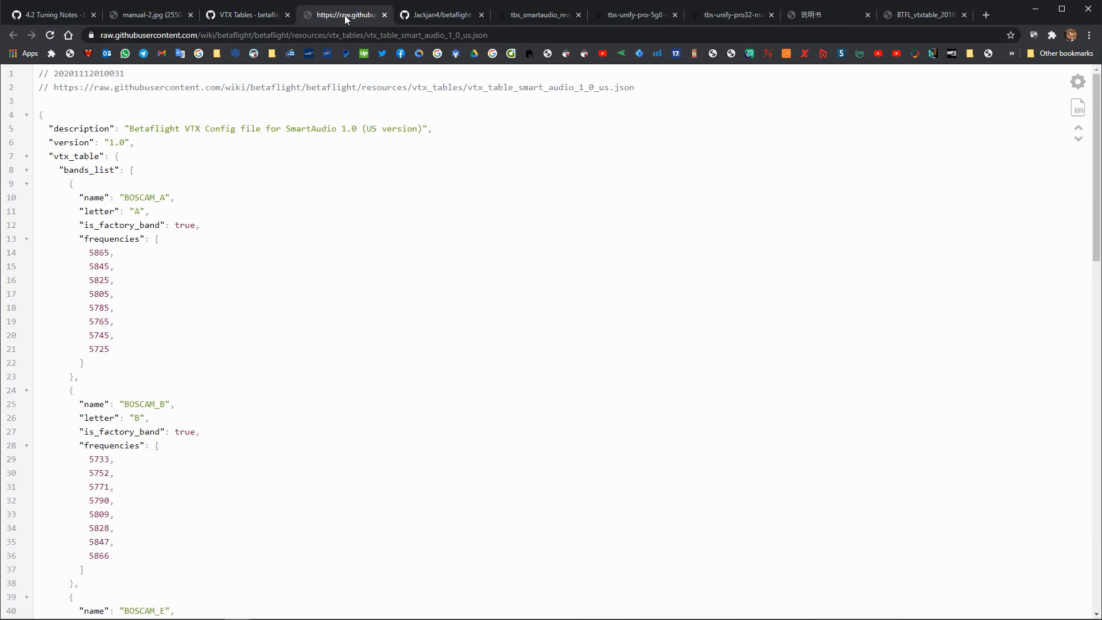
- Read the value and label of each power level in the SmartAudio 1.0 file's powerlevels_list
{"action": "scroll", "coordinate": [553, 341], "scroll_direction": "down", "scroll_amount": 8}
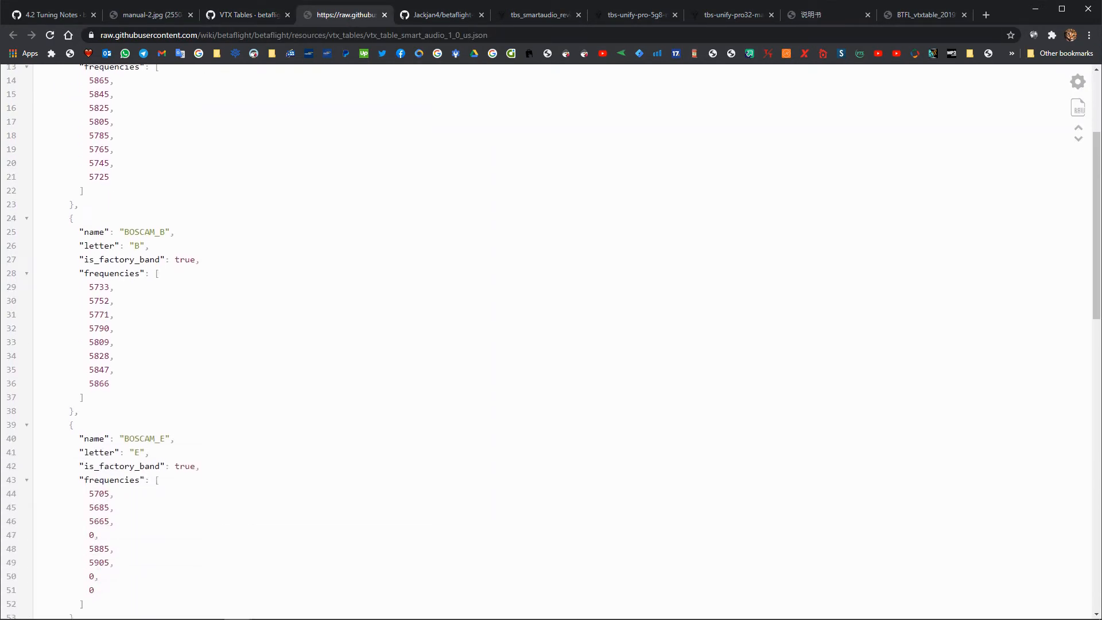
{"action": "scroll", "coordinate": [553, 341], "scroll_direction": "down", "scroll_amount": 11}
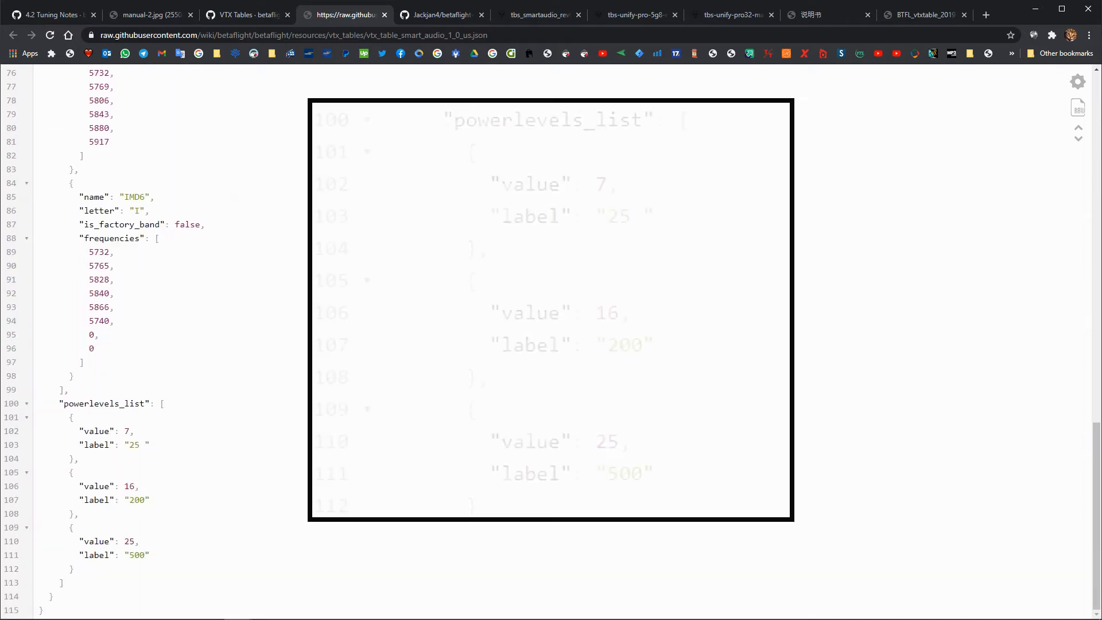
{"action": "left_click_drag", "start_coordinate": [63, 404], "coordinate": [147, 404]}
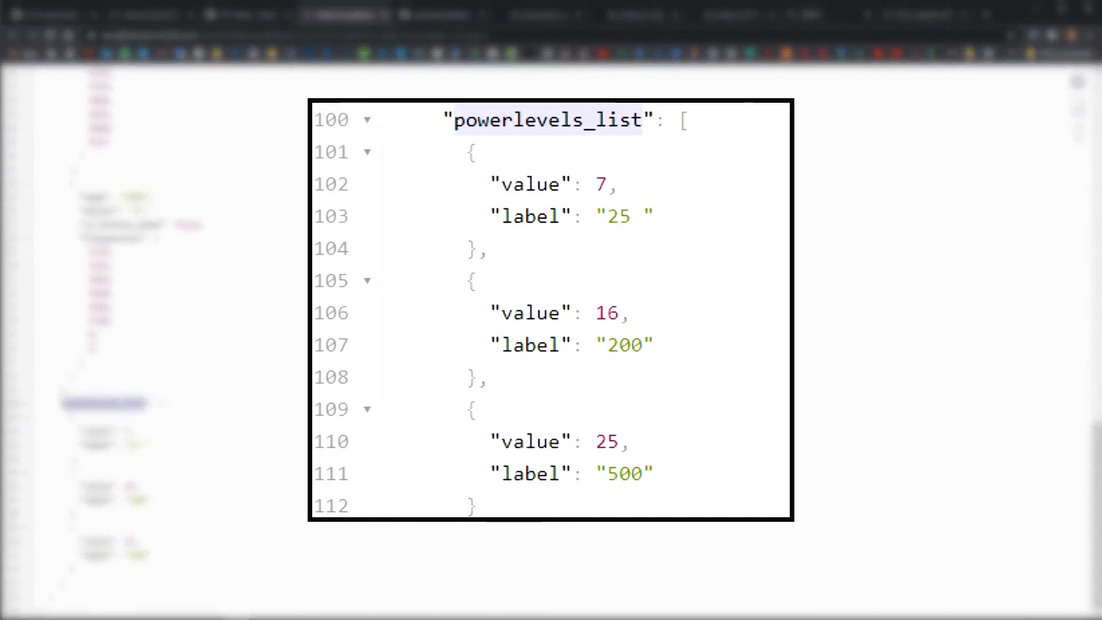
{"action": "left_click", "coordinate": [184, 403]}
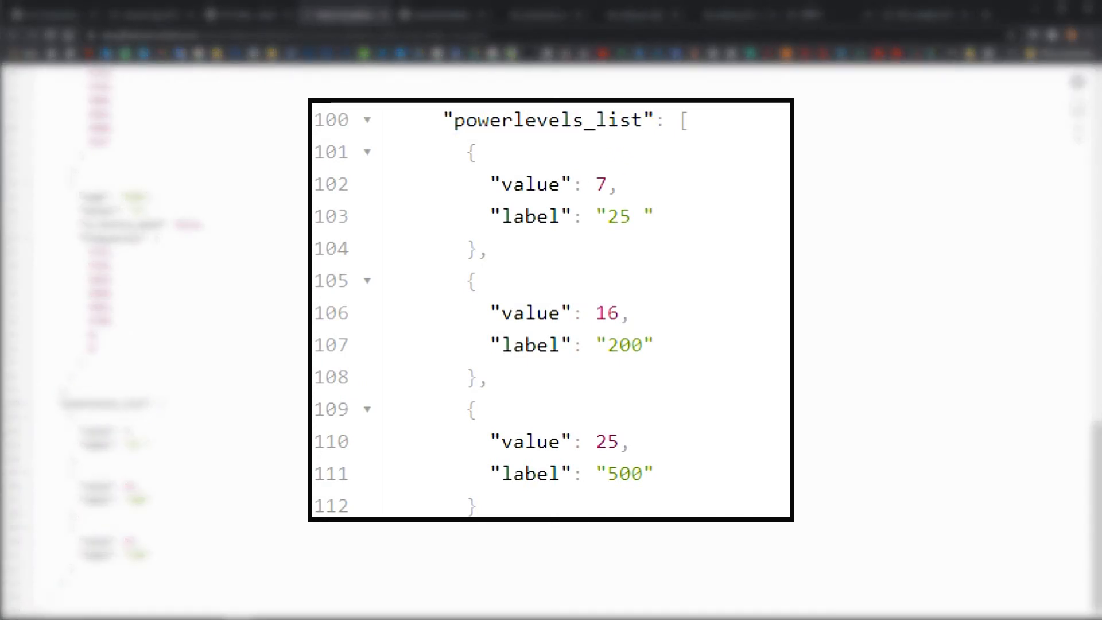
{"action": "double_click", "coordinate": [94, 432]}
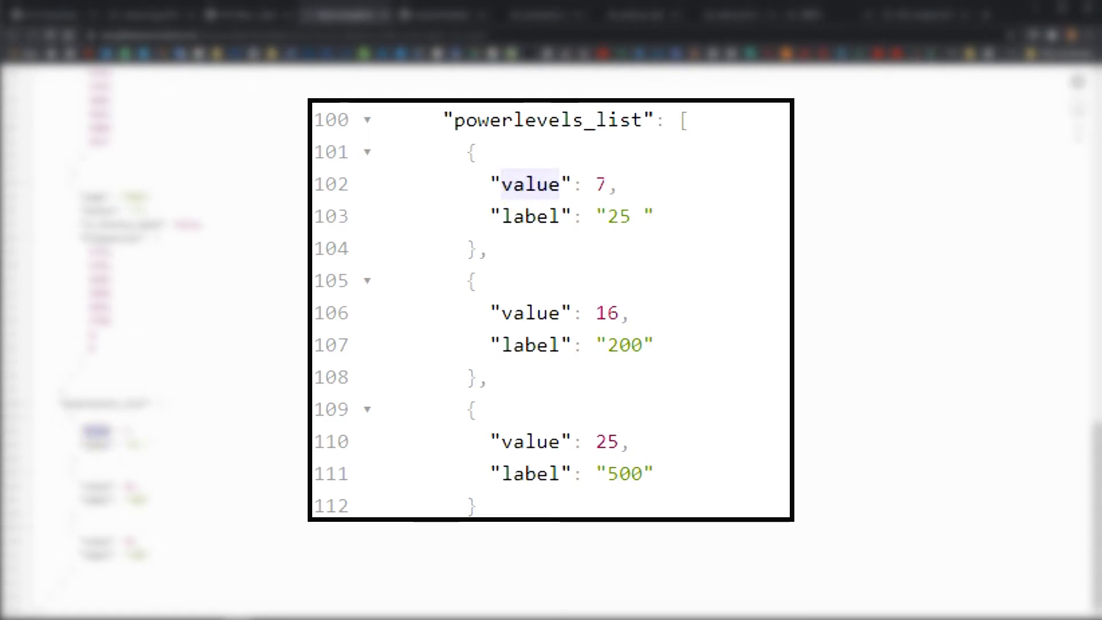
{"action": "double_click", "coordinate": [124, 432]}
{"action": "double_click", "coordinate": [132, 444]}
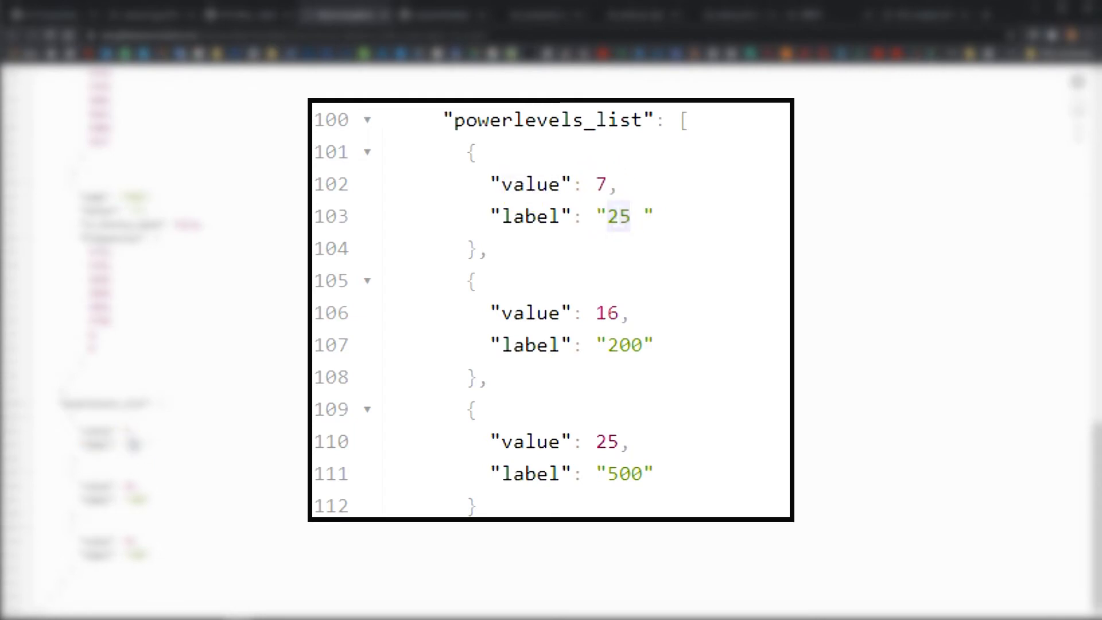
{"action": "double_click", "coordinate": [128, 486]}
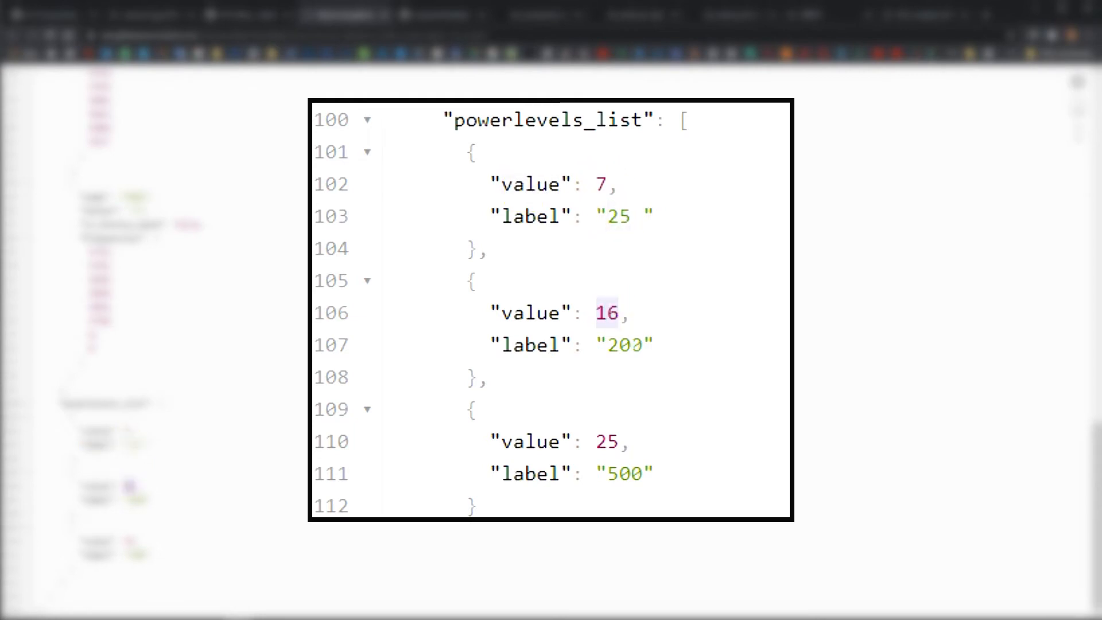
{"action": "double_click", "coordinate": [137, 499]}
{"action": "double_click", "coordinate": [131, 540]}
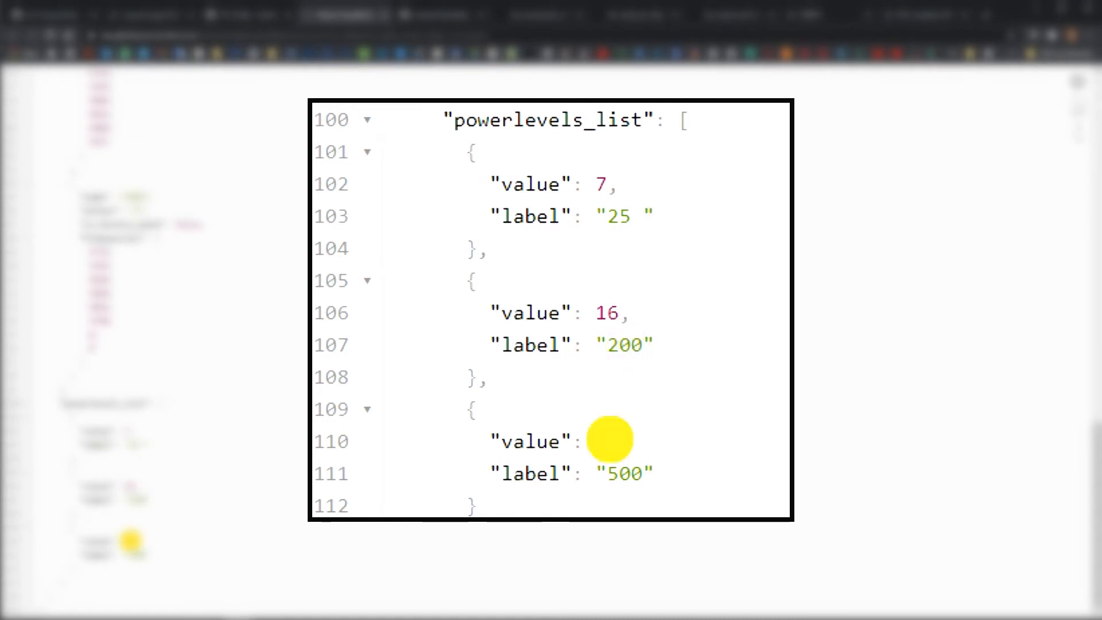
{"action": "double_click", "coordinate": [137, 554]}
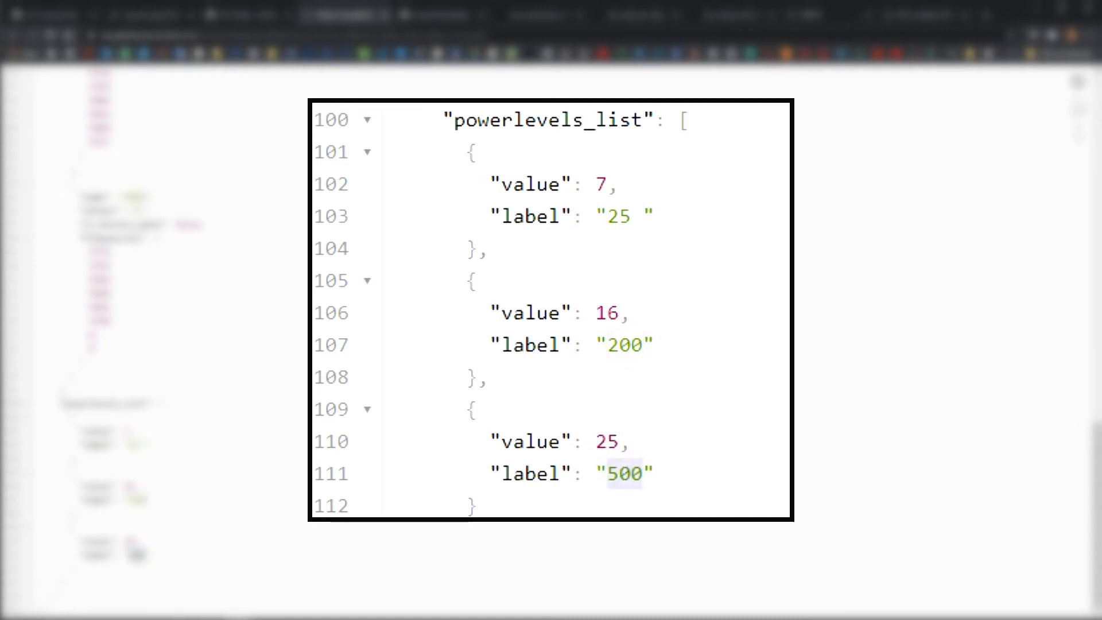
{"action": "left_click", "coordinate": [194, 523]}
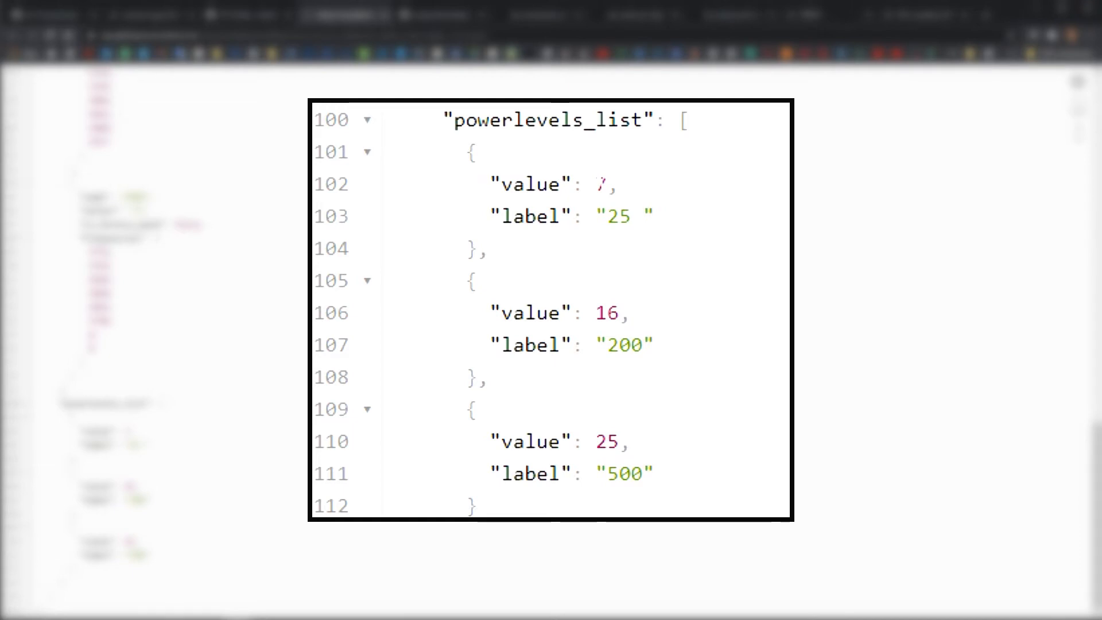
- Compare the value numbers of the three power levels in powerlevels_list with one another
{"action": "left_click", "coordinate": [124, 434]}
{"action": "left_click", "coordinate": [126, 486]}
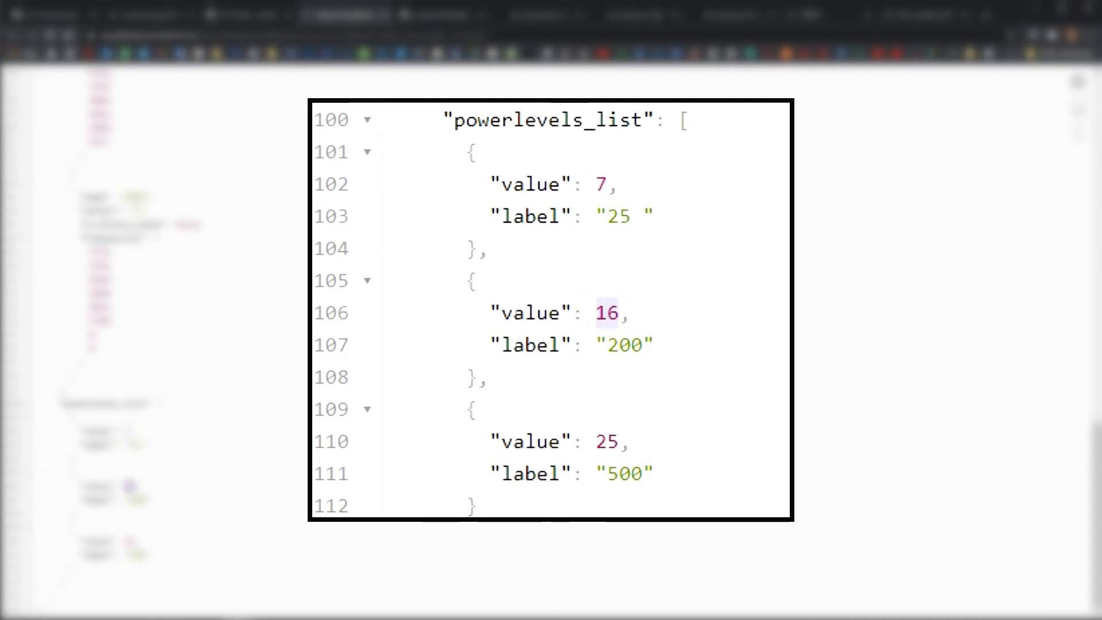
{"action": "left_click", "coordinate": [127, 534]}
{"action": "double_click", "coordinate": [127, 539]}
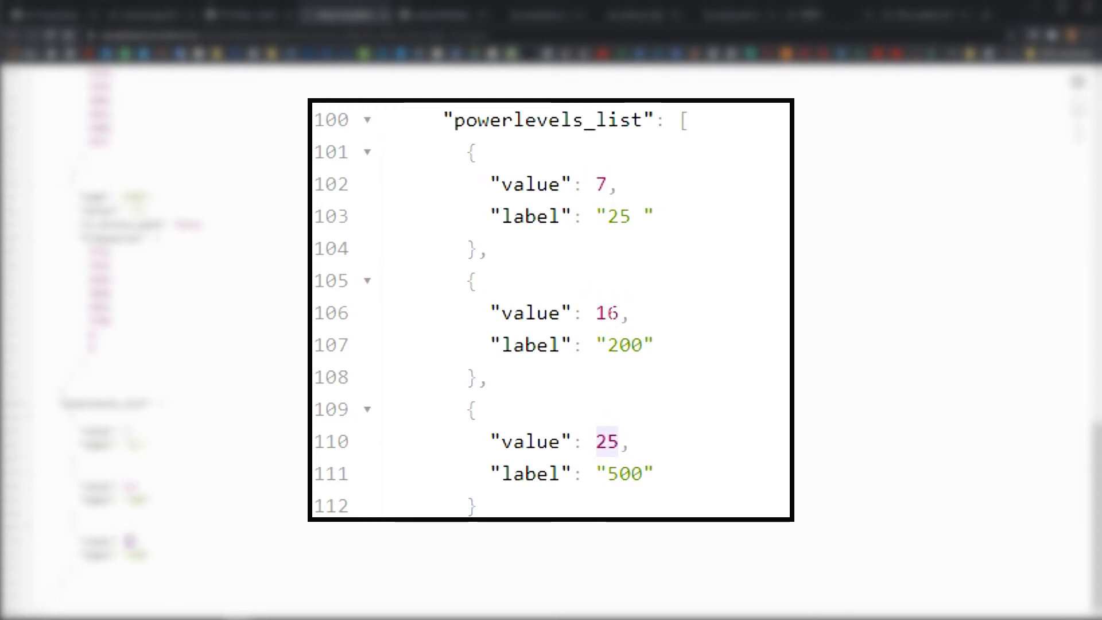
{"action": "double_click", "coordinate": [609, 310]}
{"action": "double_click", "coordinate": [601, 188]}
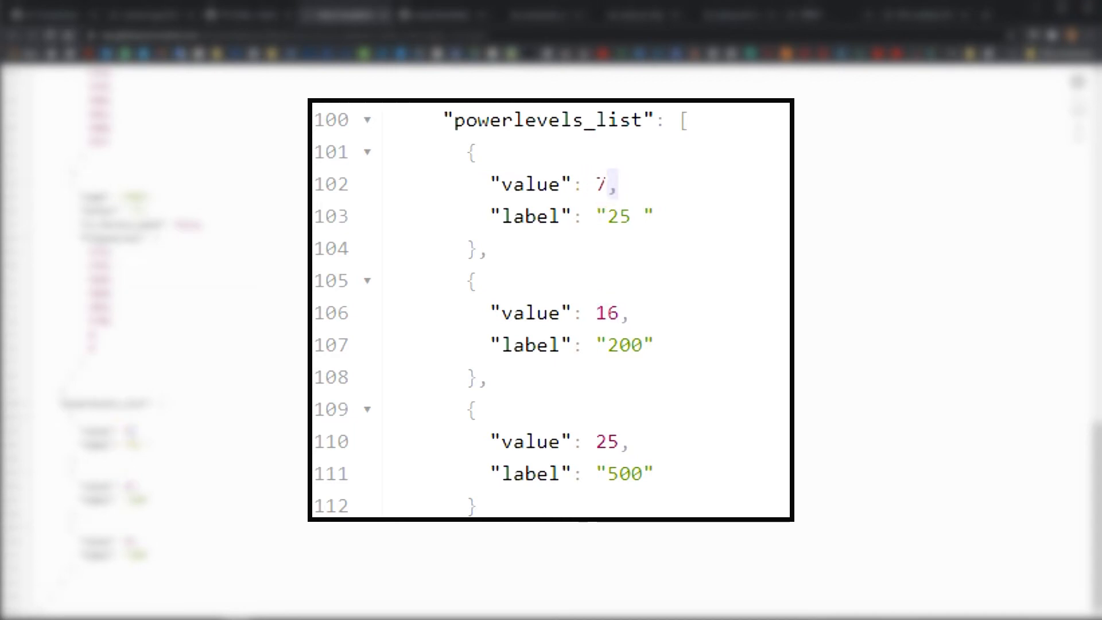
{"action": "left_click", "coordinate": [125, 432]}
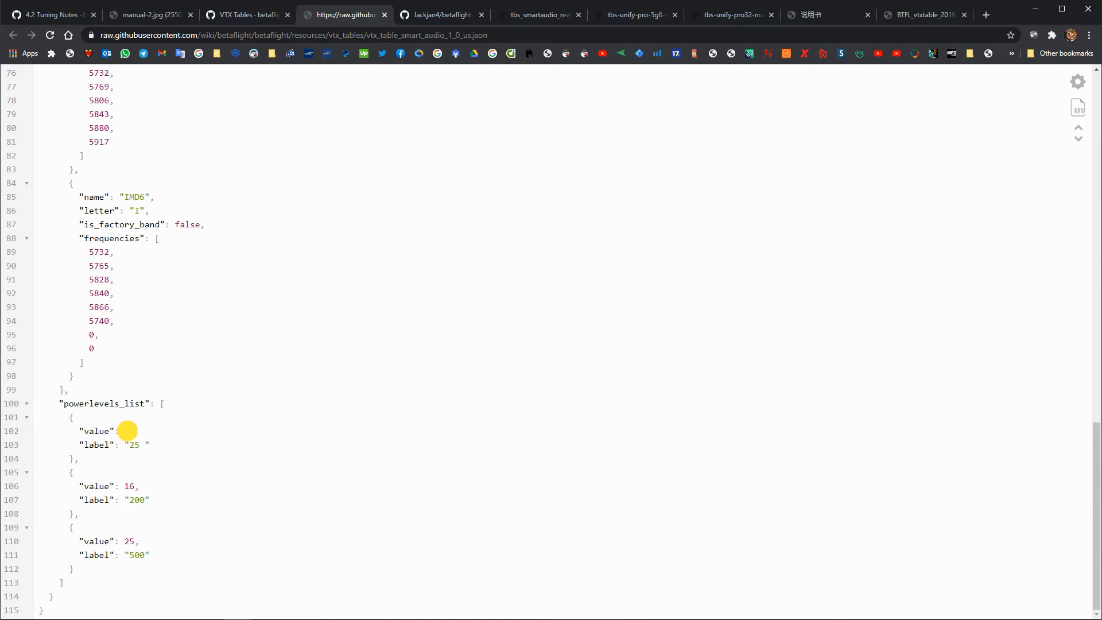
{"action": "left_click_drag", "start_coordinate": [133, 487], "coordinate": [127, 486]}
{"action": "left_click_drag", "start_coordinate": [133, 542], "coordinate": [123, 542]}
{"action": "left_click_drag", "start_coordinate": [133, 485], "coordinate": [124, 484]}
{"action": "left_click_drag", "start_coordinate": [134, 430], "coordinate": [128, 430]}
{"action": "left_click_drag", "start_coordinate": [133, 489], "coordinate": [125, 485]}
{"action": "left_click", "coordinate": [126, 540]}
{"action": "left_click_drag", "start_coordinate": [130, 431], "coordinate": [124, 431]}
- Recheck the 200 and 500 power labels against the value entries in powerlevels_list
{"action": "left_click", "coordinate": [138, 555]}
{"action": "double_click", "coordinate": [137, 499]}
{"action": "double_click", "coordinate": [137, 555]}
{"action": "left_click", "coordinate": [125, 428]}
{"action": "left_click", "coordinate": [128, 486]}
{"action": "double_click", "coordinate": [130, 543]}
- Compare is_factory_band for the SmartAudio 1.0 file's IMD6 band with the BOSCAM_A band in the wiki's IRC Tramp (USA) file
{"action": "double_click", "coordinate": [104, 224]}
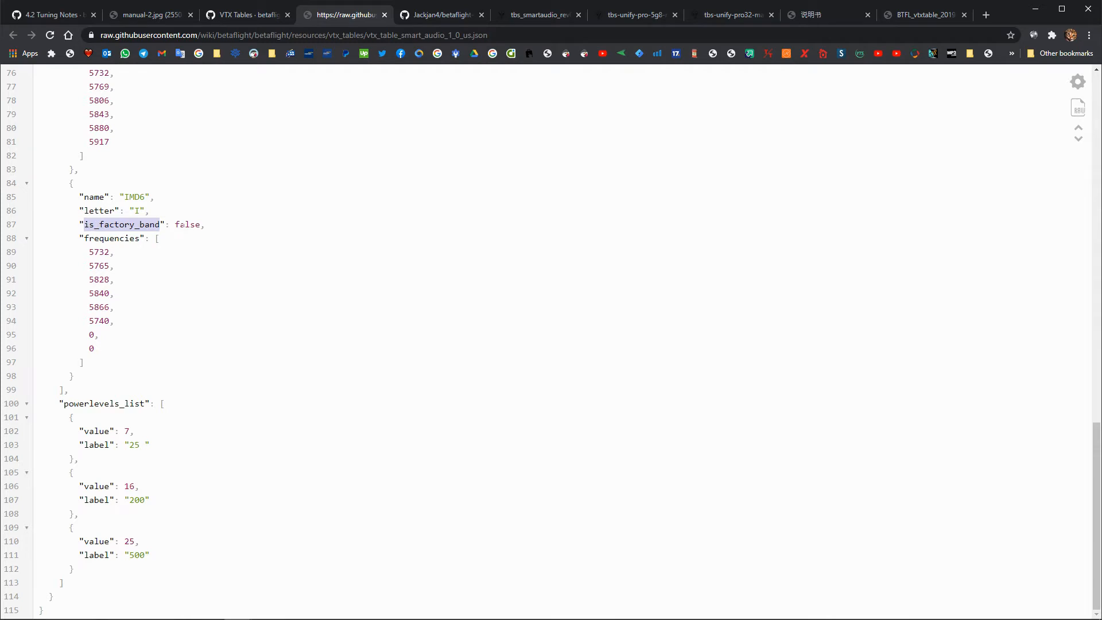
{"action": "double_click", "coordinate": [180, 225]}
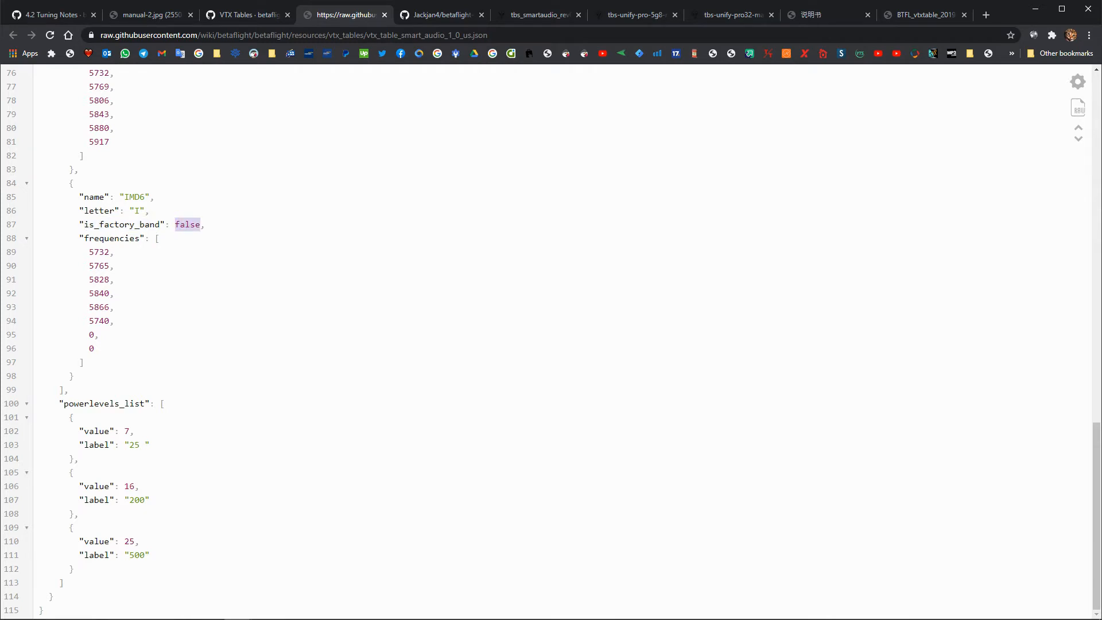
{"action": "left_click", "coordinate": [246, 11]}
{"action": "scroll", "coordinate": [469, 339], "scroll_direction": "up", "scroll_amount": 1}
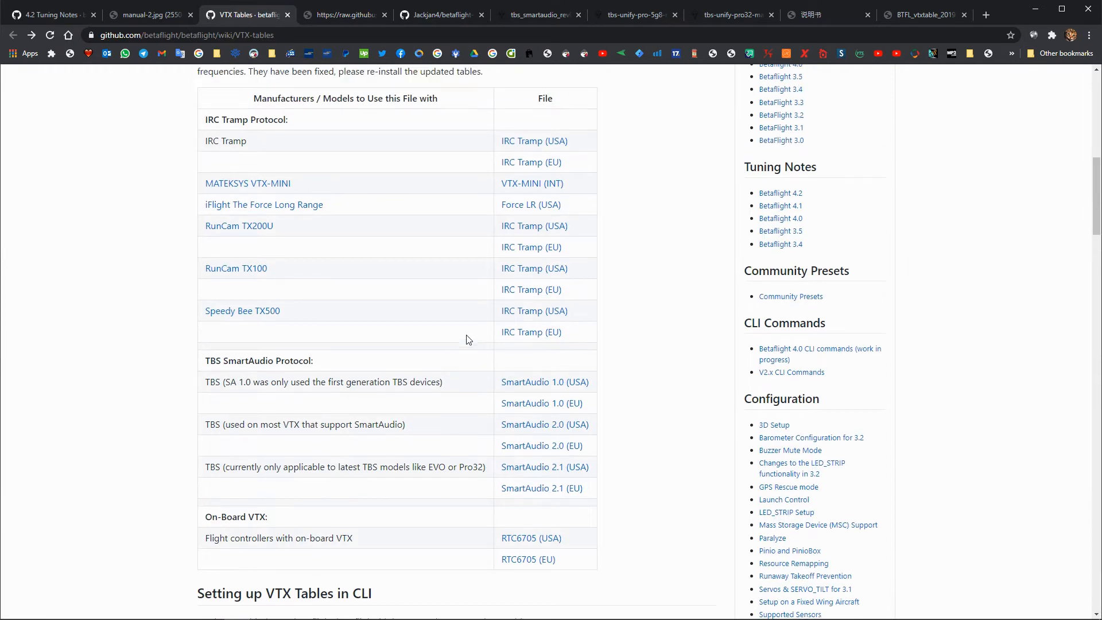
{"action": "scroll", "coordinate": [469, 340], "scroll_direction": "up", "scroll_amount": 1}
{"action": "left_click", "coordinate": [551, 230]}
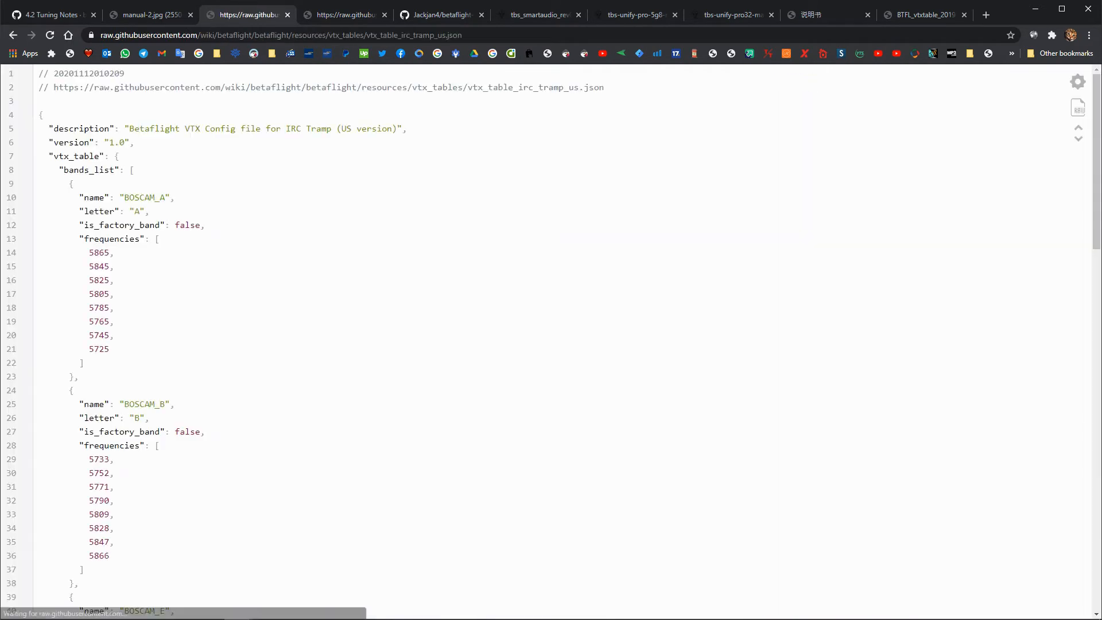
{"action": "scroll", "coordinate": [552, 224], "scroll_direction": "down", "scroll_amount": 9}
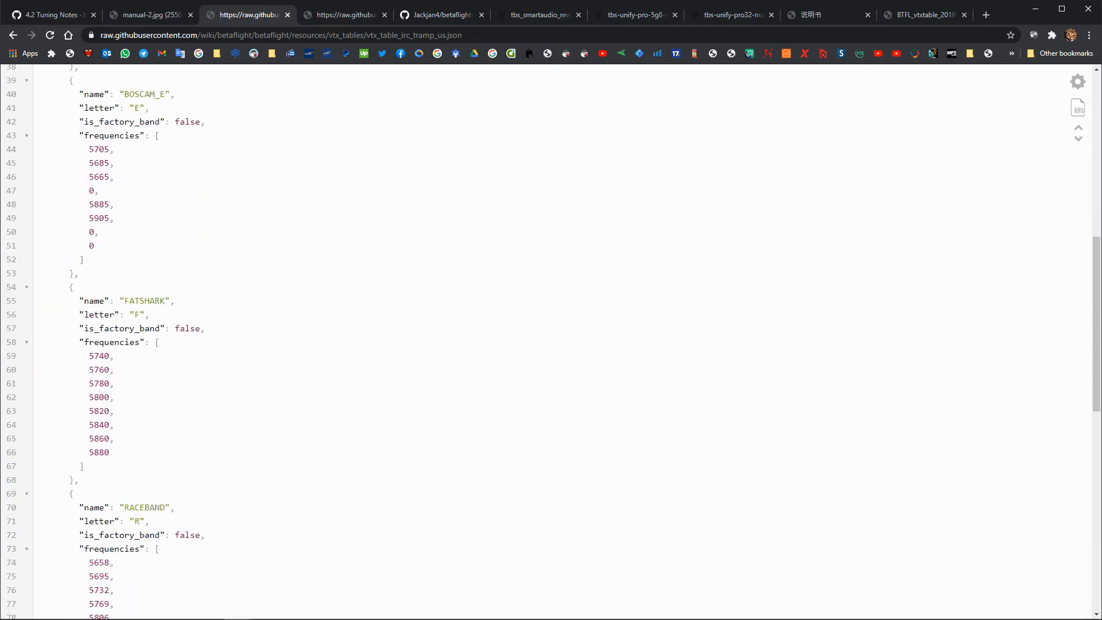
{"action": "scroll", "coordinate": [552, 224], "scroll_direction": "up", "scroll_amount": 9}
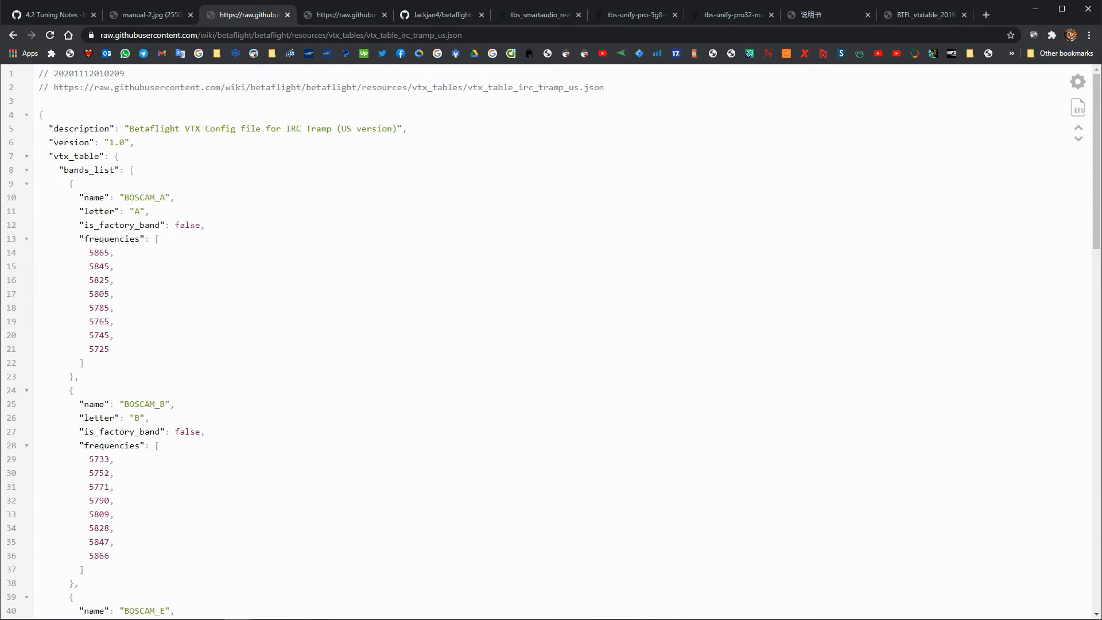
{"action": "double_click", "coordinate": [153, 223]}
{"action": "double_click", "coordinate": [180, 224]}
- Return to the wiki page, open the SmartAudio 2.0 (USA) file in its own tab, and check the BOSCAM_A band's is_factory_band setting
{"action": "left_click", "coordinate": [12, 35]}
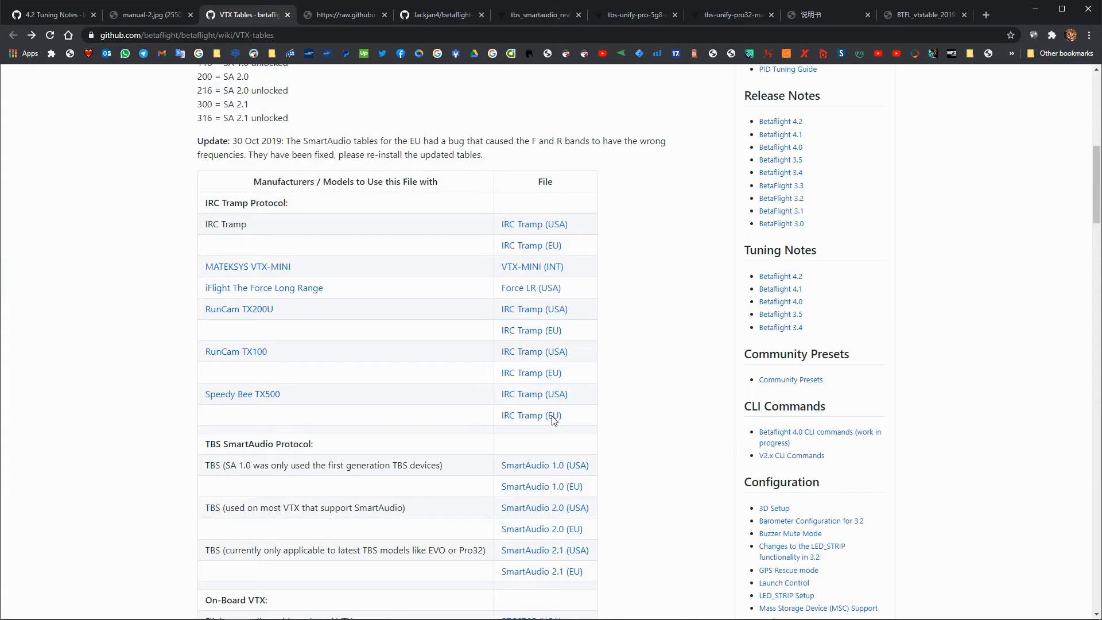
{"action": "scroll", "coordinate": [553, 420], "scroll_direction": "down", "scroll_amount": 2}
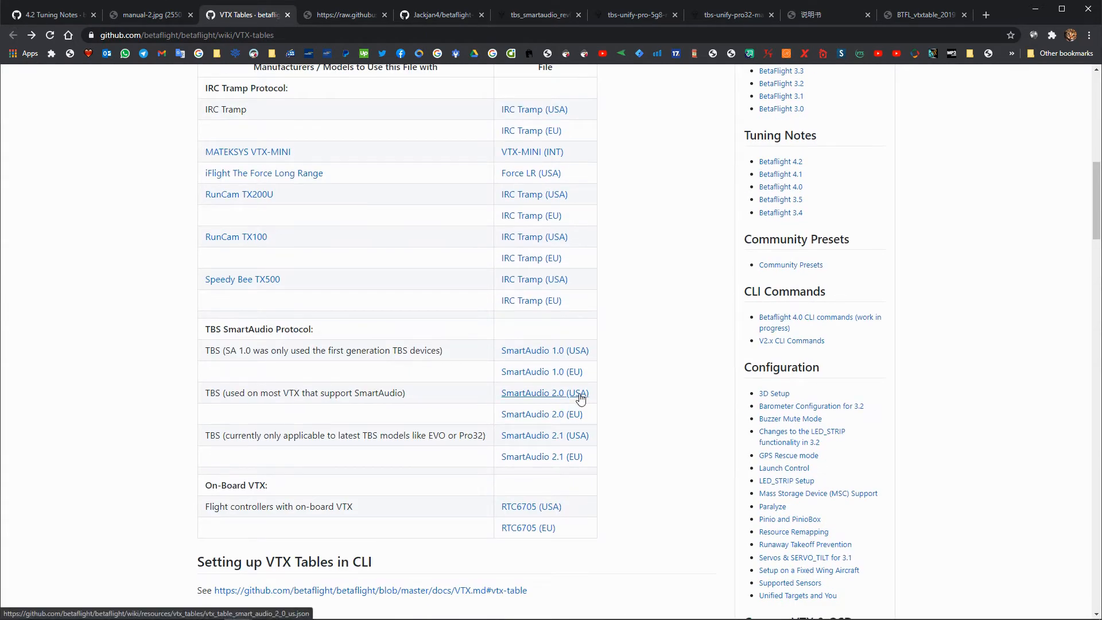
{"action": "middle_click", "coordinate": [570, 388]}
{"action": "left_click", "coordinate": [395, 15]}
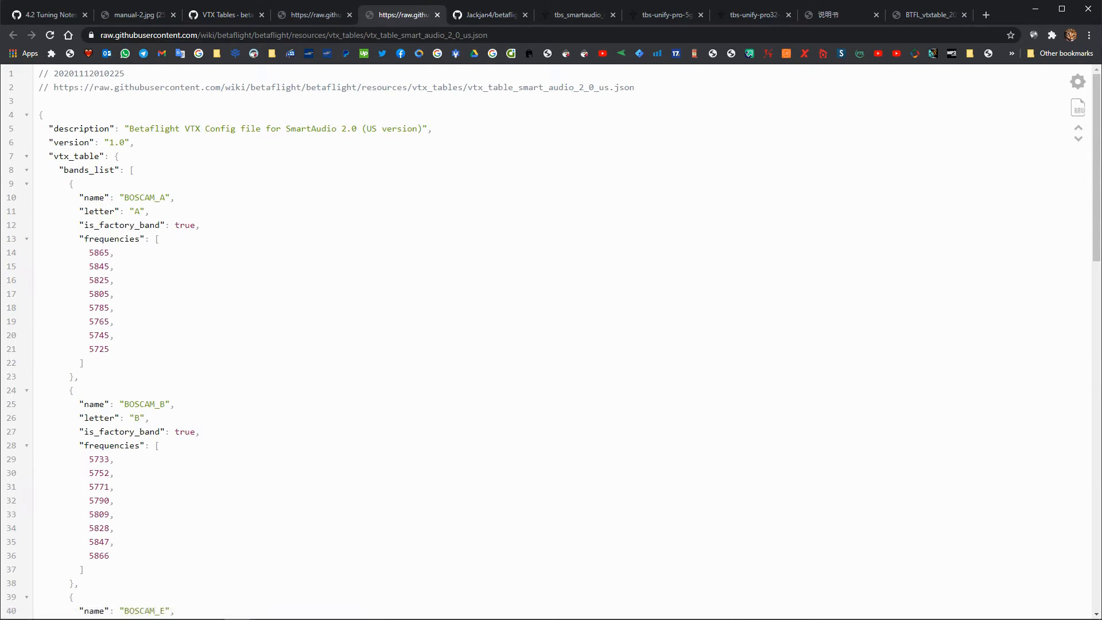
{"action": "double_click", "coordinate": [126, 226]}
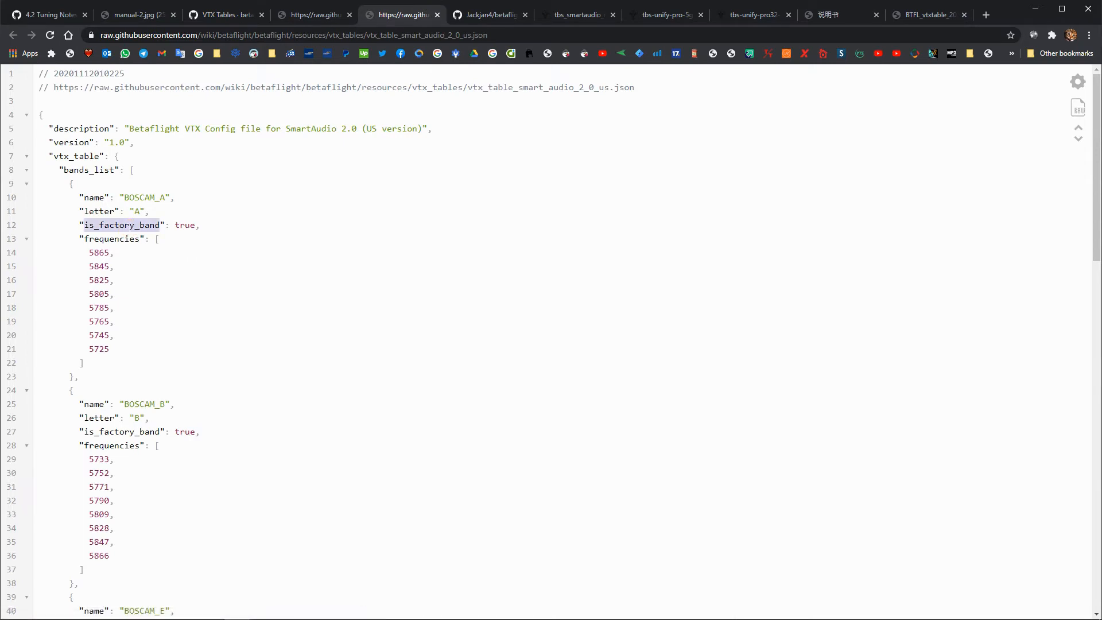
{"action": "double_click", "coordinate": [192, 225]}
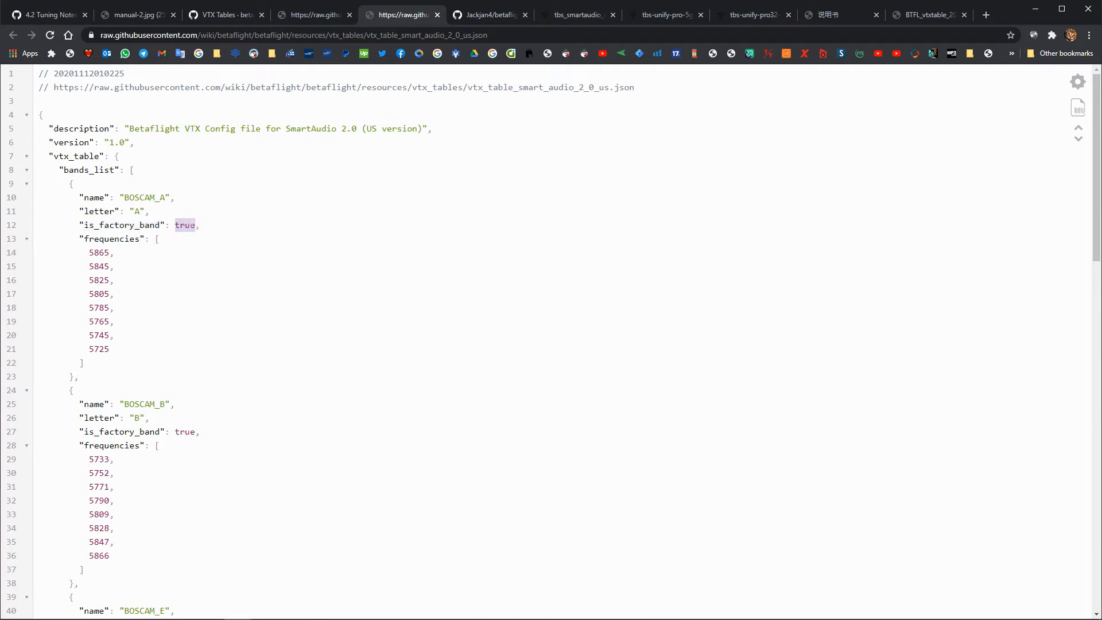
- Go back to the SmartAudio 1.0 file and compare the is_factory_band settings of the IMD6, RACEBAND and FATSHARK bands
{"action": "left_click", "coordinate": [310, 16]}
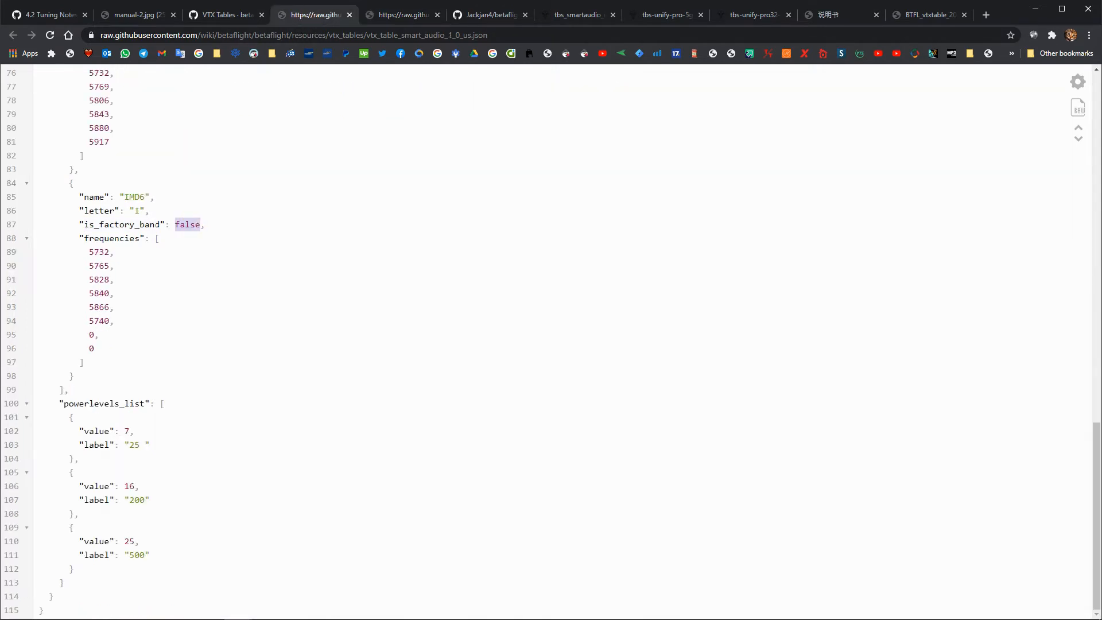
{"action": "double_click", "coordinate": [151, 225]}
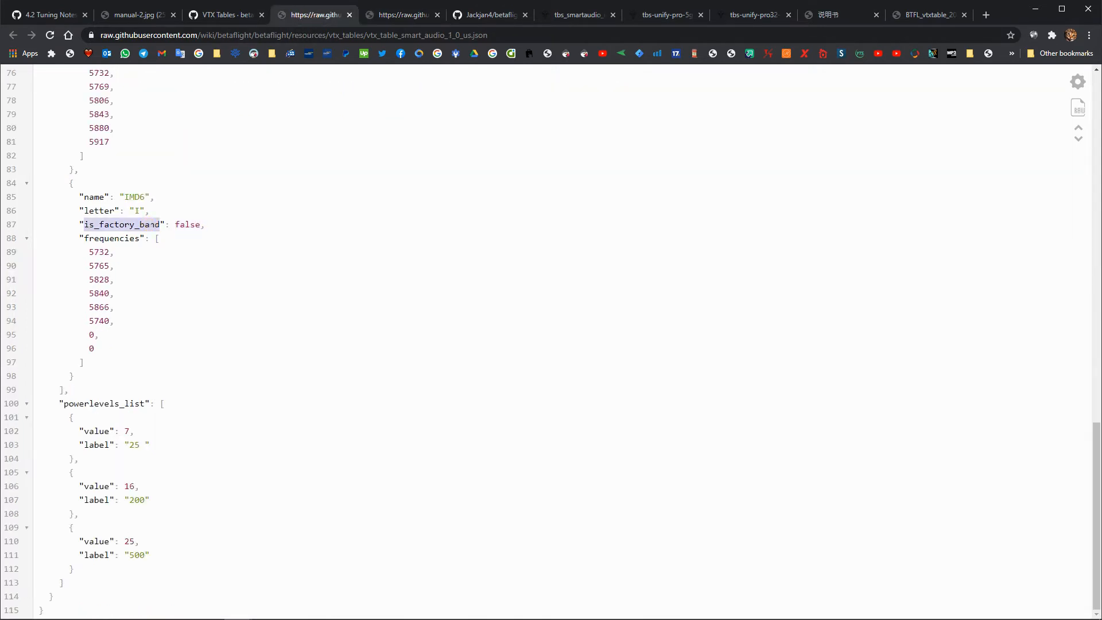
{"action": "double_click", "coordinate": [189, 224]}
{"action": "scroll", "coordinate": [188, 224], "scroll_direction": "up", "scroll_amount": 8}
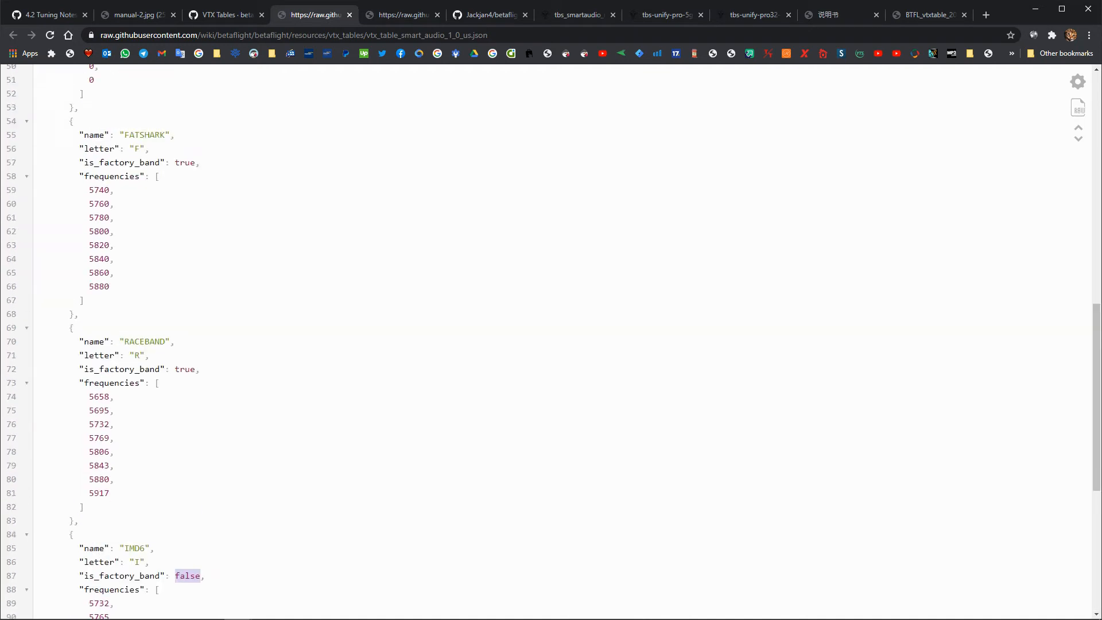
{"action": "scroll", "coordinate": [553, 342], "scroll_direction": "down", "scroll_amount": 4}
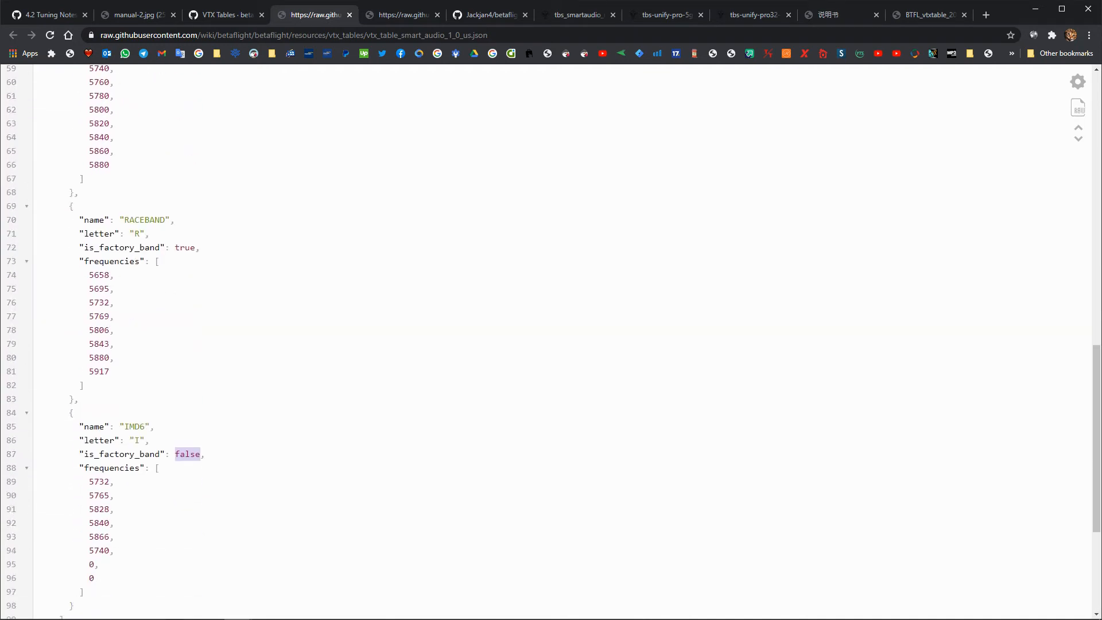
- Recheck the FATSHARK band's is_factory_band setting and go back to the beginning of the SmartAudio 1.0 file
{"action": "scroll", "coordinate": [554, 342], "scroll_direction": "up", "scroll_amount": 2}
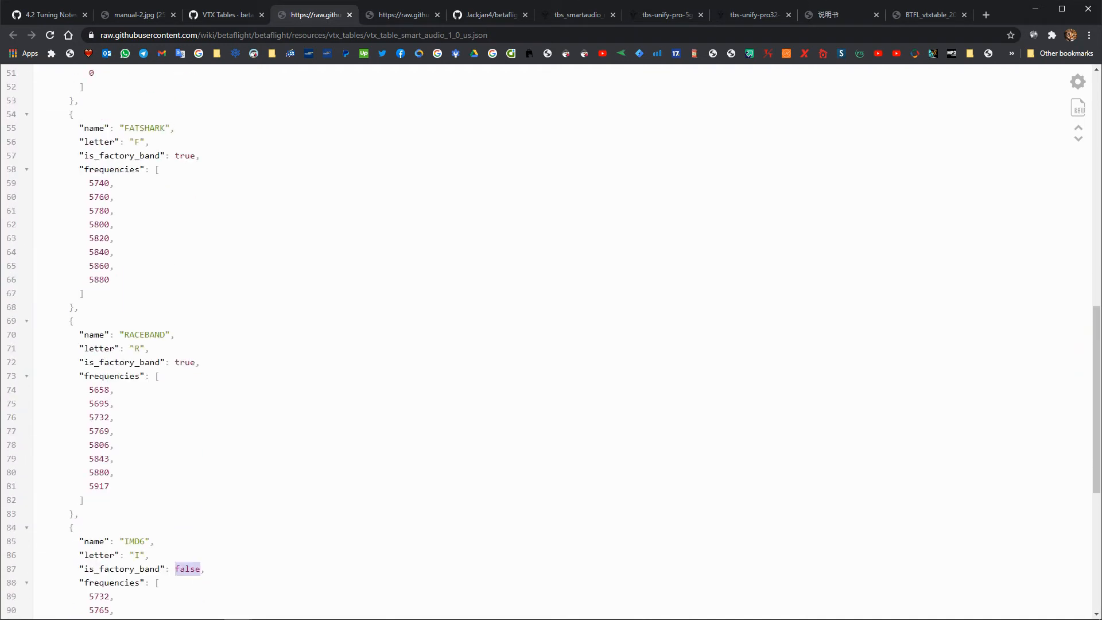
{"action": "double_click", "coordinate": [124, 155]}
{"action": "scroll", "coordinate": [124, 155], "scroll_direction": "up", "scroll_amount": 12}
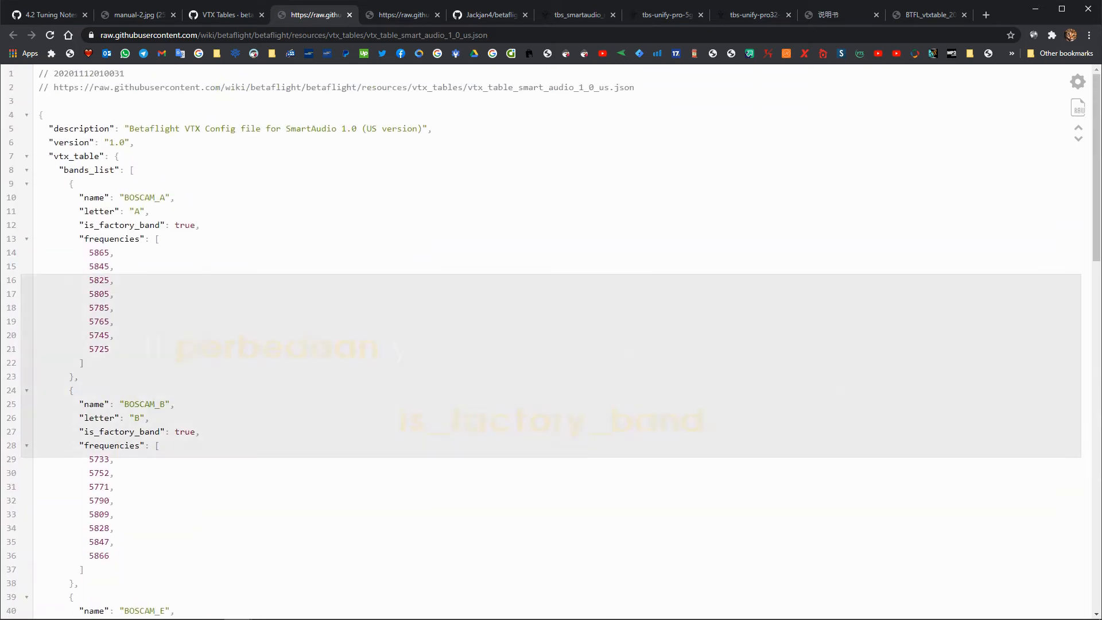
- Open the wiki's IRC Tramp (USA) file in its own tab and check the BOSCAM_A band's is_factory_band setting
{"action": "left_click", "coordinate": [246, 16]}
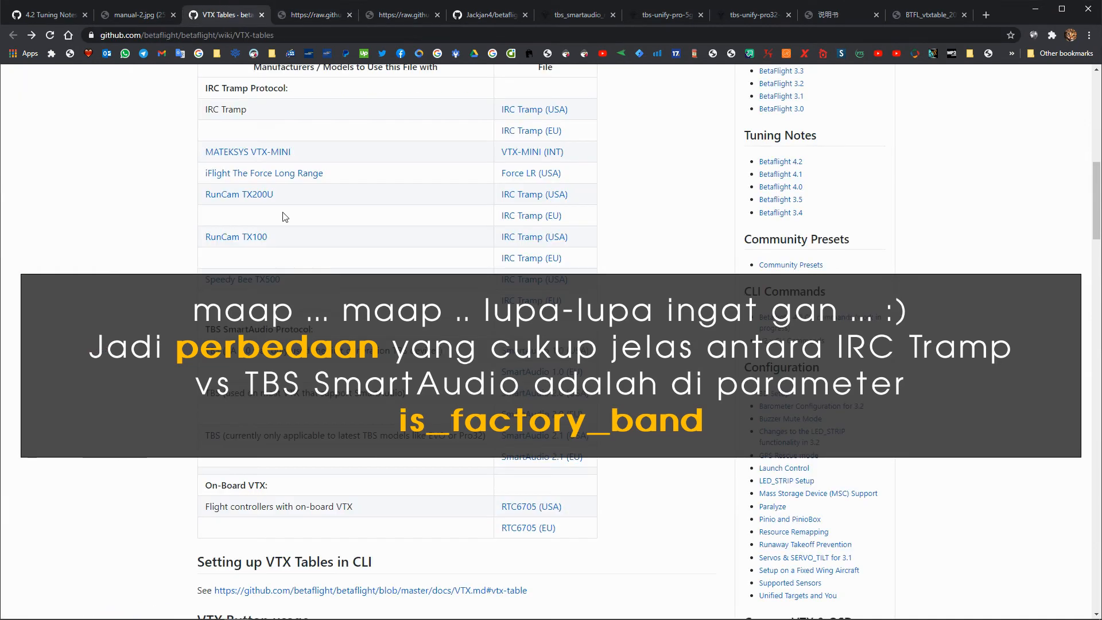
{"action": "right_click", "coordinate": [523, 109]}
{"action": "left_click", "coordinate": [538, 120]}
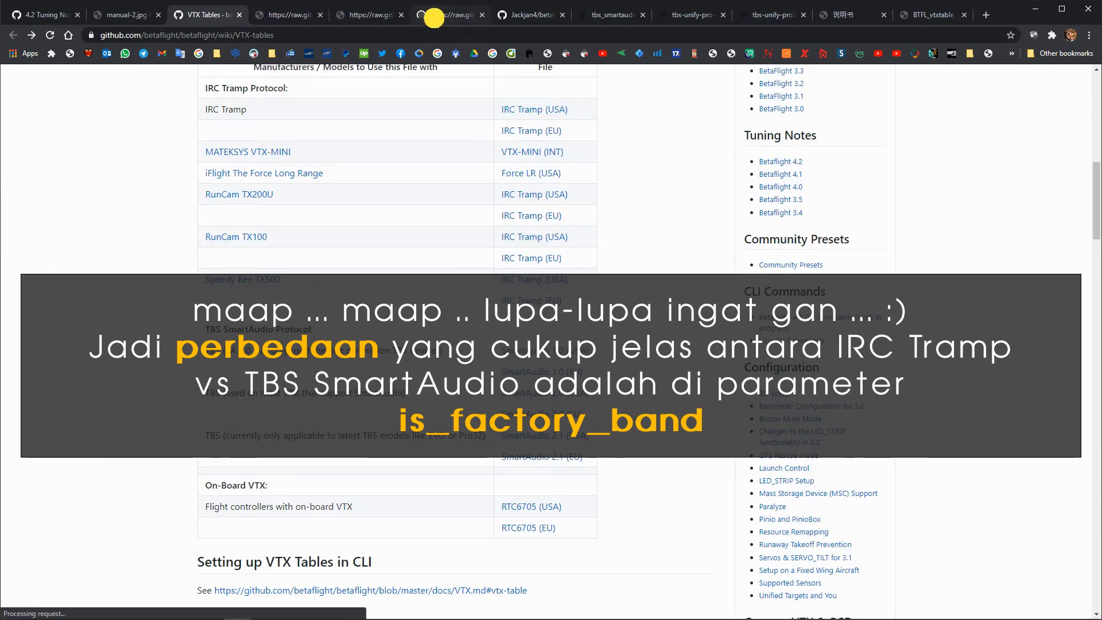
{"action": "left_click", "coordinate": [283, 16]}
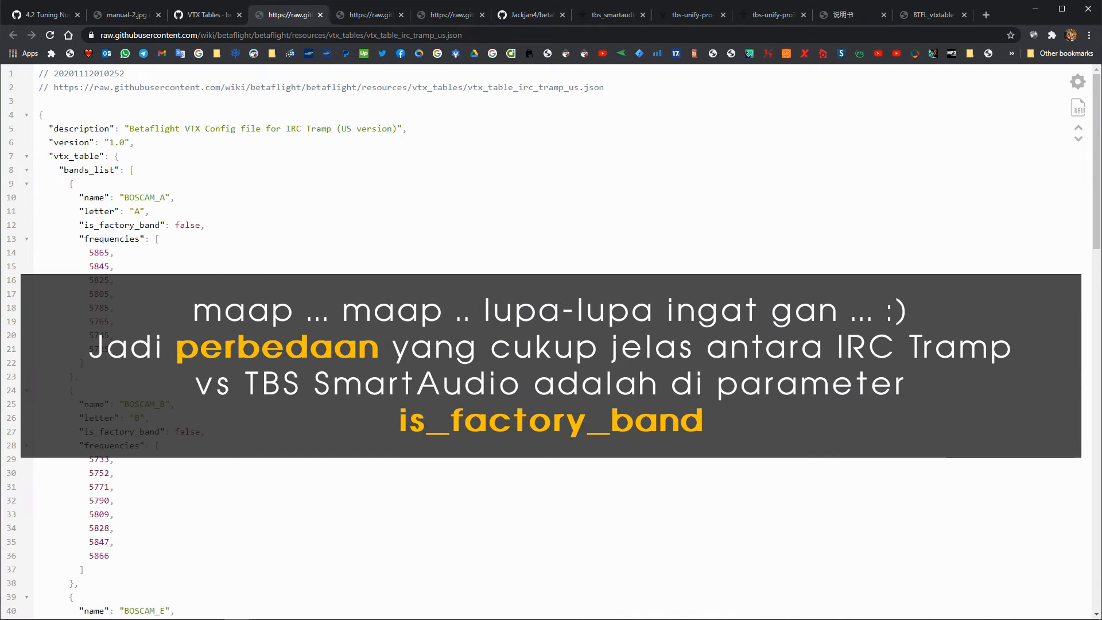
{"action": "left_click", "coordinate": [106, 227]}
{"action": "left_click", "coordinate": [106, 227]}
{"action": "double_click", "coordinate": [107, 228]}
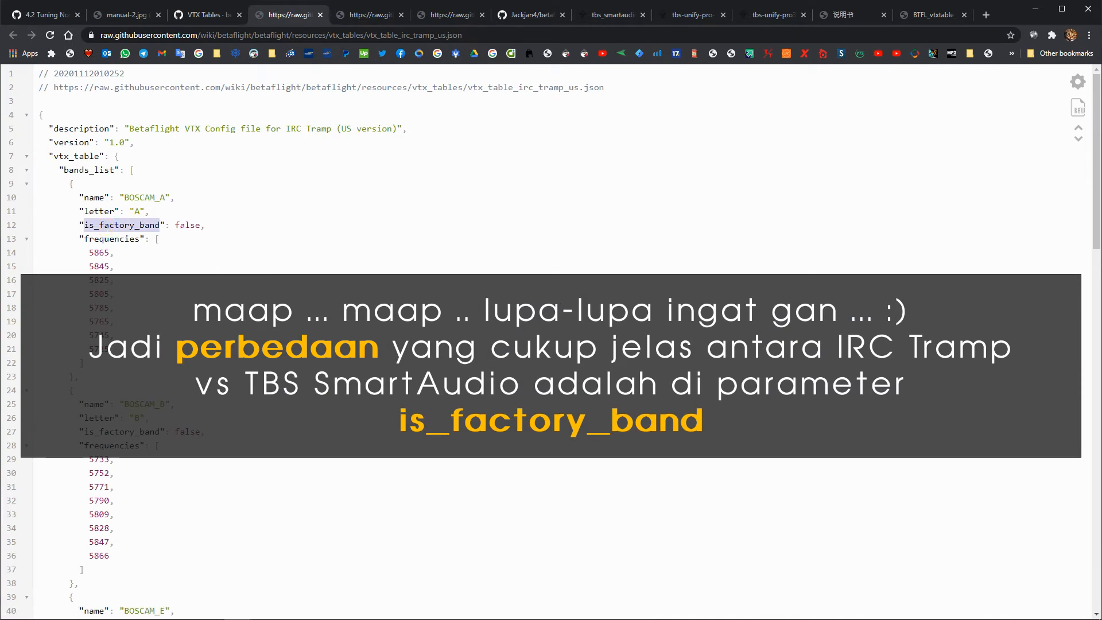
{"action": "double_click", "coordinate": [182, 226]}
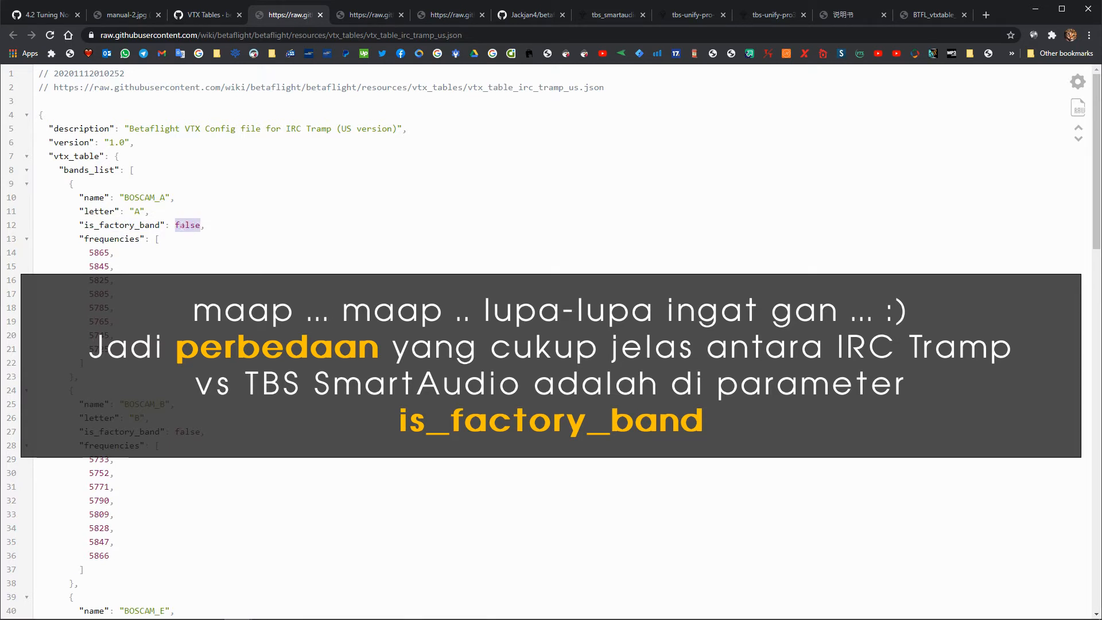
- Check the power level values against their labels in the IRC Tramp file's powerlevels_list, including the 200, 400 and 600 entries
{"action": "scroll", "coordinate": [180, 226], "scroll_direction": "down", "scroll_amount": 20}
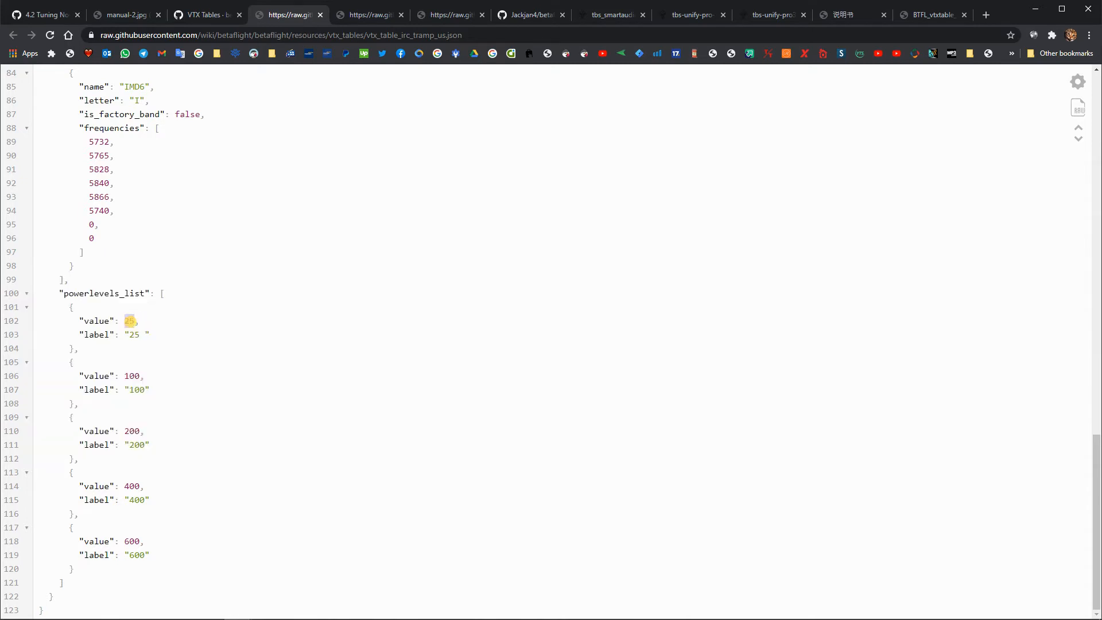
{"action": "left_click", "coordinate": [131, 430]}
{"action": "double_click", "coordinate": [132, 487]}
{"action": "double_click", "coordinate": [138, 541]}
{"action": "left_click", "coordinate": [251, 359]}
- Return to the SmartAudio 1.0 file and check the BOSCAM_A band's is_factory_band setting for comparison with IRC Tramp
{"action": "left_click", "coordinate": [362, 12]}
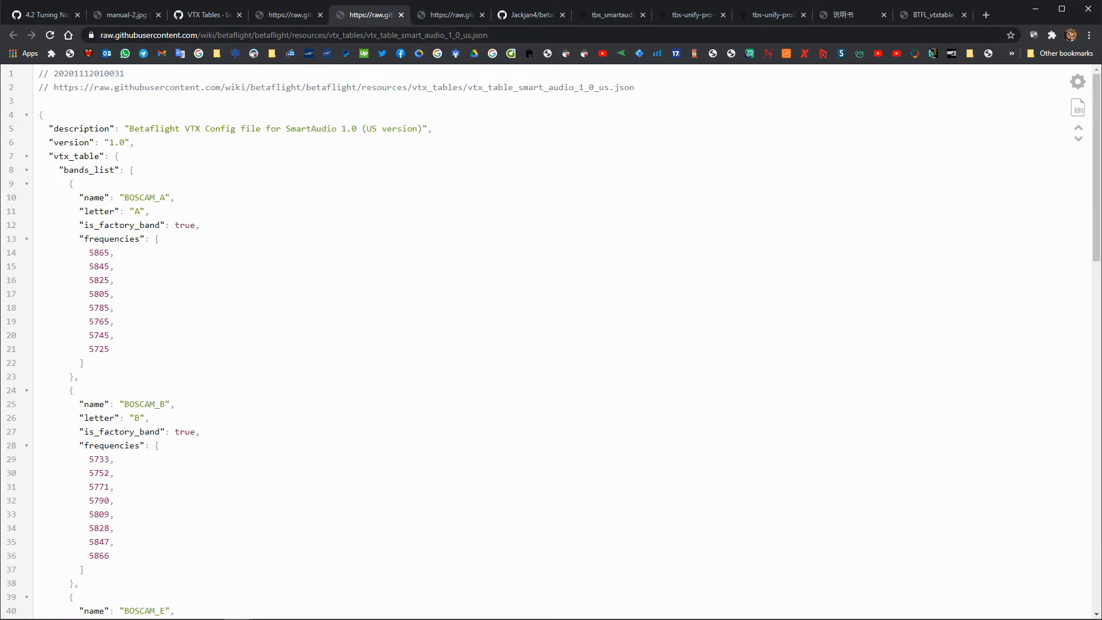
{"action": "left_click_drag", "start_coordinate": [86, 225], "coordinate": [160, 225]}
{"action": "double_click", "coordinate": [182, 224]}
{"action": "scroll", "coordinate": [182, 224], "scroll_direction": "down", "scroll_amount": 16}
{"action": "scroll", "coordinate": [551, 341], "scroll_direction": "down", "scroll_amount": 2}
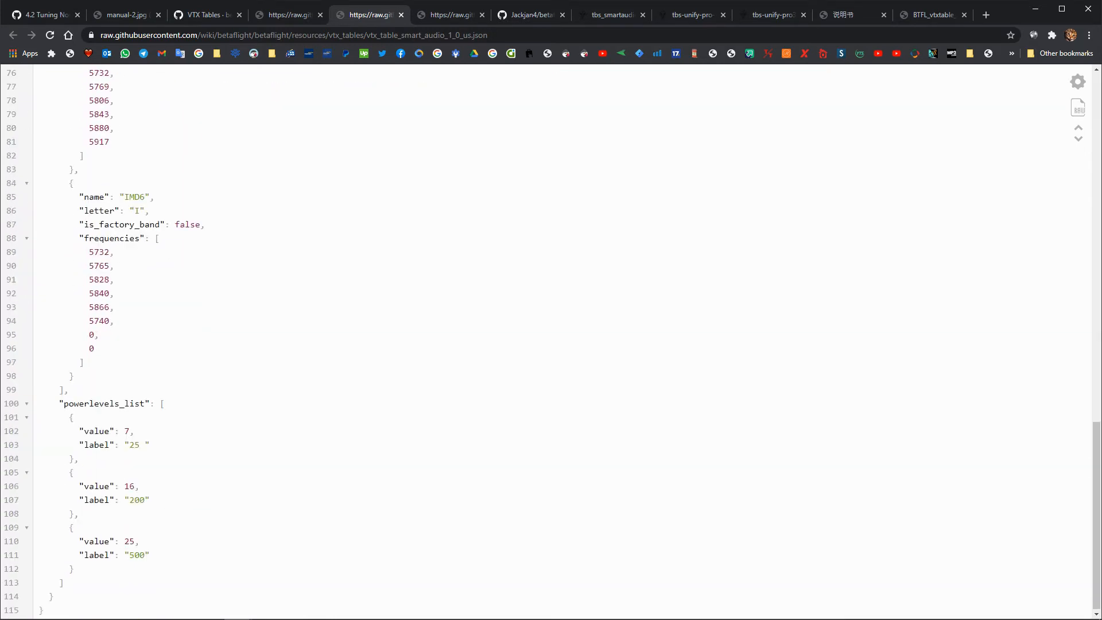
- Examine the IMD6 band's name, frequencies and is_factory_band setting in the SmartAudio 1.0 file
{"action": "double_click", "coordinate": [133, 196]}
{"action": "double_click", "coordinate": [97, 251]}
{"action": "left_click", "coordinate": [96, 269]}
{"action": "left_click", "coordinate": [96, 284]}
{"action": "left_click", "coordinate": [93, 308]}
{"action": "left_click", "coordinate": [93, 336]}
{"action": "double_click", "coordinate": [187, 224]}
- Compare each value with its label for the 25, 200 and 500 power levels in the SmartAudio 1.0 file
{"action": "left_click", "coordinate": [131, 431]}
{"action": "double_click", "coordinate": [91, 431]}
{"action": "left_click", "coordinate": [124, 434]}
{"action": "left_click", "coordinate": [125, 486]}
{"action": "left_click", "coordinate": [129, 544]}
{"action": "left_click", "coordinate": [125, 428]}
{"action": "left_click", "coordinate": [132, 444]}
{"action": "left_click", "coordinate": [129, 485]}
{"action": "double_click", "coordinate": [137, 499]}
{"action": "double_click", "coordinate": [130, 542]}
{"action": "double_click", "coordinate": [136, 553]}
{"action": "left_click", "coordinate": [323, 491]}
- Switch to the SmartAudio 2.0 (US) file and check the SmartAudio version in its description
{"action": "left_click", "coordinate": [456, 17]}
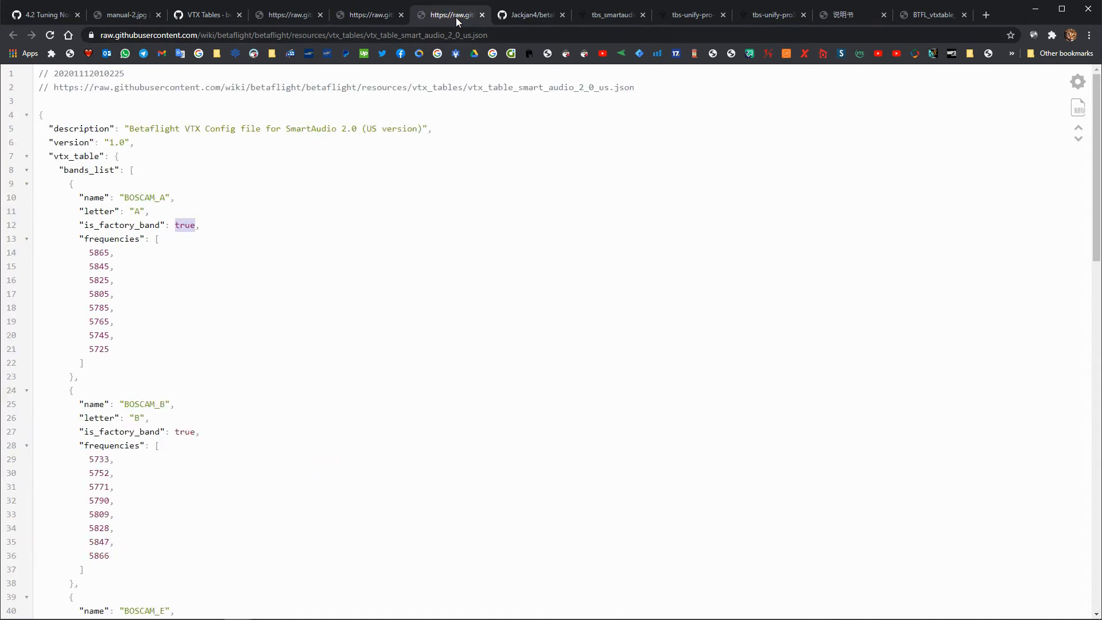
{"action": "left_click_drag", "start_coordinate": [287, 128], "coordinate": [357, 128]}
{"action": "left_click", "coordinate": [303, 225]}
- Compare each value with its label in the SmartAudio 2.0 file's powerlevels_list for the 25, 200 and 500 levels
{"action": "scroll", "coordinate": [551, 341], "scroll_direction": "down", "scroll_amount": 18}
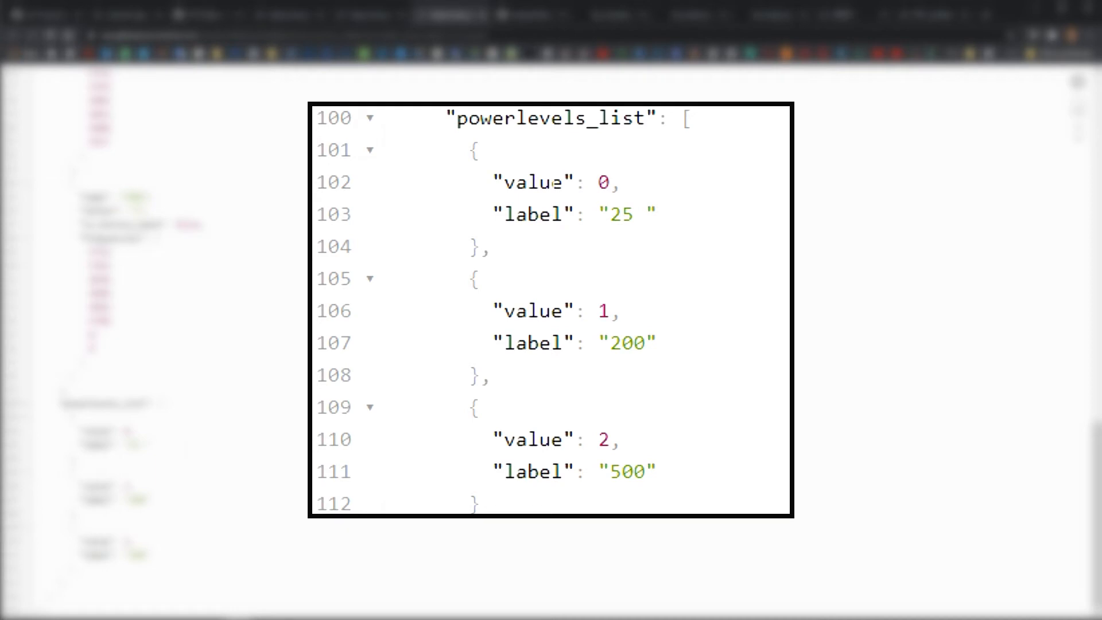
{"action": "double_click", "coordinate": [552, 182]}
{"action": "left_click", "coordinate": [602, 181]}
{"action": "left_click", "coordinate": [615, 214]}
{"action": "left_click", "coordinate": [605, 309]}
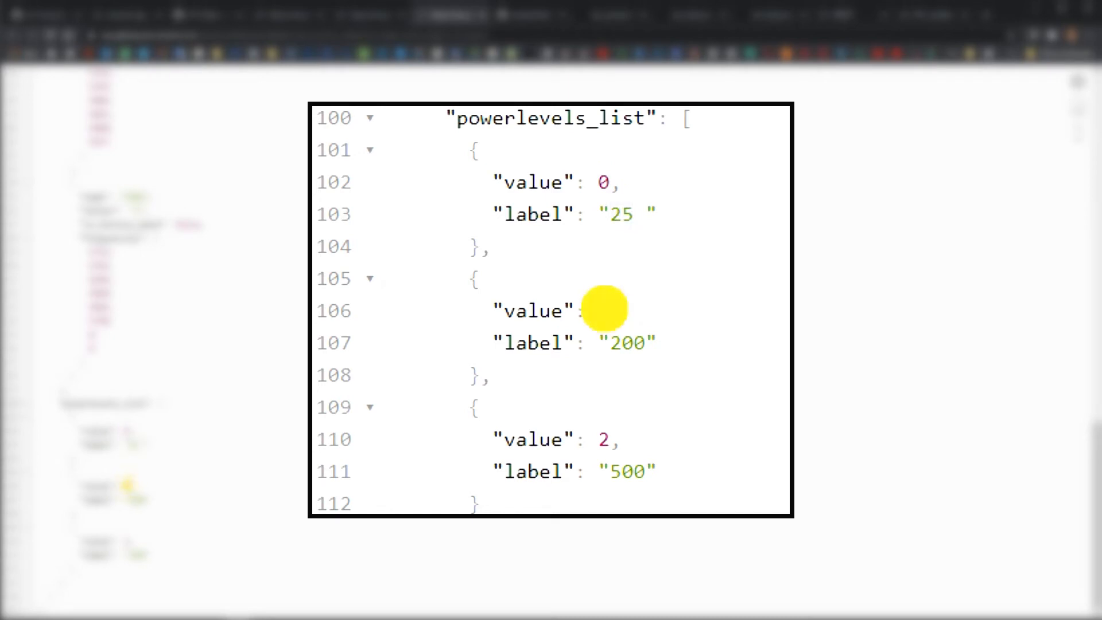
{"action": "double_click", "coordinate": [628, 342]}
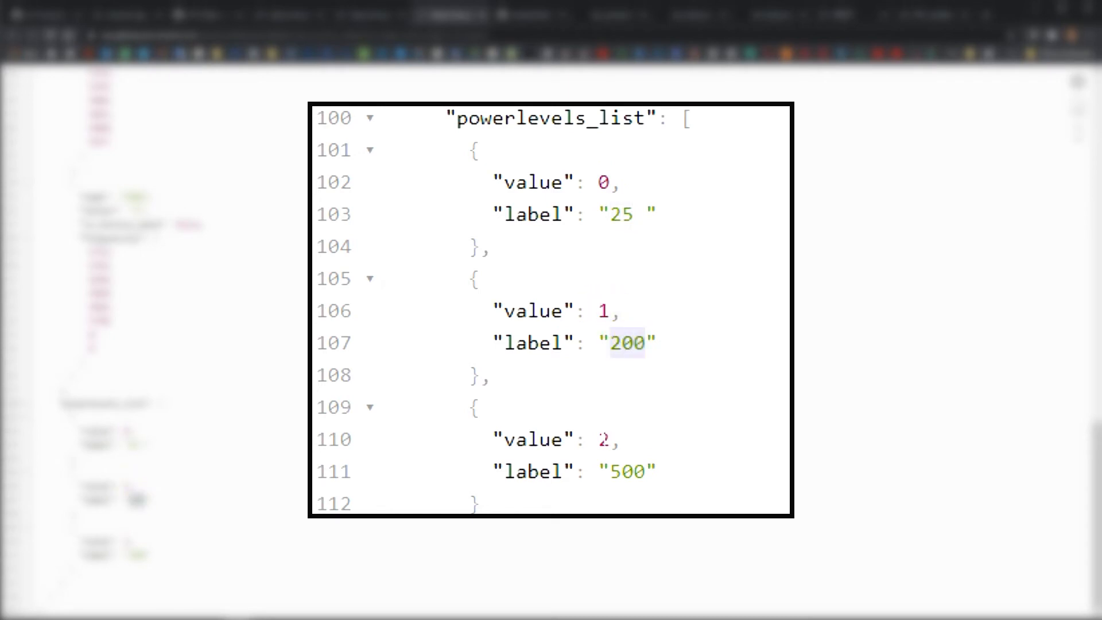
{"action": "left_click", "coordinate": [603, 440]}
{"action": "double_click", "coordinate": [620, 471]}
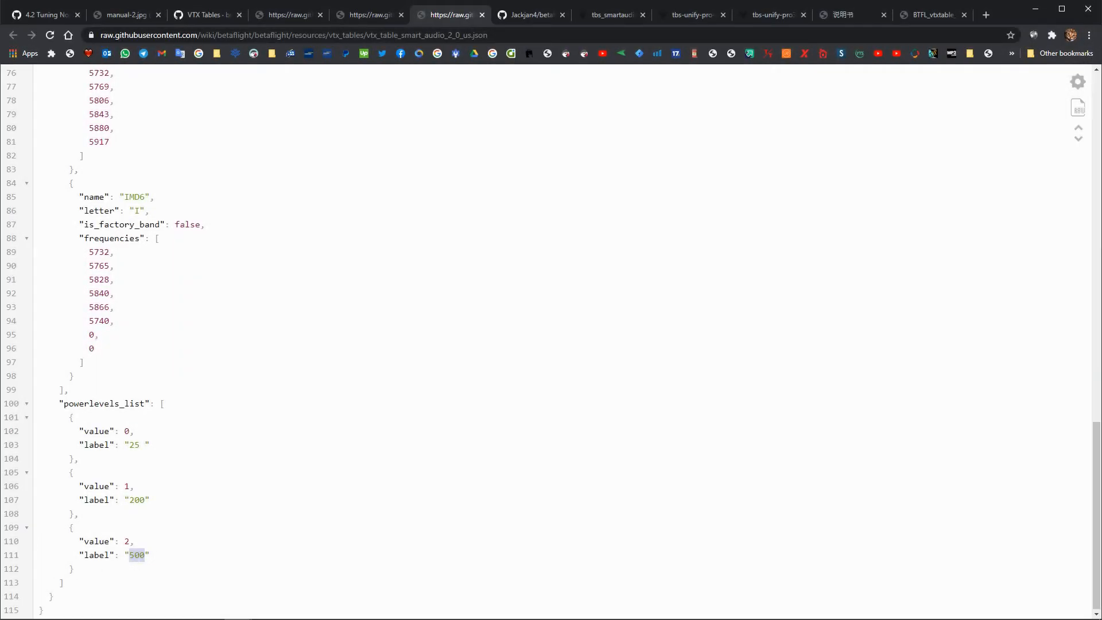
- Switch to the tbs_smartaudio_rev09.pdf document, enlarge its pages for reading, and highlight its web address
{"action": "left_click", "coordinate": [610, 15]}
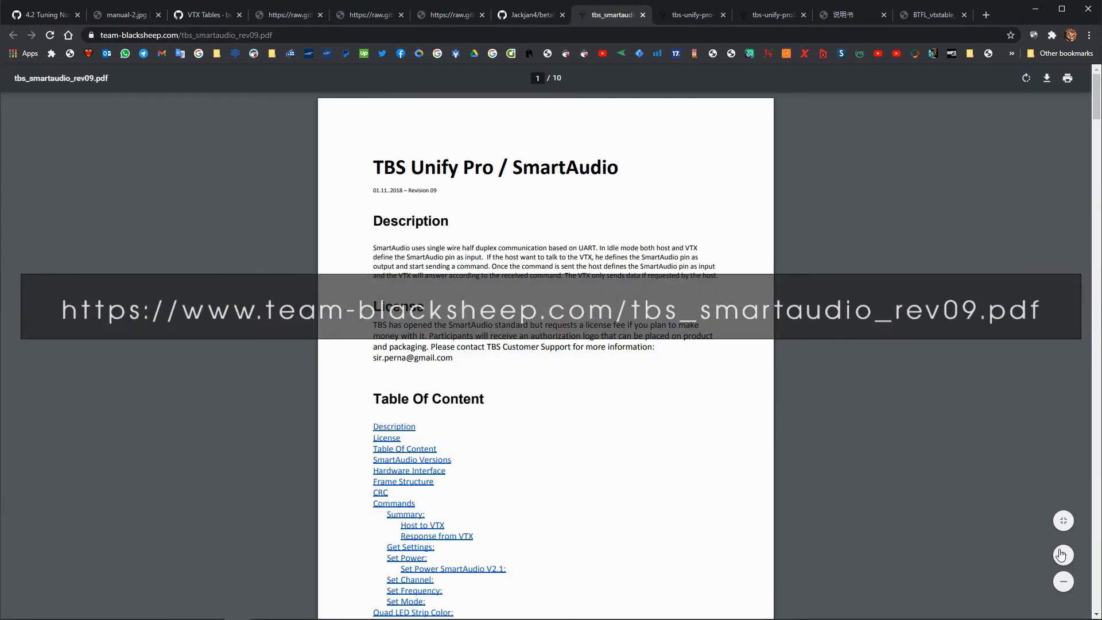
{"action": "left_click", "coordinate": [1063, 555]}
{"action": "left_click", "coordinate": [1062, 555]}
{"action": "left_click", "coordinate": [1061, 554]}
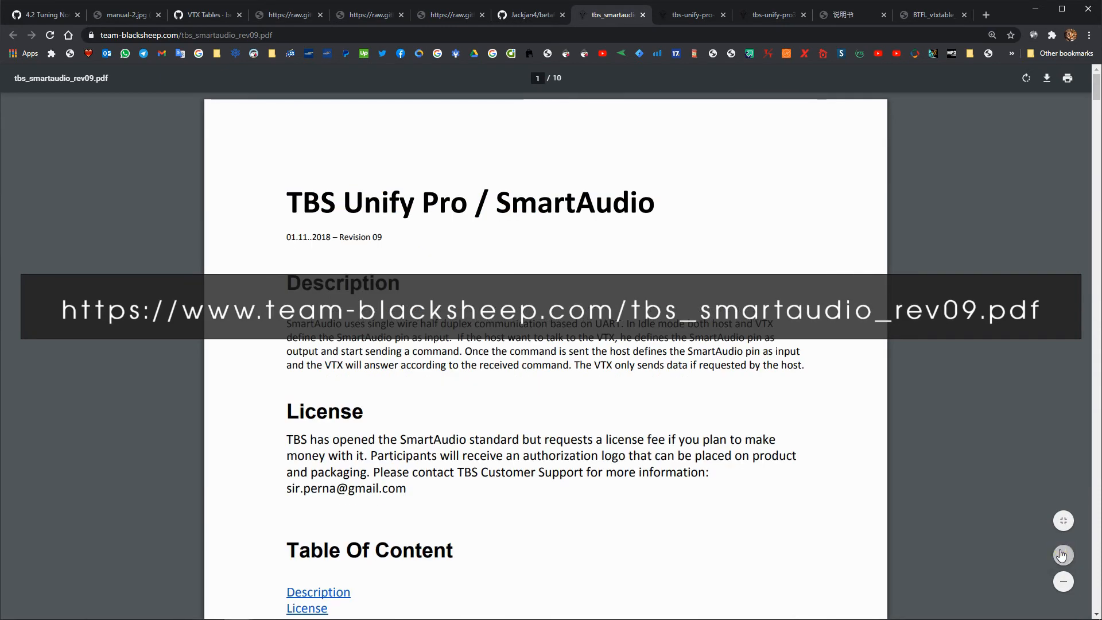
{"action": "left_click", "coordinate": [1062, 555]}
{"action": "left_click", "coordinate": [1062, 555]}
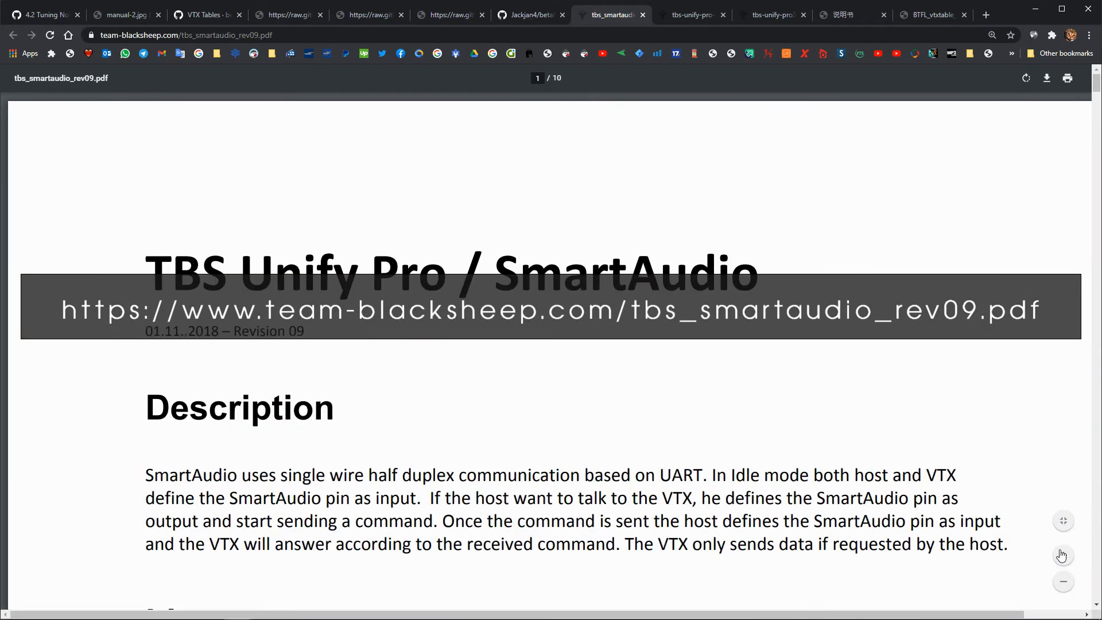
{"action": "left_click_drag", "start_coordinate": [273, 35], "coordinate": [87, 35]}
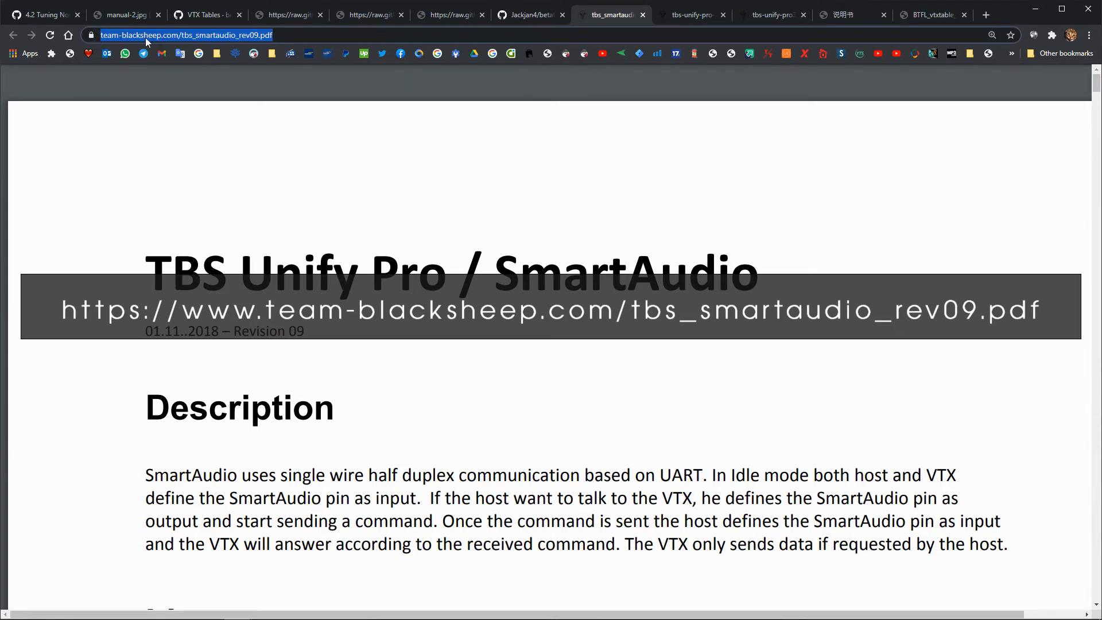
{"action": "left_click", "coordinate": [382, 379]}
- Find the output power table in the PDF and compare the SmartAudio V1 and V2 values for 25mW and 800mW
{"action": "scroll", "coordinate": [385, 383], "scroll_direction": "down", "scroll_amount": 20}
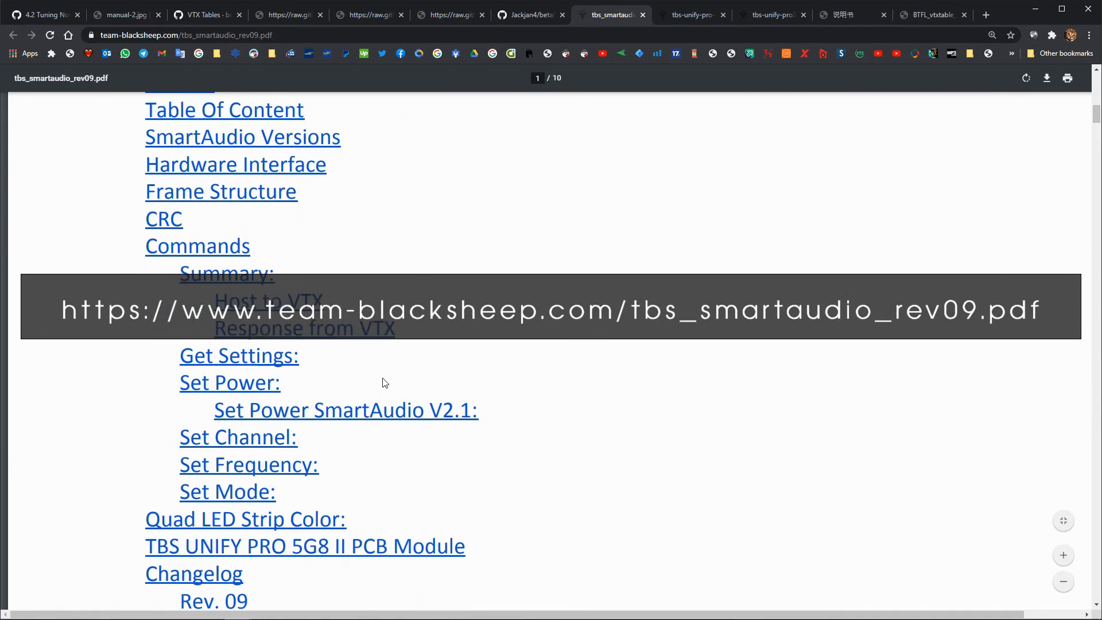
{"action": "scroll", "coordinate": [384, 382], "scroll_direction": "down", "scroll_amount": 20}
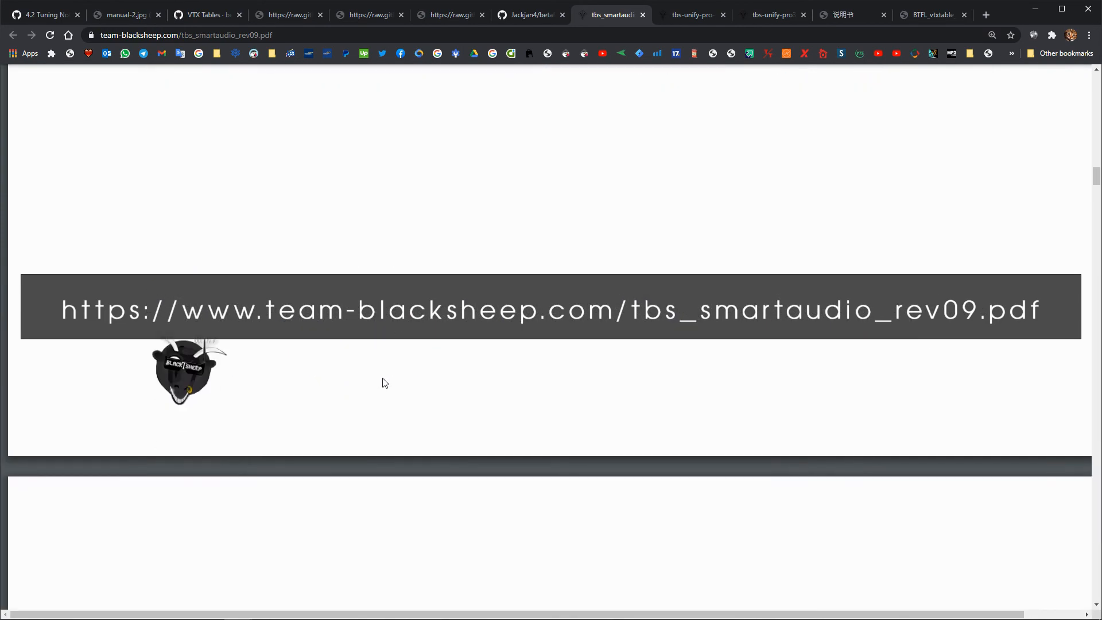
{"action": "scroll", "coordinate": [384, 383], "scroll_direction": "down", "scroll_amount": 20}
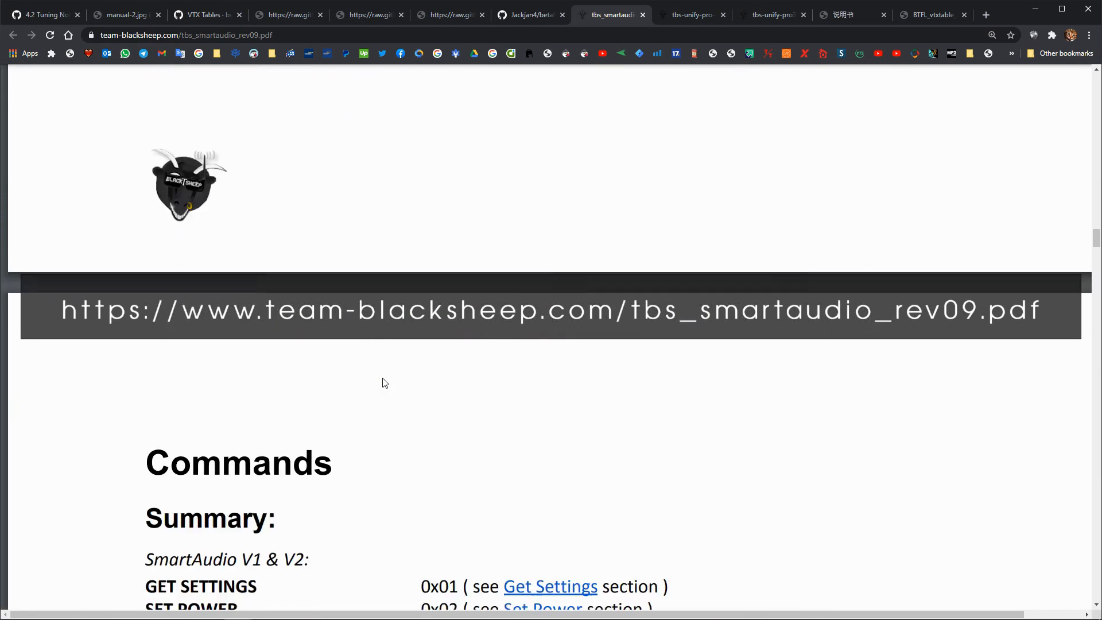
{"action": "scroll", "coordinate": [383, 381], "scroll_direction": "down", "scroll_amount": 20}
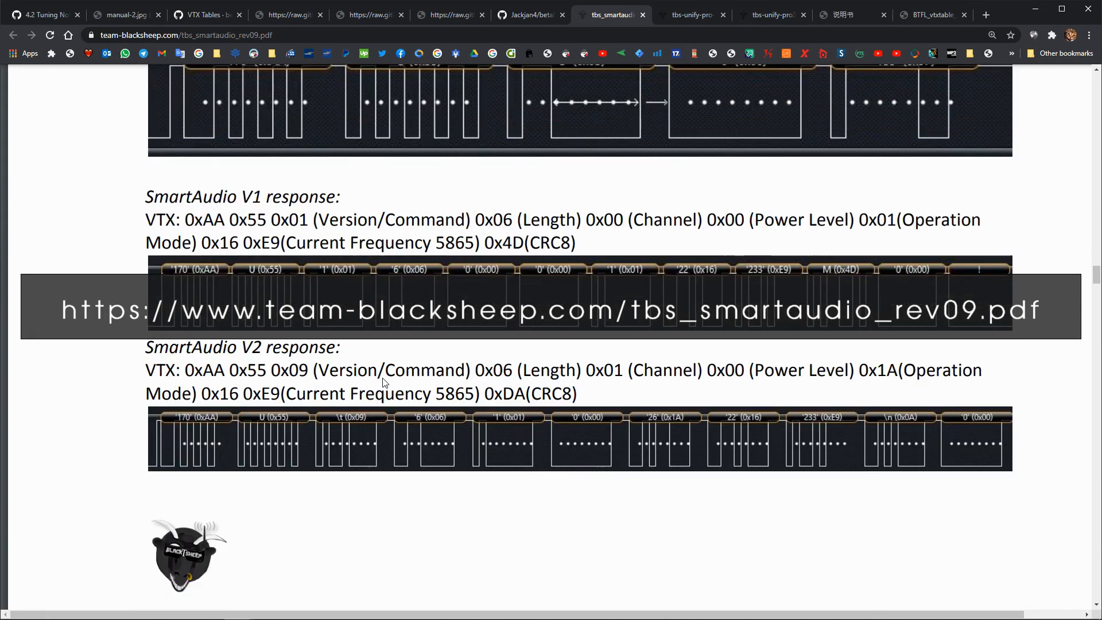
{"action": "scroll", "coordinate": [384, 382], "scroll_direction": "down", "scroll_amount": 16}
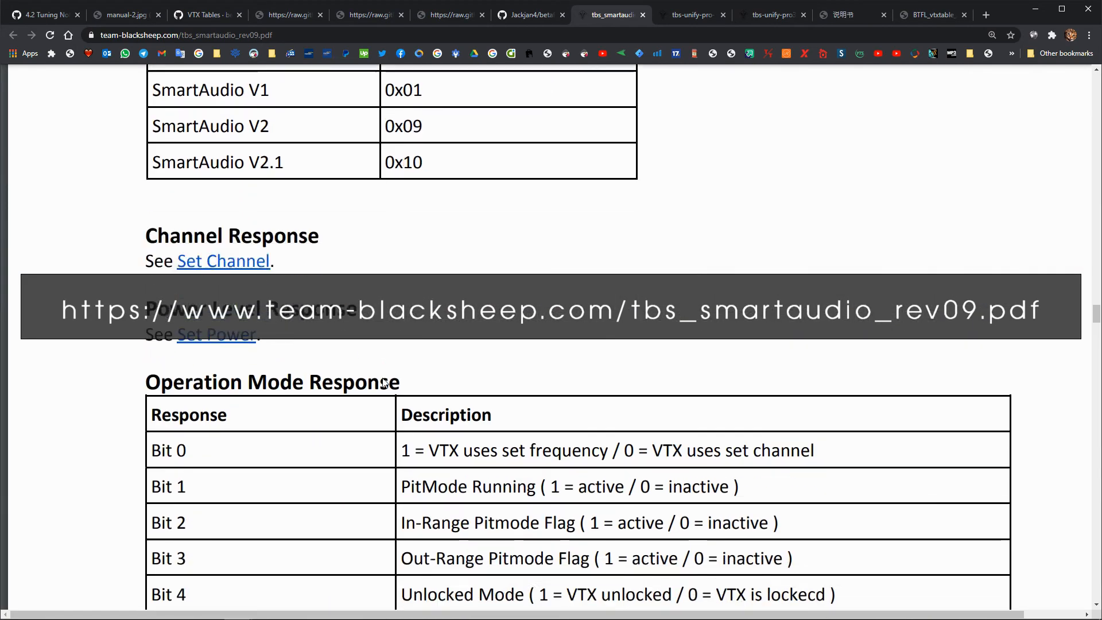
{"action": "scroll", "coordinate": [385, 382], "scroll_direction": "down", "scroll_amount": 6}
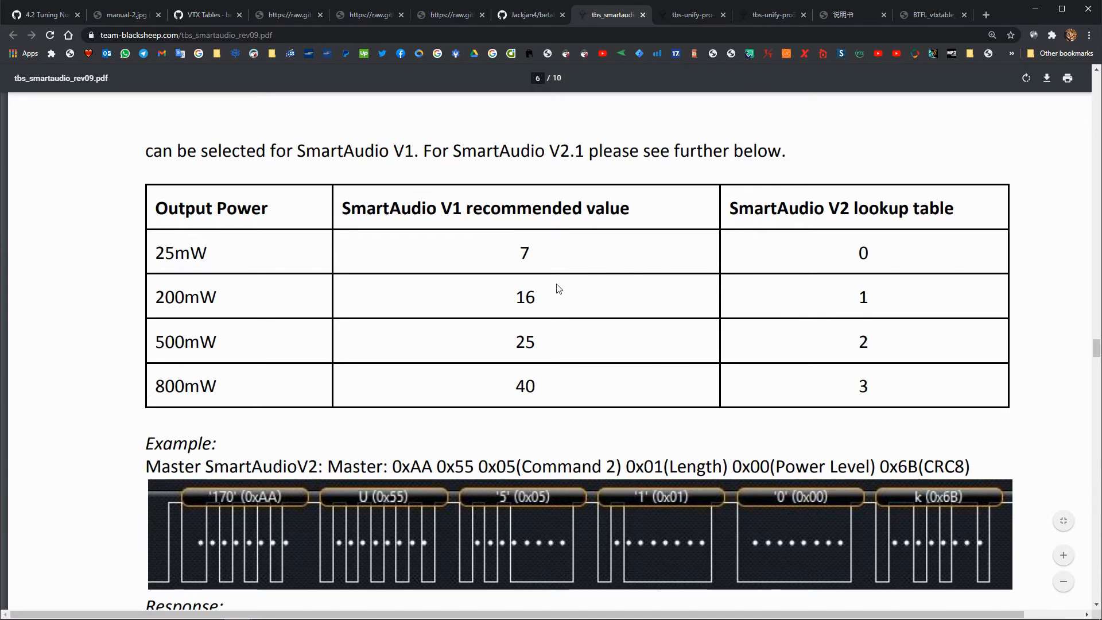
{"action": "double_click", "coordinate": [524, 253]}
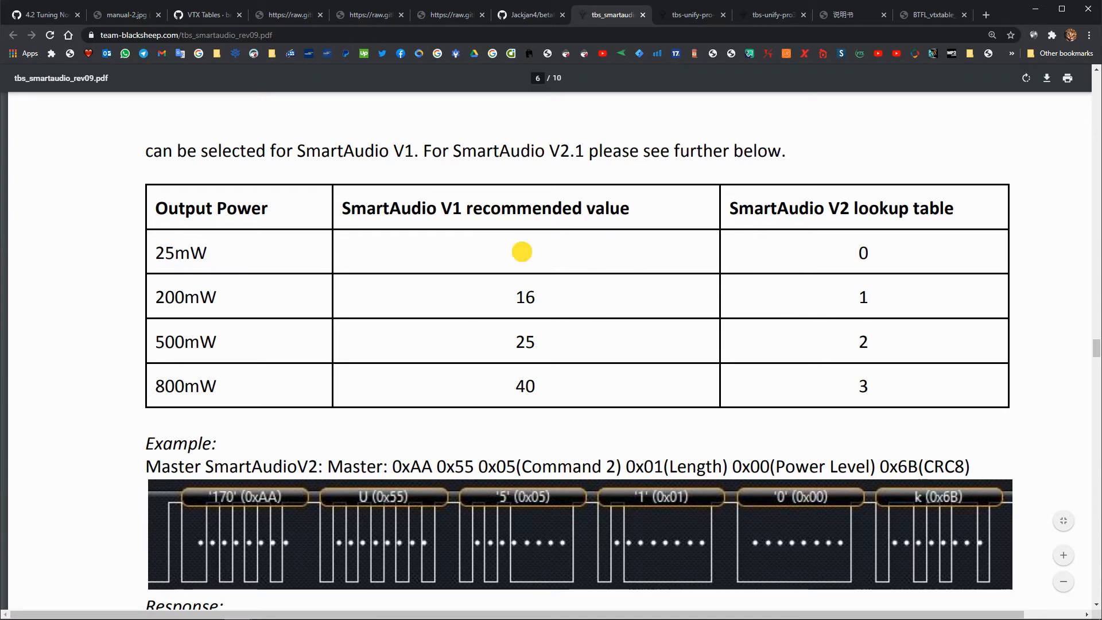
{"action": "double_click", "coordinate": [533, 386]}
{"action": "double_click", "coordinate": [863, 387]}
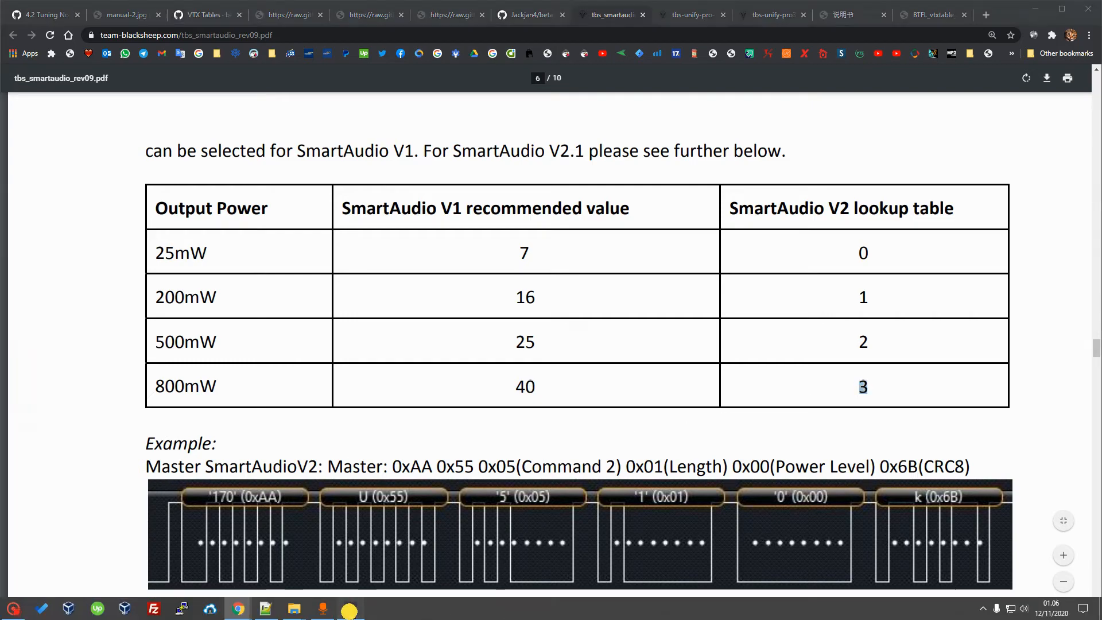
- In Betaflight Configurator's VTX table, set power level 1's value to 7 and power level 2 to value 16 with label 200
{"action": "left_click", "coordinate": [350, 615]}
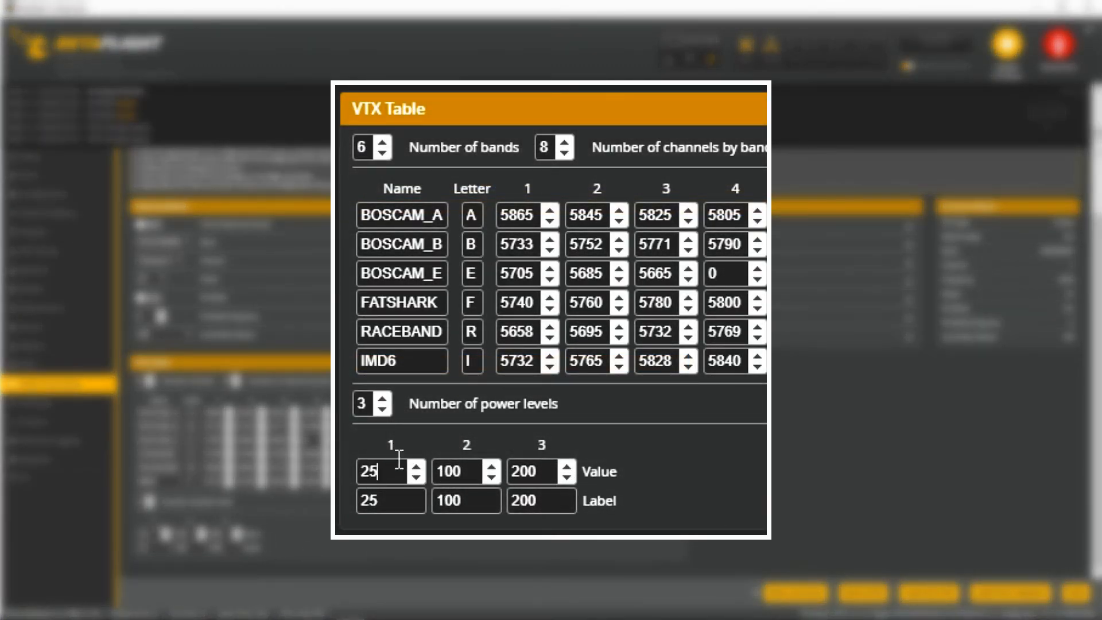
{"action": "double_click", "coordinate": [371, 474]}
{"action": "type", "text": "7"}
{"action": "double_click", "coordinate": [424, 471]}
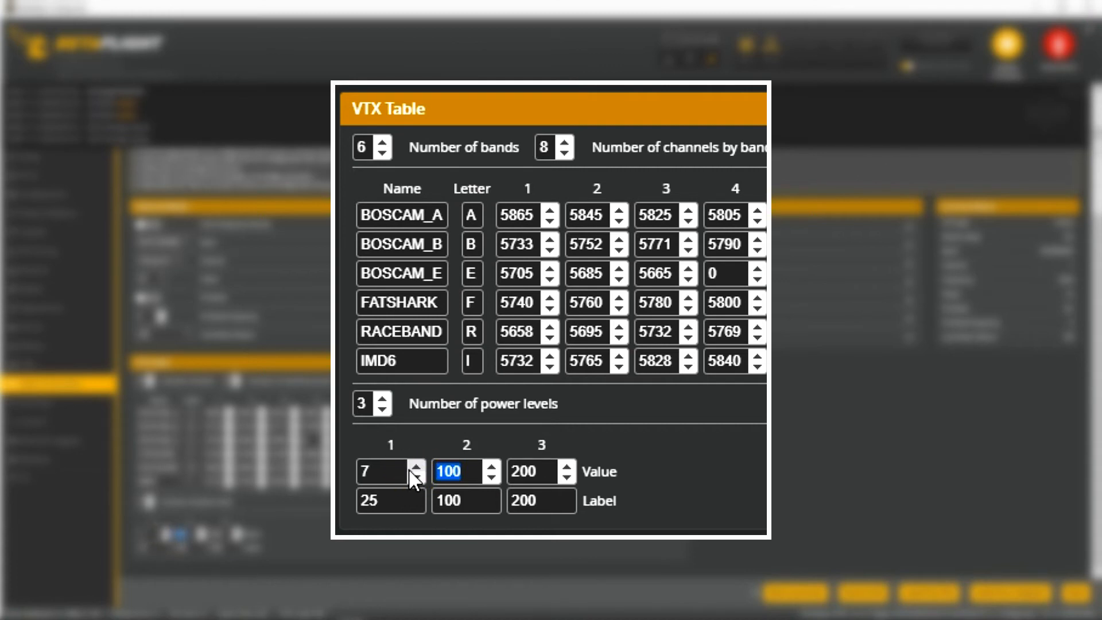
{"action": "type", "text": "16"}
{"action": "key", "text": "Tab"}
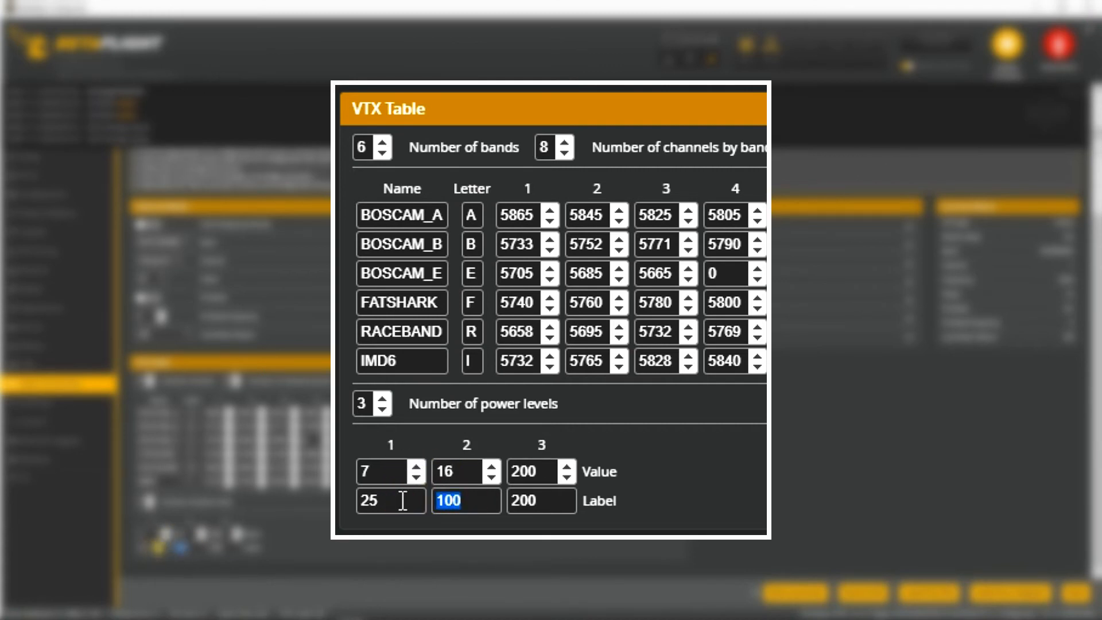
{"action": "type", "text": "200"}
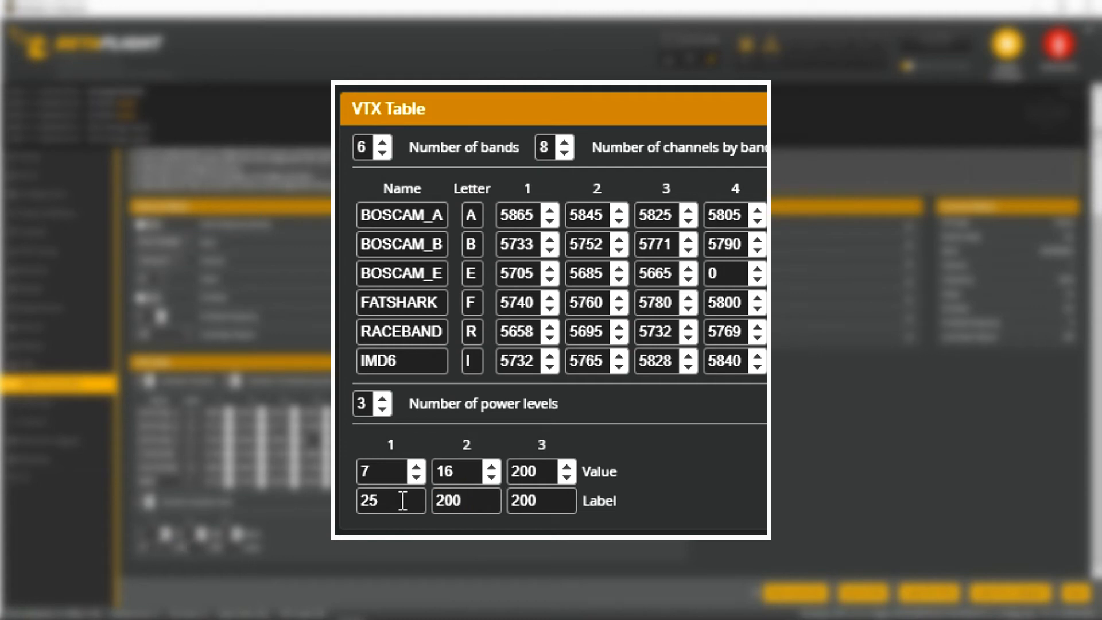
- Set power level 3 to value 25 with label 500
{"action": "left_click", "coordinate": [509, 474]}
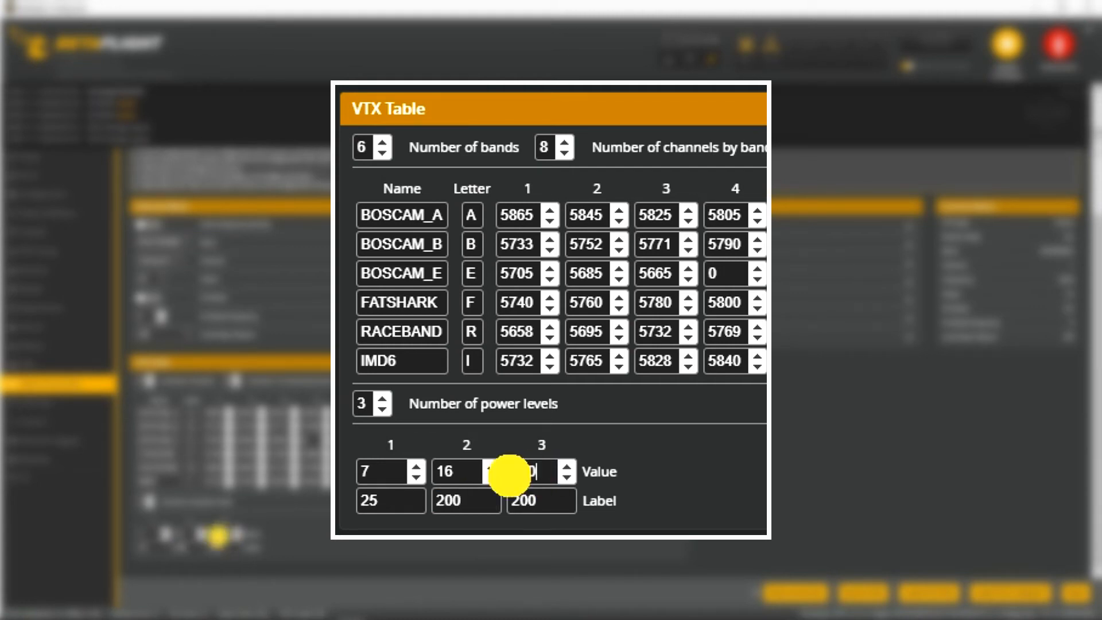
{"action": "double_click", "coordinate": [509, 475]}
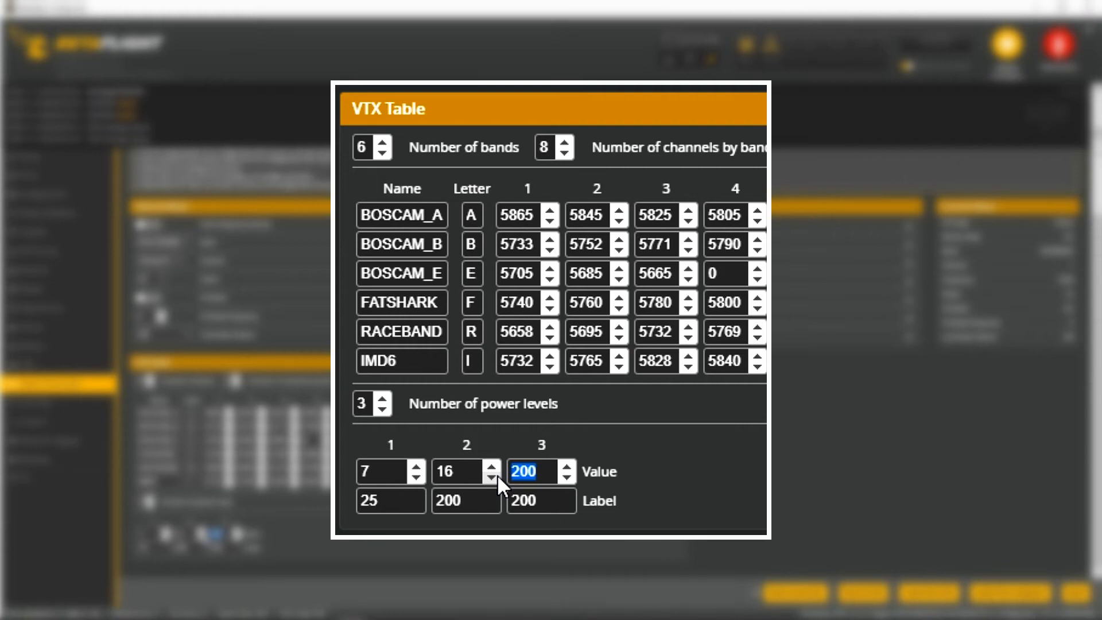
{"action": "type", "text": "25"}
{"action": "left_click_drag", "start_coordinate": [548, 499], "coordinate": [480, 500]}
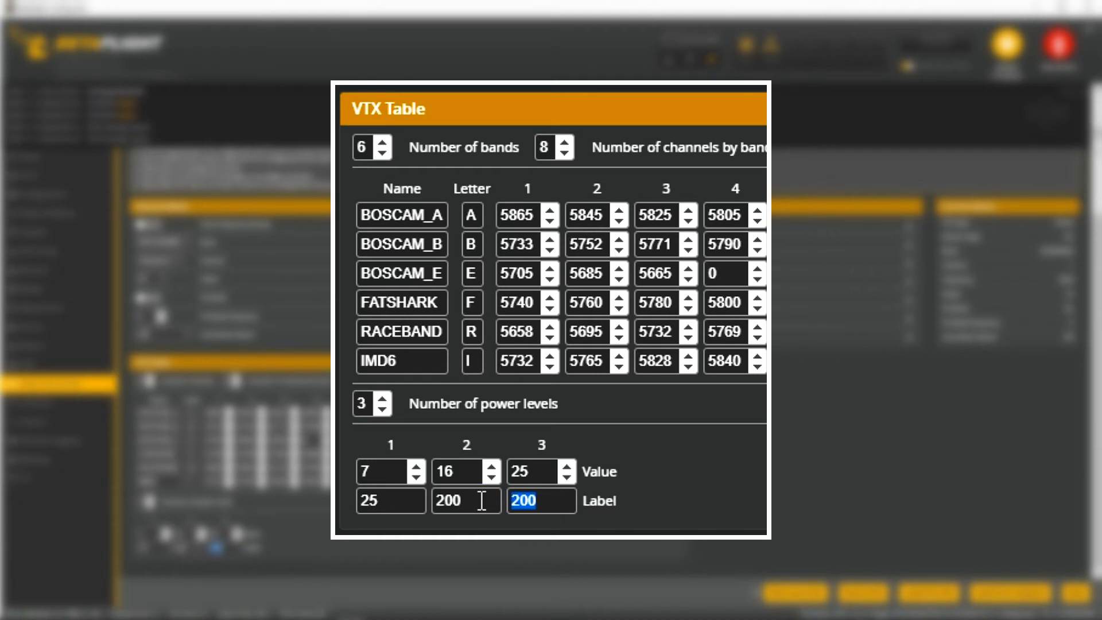
{"action": "type", "text": "500"}
- Set the values of power levels 1, 2 and 3 in the VTX table to 0, 1 and 2
{"action": "left_click_drag", "start_coordinate": [386, 470], "coordinate": [337, 472]}
{"action": "type", "text": "0"}
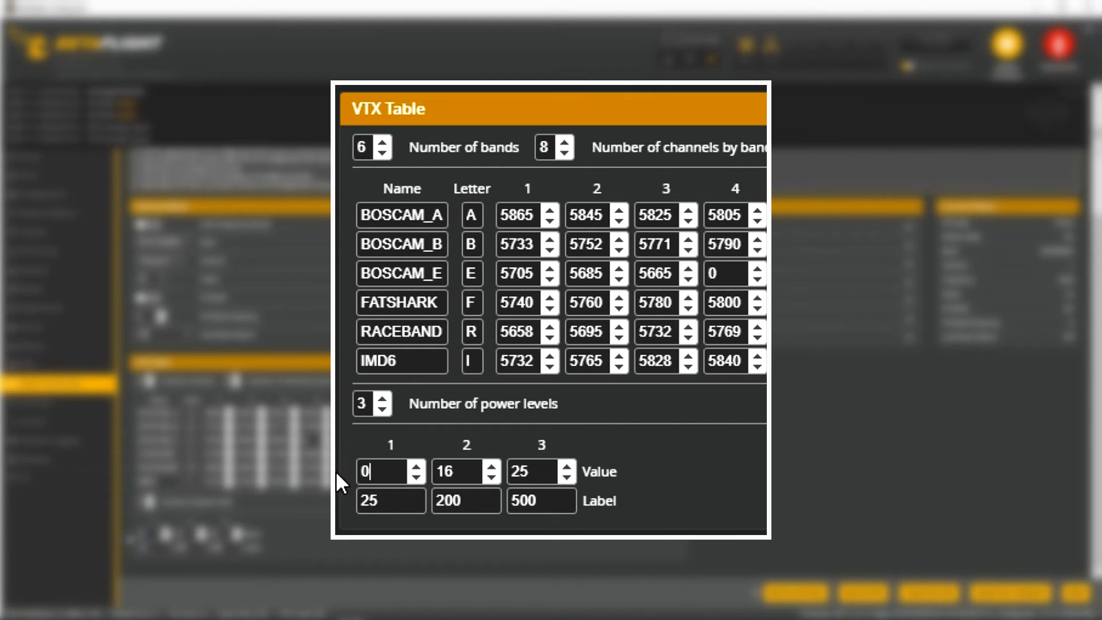
{"action": "key", "text": "Tab"}
{"action": "type", "text": "1"}
{"action": "left_click_drag", "start_coordinate": [539, 471], "coordinate": [484, 476]}
{"action": "type", "text": "2"}
{"action": "double_click", "coordinate": [520, 494]}
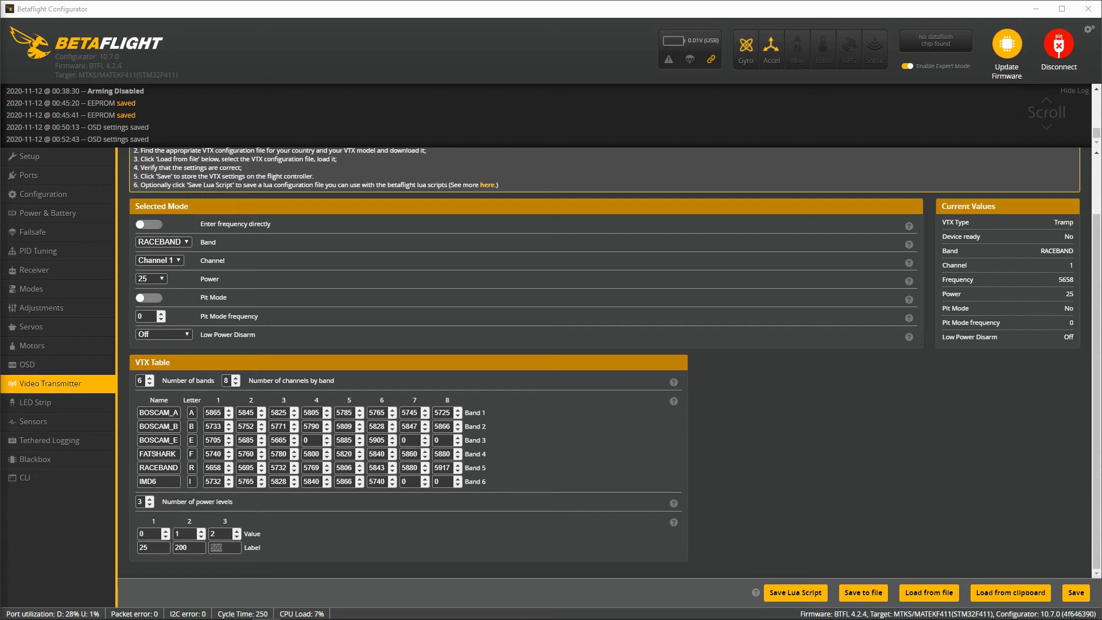
{"action": "double_click", "coordinate": [253, 534]}
- Switch to Chrome, open rapidtables.com/convert/power/mW_to_dBm.html in a new tab and point out its web address
{"action": "mouse_move", "coordinate": [233, 608]}
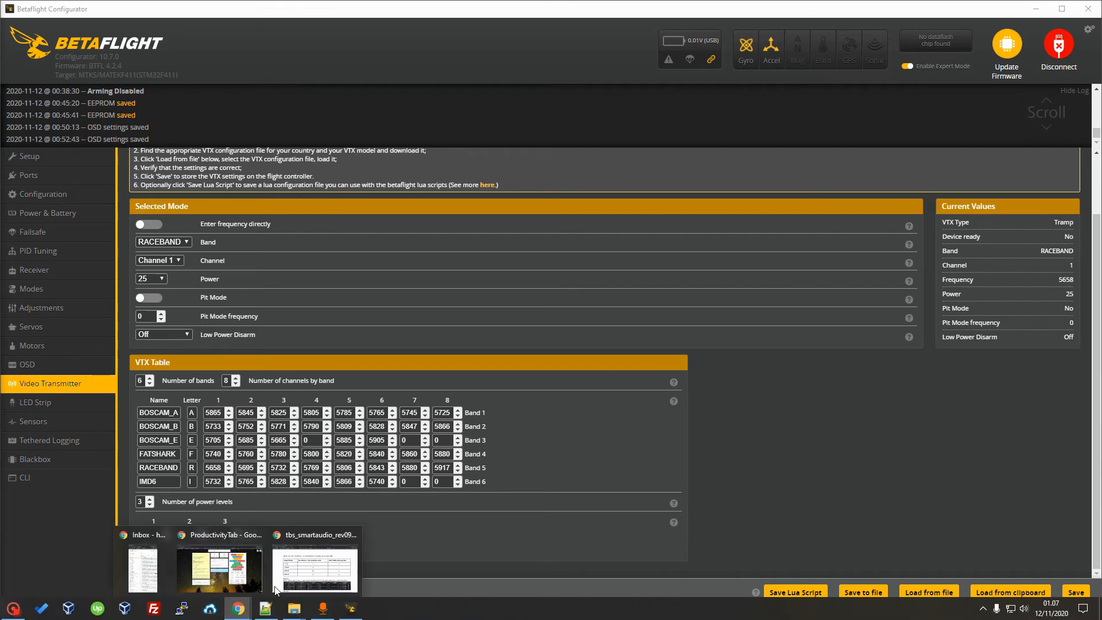
{"action": "left_click", "coordinate": [301, 568]}
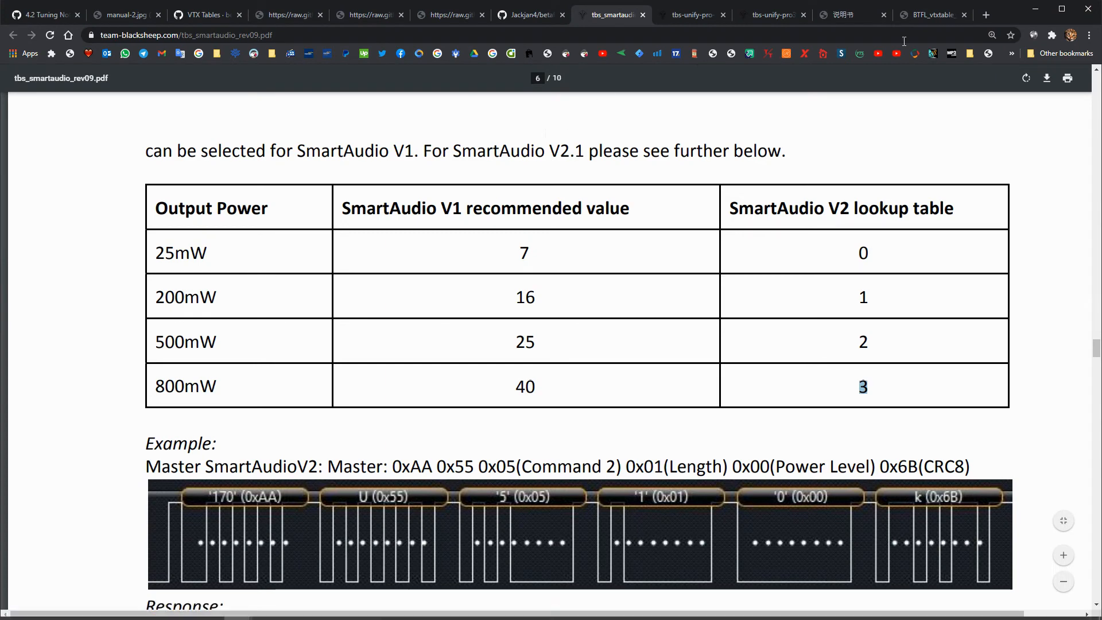
{"action": "left_click", "coordinate": [986, 14]}
{"action": "type", "text": "https://www.rapidtables.com/convert/power/mW_to_dBm.html"}
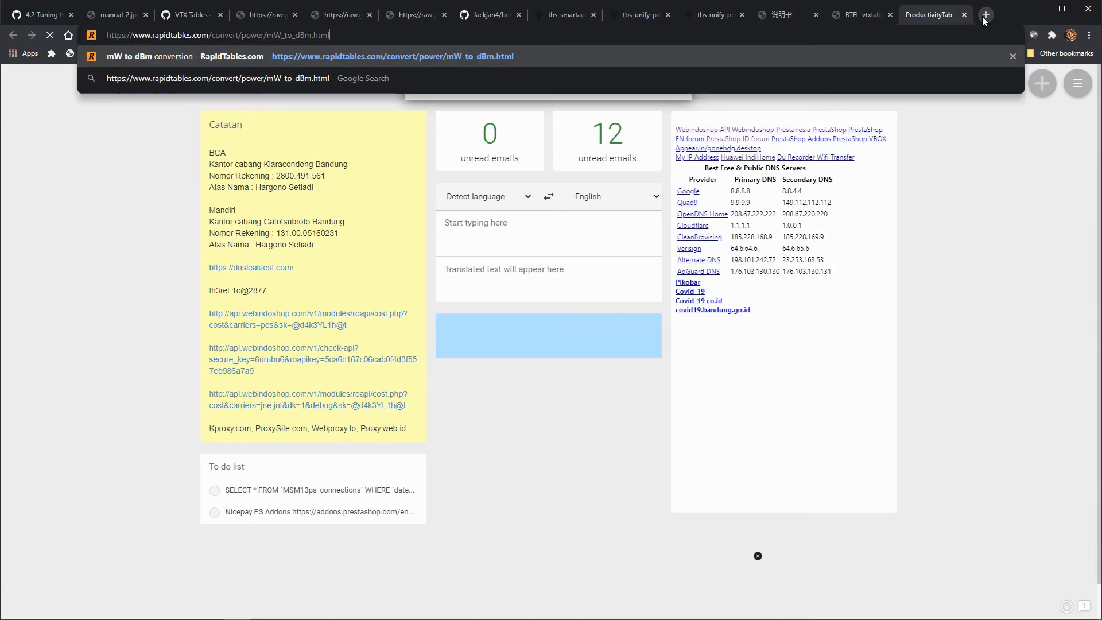
{"action": "key", "text": "Return"}
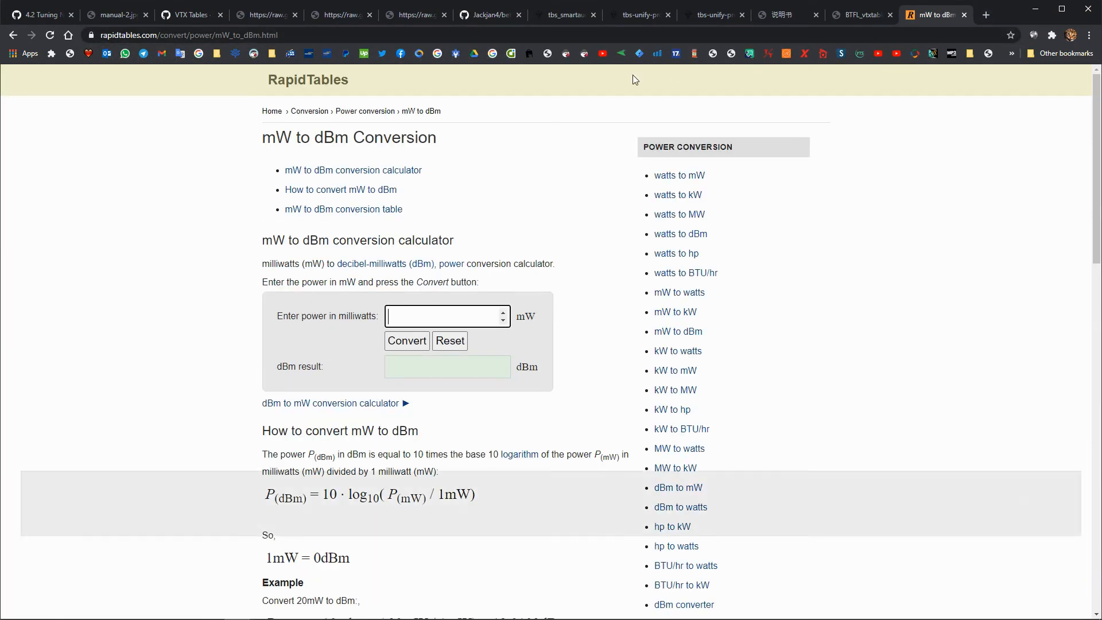
{"action": "left_click", "coordinate": [282, 35]}
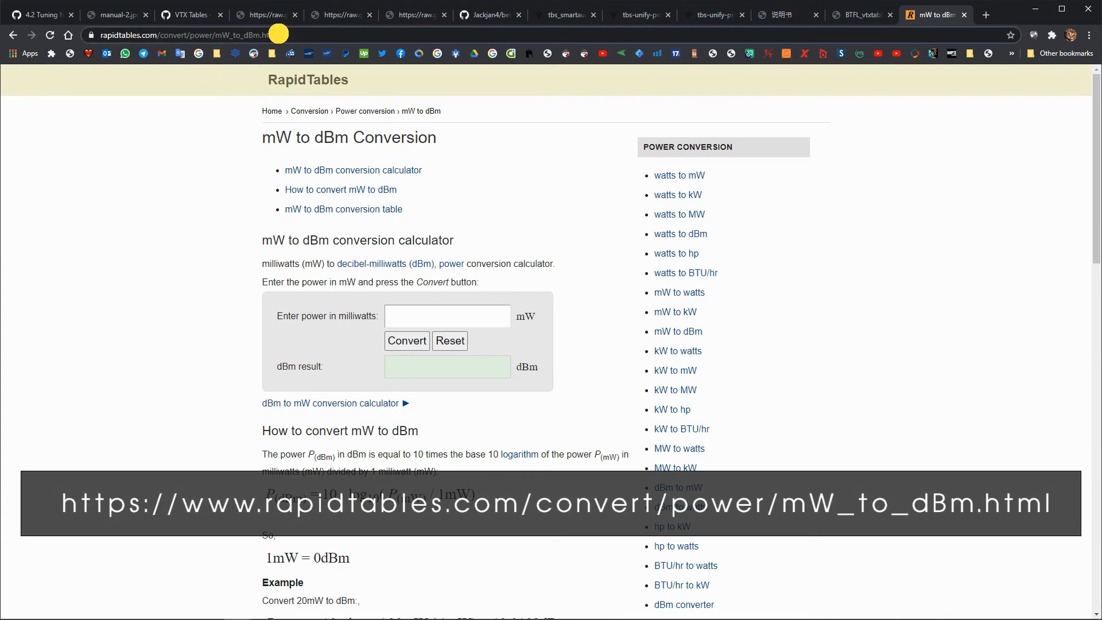
{"action": "left_click", "coordinate": [170, 395]}
- Convert 25 mW to dBm, highlight the result, and open the tbs-unify-pro-5g8-manual.pdf document
{"action": "left_click", "coordinate": [479, 321]}
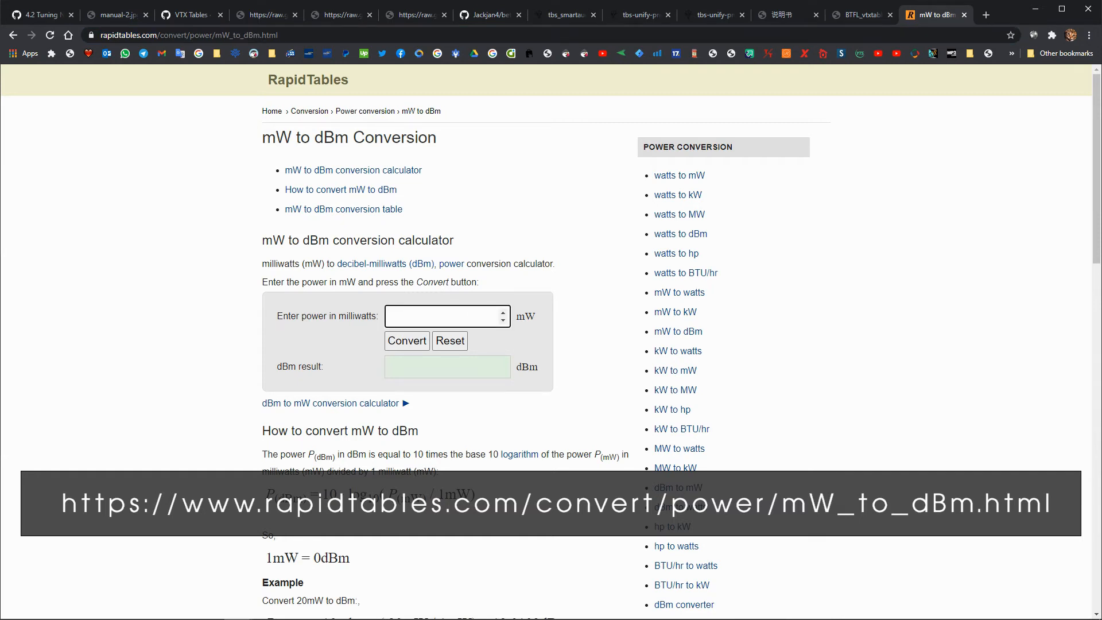
{"action": "type", "text": "25"}
{"action": "left_click", "coordinate": [400, 345]}
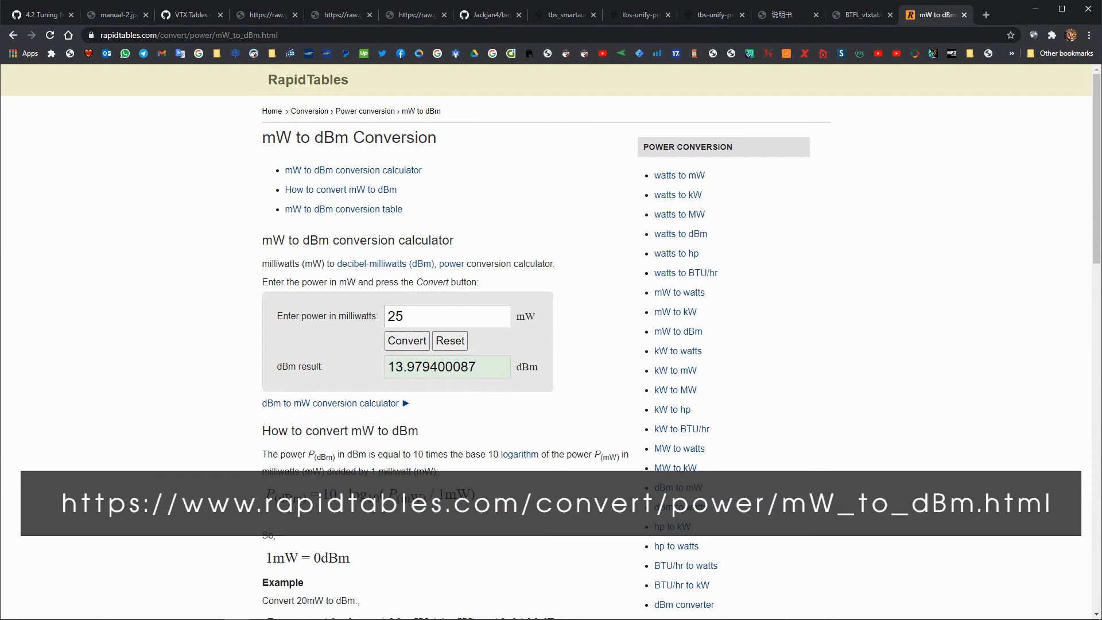
{"action": "left_click_drag", "start_coordinate": [390, 368], "coordinate": [481, 370]}
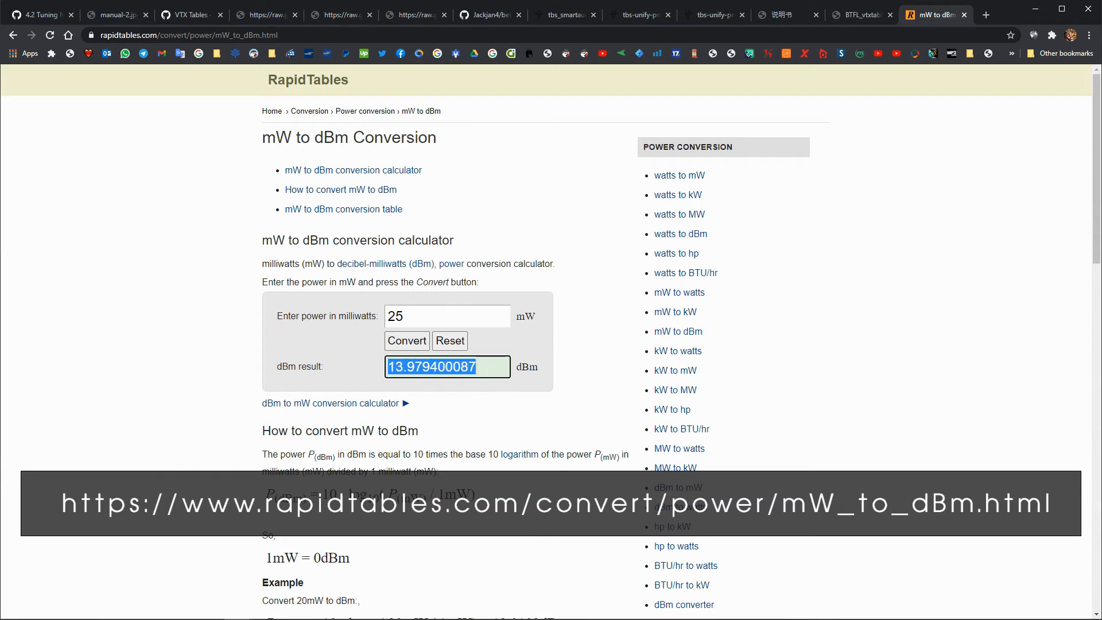
{"action": "left_click", "coordinate": [488, 367]}
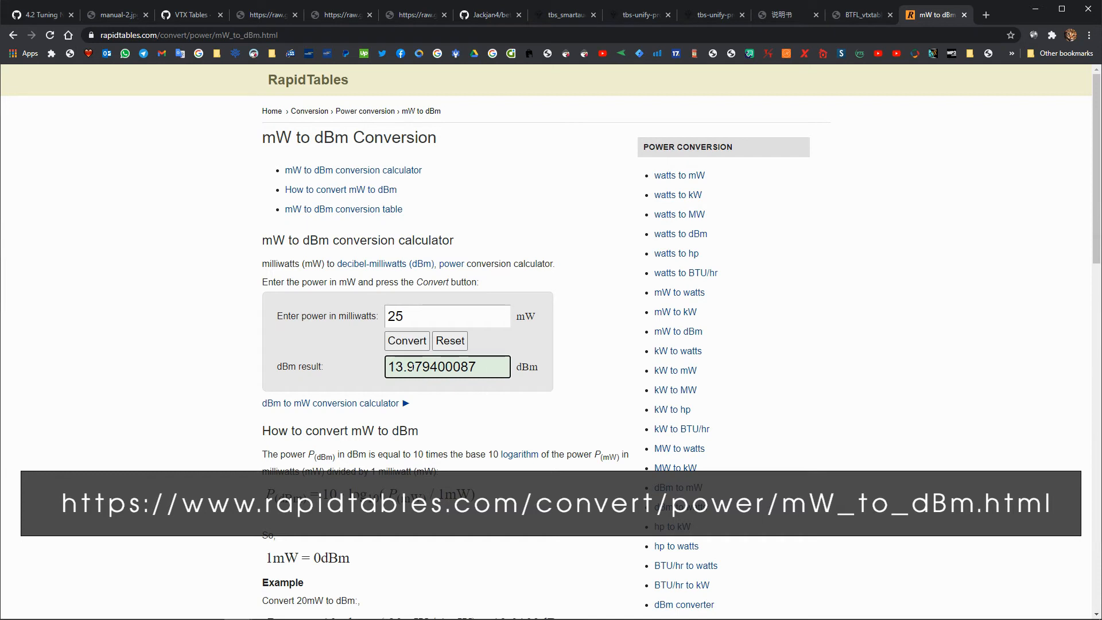
{"action": "left_click", "coordinate": [643, 16]}
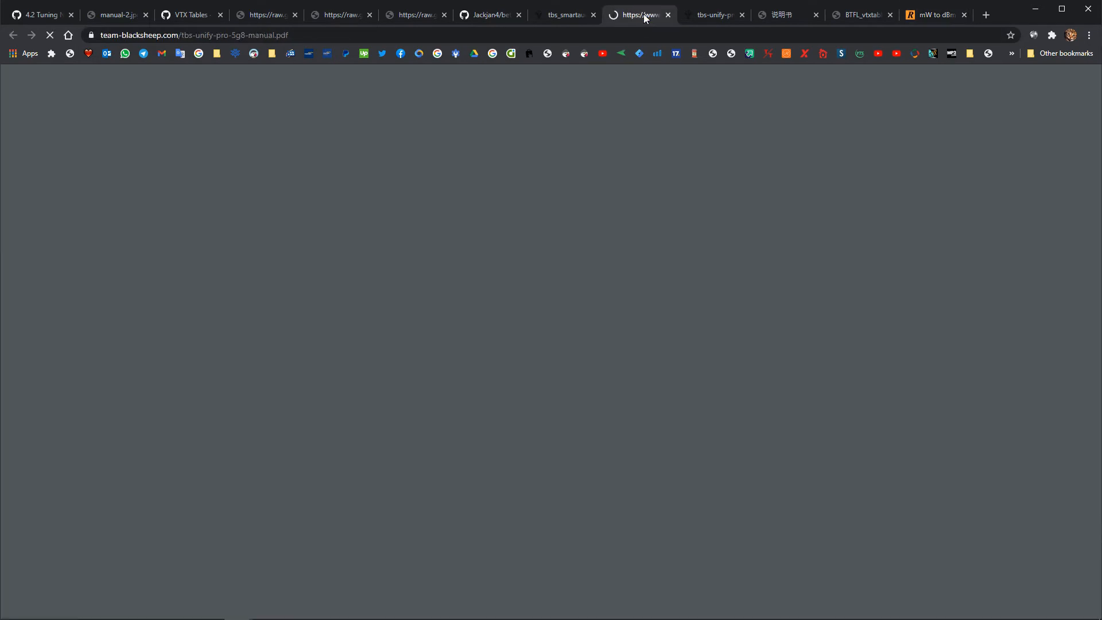
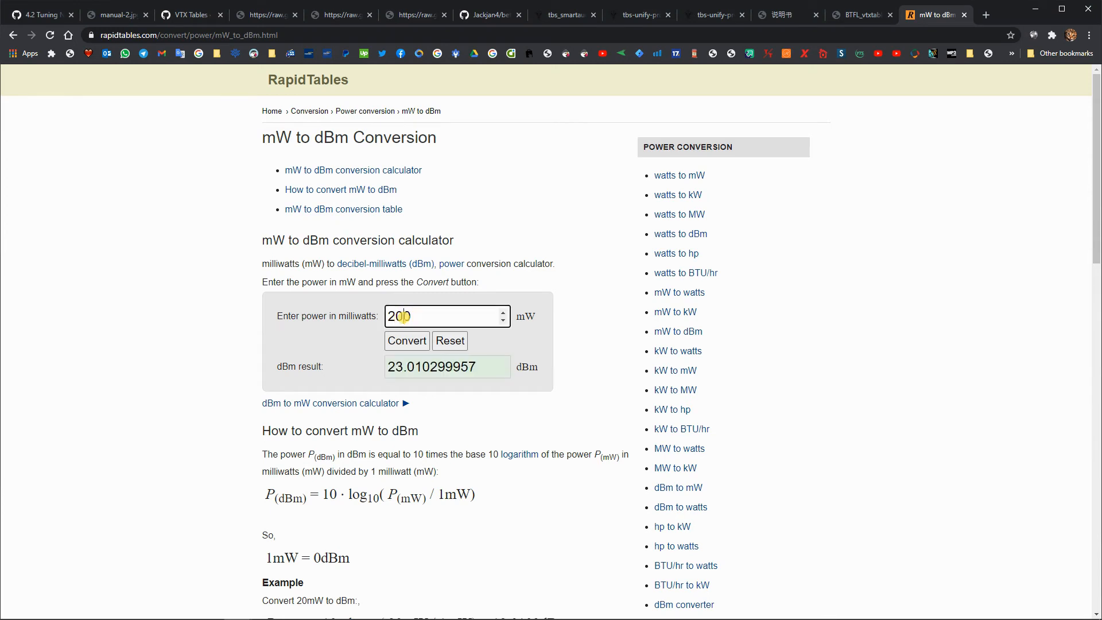
- Convert 500 mW to dBm and, back in Betaflight Configurator, set power level 3's value to 27
{"action": "type", "text": "500"}
{"action": "left_click", "coordinate": [403, 342]}
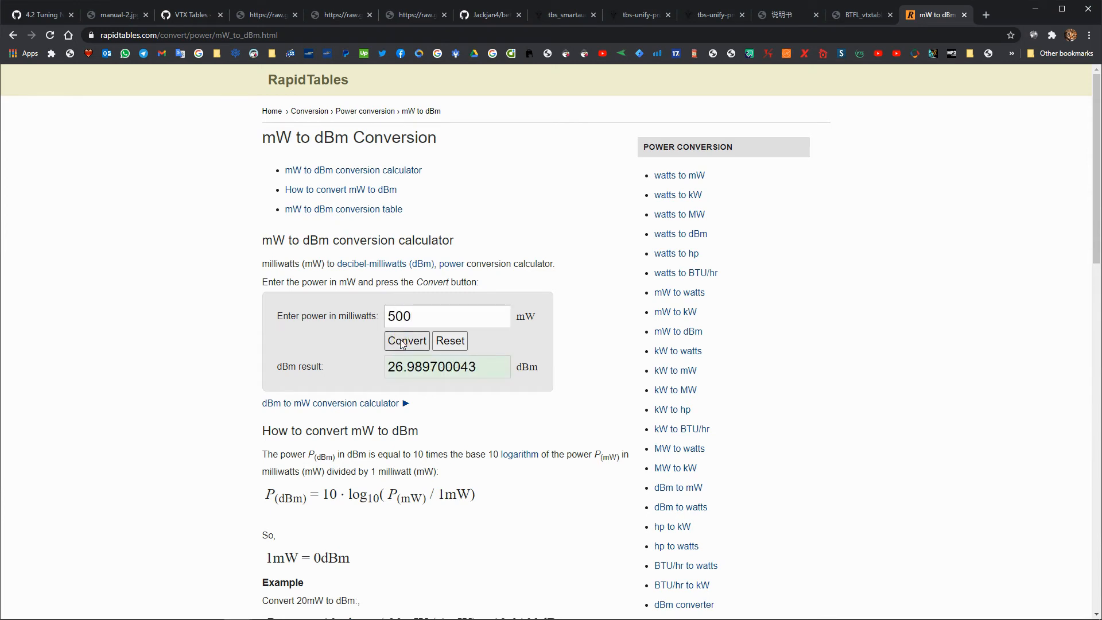
{"action": "left_click_drag", "start_coordinate": [479, 367], "coordinate": [383, 367]}
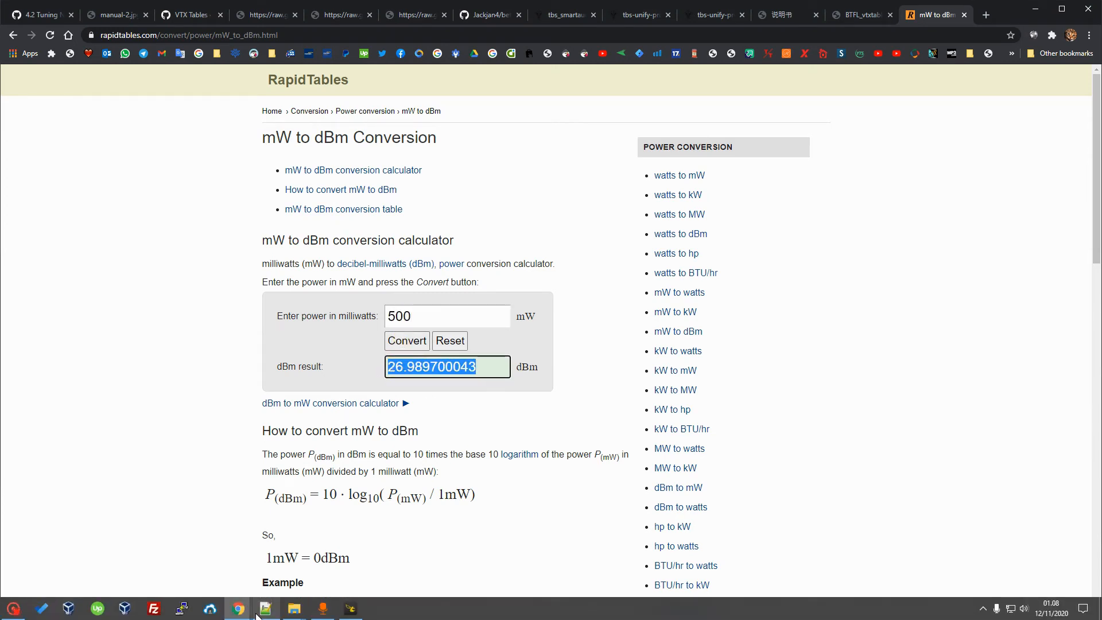
{"action": "mouse_move", "coordinate": [266, 614]}
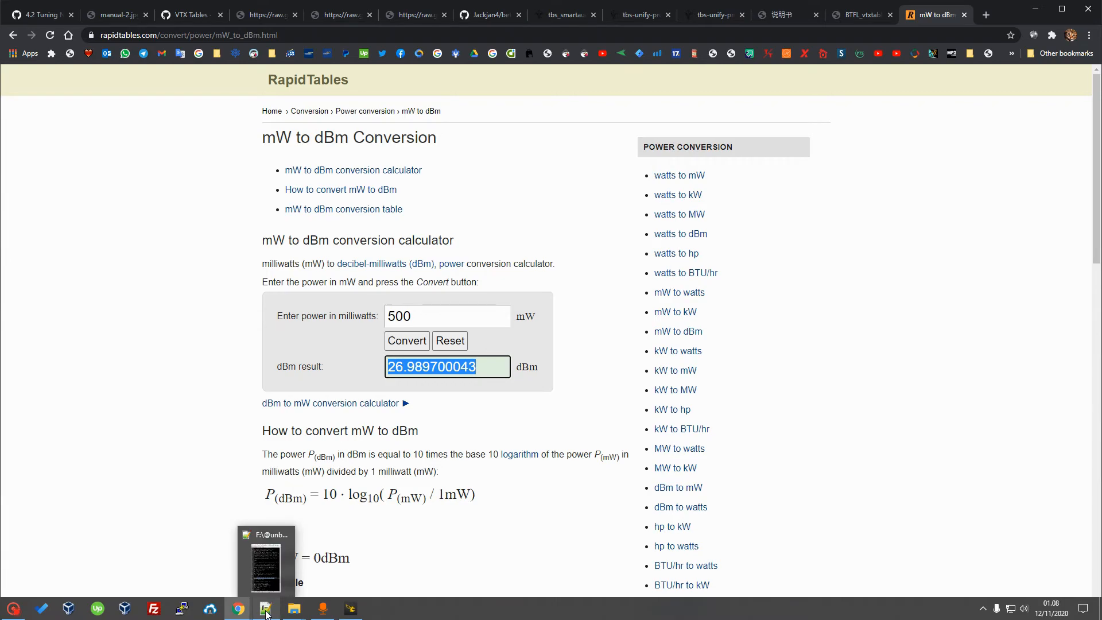
{"action": "left_click", "coordinate": [351, 609]}
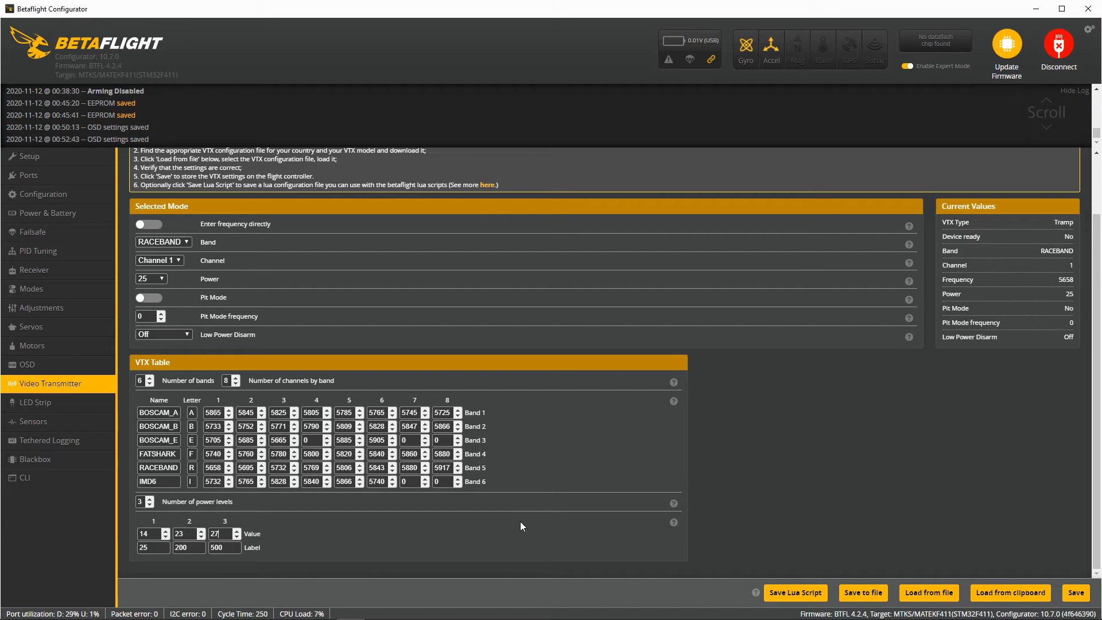
{"action": "mouse_move", "coordinate": [351, 618]}
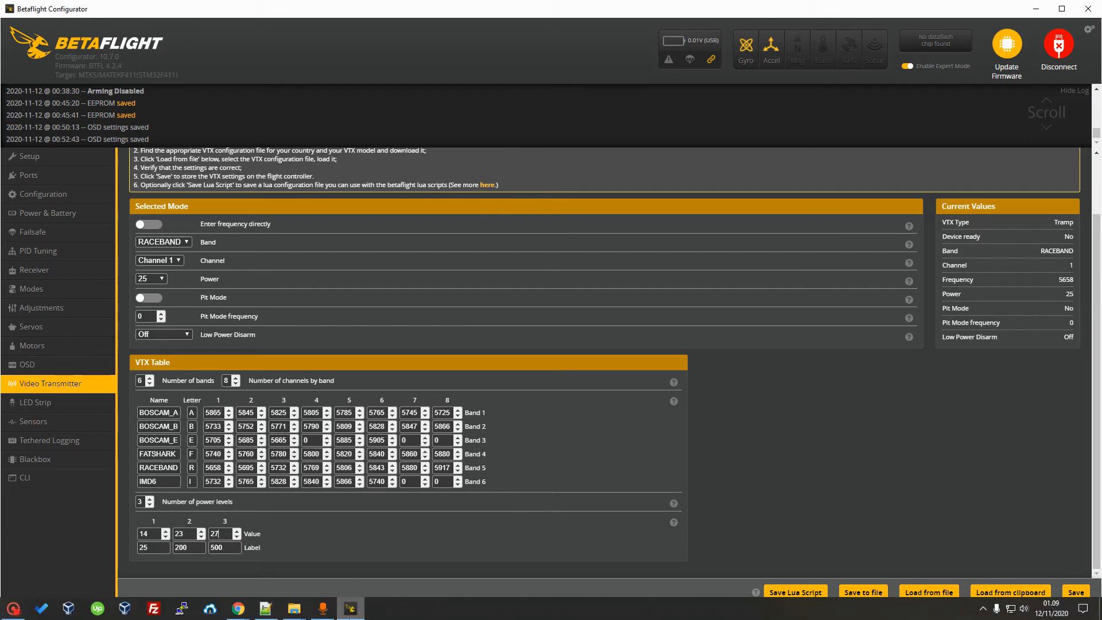
- Return to the Betaflight wiki's VTX Tables page in Chrome, highlight its web address and review its list of VTX files
{"action": "mouse_move", "coordinate": [238, 610]}
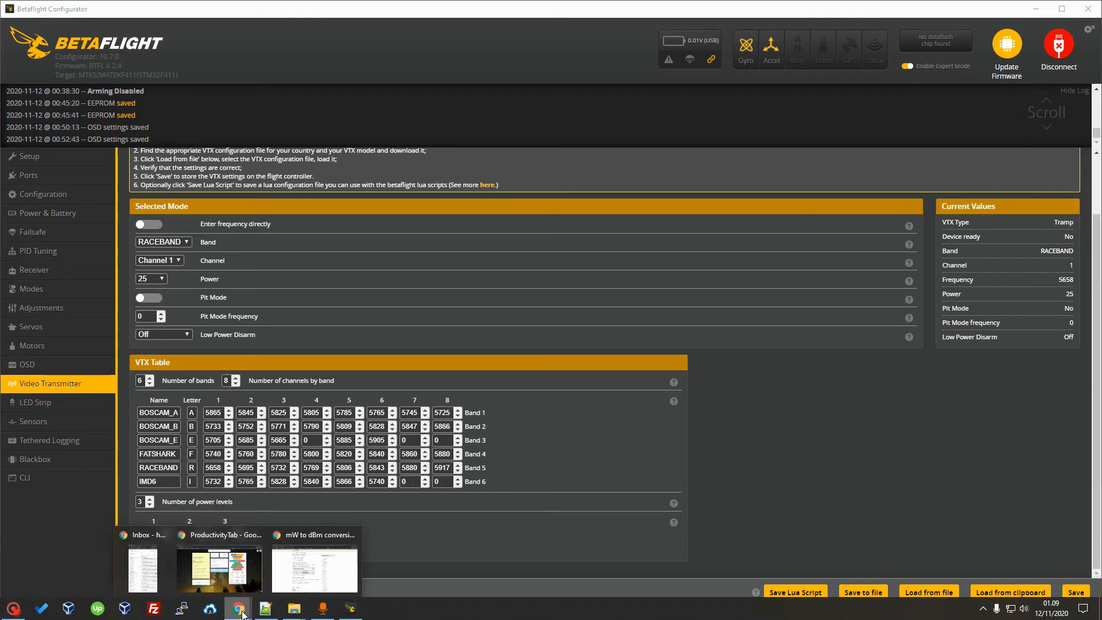
{"action": "left_click", "coordinate": [314, 562]}
{"action": "left_click", "coordinate": [185, 15]}
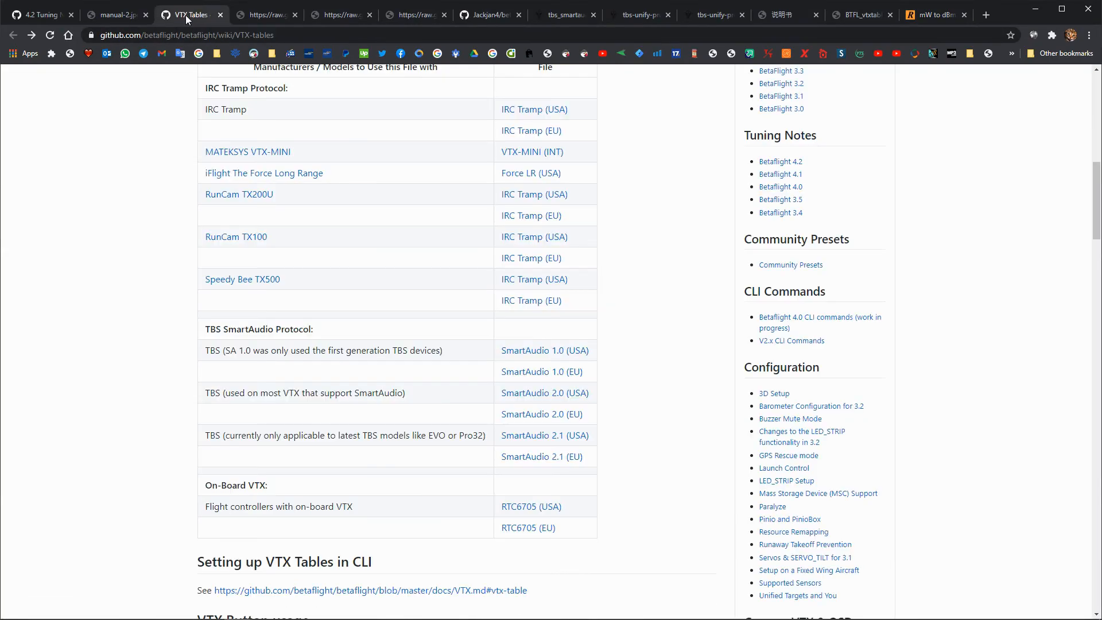
{"action": "scroll", "coordinate": [337, 396], "scroll_direction": "up", "scroll_amount": 7}
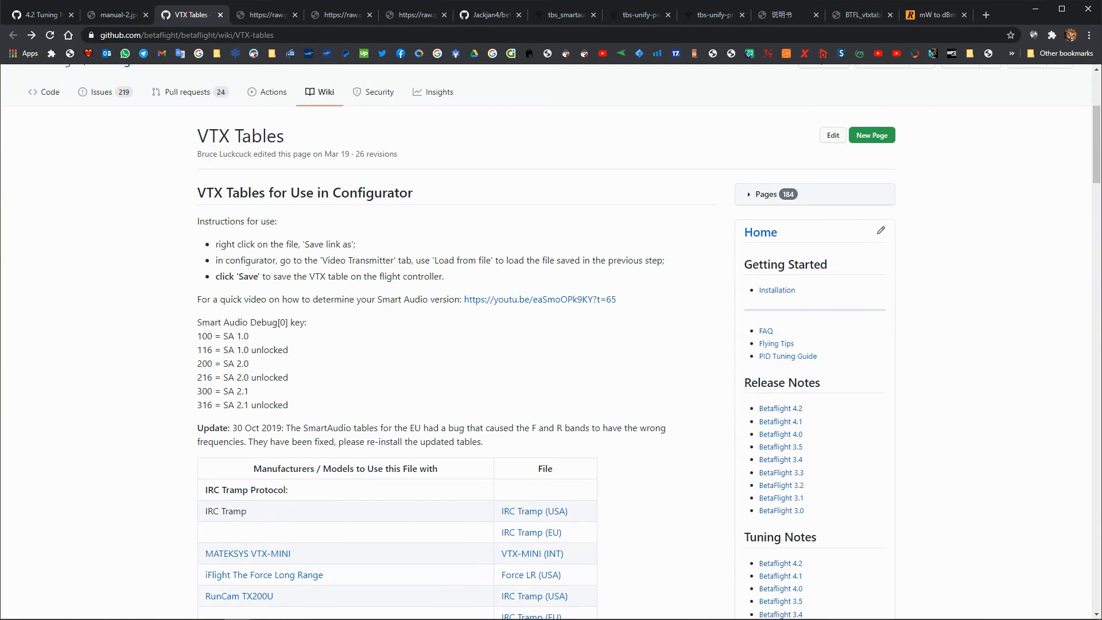
{"action": "left_click", "coordinate": [318, 35]}
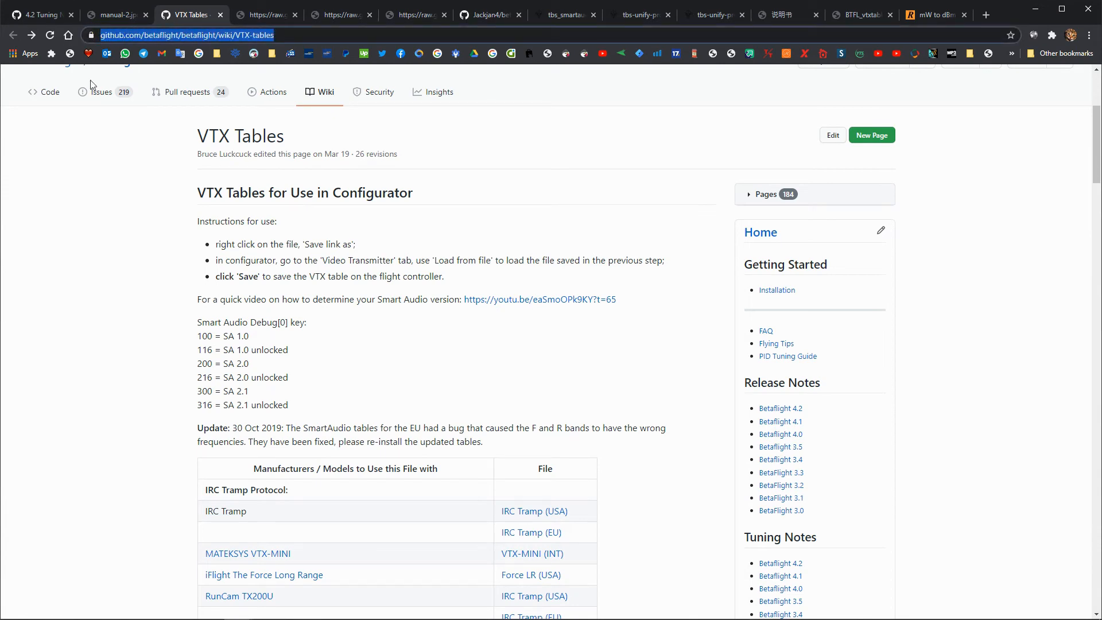
{"action": "scroll", "coordinate": [137, 444], "scroll_direction": "down", "scroll_amount": 9}
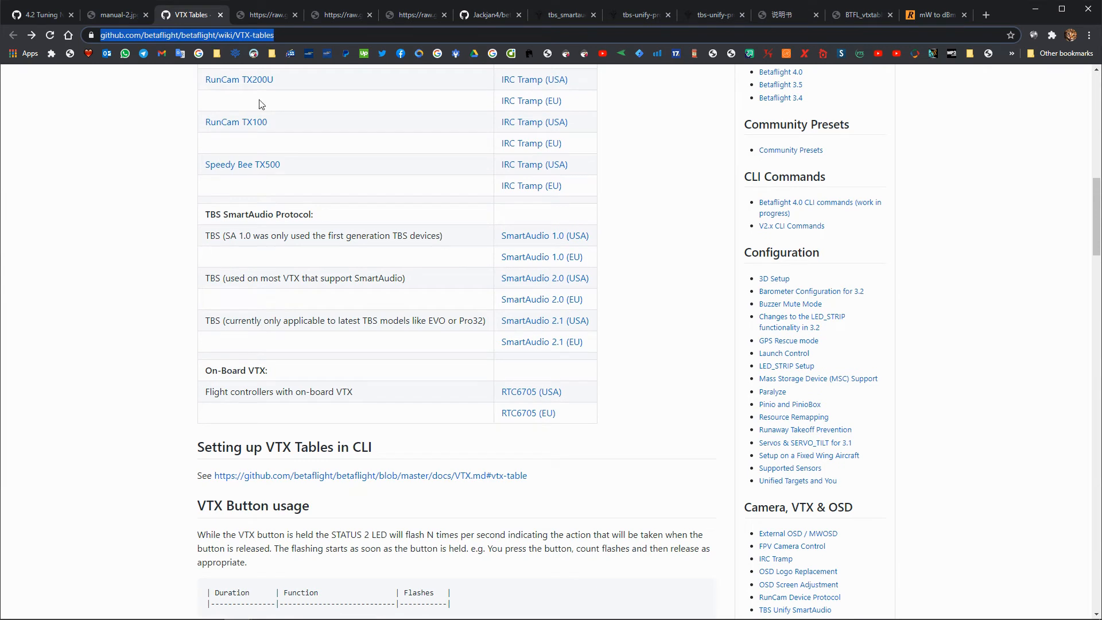
- Close the three raw VTX table file pages opened from the wiki
{"action": "left_click", "coordinate": [295, 15]}
{"action": "left_click", "coordinate": [296, 15]}
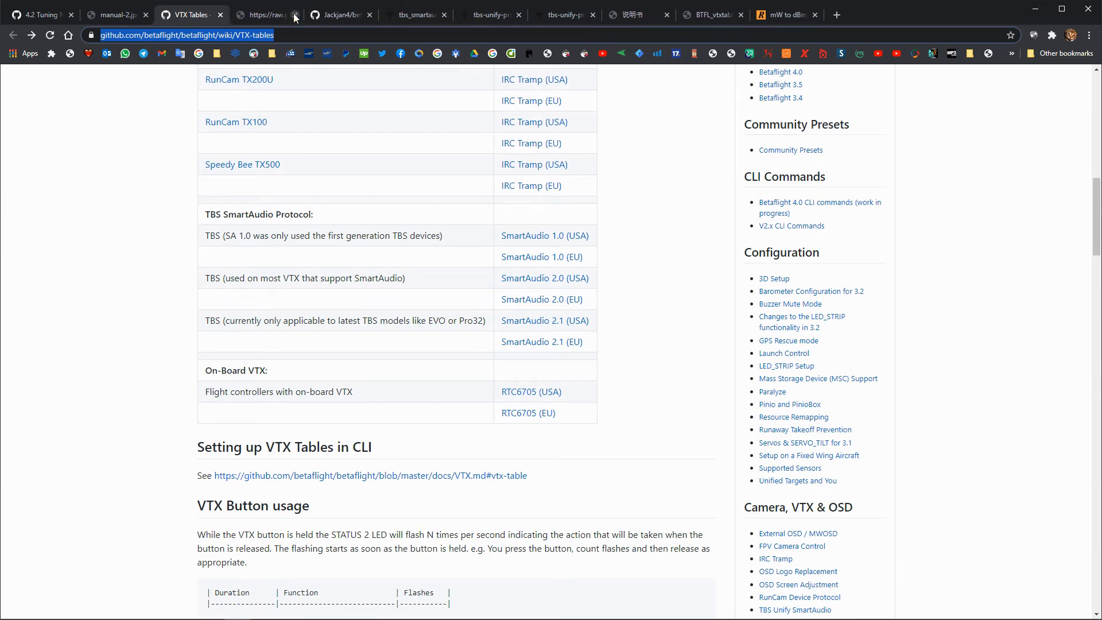
{"action": "left_click", "coordinate": [295, 15]}
- Show the betaflight-vtx-tables GitHub repository and highlight its web address
{"action": "left_click", "coordinate": [272, 18]}
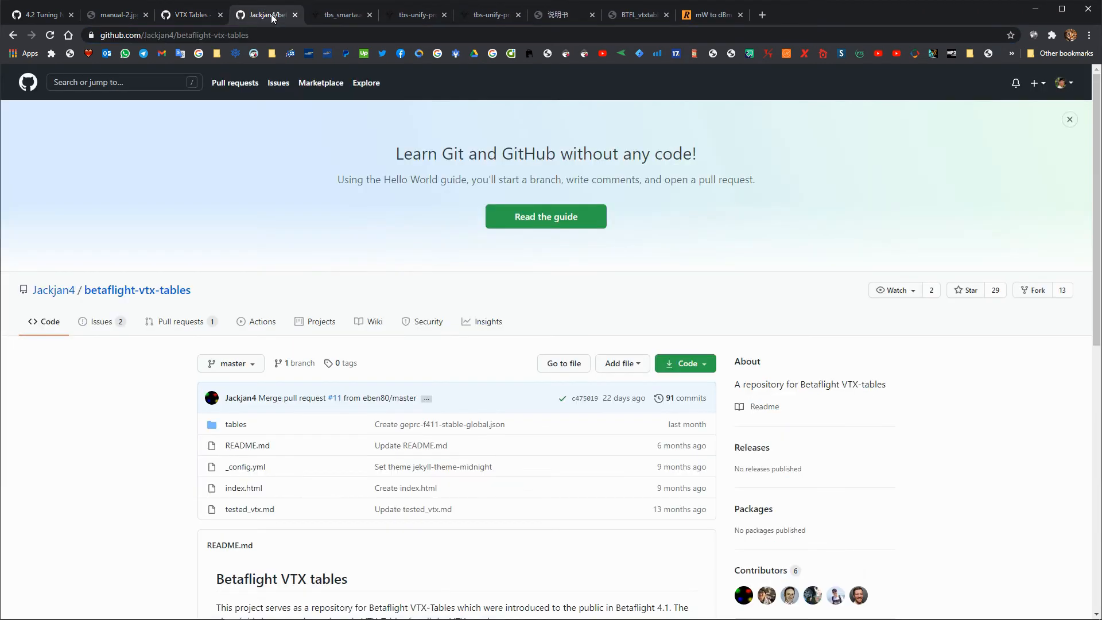
{"action": "left_click", "coordinate": [272, 36]}
{"action": "left_click_drag", "start_coordinate": [272, 36], "coordinate": [94, 35]}
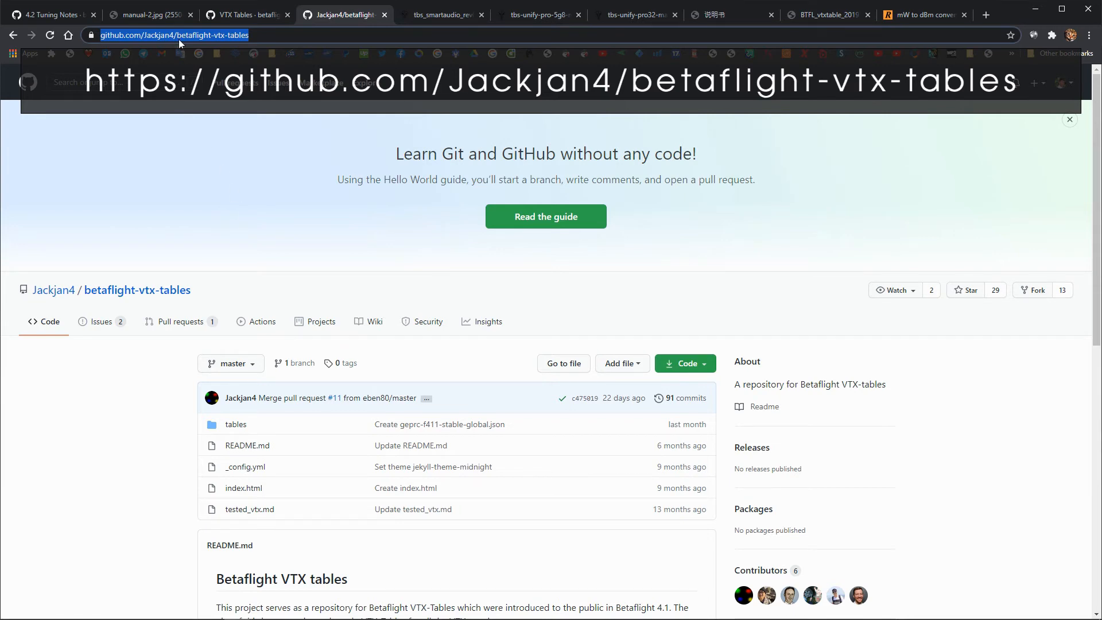
{"action": "left_click", "coordinate": [225, 251]}
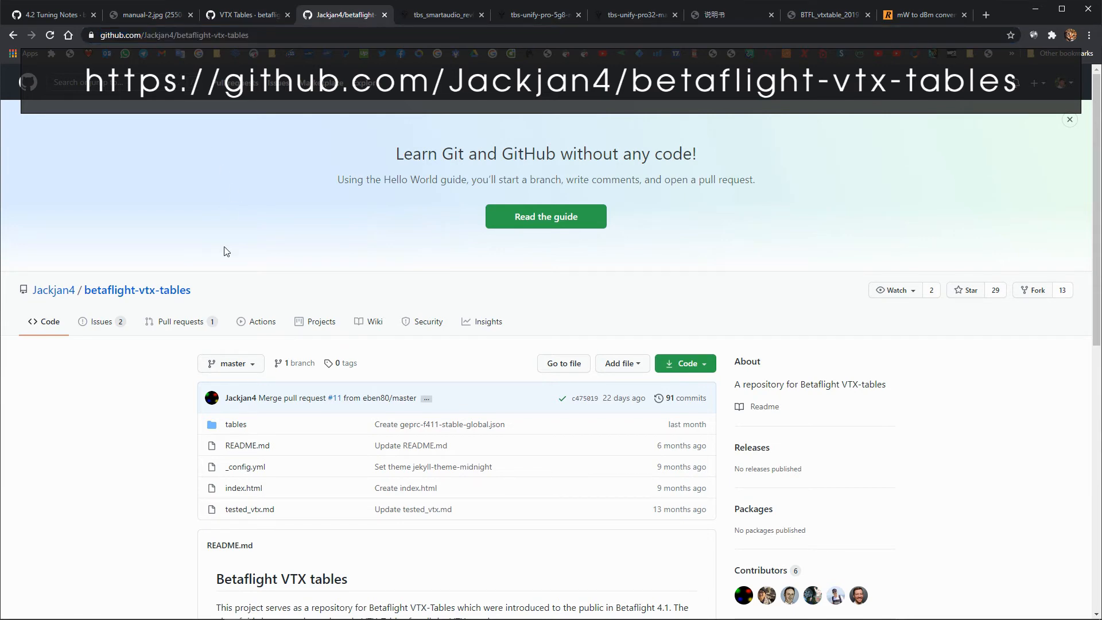
- Find the manufacturer downloads in the repository's README and open the AKK tables folder in a new tab
{"action": "scroll", "coordinate": [131, 505], "scroll_direction": "down", "scroll_amount": 6}
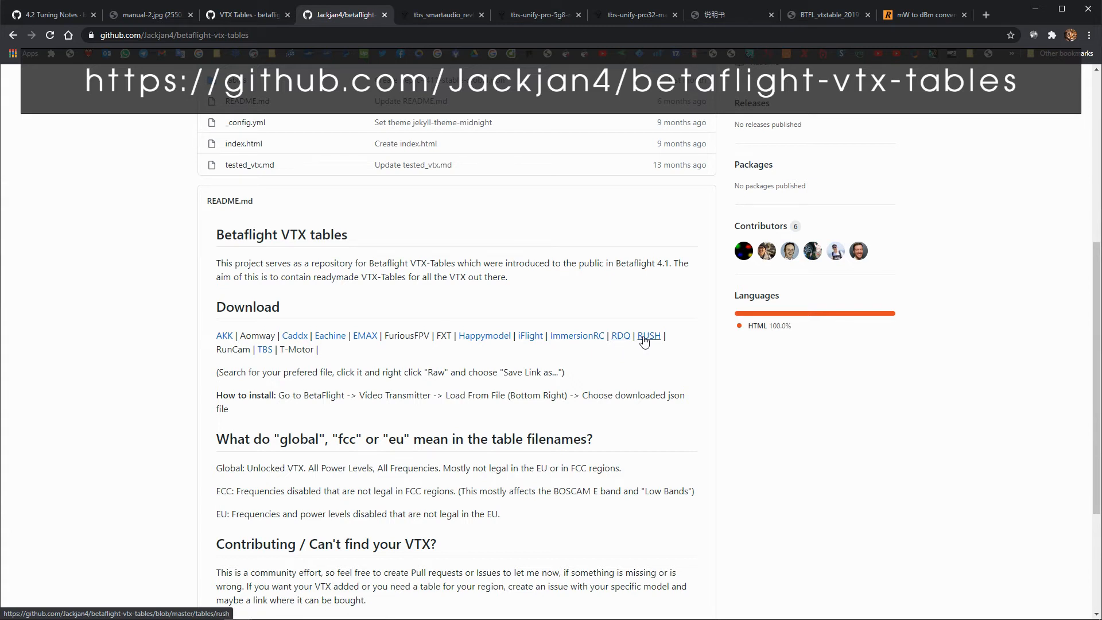
{"action": "right_click", "coordinate": [225, 340]}
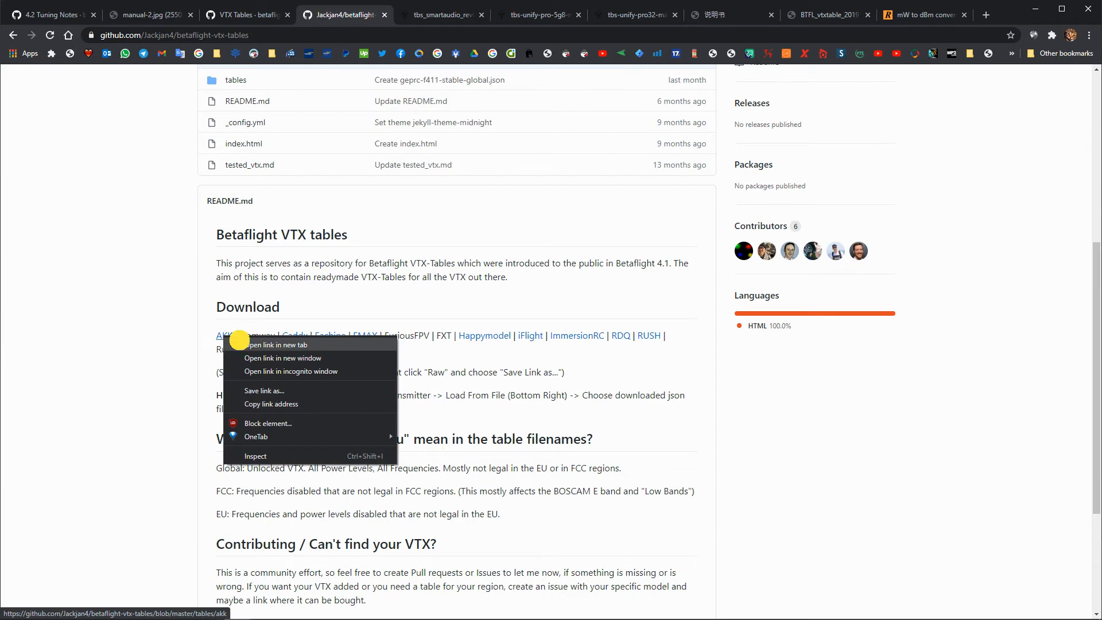
{"action": "left_click", "coordinate": [241, 343]}
{"action": "left_click", "coordinate": [399, 21]}
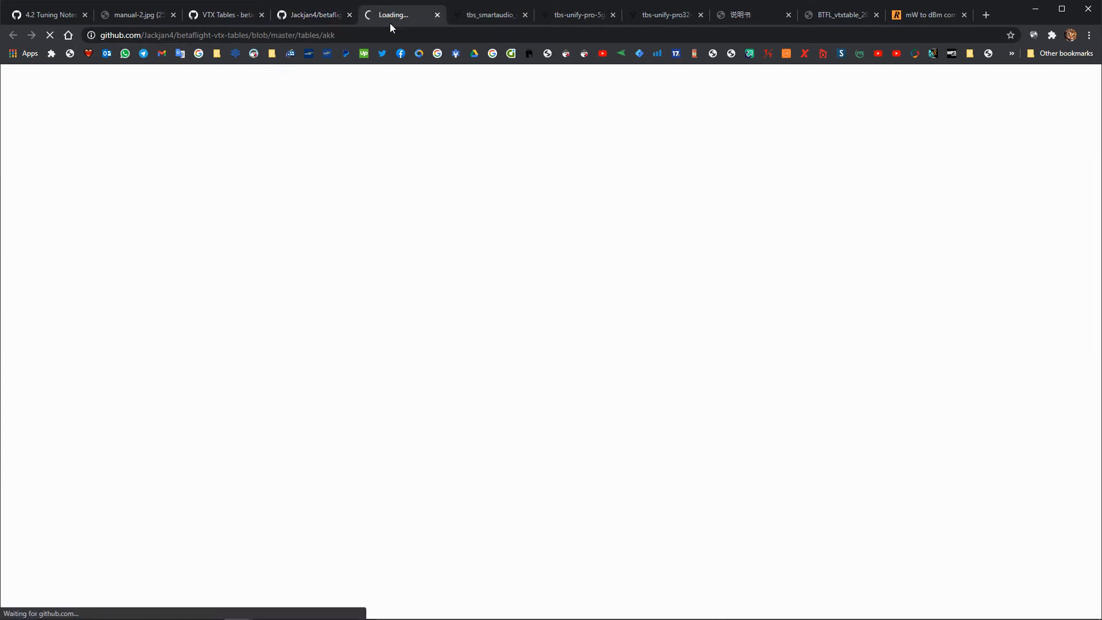
- Open akk-fx2-dominator-fcc.json from the AKK folder and examine its VTX table code, switching briefly to the wiki page
{"action": "scroll", "coordinate": [219, 315], "scroll_direction": "down", "scroll_amount": 2}
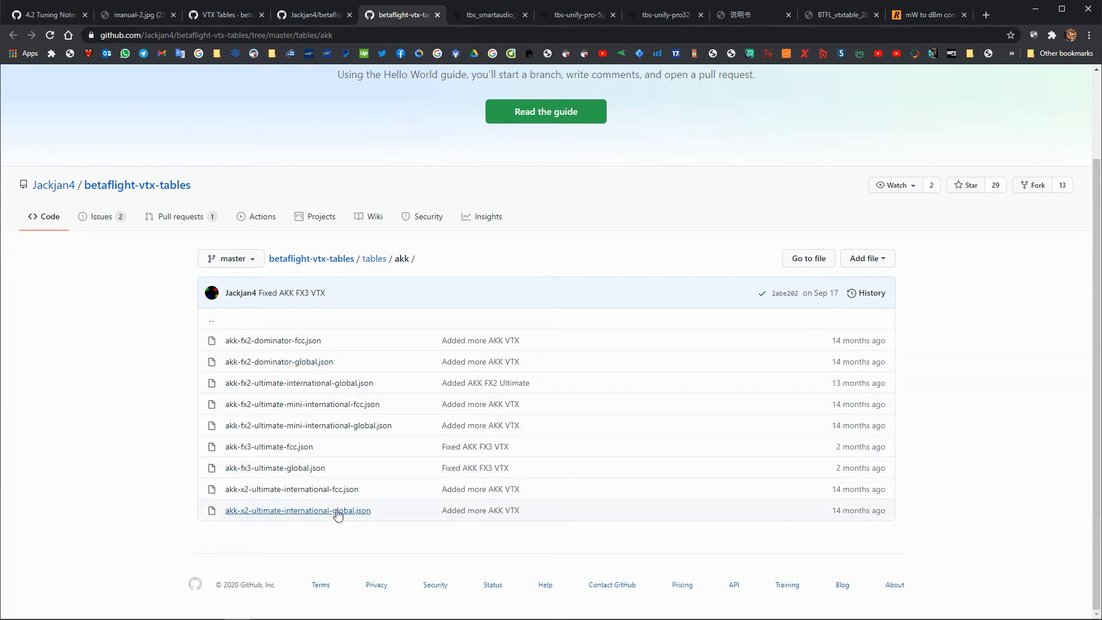
{"action": "left_click", "coordinate": [267, 341]}
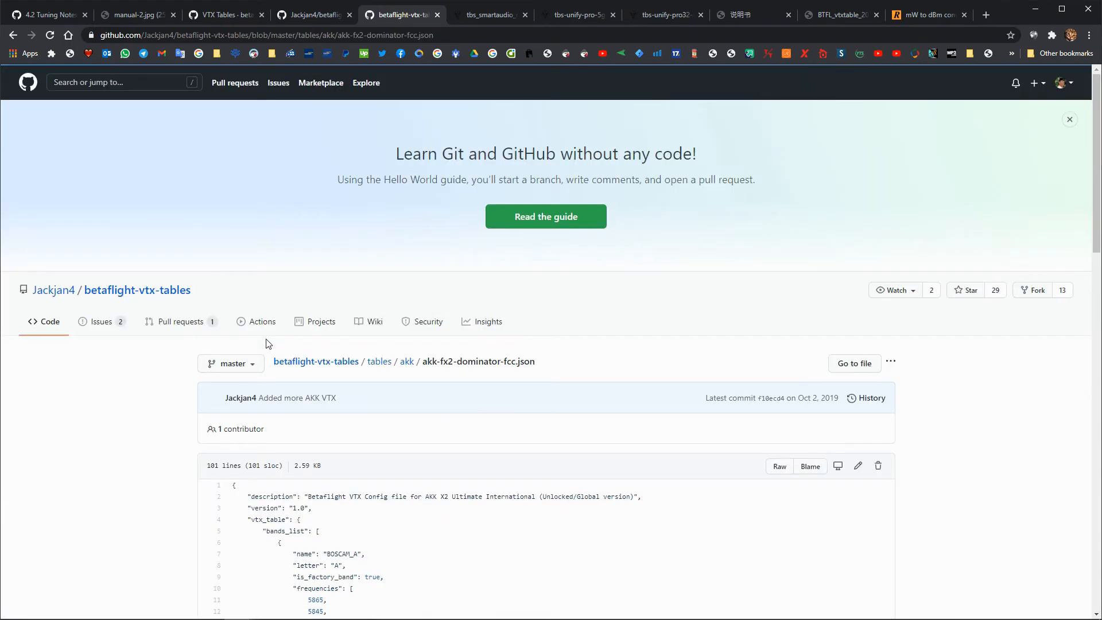
{"action": "scroll", "coordinate": [267, 344], "scroll_direction": "down", "scroll_amount": 5}
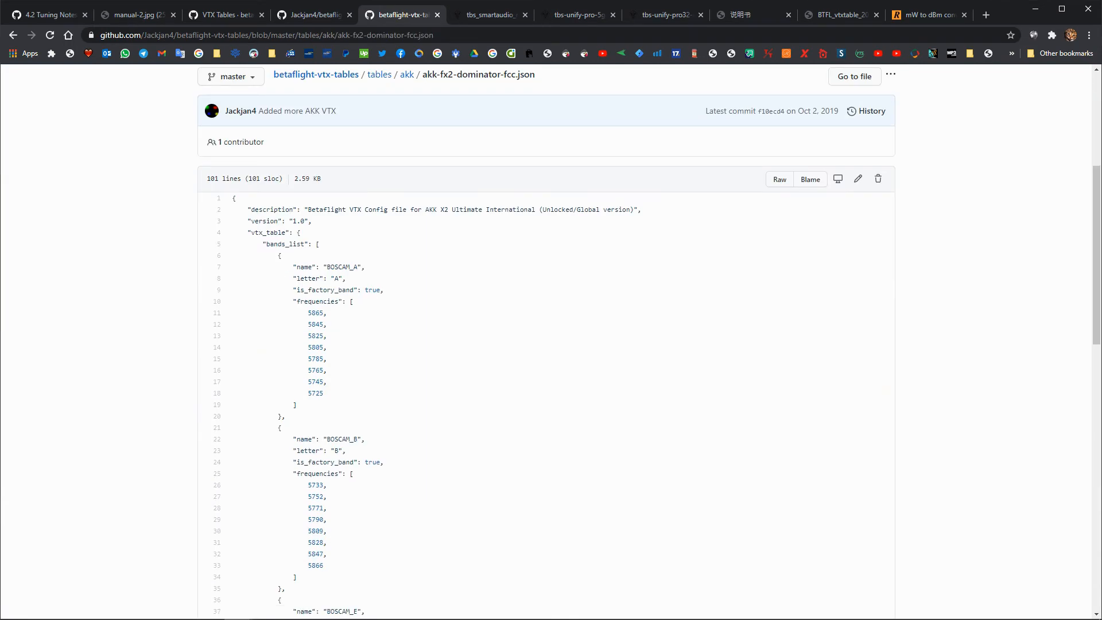
{"action": "left_click", "coordinate": [212, 16]}
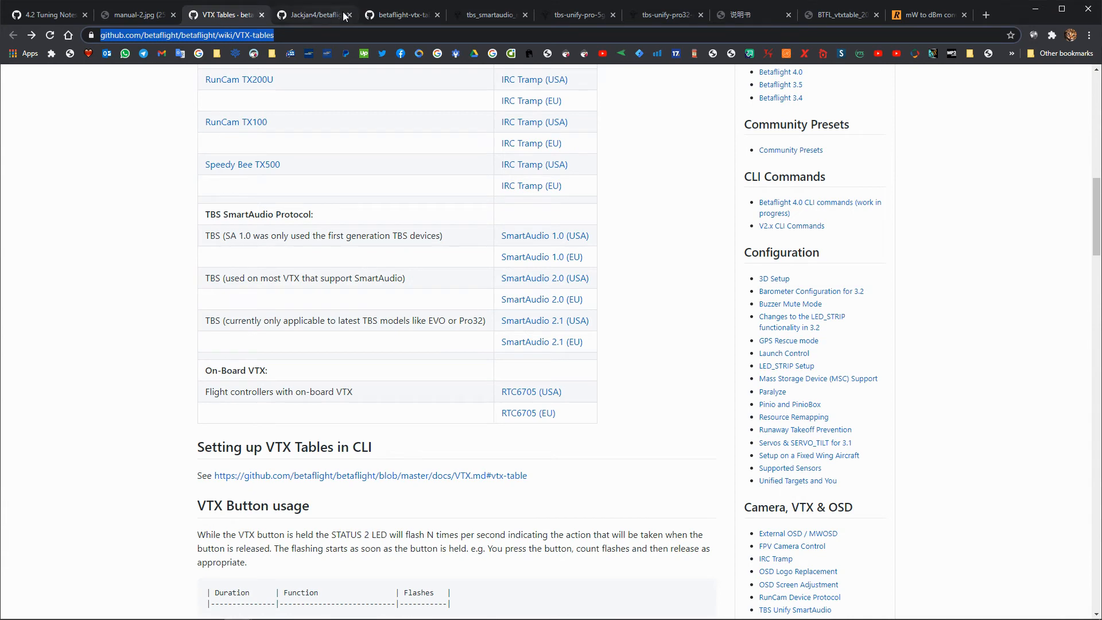
{"action": "left_click", "coordinate": [387, 14]}
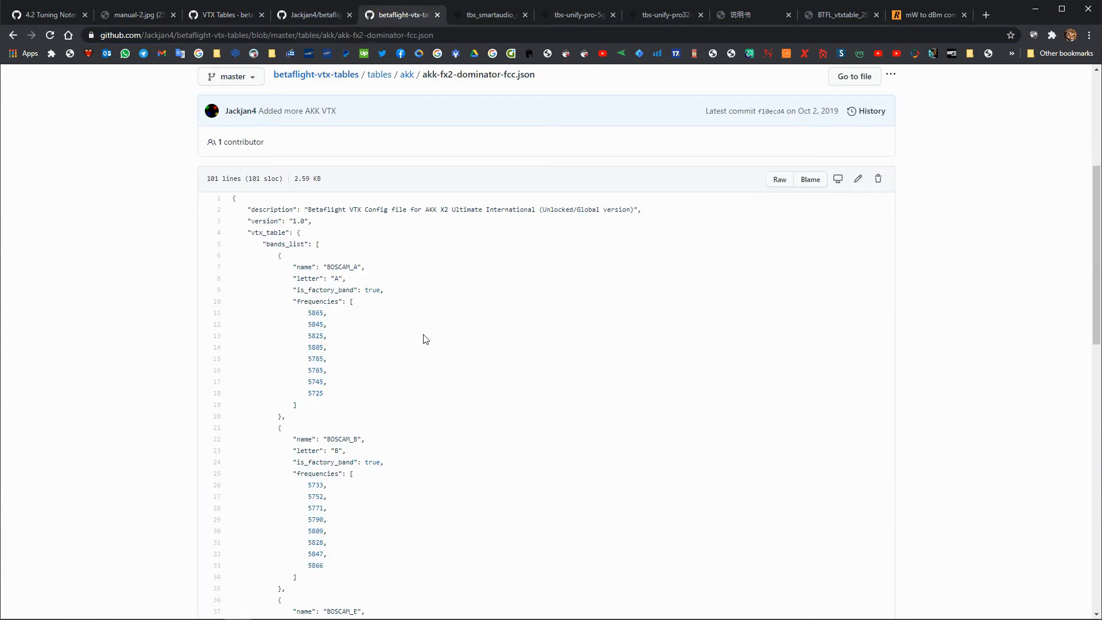
- Show the raw version of akk-fx2-dominator-fcc.json and its save dialog, then cancel without saving the file
{"action": "left_click", "coordinate": [776, 182]}
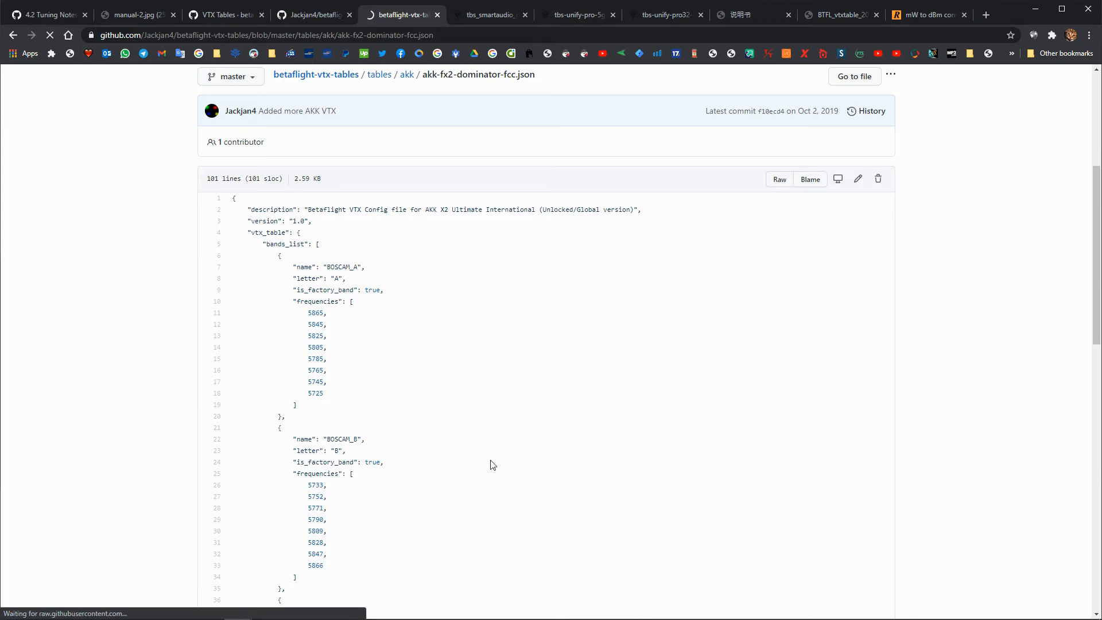
{"action": "scroll", "coordinate": [356, 425], "scroll_direction": "down", "scroll_amount": 5}
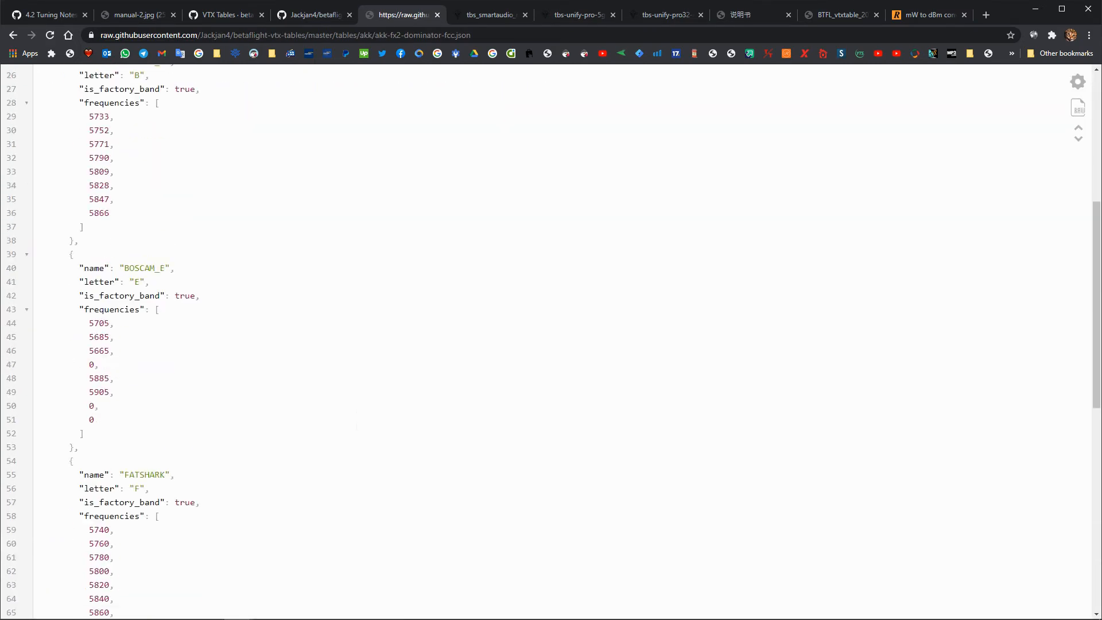
{"action": "scroll", "coordinate": [356, 426], "scroll_direction": "up", "scroll_amount": 5}
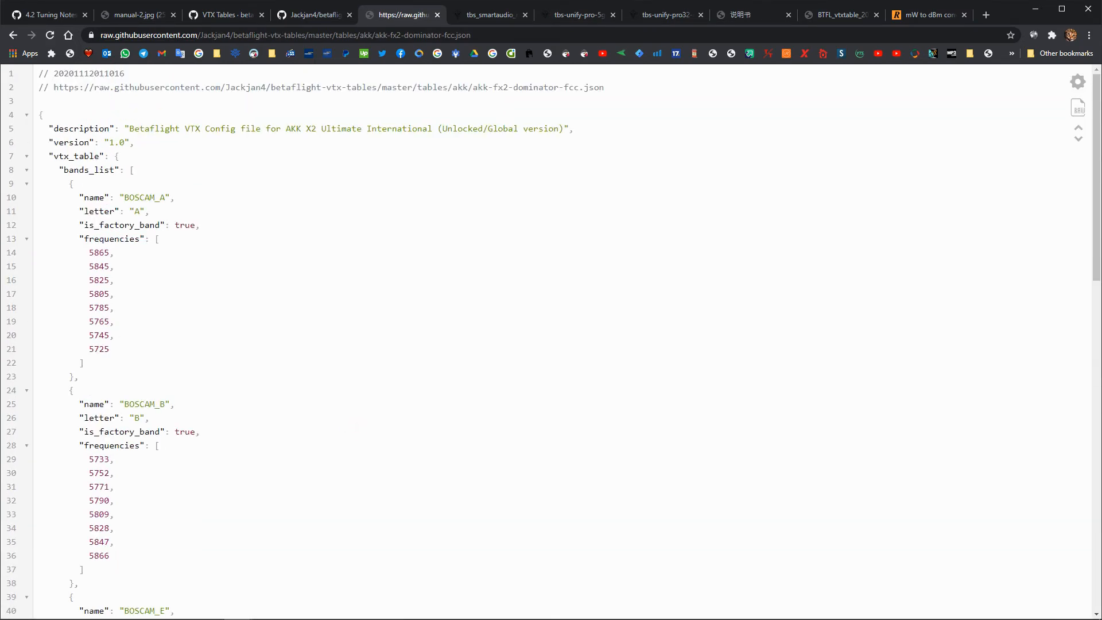
{"action": "key", "text": "ctrl+s"}
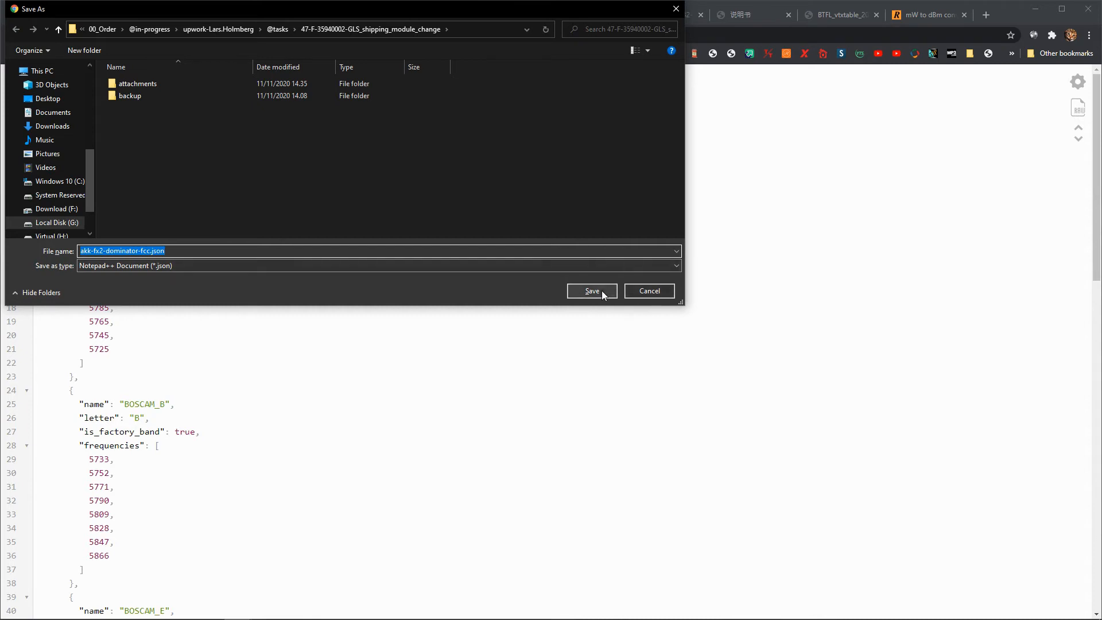
{"action": "left_click", "coordinate": [649, 291]}
- Switch to Betaflight Configurator, set the VTX power values to 25, 100 and 200, label the last two levels 100 and 200, and save
{"action": "left_click", "coordinate": [349, 610]}
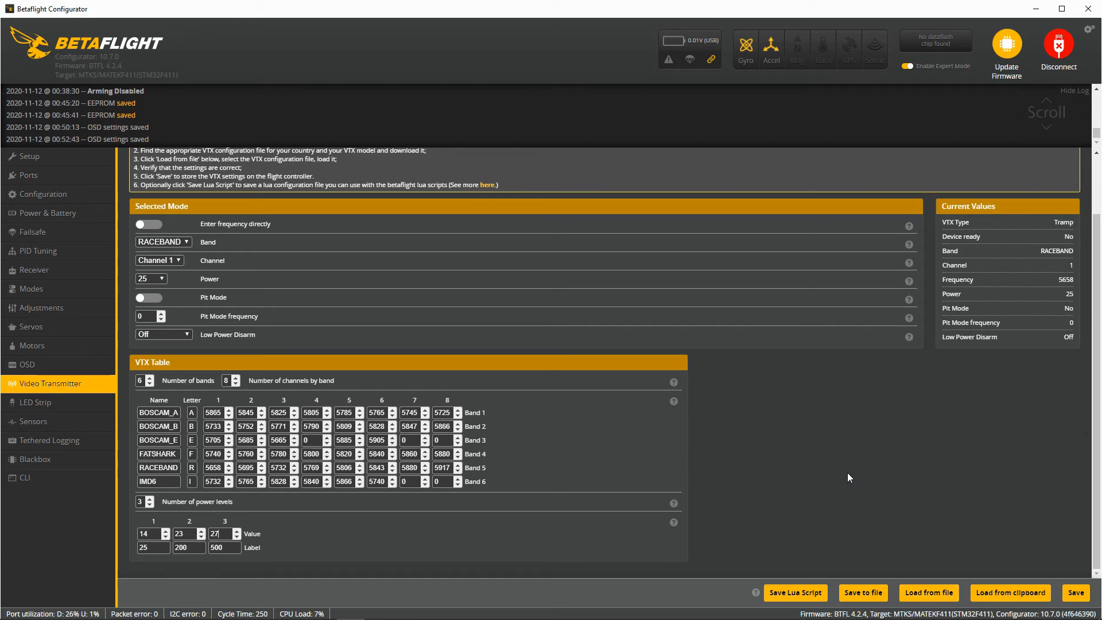
{"action": "left_click_drag", "start_coordinate": [149, 534], "coordinate": [101, 532]}
{"action": "type", "text": "25"}
{"action": "double_click", "coordinate": [179, 534]}
{"action": "type", "text": "100"}
{"action": "left_click", "coordinate": [178, 547]}
{"action": "type", "text": "100"}
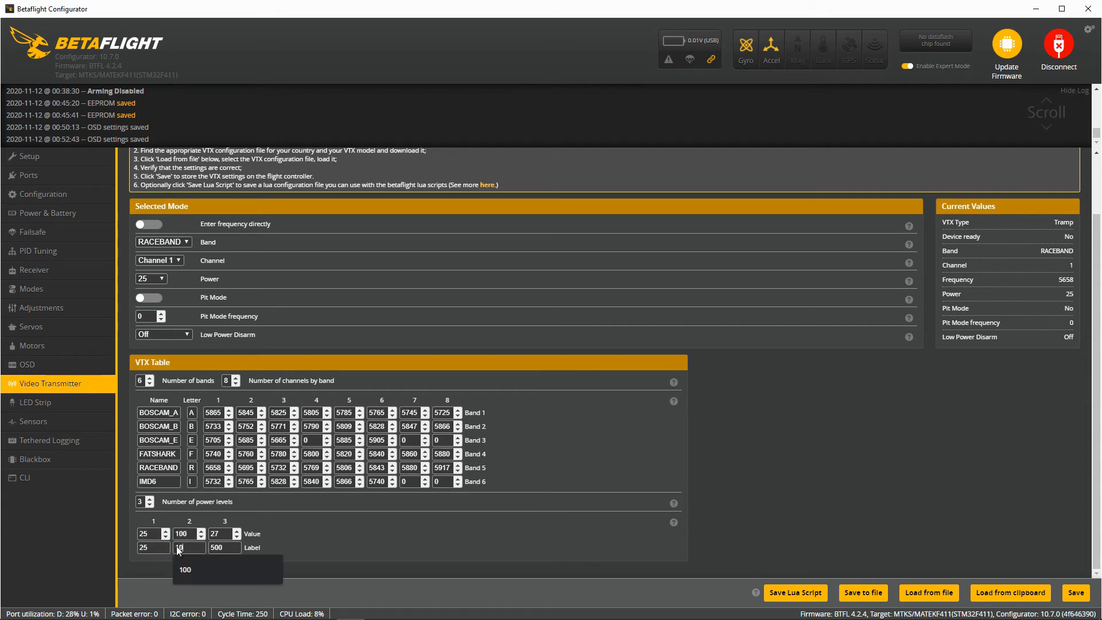
{"action": "key", "text": "Tab"}
{"action": "type", "text": "200"}
{"action": "key", "text": "Tab"}
{"action": "type", "text": "200"}
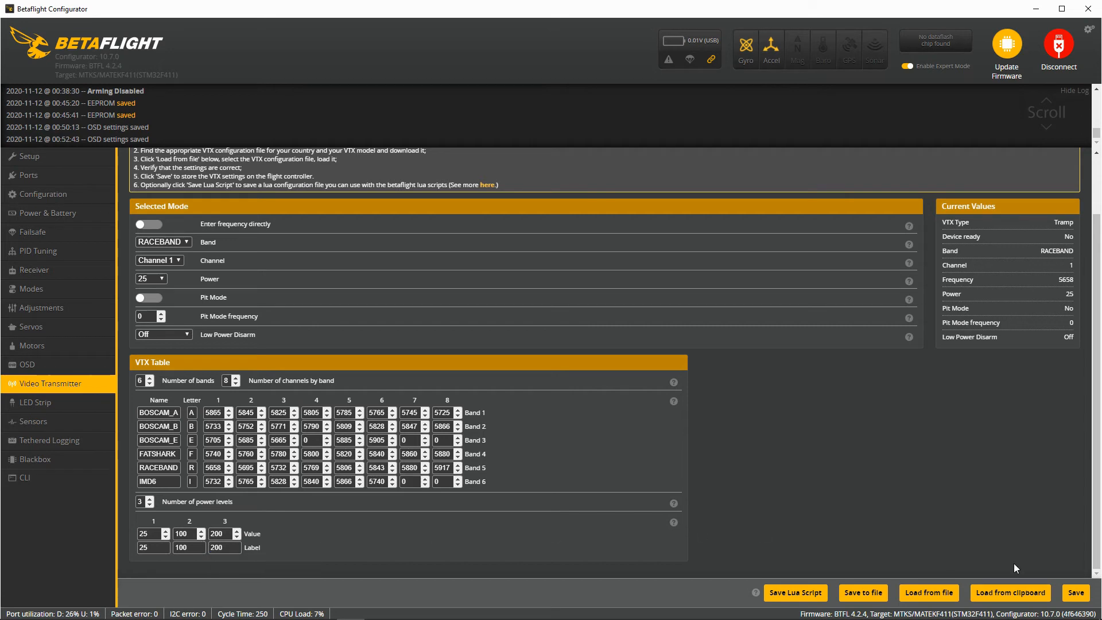
{"action": "left_click", "coordinate": [1077, 594]}
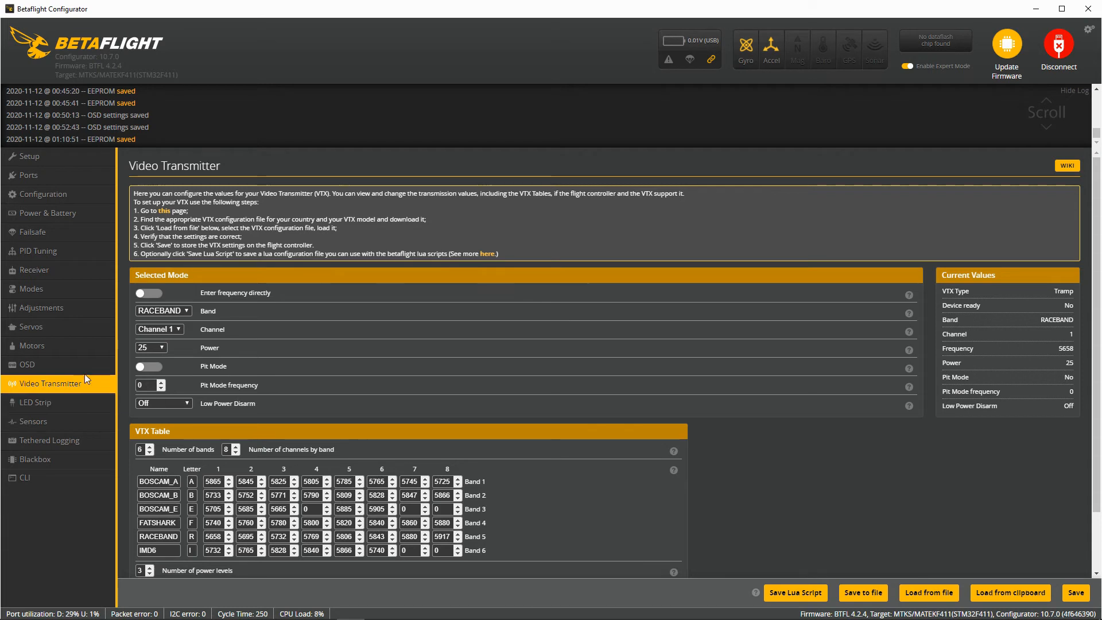
- Open the PID tuning settings, try a Stick Response Gain of 1 and discard the change by refreshing the PID data
{"action": "left_click", "coordinate": [83, 253]}
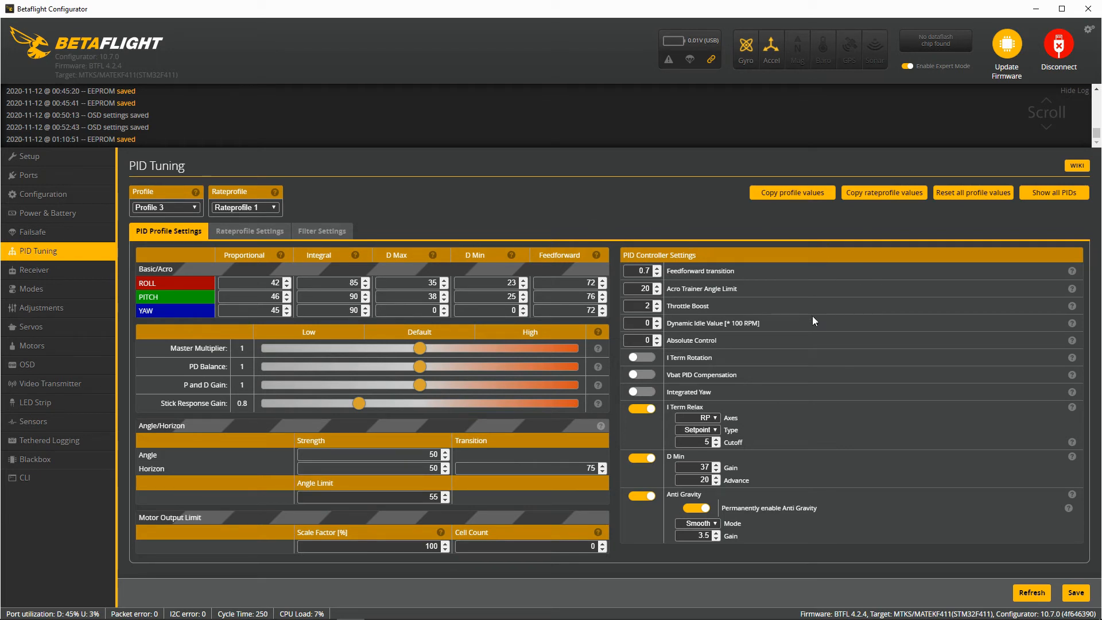
{"action": "left_click_drag", "start_coordinate": [359, 403], "coordinate": [420, 403]}
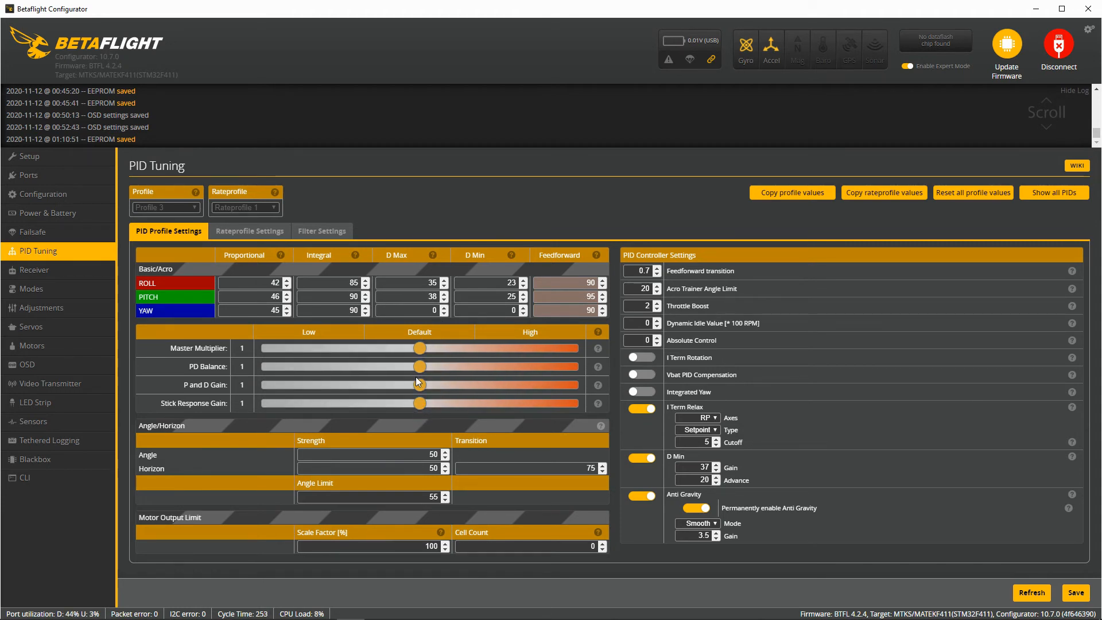
{"action": "left_click", "coordinate": [1031, 592]}
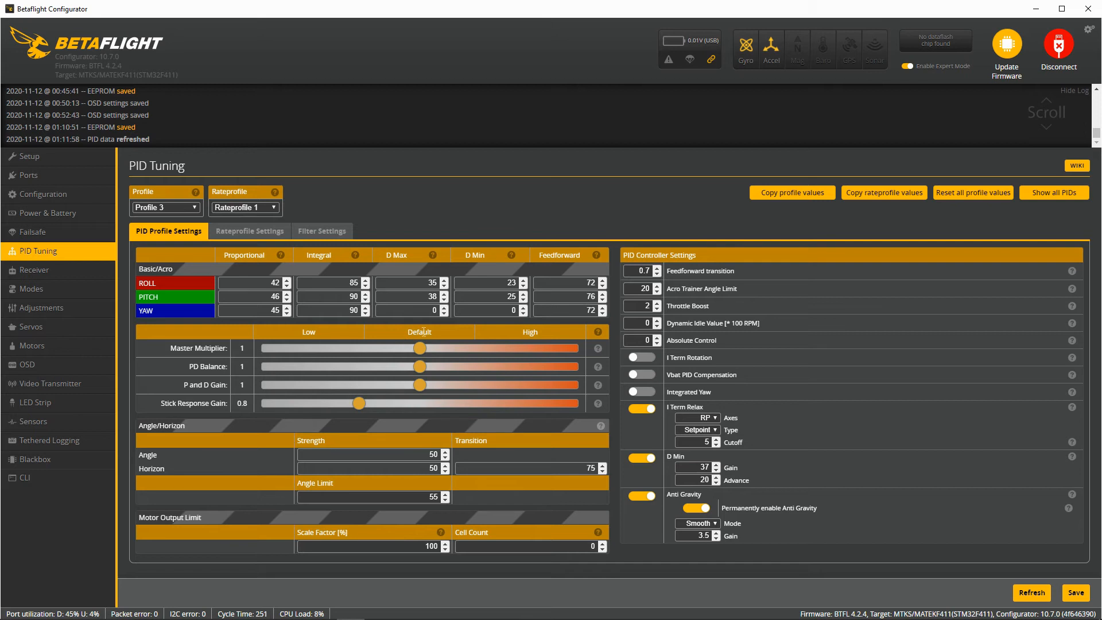
- Look over the list of PID profiles and the rateprofile settings, including the rateprofile list and the RC Rate and Rate values
{"action": "left_click", "coordinate": [193, 210]}
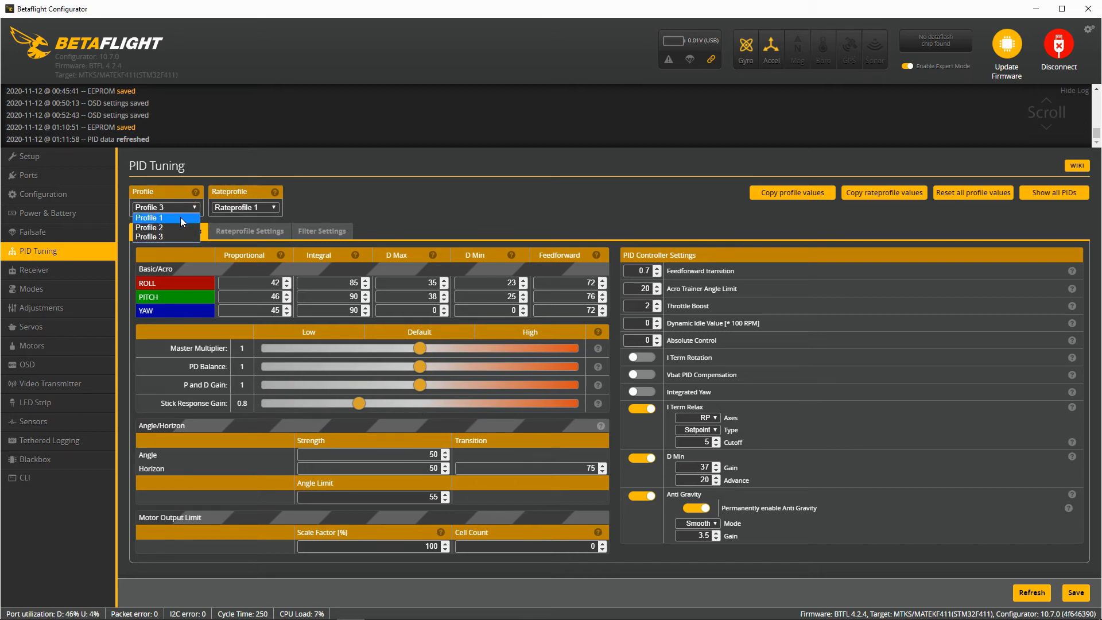
{"action": "left_click", "coordinate": [443, 196]}
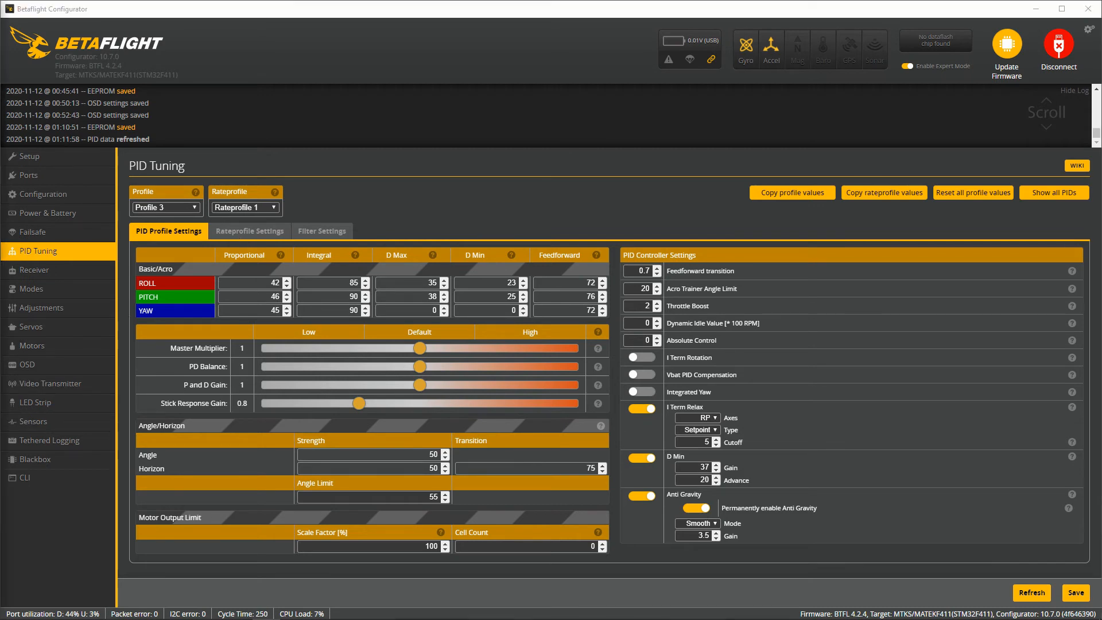
{"action": "left_click", "coordinate": [235, 233]}
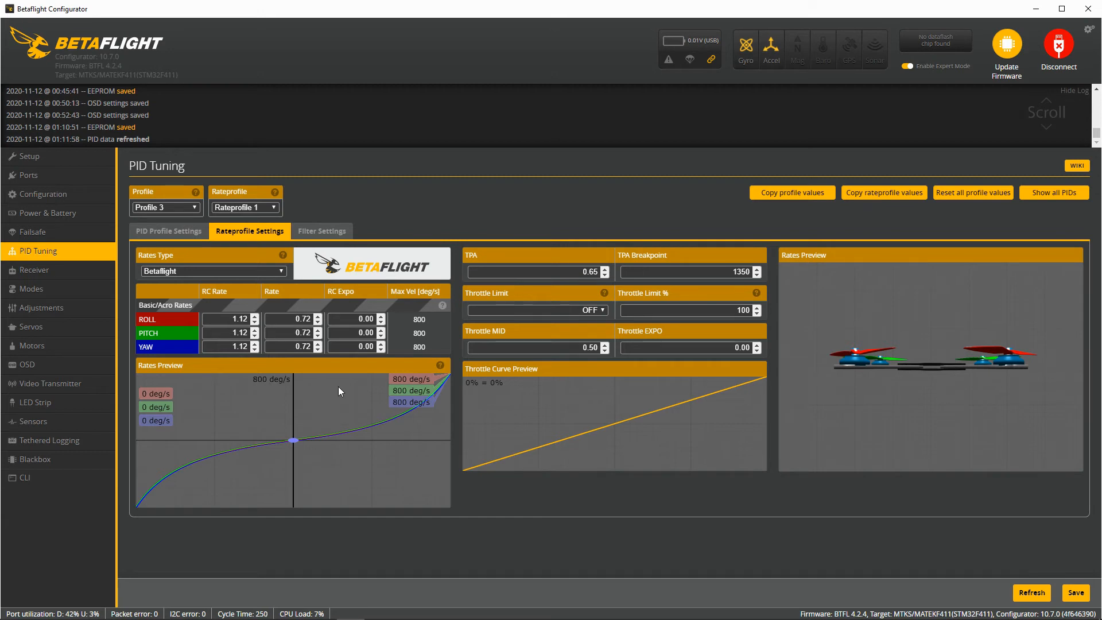
{"action": "left_click", "coordinate": [266, 207]}
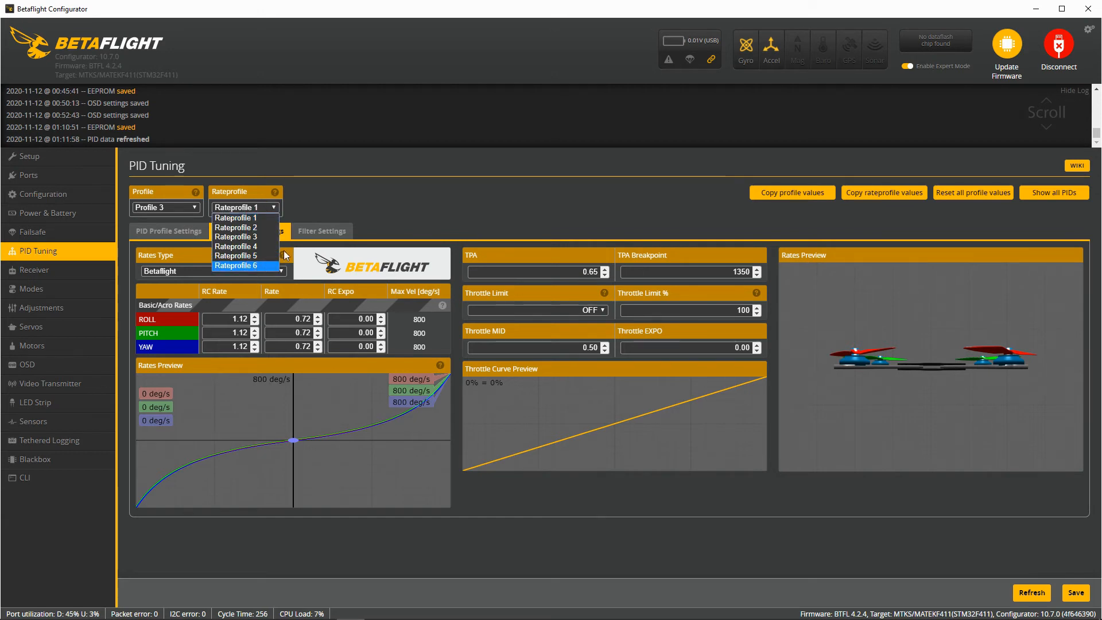
{"action": "left_click", "coordinate": [478, 220]}
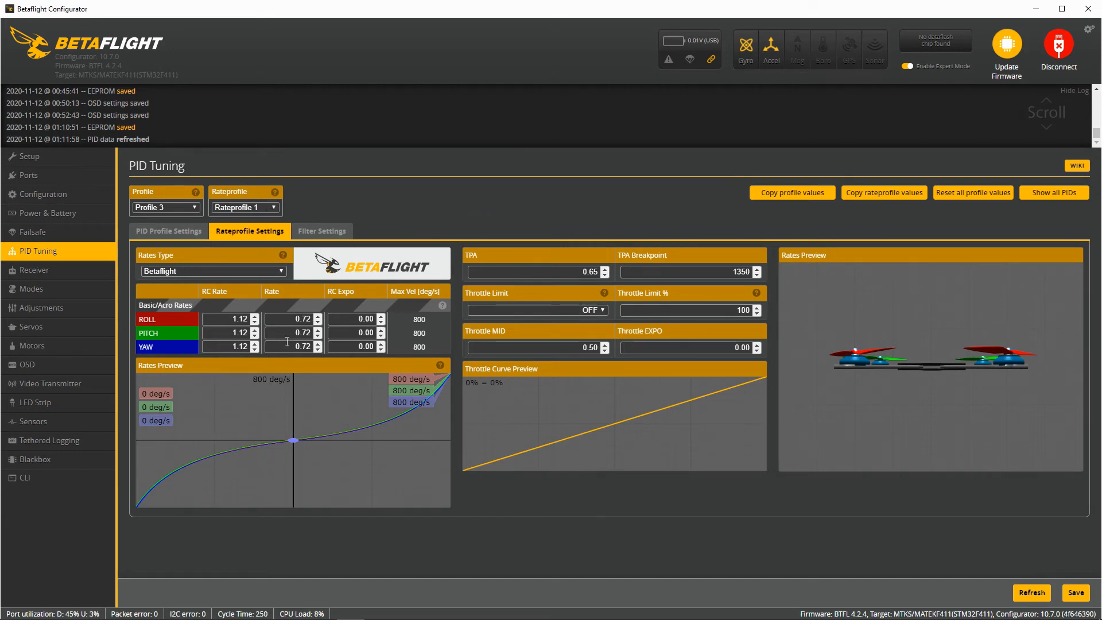
{"action": "double_click", "coordinate": [224, 320]}
{"action": "left_click", "coordinate": [231, 334]}
{"action": "double_click", "coordinate": [233, 347]}
{"action": "double_click", "coordinate": [283, 319]}
- Look at the options for copying profile and rateprofile values to another profile, cancel both, and refresh the PID data
{"action": "left_click", "coordinate": [763, 194]}
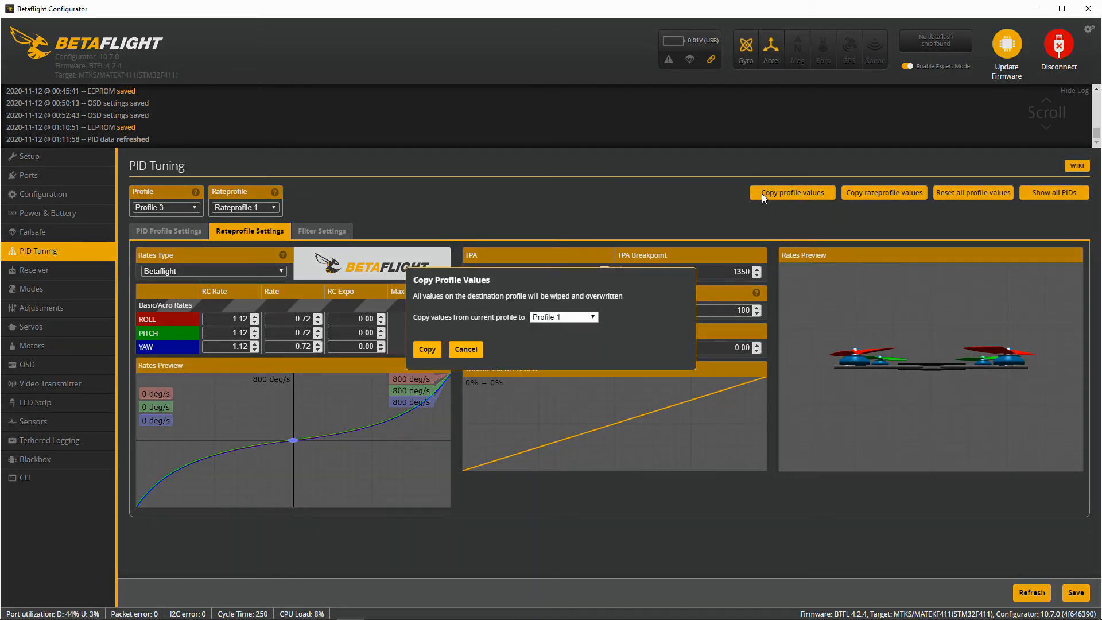
{"action": "left_click", "coordinate": [466, 349]}
{"action": "left_click", "coordinate": [896, 193]}
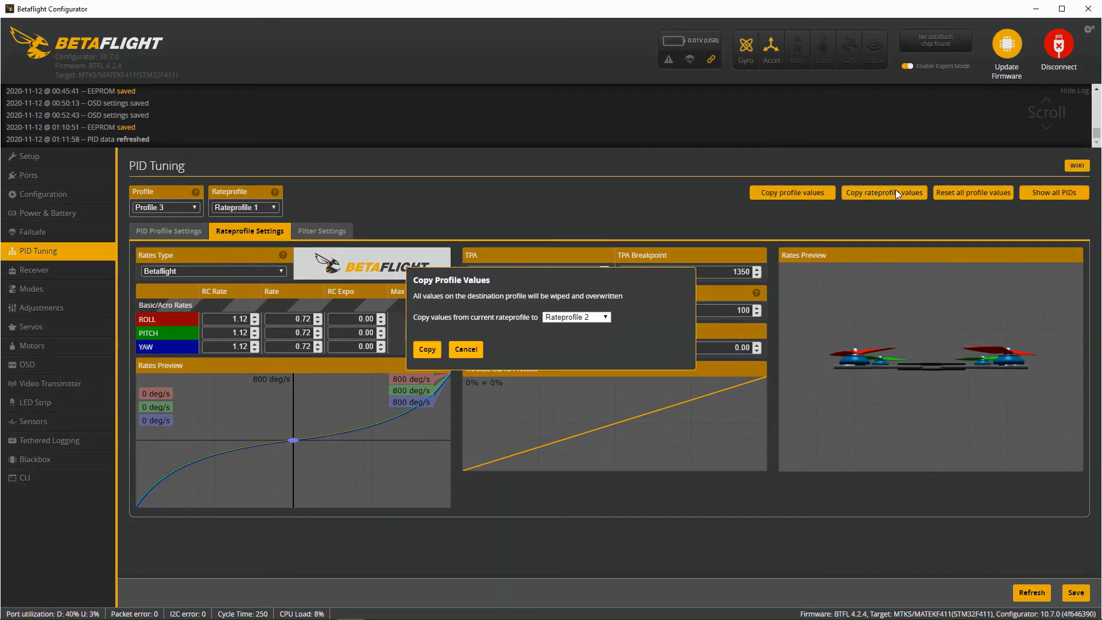
{"action": "left_click", "coordinate": [589, 319]}
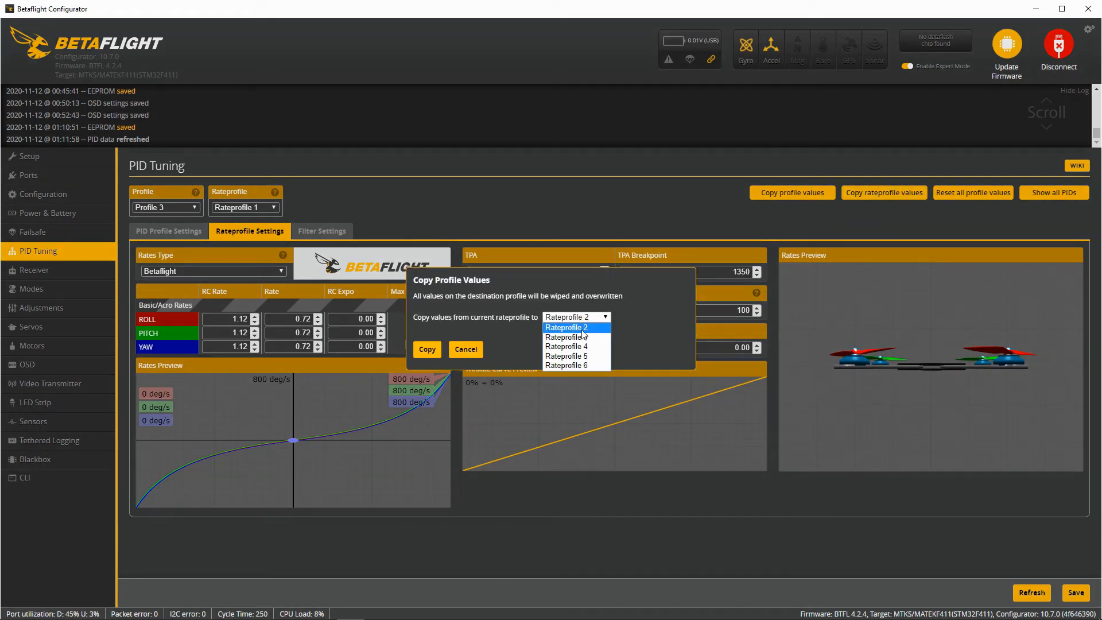
{"action": "left_click", "coordinate": [605, 205]}
{"action": "left_click", "coordinate": [472, 349]}
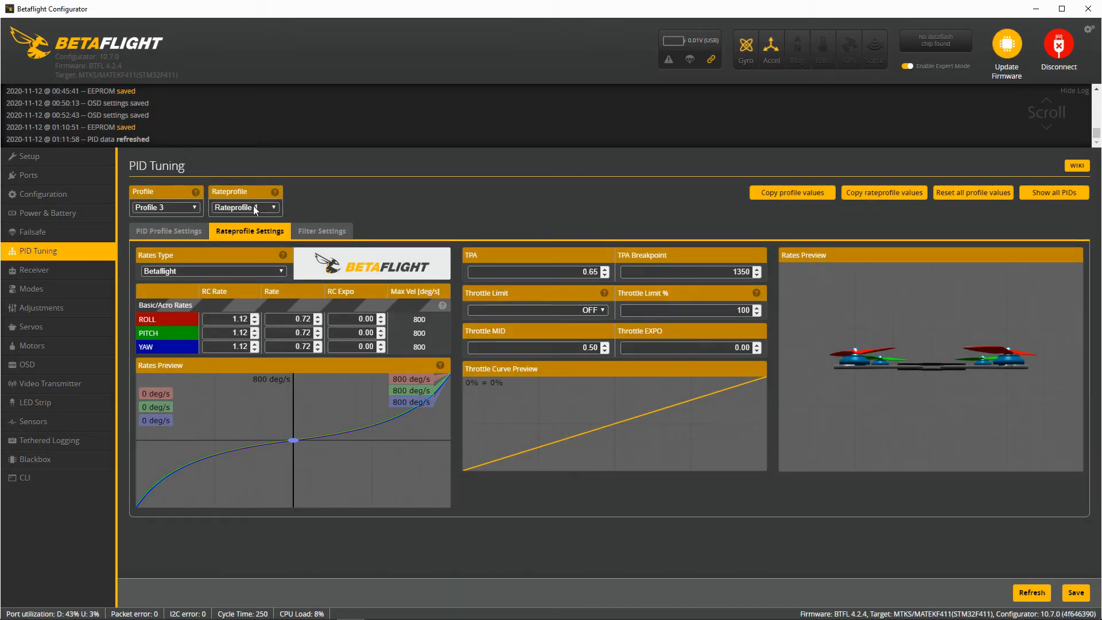
{"action": "left_click", "coordinate": [1035, 595]}
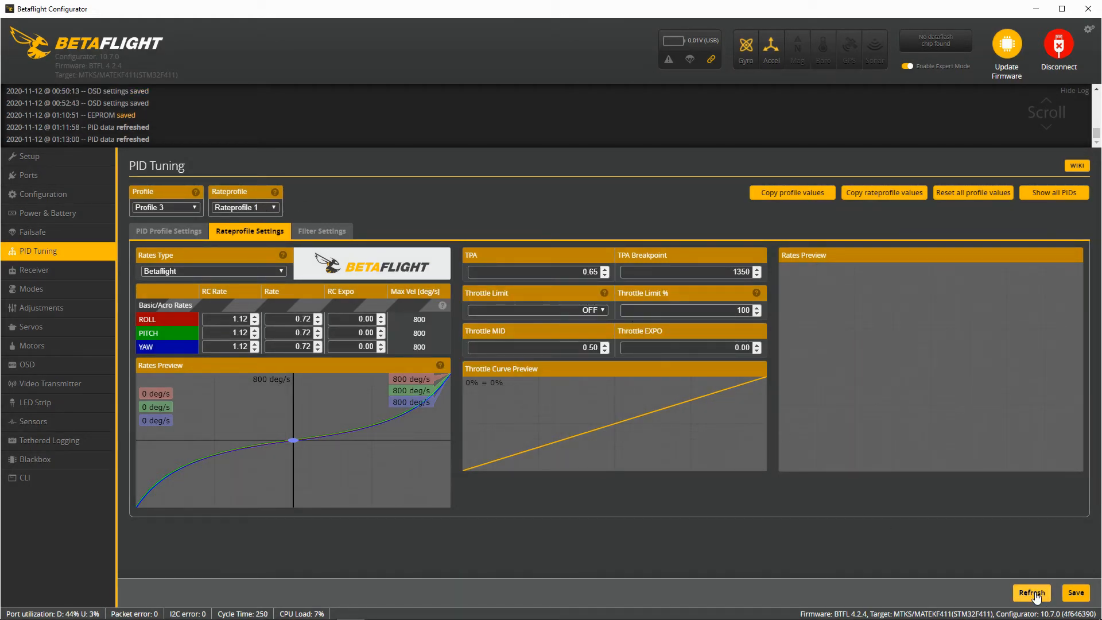
- Compare the rate values of Rateprofiles 2, 3 and 4, especially RC Expo, and return to Rateprofile 1
{"action": "left_click", "coordinate": [253, 208]}
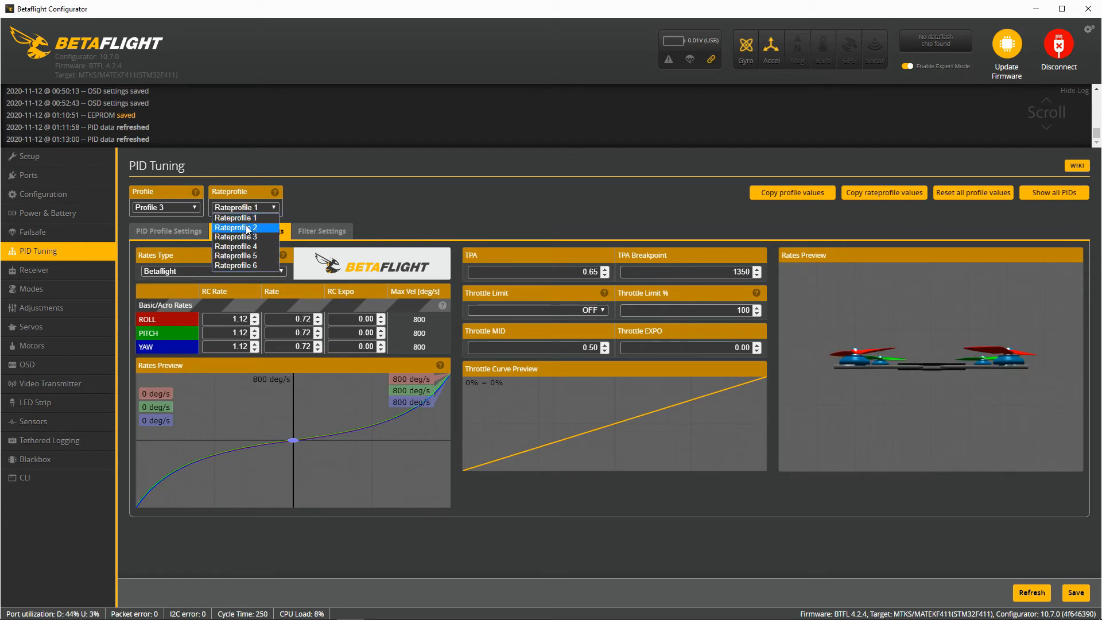
{"action": "left_click", "coordinate": [246, 227]}
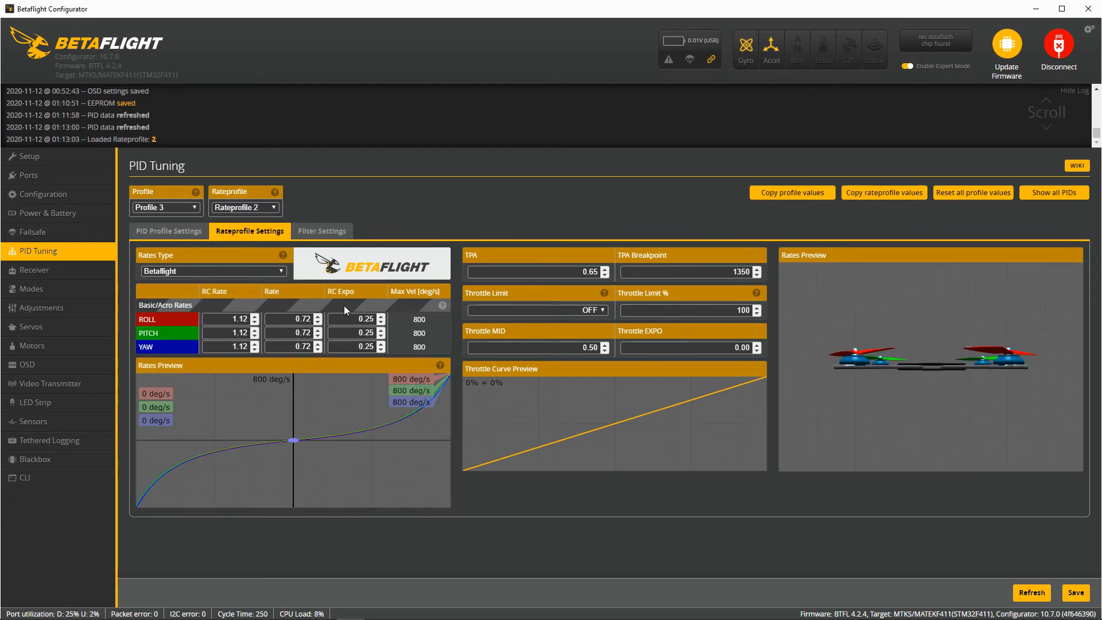
{"action": "left_click_drag", "start_coordinate": [329, 291], "coordinate": [363, 292]}
{"action": "double_click", "coordinate": [361, 319]}
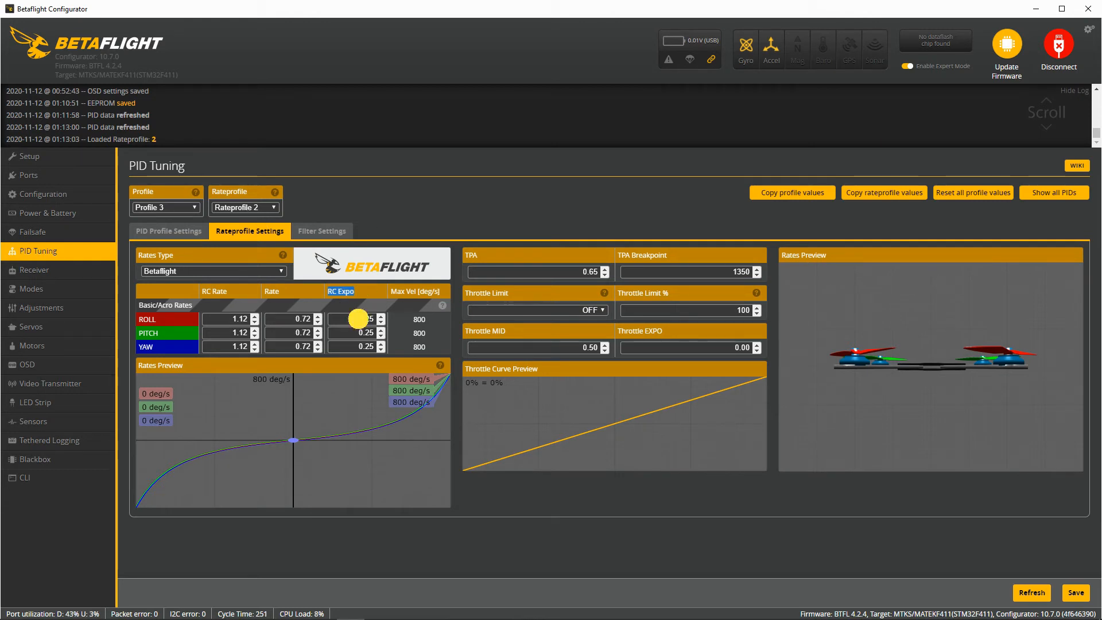
{"action": "double_click", "coordinate": [376, 332]}
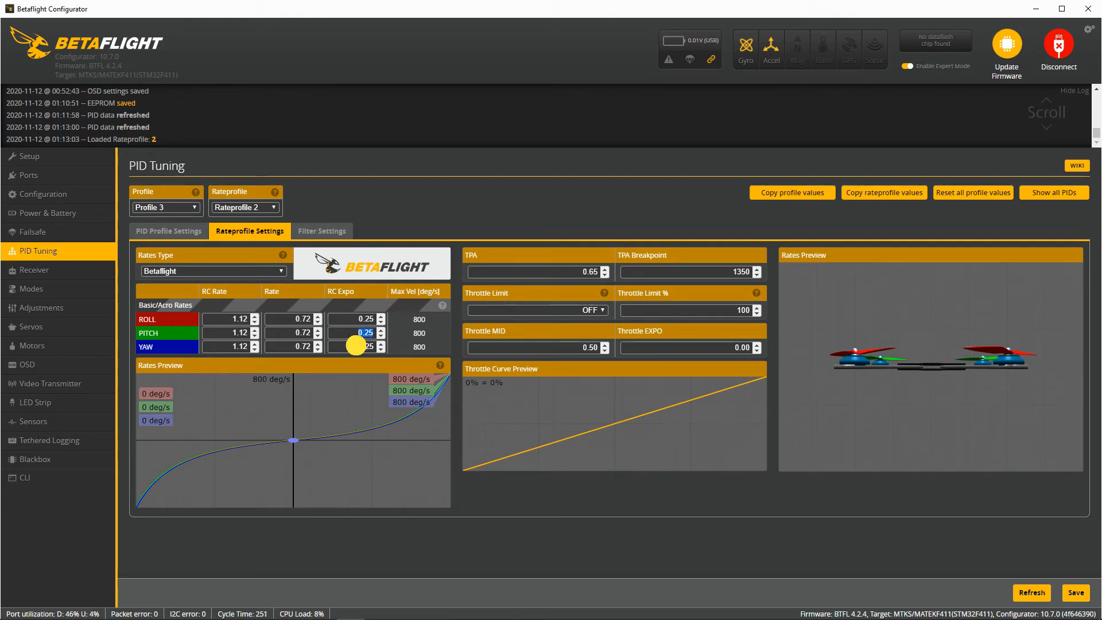
{"action": "left_click", "coordinate": [266, 208]}
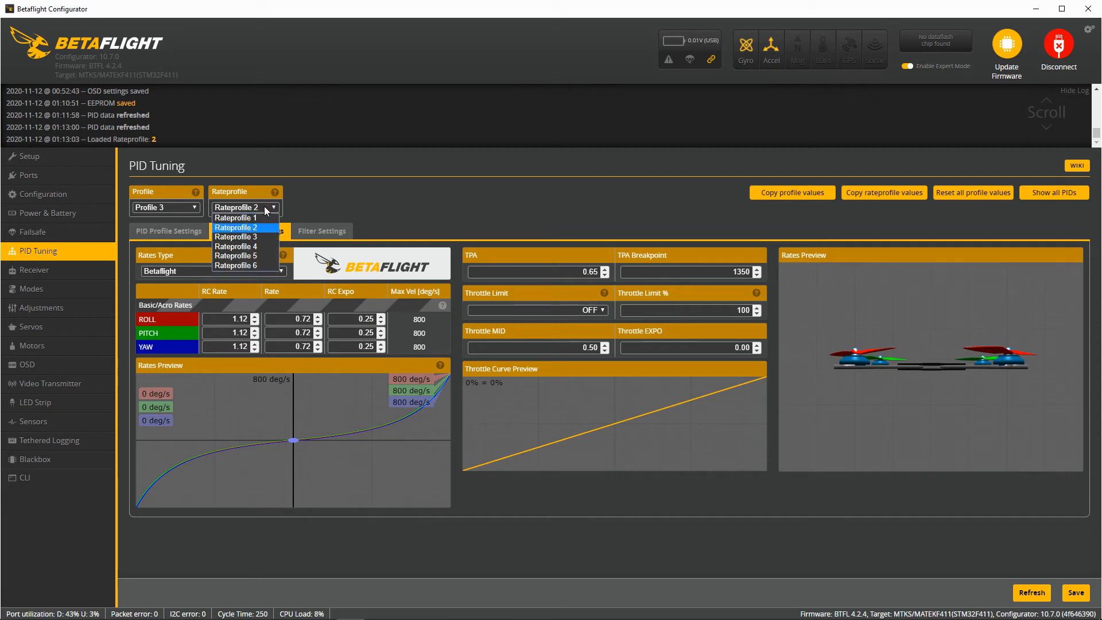
{"action": "left_click", "coordinate": [254, 237]}
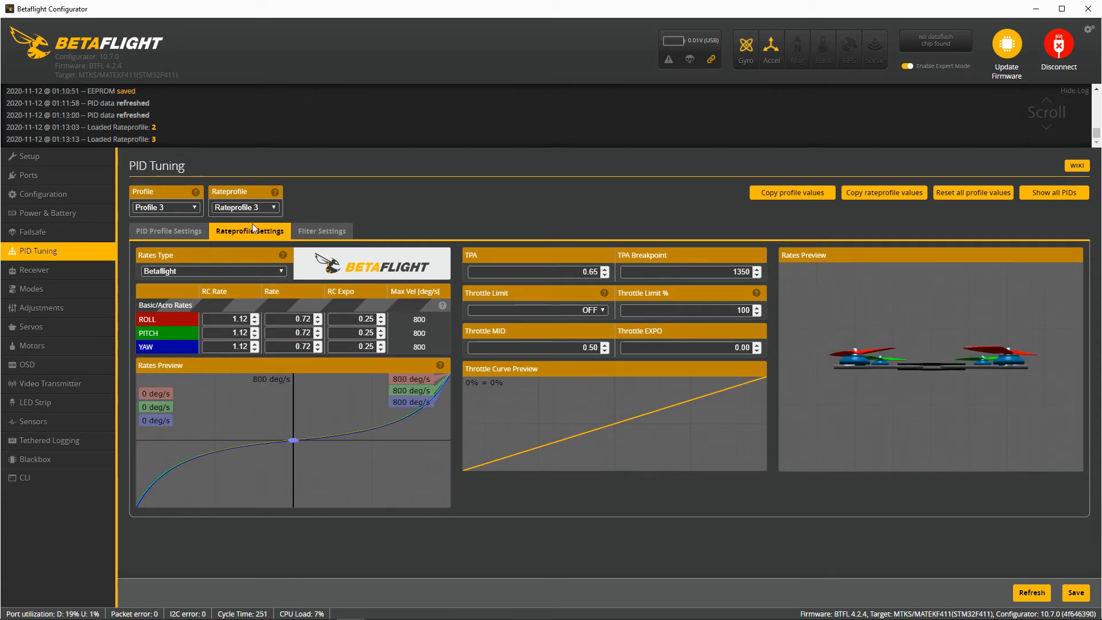
{"action": "left_click", "coordinate": [255, 208]}
{"action": "left_click", "coordinate": [256, 246]}
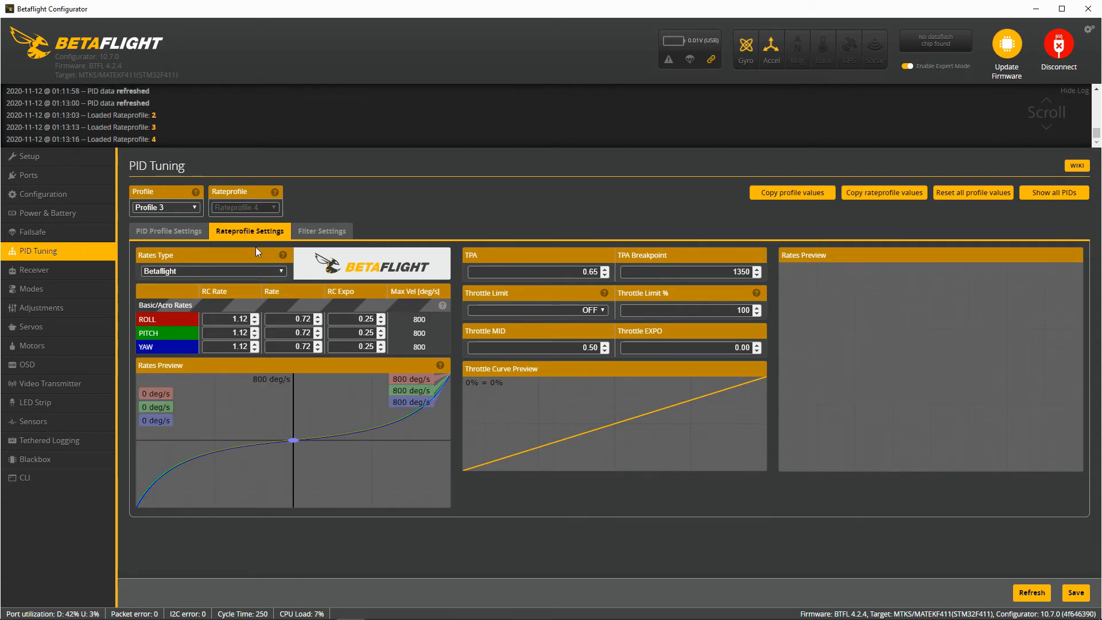
{"action": "left_click", "coordinate": [256, 208]}
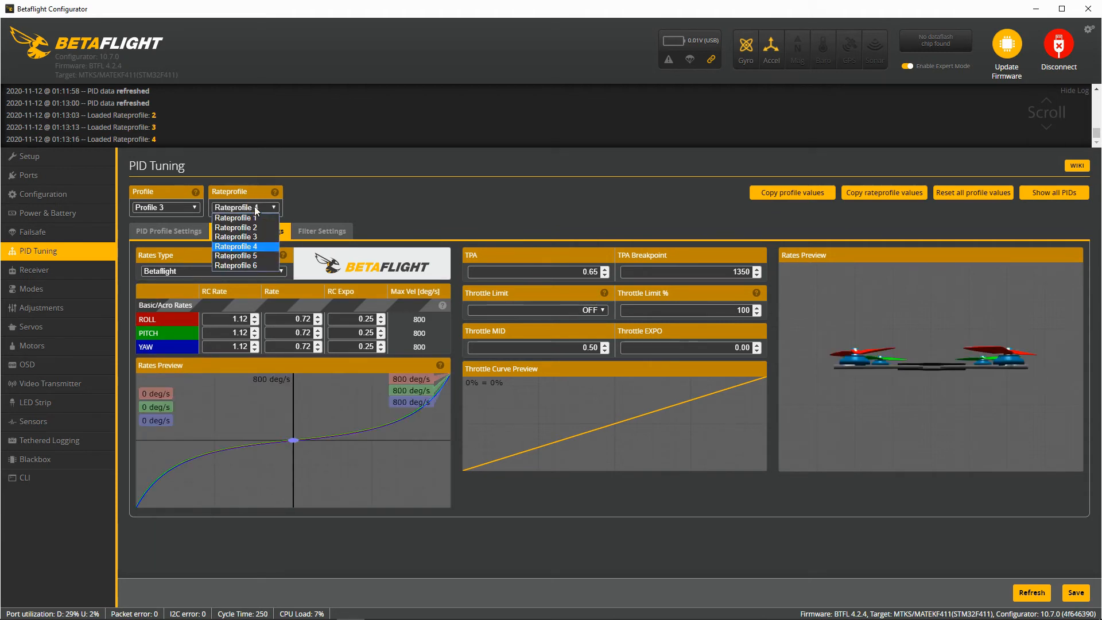
{"action": "left_click", "coordinate": [255, 216]}
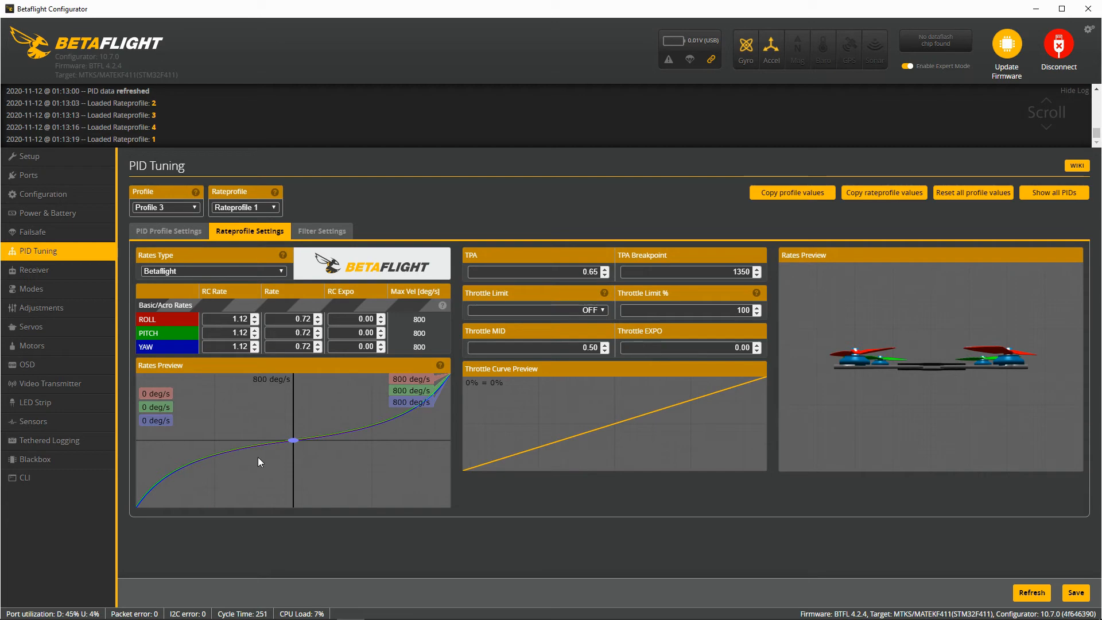
- In the filter settings, try Gyro and D Term Filter Multipliers of 1.3 and discard both changes by refreshing
{"action": "left_click", "coordinate": [330, 232]}
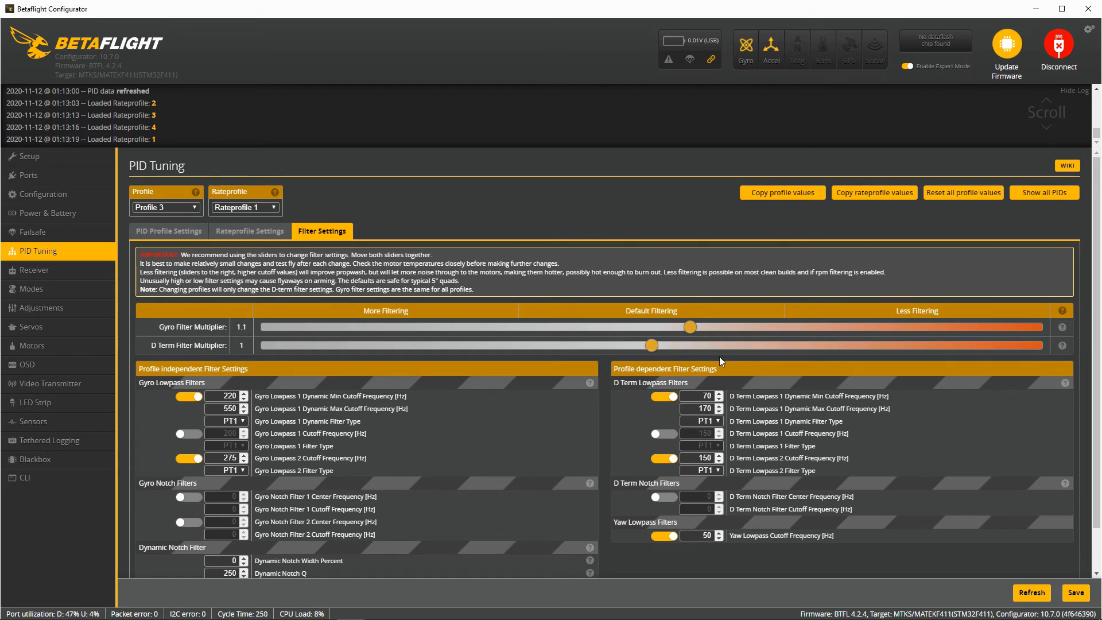
{"action": "left_click_drag", "start_coordinate": [687, 328], "coordinate": [767, 329]}
{"action": "left_click_drag", "start_coordinate": [652, 345], "coordinate": [767, 345]}
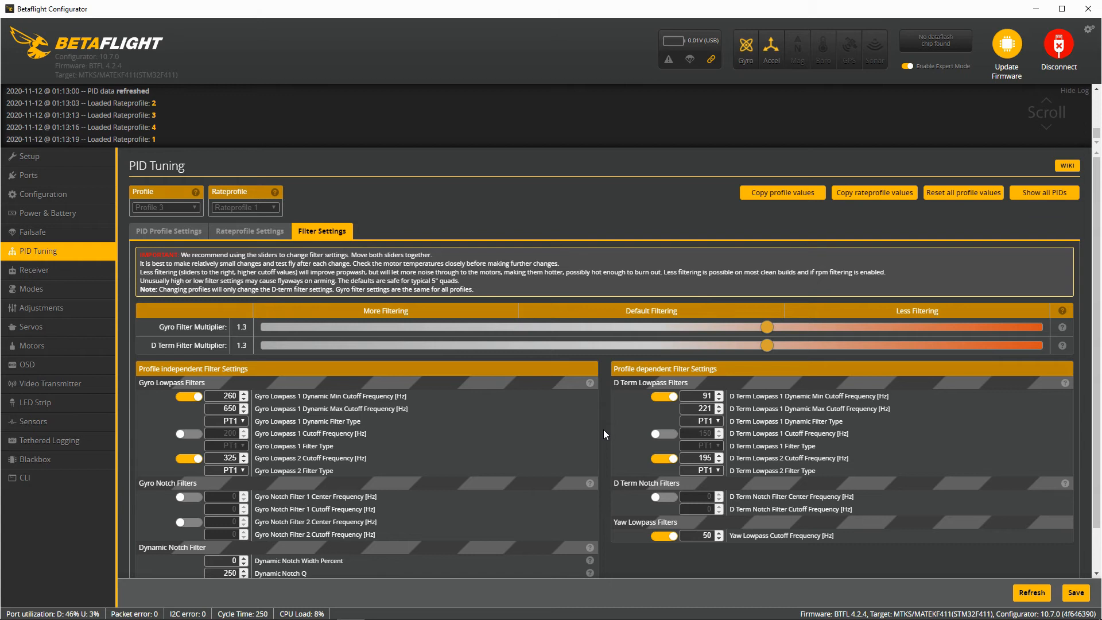
{"action": "left_click", "coordinate": [1033, 593]}
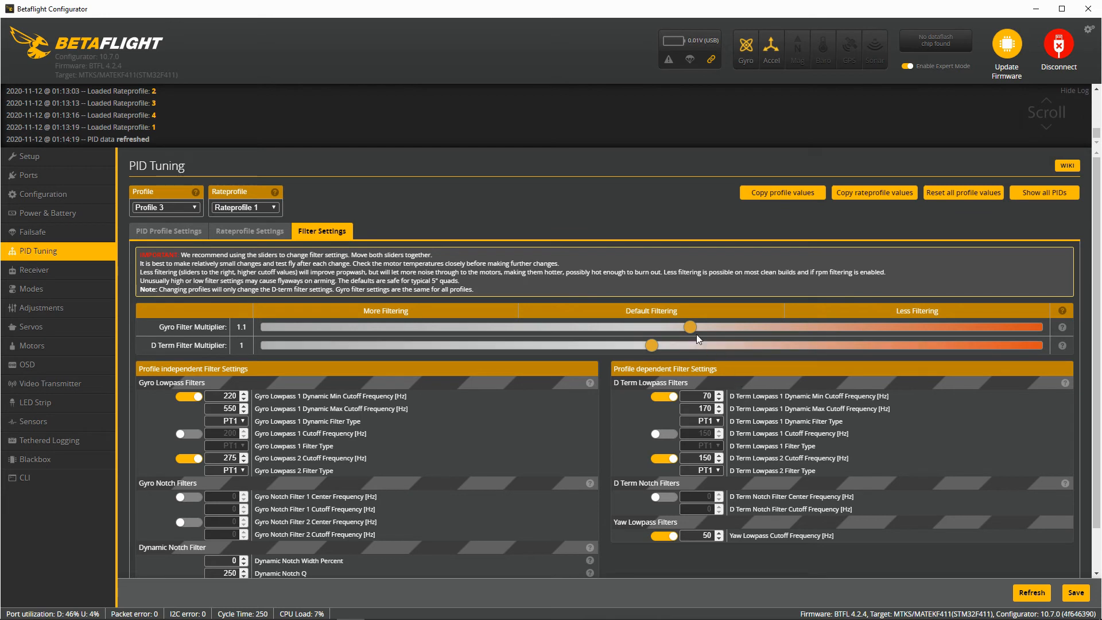
- Raise the Gyro and D Term Filter Multipliers to 2 and highlight the caution text about the slider positions
{"action": "left_click_drag", "start_coordinate": [718, 327], "coordinate": [1001, 330]}
{"action": "left_click_drag", "start_coordinate": [651, 367], "coordinate": [1065, 371]}
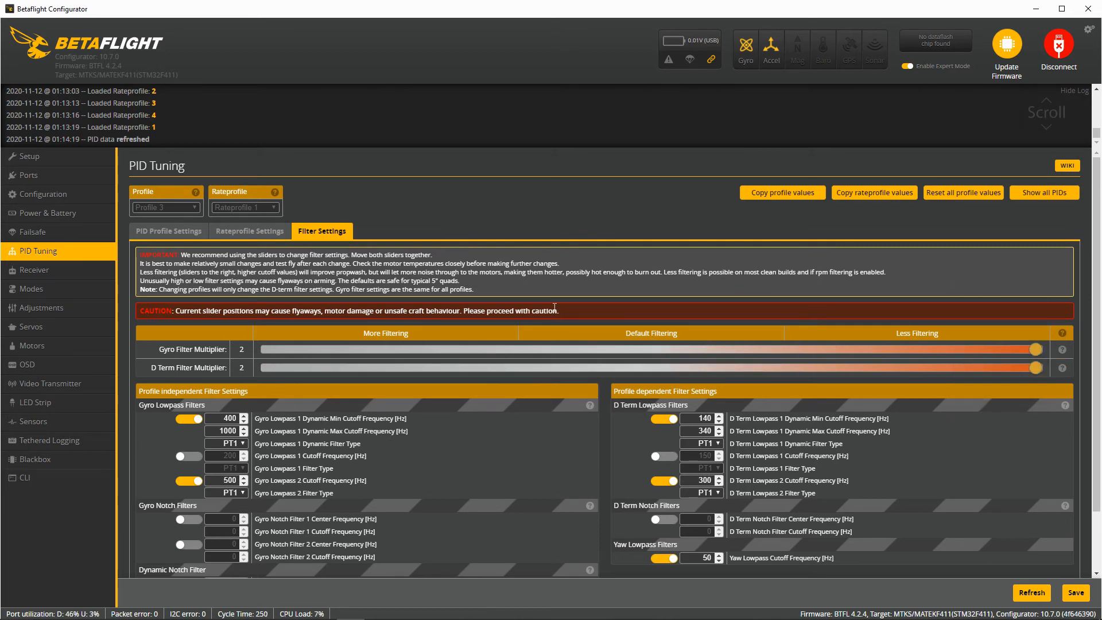
{"action": "left_click_drag", "start_coordinate": [555, 308], "coordinate": [135, 317]}
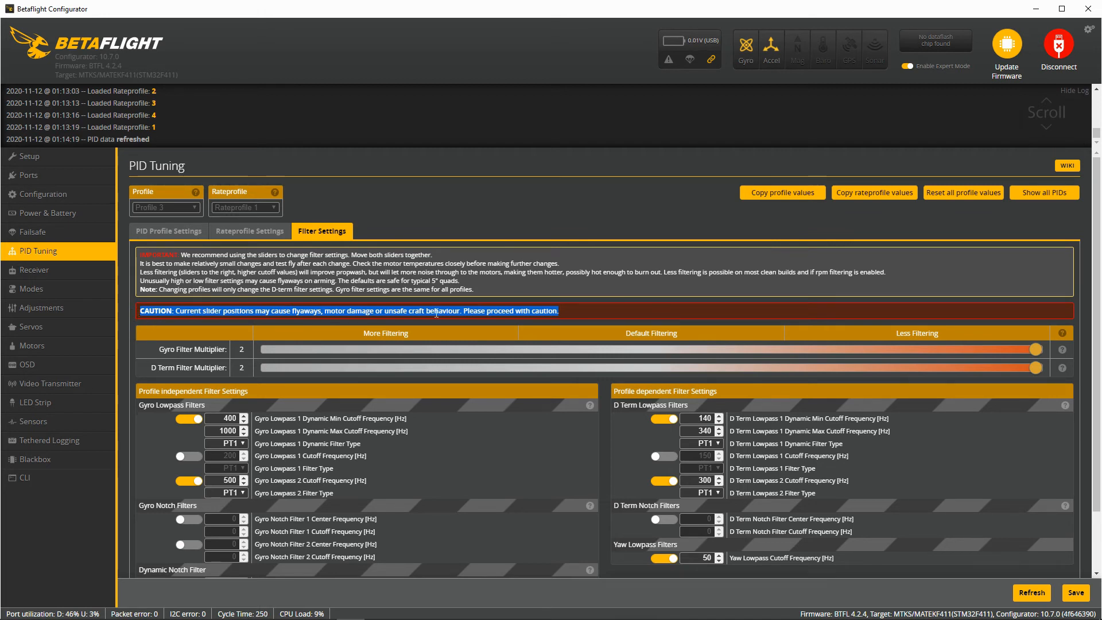
- Try Gyro and D Term Filter Multipliers of 1 and discard the slider changes by refreshing the PID data
{"action": "left_click", "coordinate": [615, 310]}
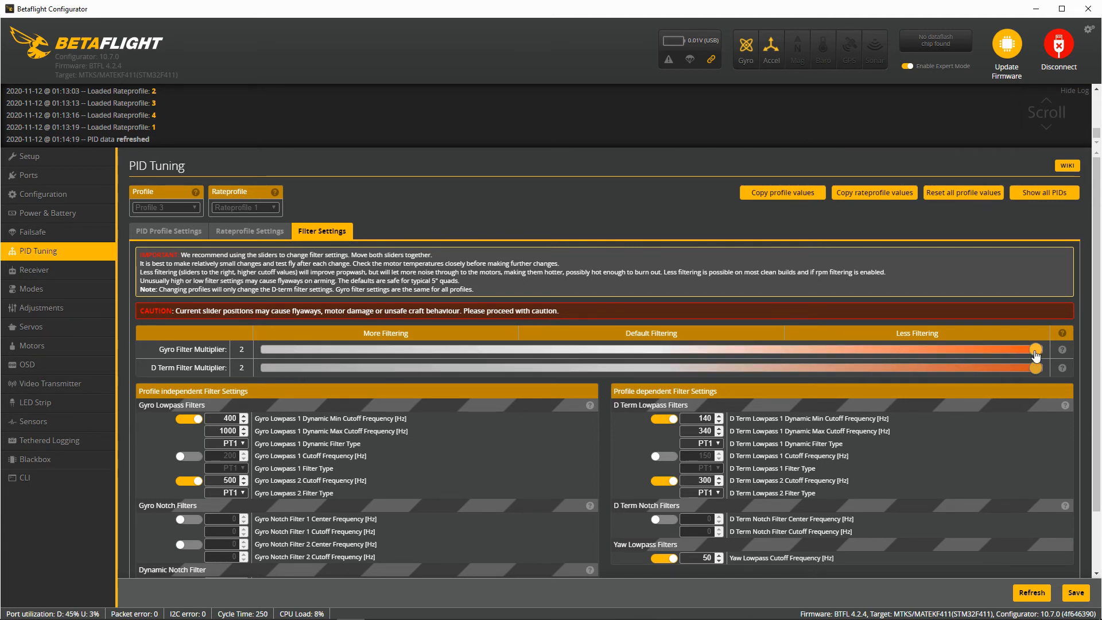
{"action": "mouse_move", "coordinate": [1036, 350]}
{"action": "left_mouse_down"}
{"action": "mouse_move", "coordinate": [806, 350]}
{"action": "mouse_move", "coordinate": [1036, 350]}
{"action": "left_mouse_up"}
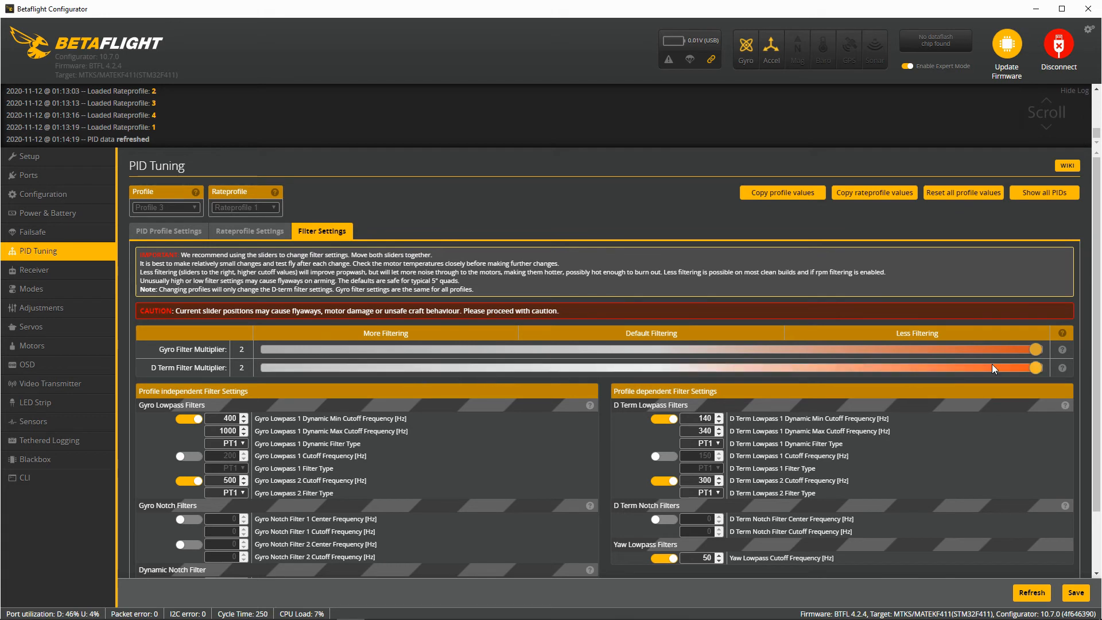
{"action": "left_click_drag", "start_coordinate": [1035, 356], "coordinate": [652, 355]}
{"action": "left_click_drag", "start_coordinate": [1035, 368], "coordinate": [644, 362]}
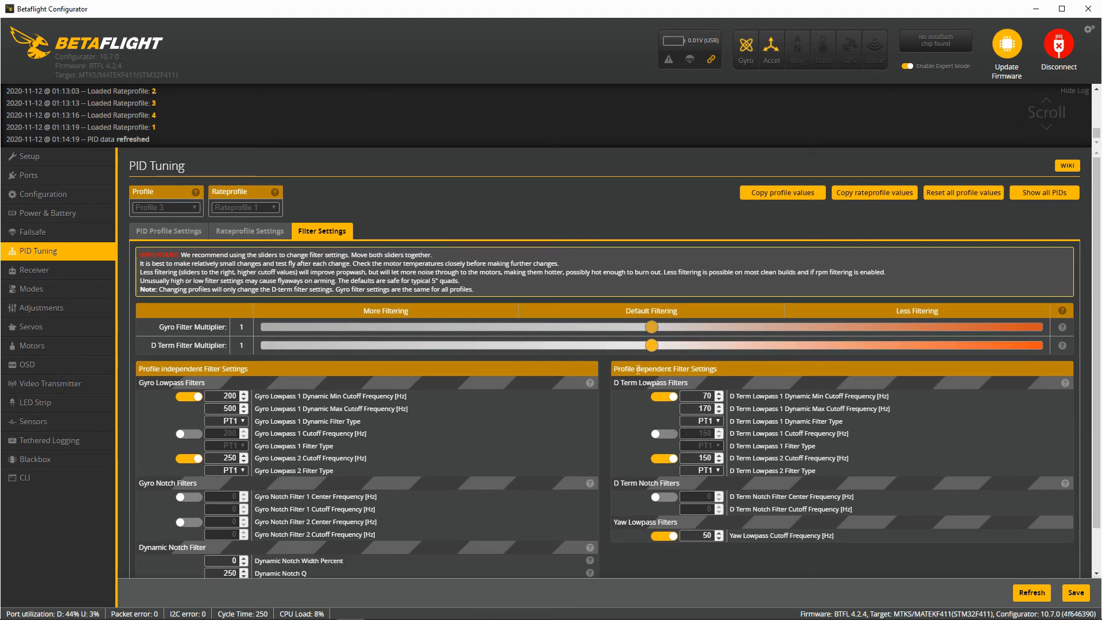
{"action": "left_click", "coordinate": [1044, 594]}
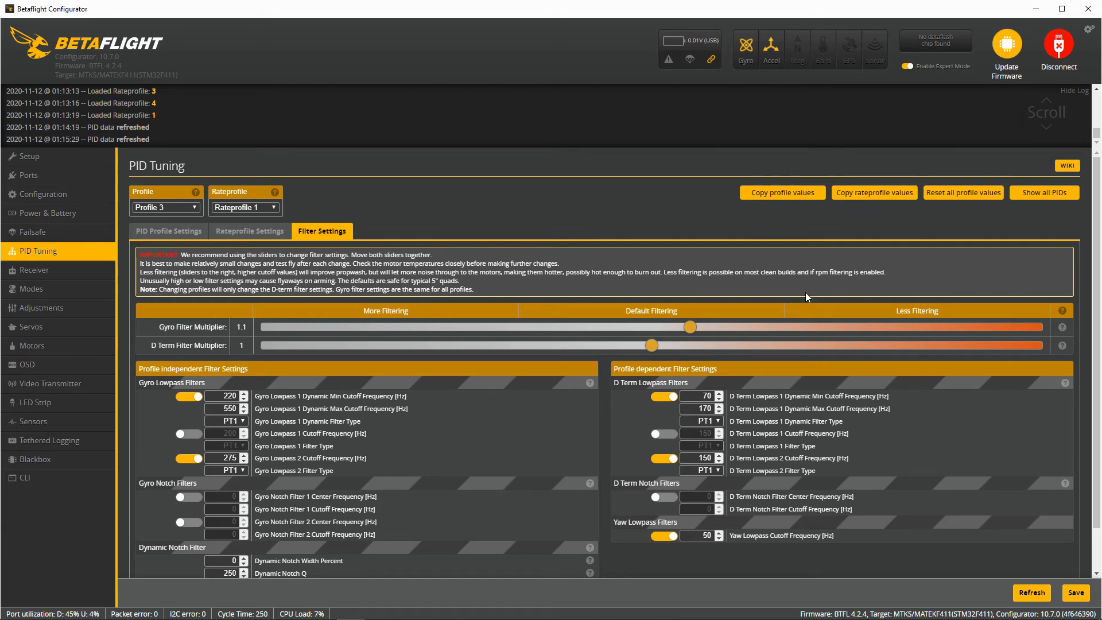
- Look through the gyro lowpass, D term lowpass, gyro notch and Dynamic Notch Filter sections of the filter settings
{"action": "scroll", "coordinate": [351, 404], "scroll_direction": "down", "scroll_amount": 1}
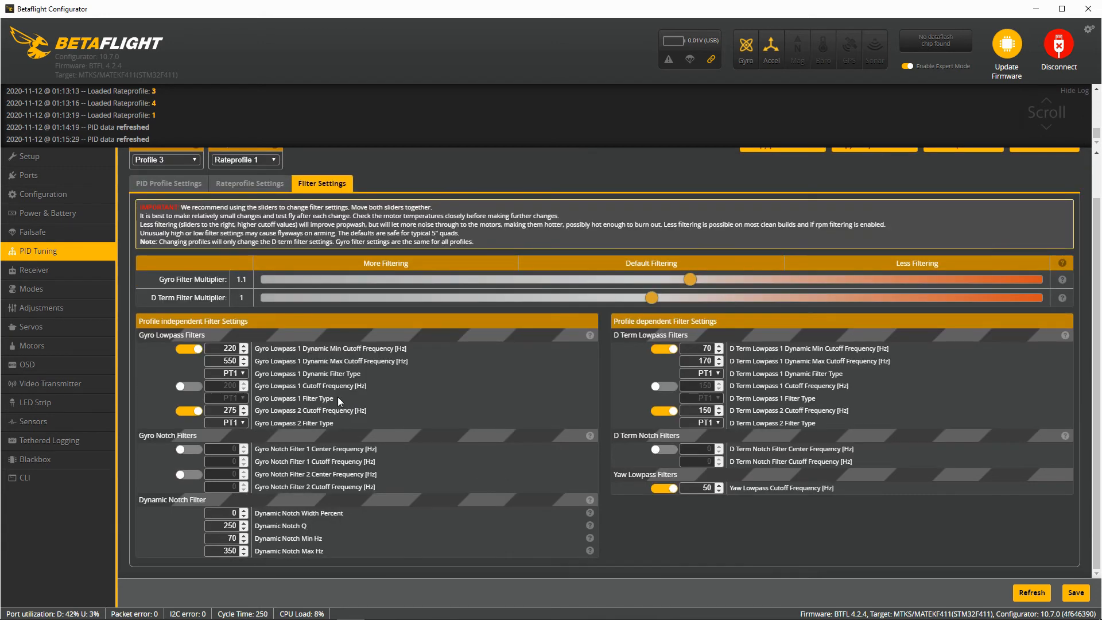
{"action": "left_click_drag", "start_coordinate": [143, 335], "coordinate": [238, 336]}
{"action": "left_click", "coordinate": [626, 335]}
{"action": "left_click", "coordinate": [163, 436]}
{"action": "mouse_move", "coordinate": [205, 500]}
{"action": "left_mouse_down"}
{"action": "mouse_move", "coordinate": [141, 500]}
{"action": "mouse_move", "coordinate": [207, 504]}
{"action": "left_mouse_up"}
{"action": "left_click", "coordinate": [210, 505]}
{"action": "left_click_drag", "start_coordinate": [141, 502], "coordinate": [204, 500]}
{"action": "left_click", "coordinate": [203, 499]}
{"action": "left_click_drag", "start_coordinate": [140, 500], "coordinate": [265, 498]}
{"action": "left_click", "coordinate": [265, 498]}
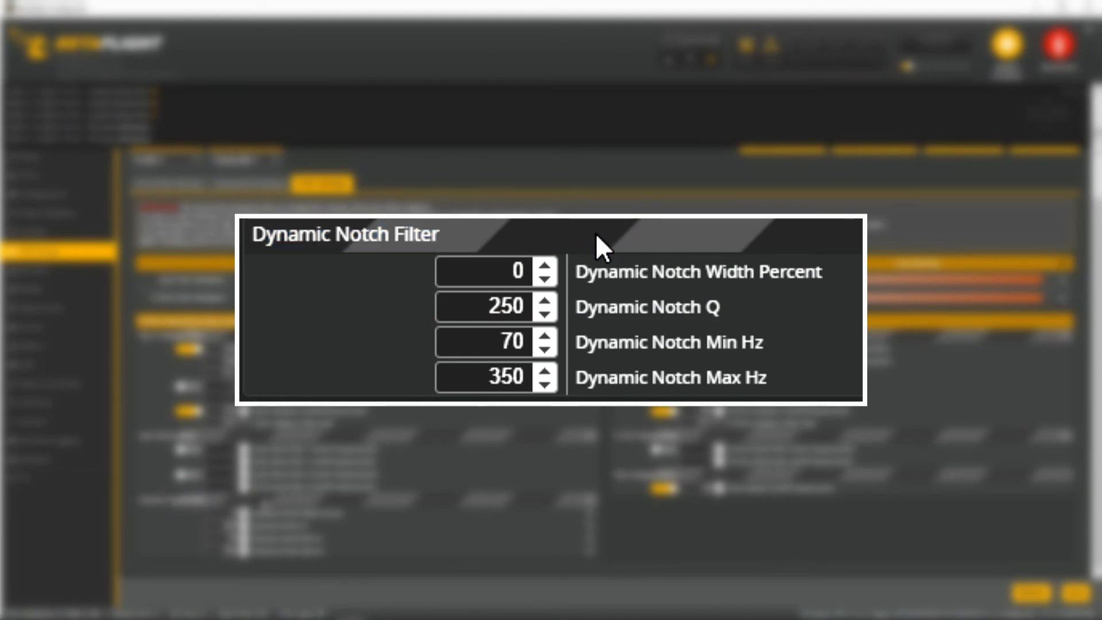
- Examine the Dynamic Notch Filter's Width Percent, Q, Min Hz and Max Hz values
{"action": "left_click", "coordinate": [229, 511]}
{"action": "double_click", "coordinate": [229, 511]}
{"action": "double_click", "coordinate": [227, 525]}
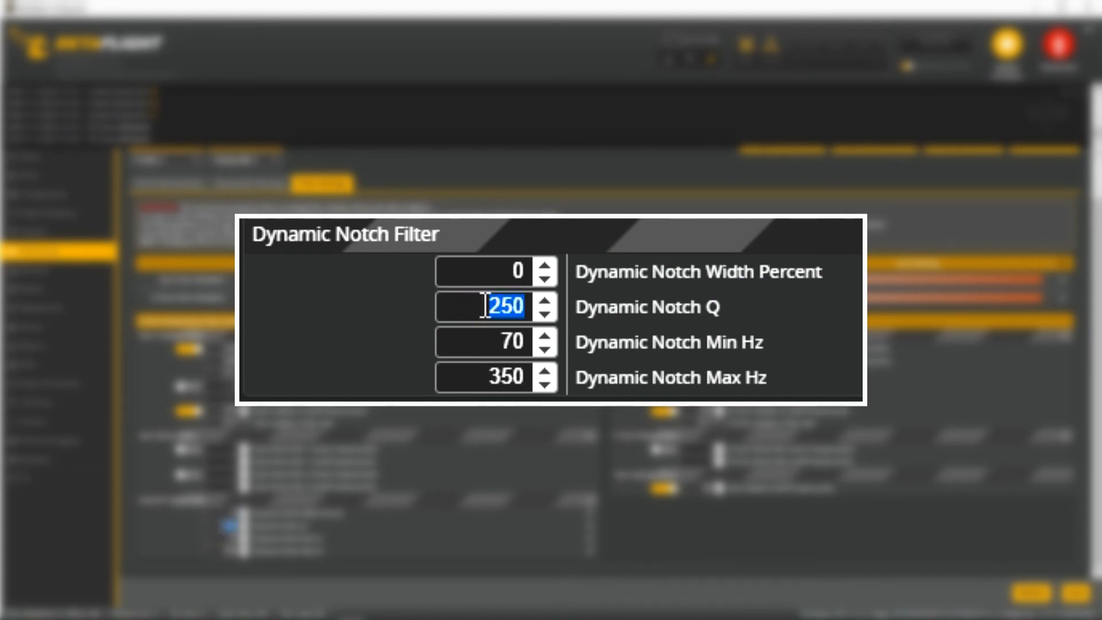
{"action": "double_click", "coordinate": [232, 539]}
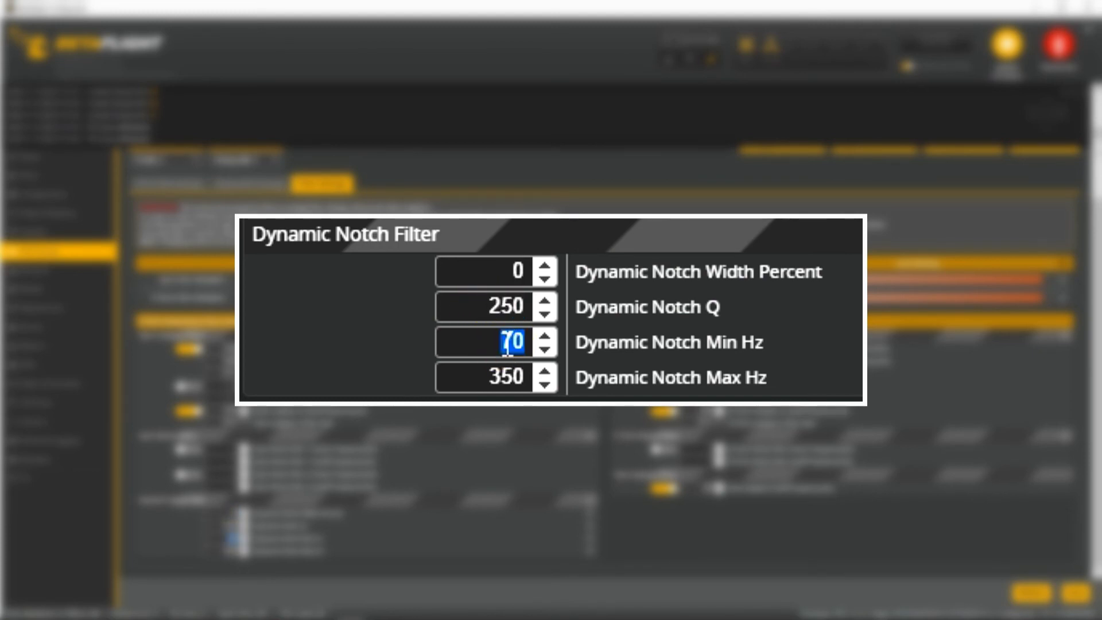
{"action": "double_click", "coordinate": [232, 553]}
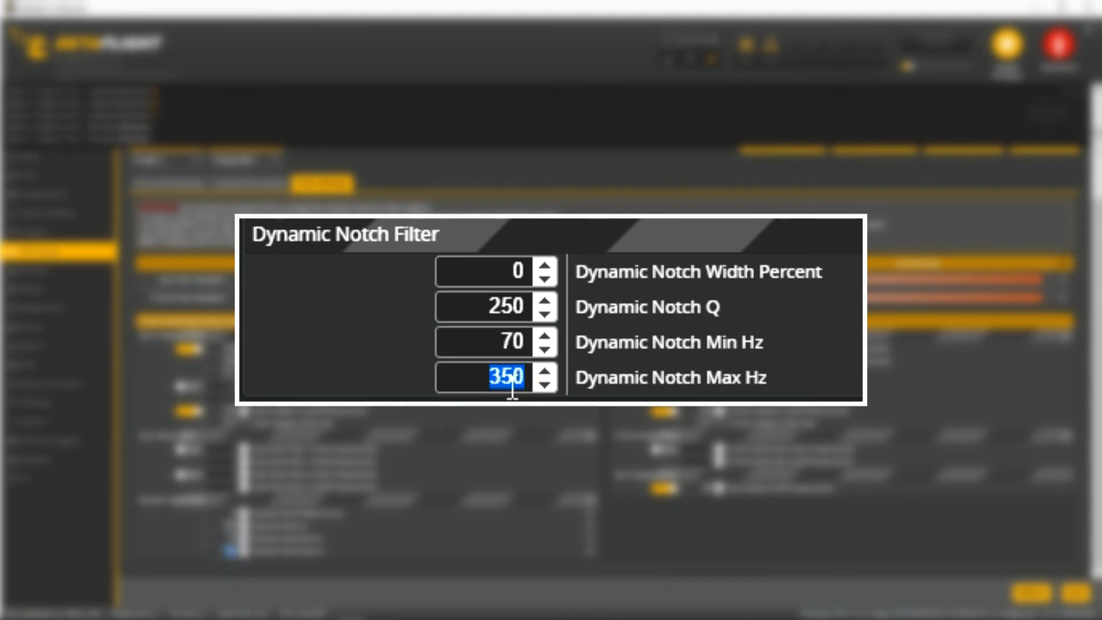
{"action": "left_click", "coordinate": [170, 547]}
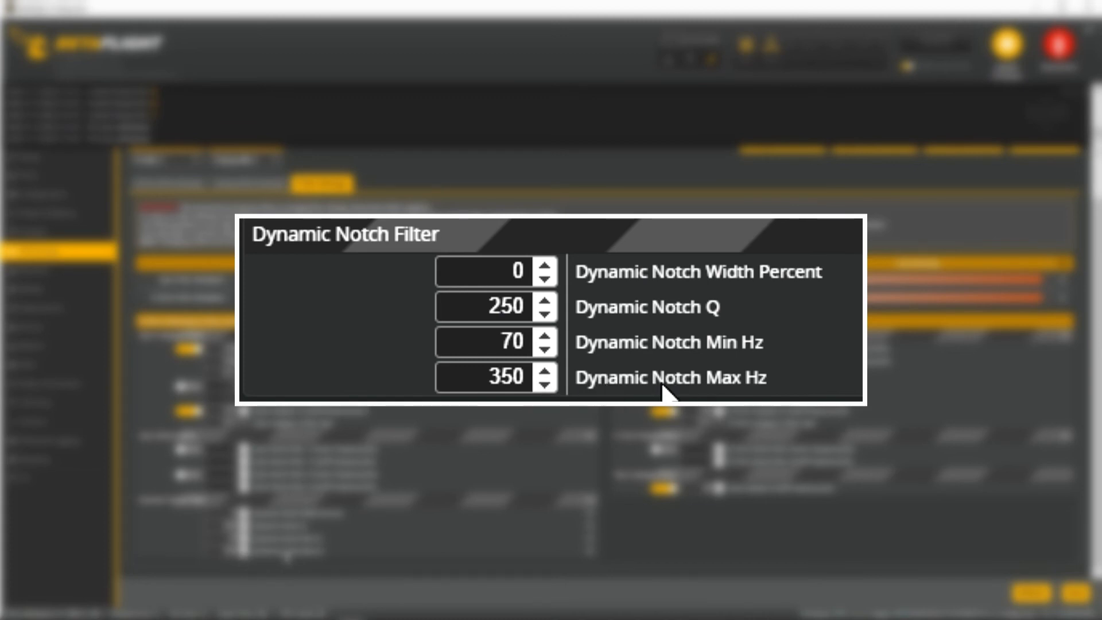
{"action": "left_click_drag", "start_coordinate": [578, 386], "coordinate": [774, 384]}
{"action": "left_click", "coordinate": [771, 379]}
- Switch to the 4.2 Tuning Notes in Chrome and read the Improved Dynamic Notch filter section
{"action": "mouse_move", "coordinate": [406, 607]}
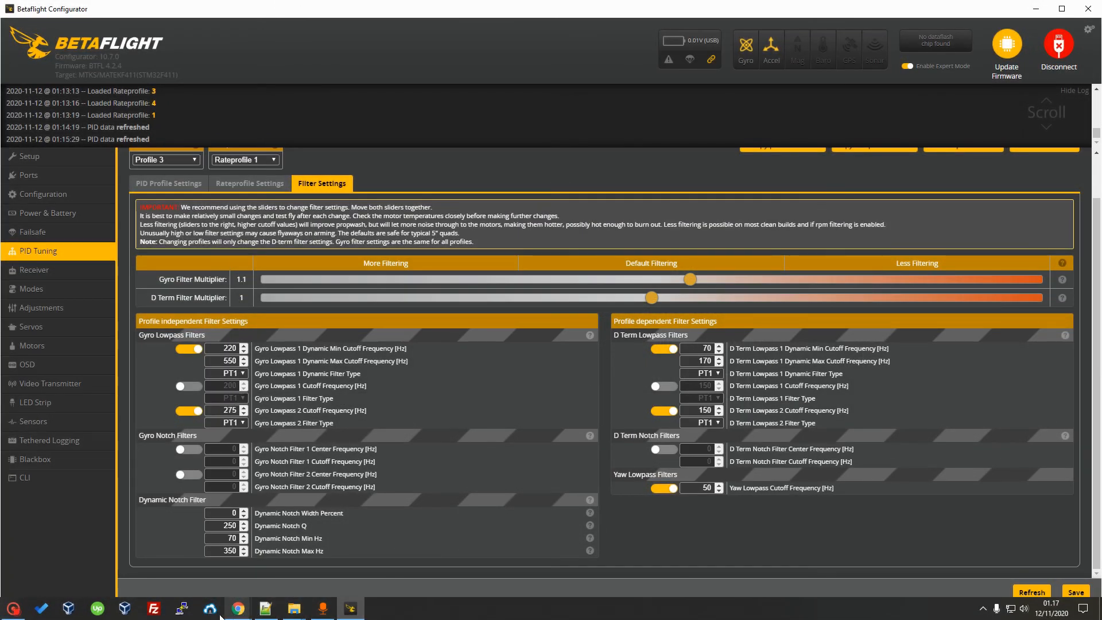
{"action": "left_click", "coordinate": [242, 612]}
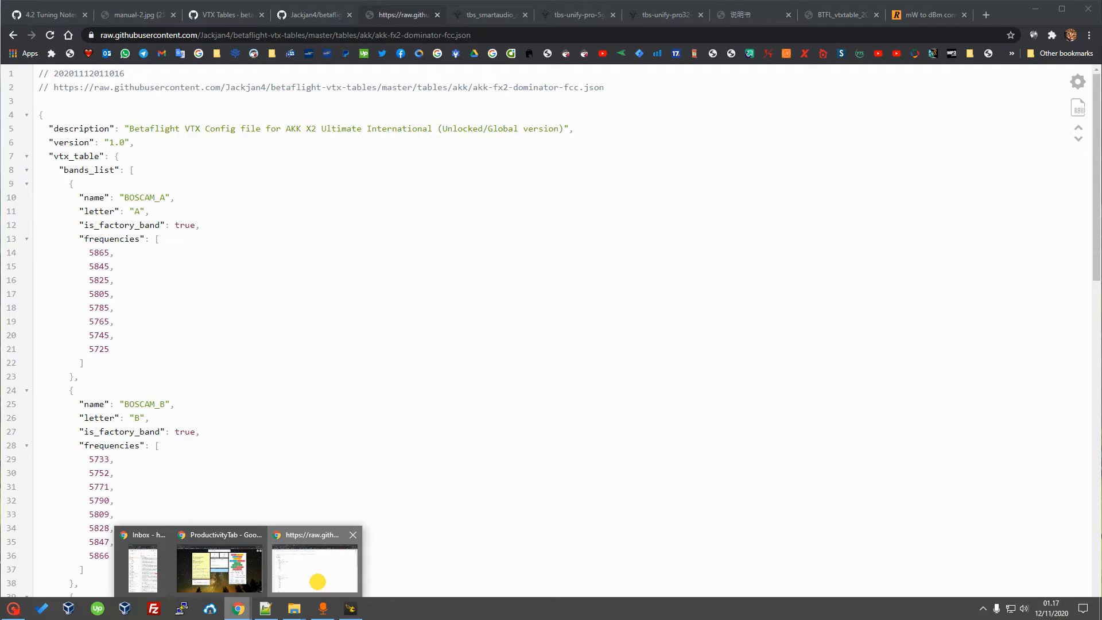
{"action": "left_click", "coordinate": [315, 583]}
{"action": "left_click", "coordinate": [47, 9]}
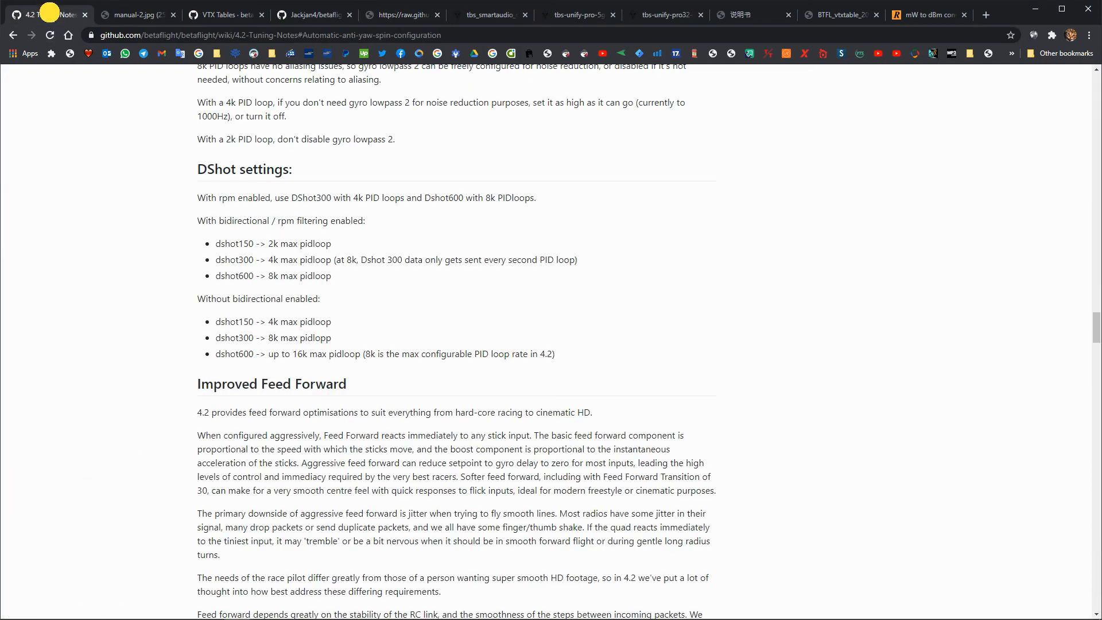
{"action": "scroll", "coordinate": [457, 342], "scroll_direction": "down", "scroll_amount": 1}
{"action": "scroll", "coordinate": [234, 494], "scroll_direction": "down", "scroll_amount": 6}
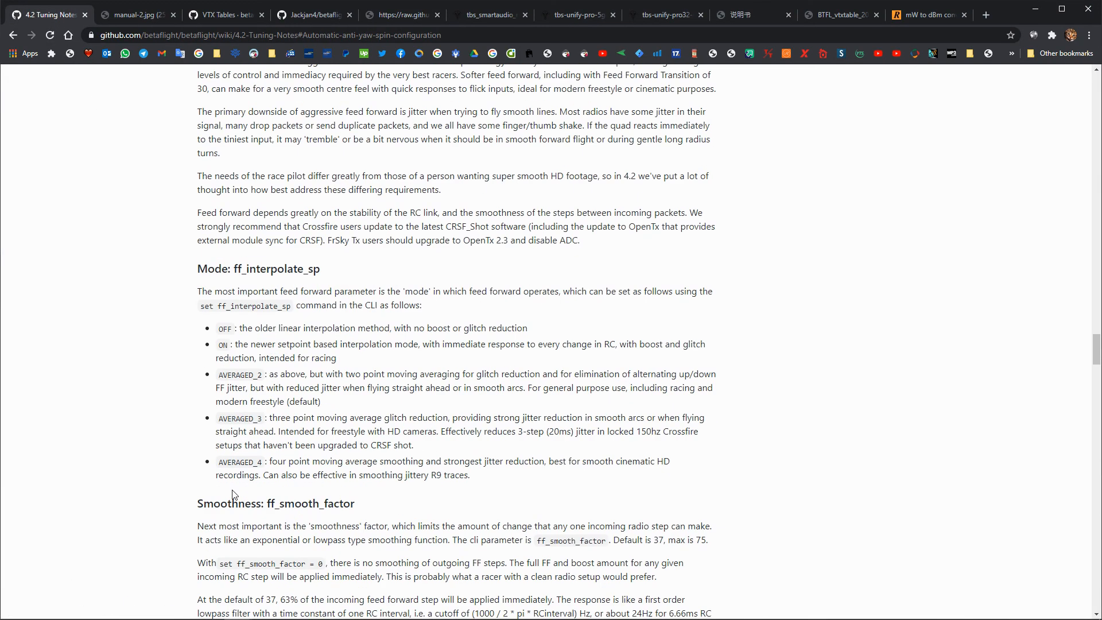
{"action": "scroll", "coordinate": [234, 495], "scroll_direction": "down", "scroll_amount": 12}
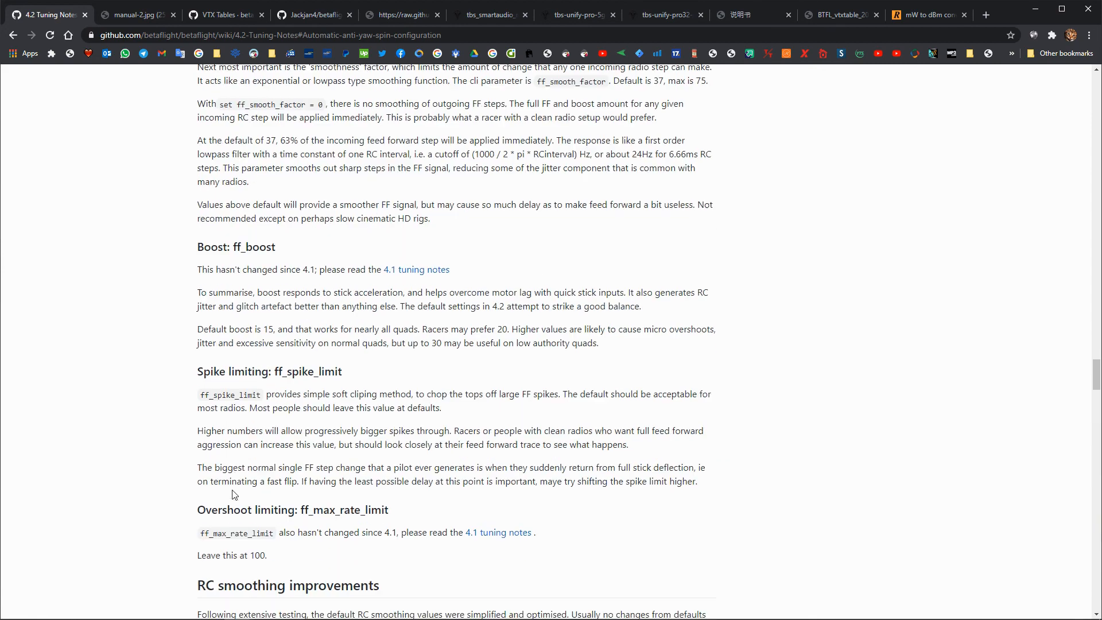
{"action": "scroll", "coordinate": [234, 495], "scroll_direction": "down", "scroll_amount": 6}
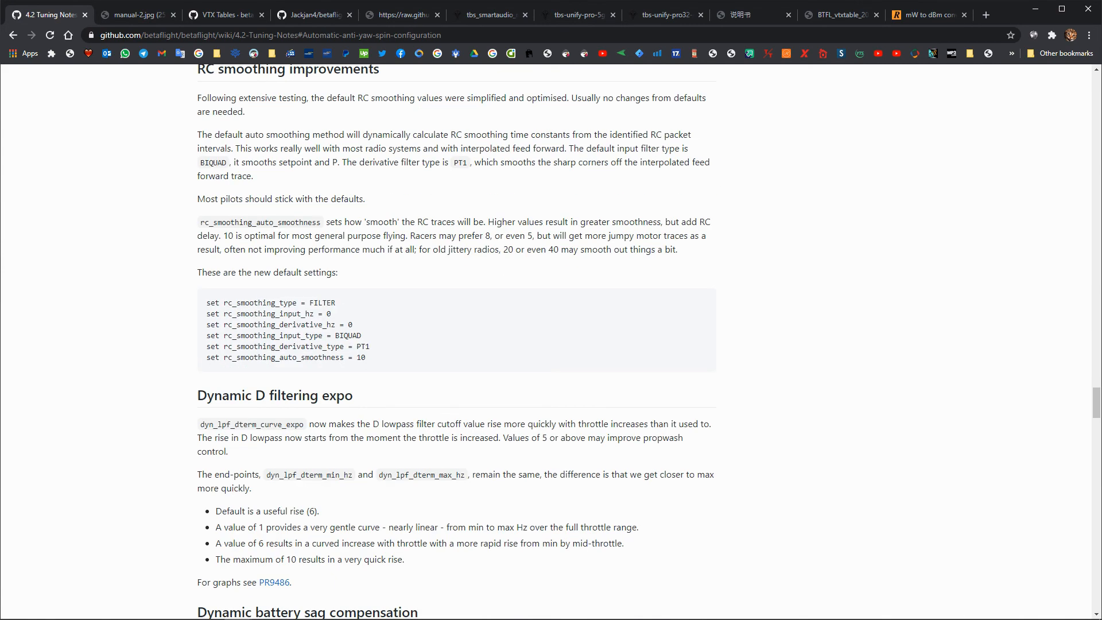
{"action": "scroll", "coordinate": [552, 342], "scroll_direction": "down", "scroll_amount": 4}
{"action": "scroll", "coordinate": [551, 343], "scroll_direction": "down", "scroll_amount": 20}
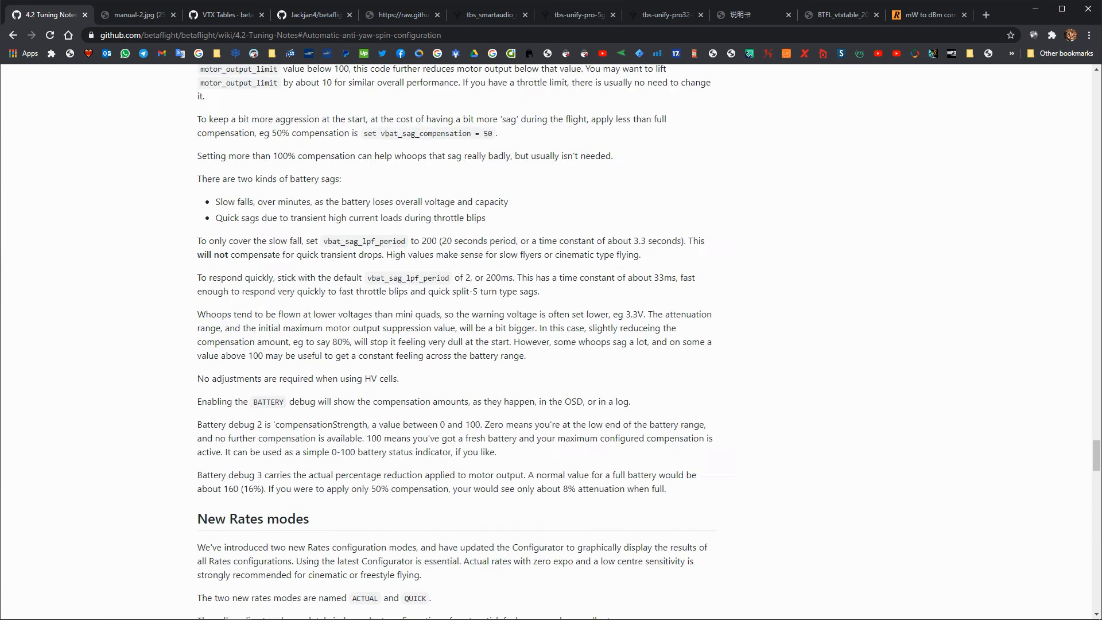
{"action": "scroll", "coordinate": [234, 495], "scroll_direction": "down", "scroll_amount": 10}
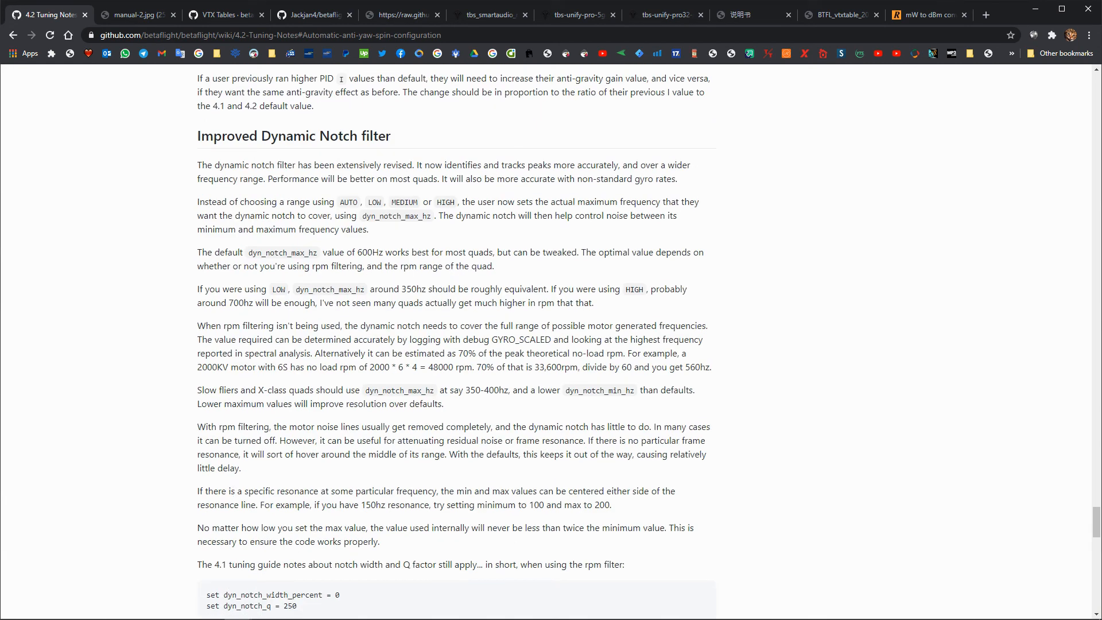
{"action": "left_click_drag", "start_coordinate": [261, 136], "coordinate": [404, 140]}
{"action": "scroll", "coordinate": [404, 140], "scroll_direction": "down", "scroll_amount": 2}
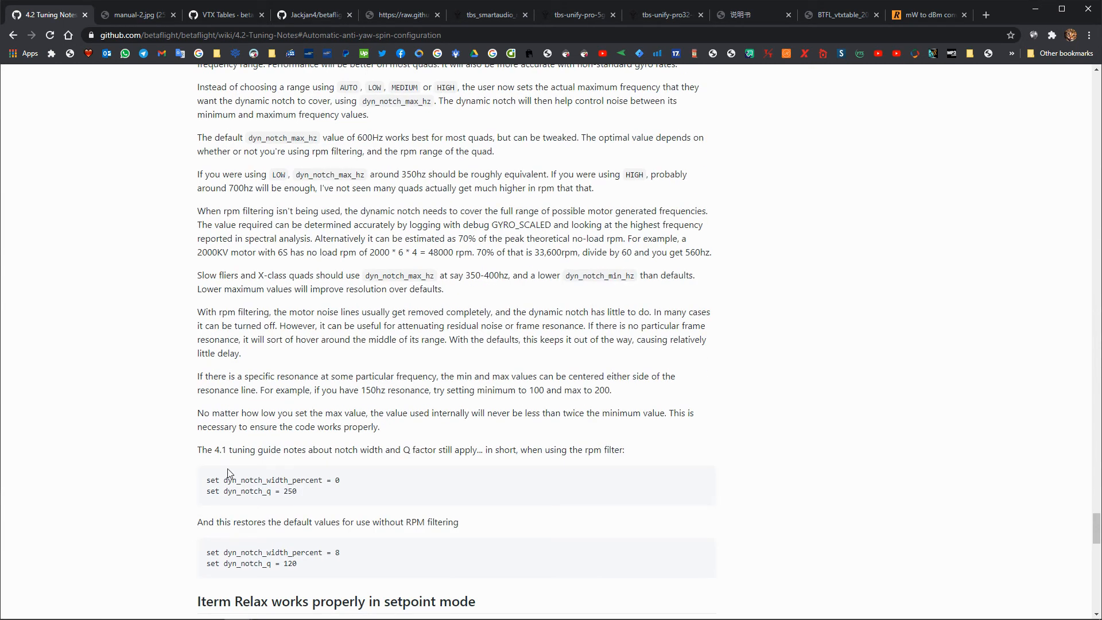
- Switch back to Betaflight Configurator and highlight the Dynamic Notch Max Hz setting
{"action": "mouse_move", "coordinate": [224, 617]}
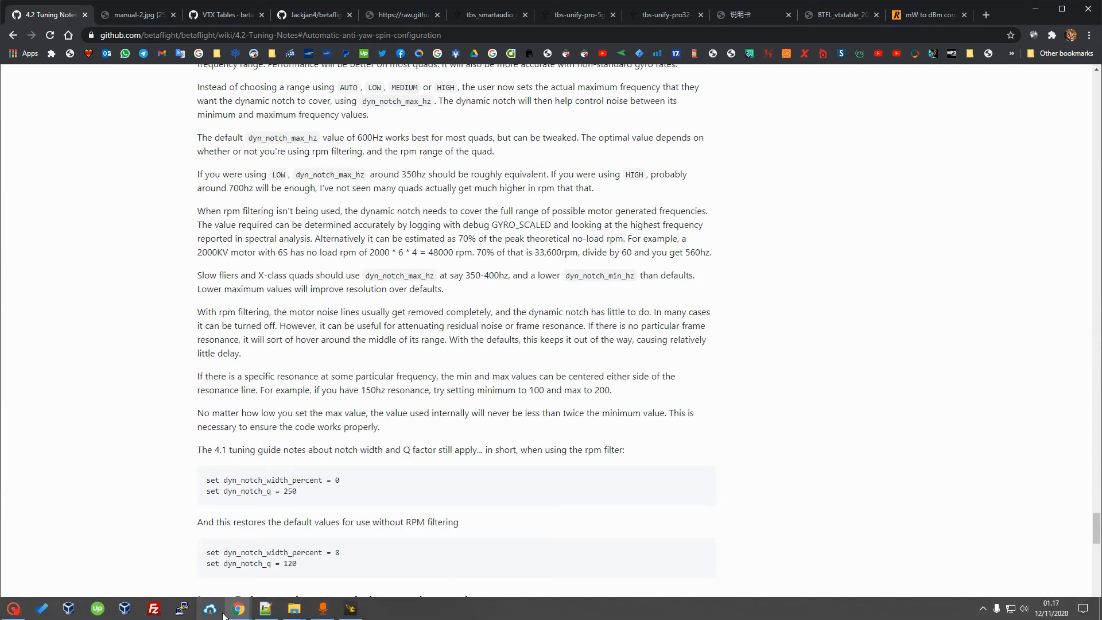
{"action": "left_click", "coordinate": [354, 615]}
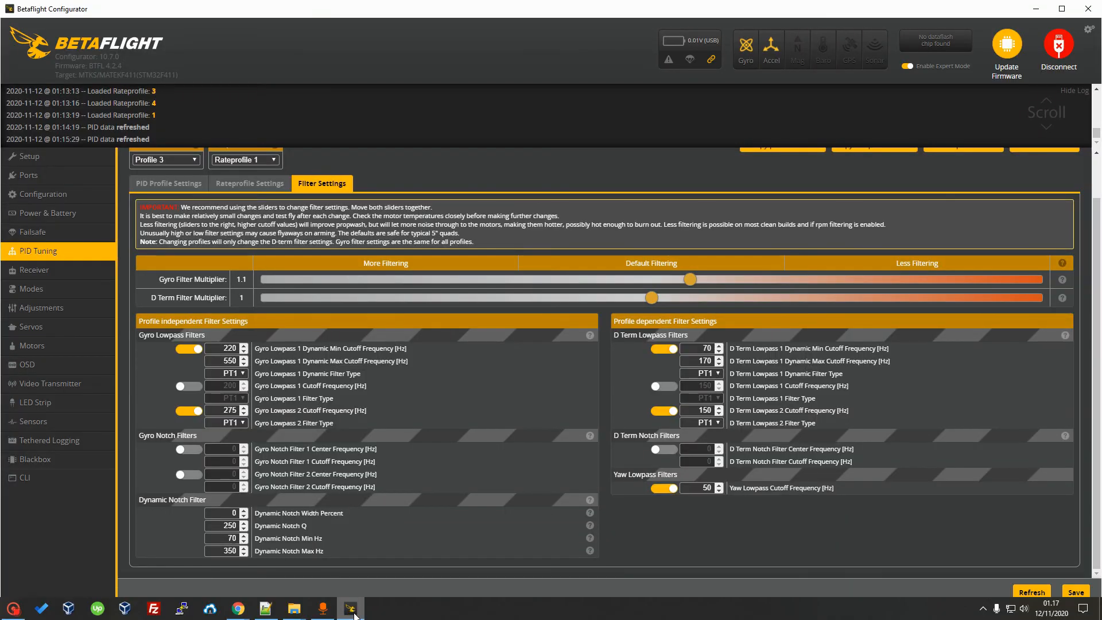
{"action": "double_click", "coordinate": [308, 551]}
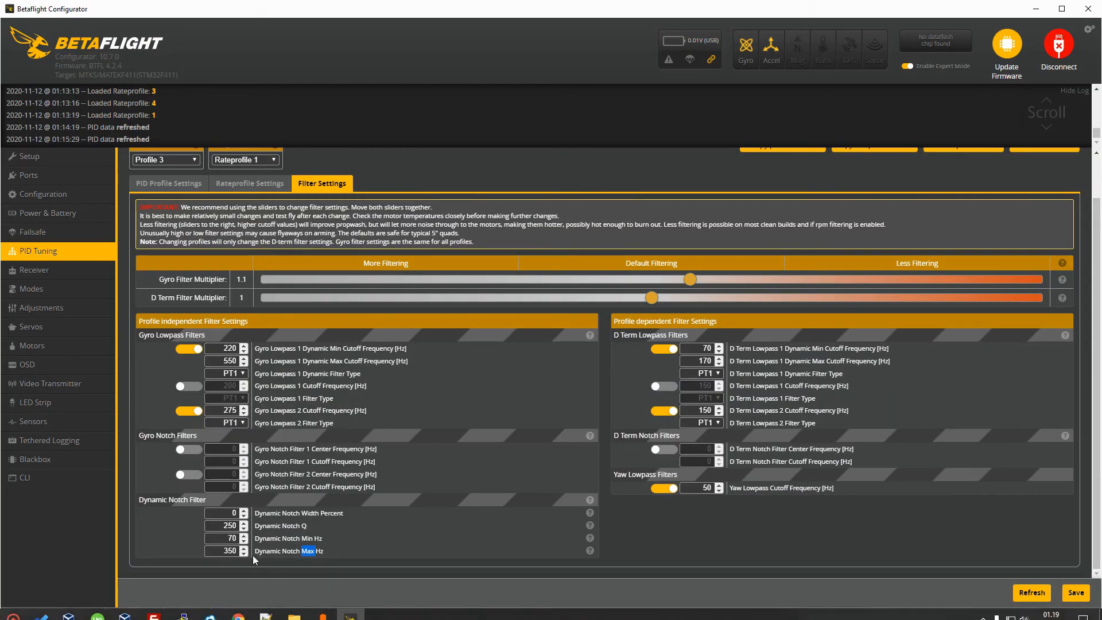
{"action": "left_click_drag", "start_coordinate": [253, 551], "coordinate": [325, 553]}
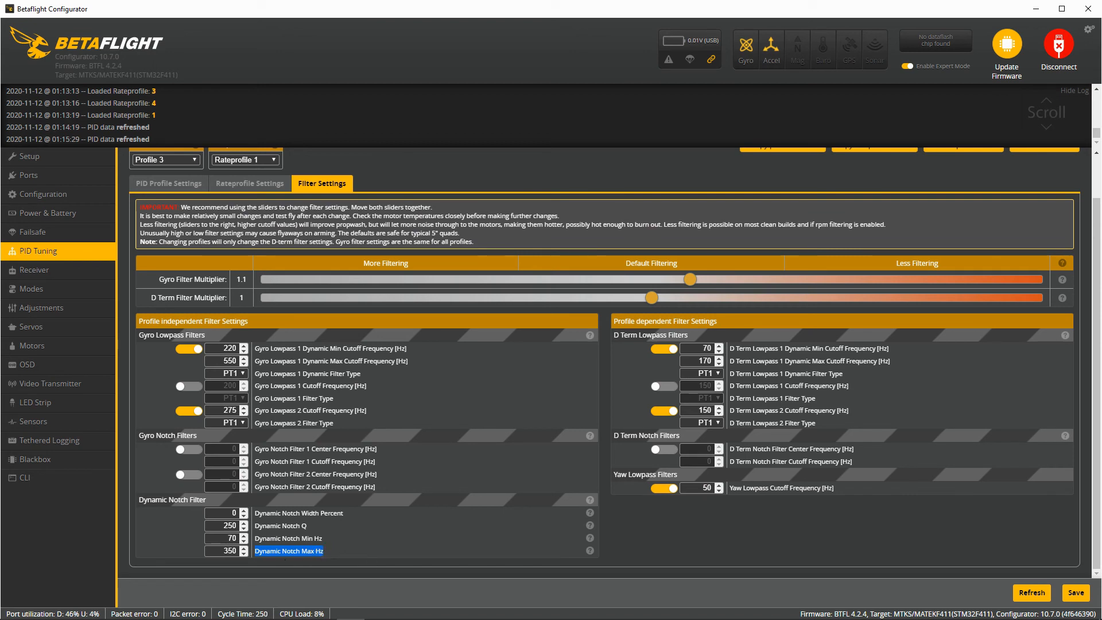
- Check the dynamic notch recommendations in the 4.2 Tuning Notes in Chrome again
{"action": "mouse_move", "coordinate": [240, 614]}
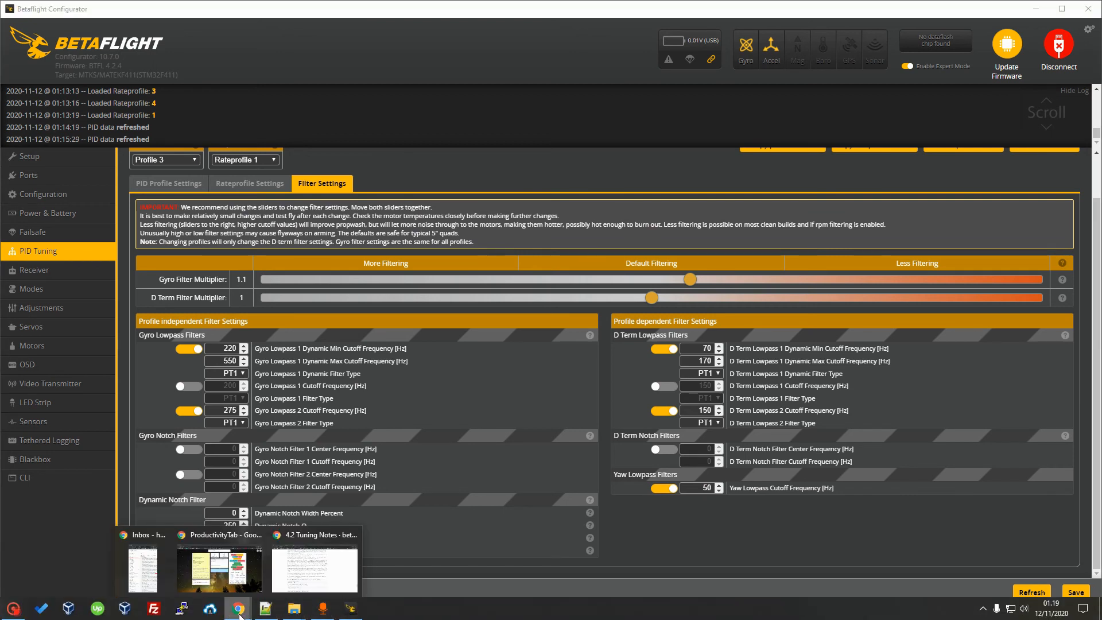
{"action": "left_click", "coordinate": [287, 574]}
{"action": "left_click", "coordinate": [798, 361]}
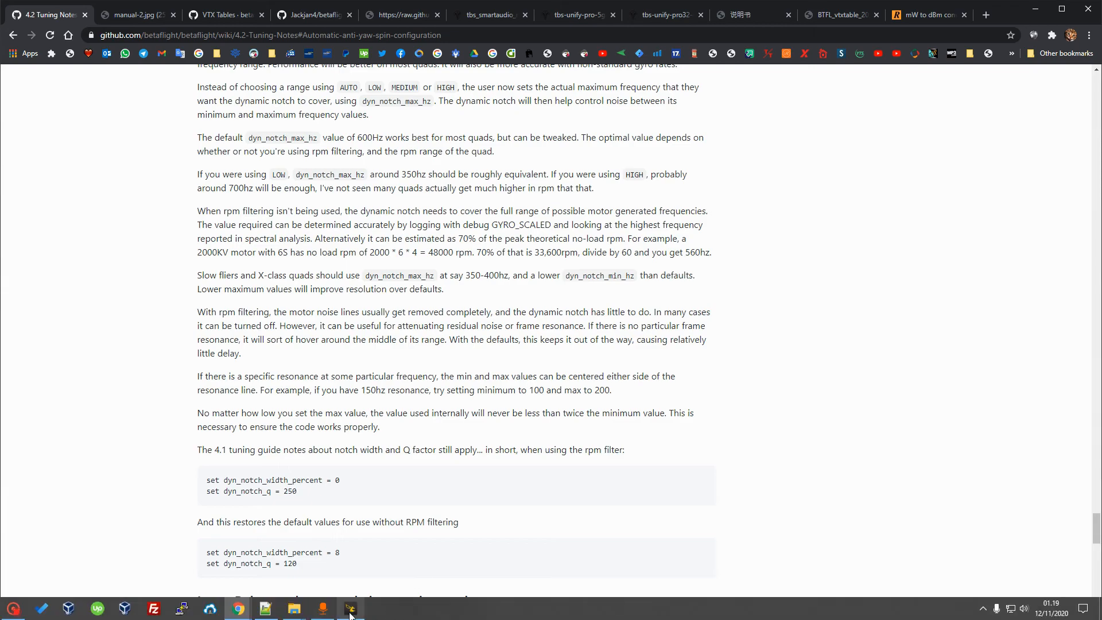
- Switch to Betaflight Configurator, check the Dynamic Notch Min Hz and Max Hz values, and save the PID tuning settings
{"action": "left_click", "coordinate": [350, 610]}
{"action": "left_click", "coordinate": [343, 550]}
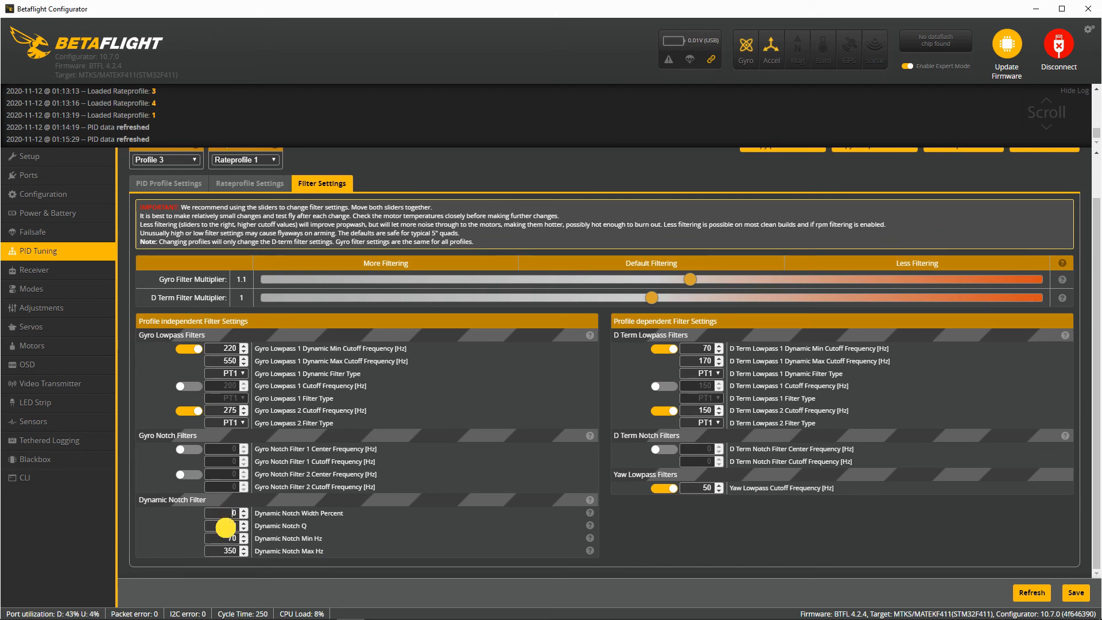
{"action": "left_click", "coordinate": [229, 539]}
{"action": "left_click", "coordinate": [231, 549]}
{"action": "double_click", "coordinate": [230, 549]}
{"action": "double_click", "coordinate": [234, 539]}
{"action": "left_click", "coordinate": [158, 542]}
{"action": "left_click", "coordinate": [1075, 594]}
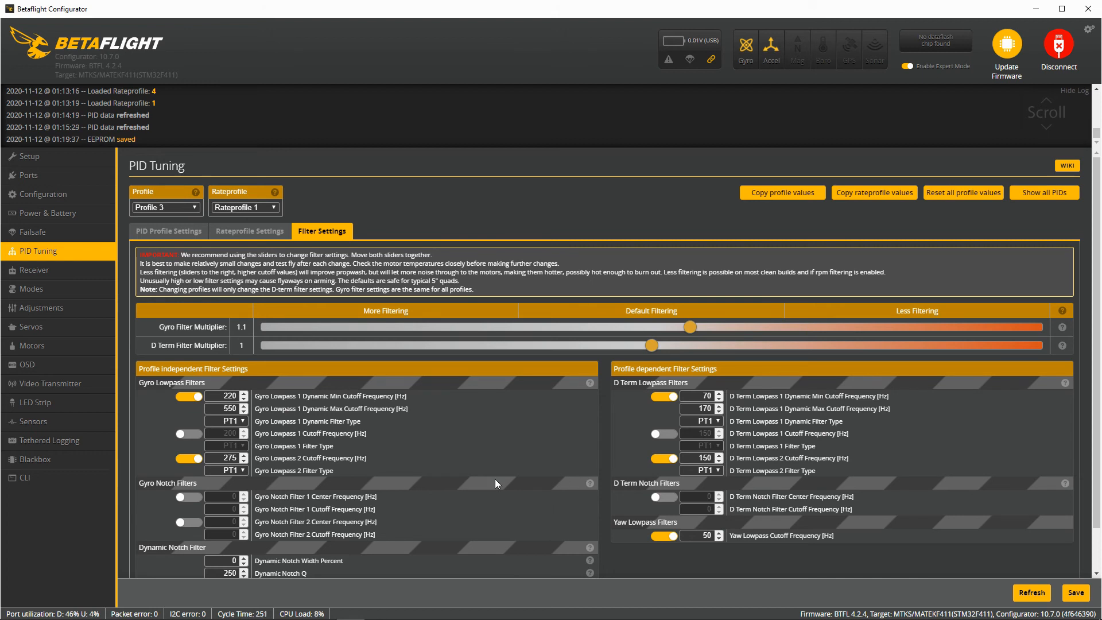
- Run "diff all" in the CLI and review its output back to the beginning
{"action": "left_click", "coordinate": [72, 476]}
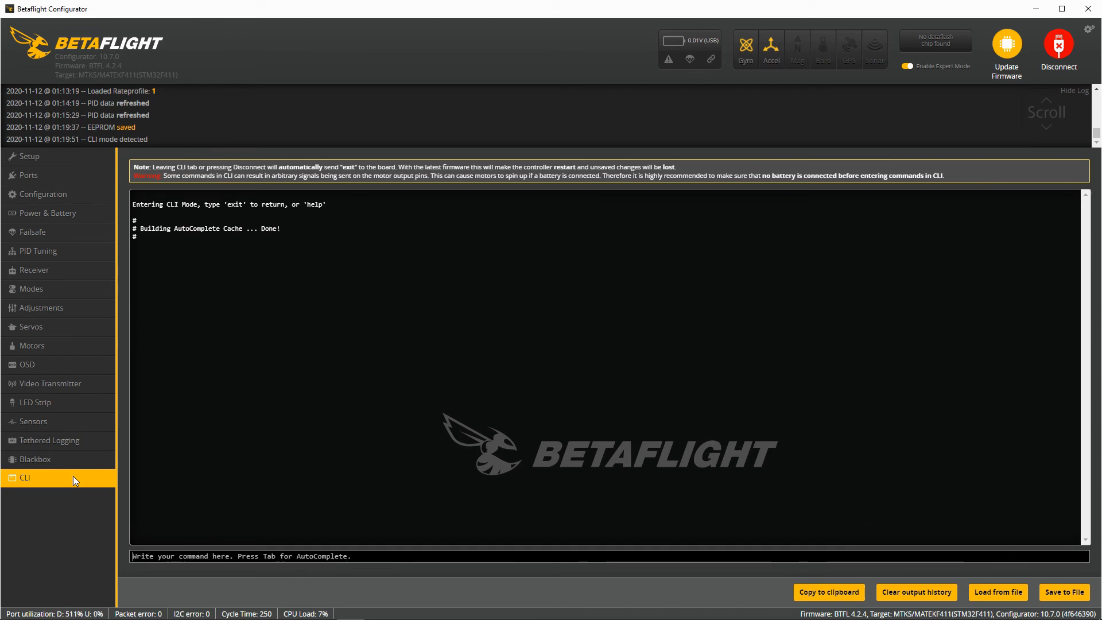
{"action": "left_click", "coordinate": [259, 556]}
{"action": "type", "text": "diff as"}
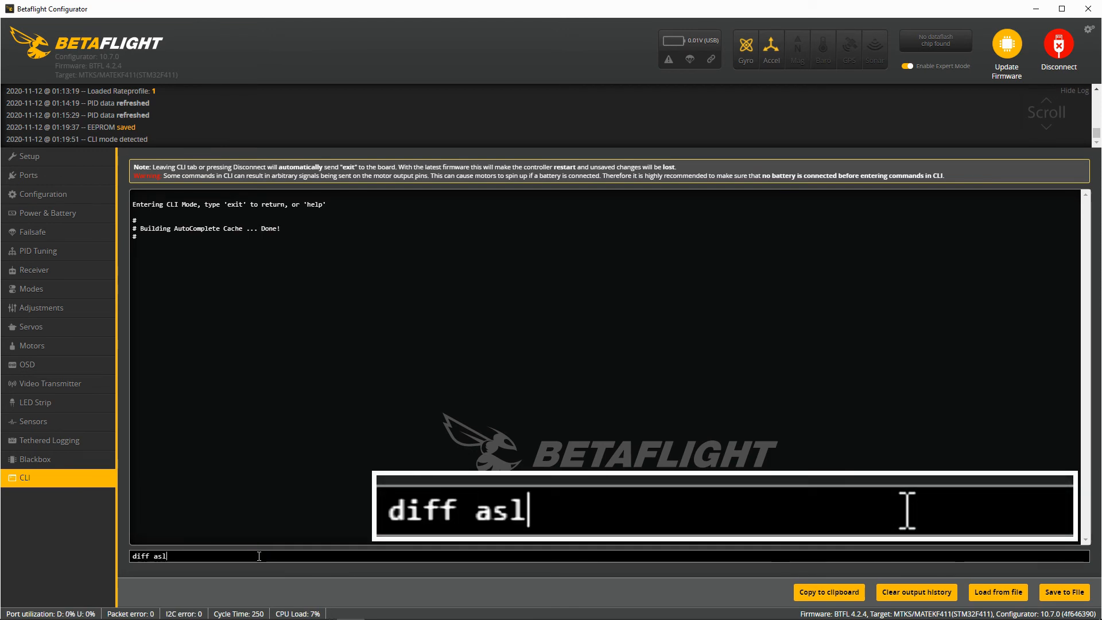
{"action": "key", "text": "BackSpace"}
{"action": "type", "text": "ll"}
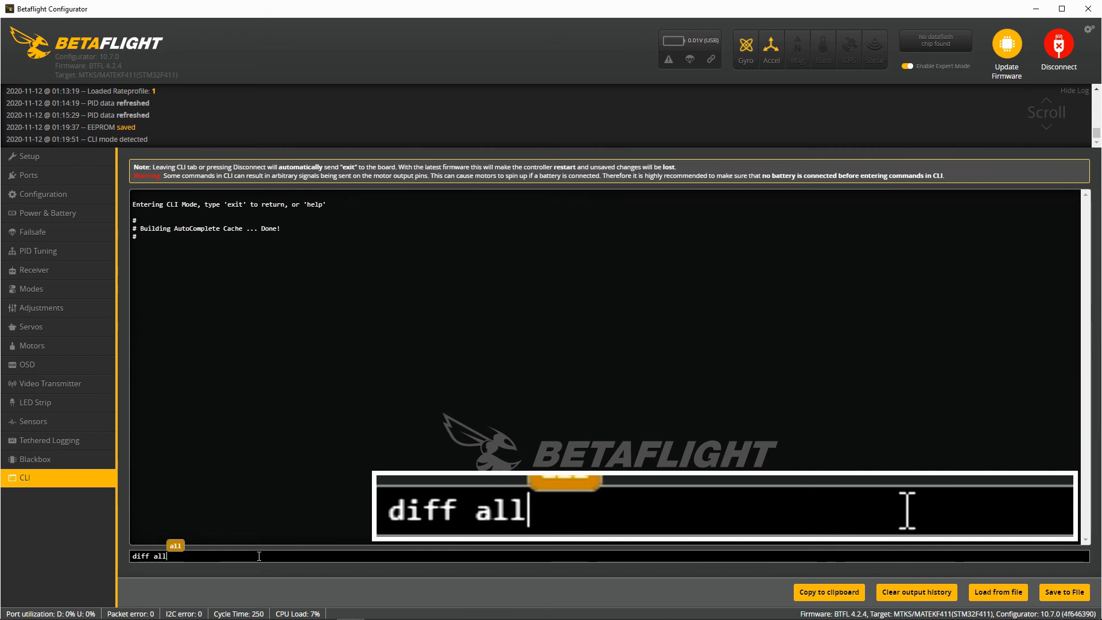
{"action": "key", "text": "Return"}
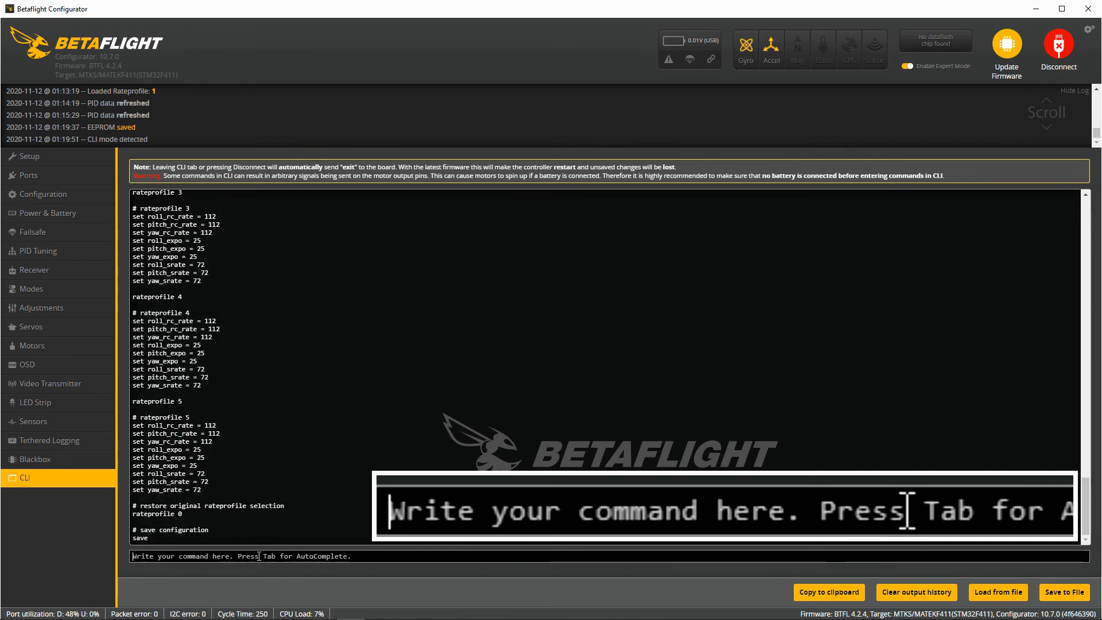
{"action": "scroll", "coordinate": [258, 529], "scroll_direction": "up", "scroll_amount": 10}
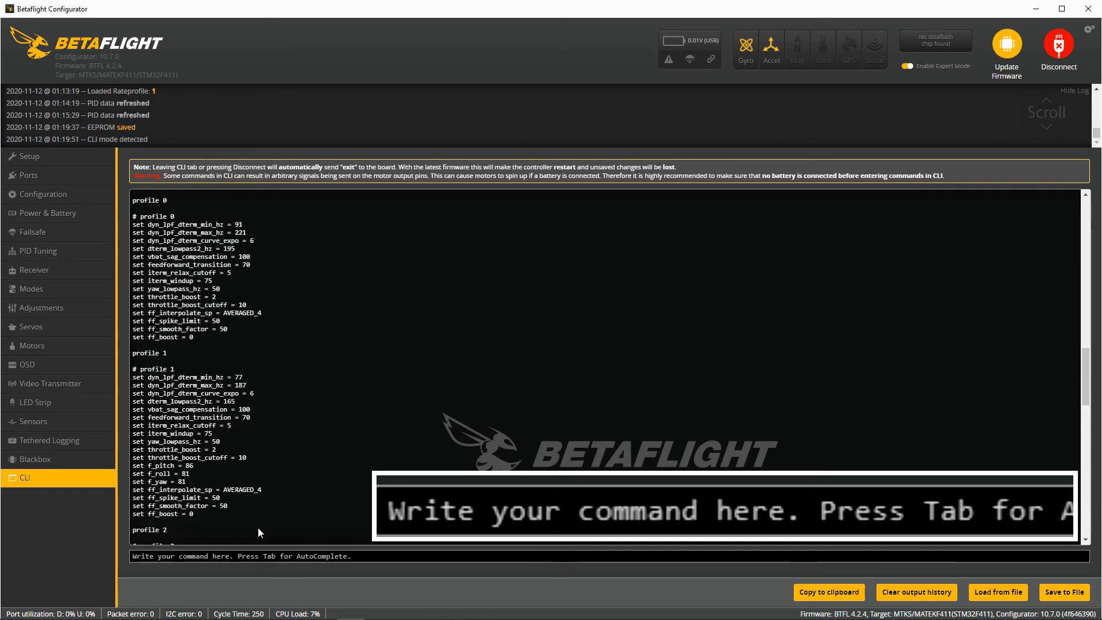
{"action": "scroll", "coordinate": [257, 528], "scroll_direction": "up", "scroll_amount": 5}
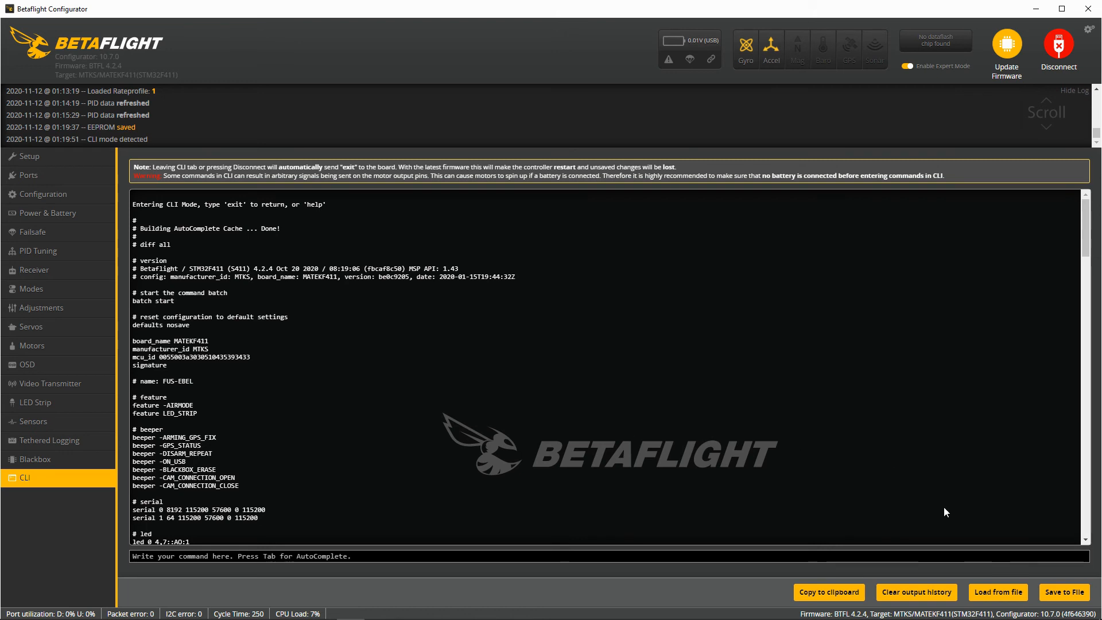
{"action": "left_click", "coordinate": [1079, 599]}
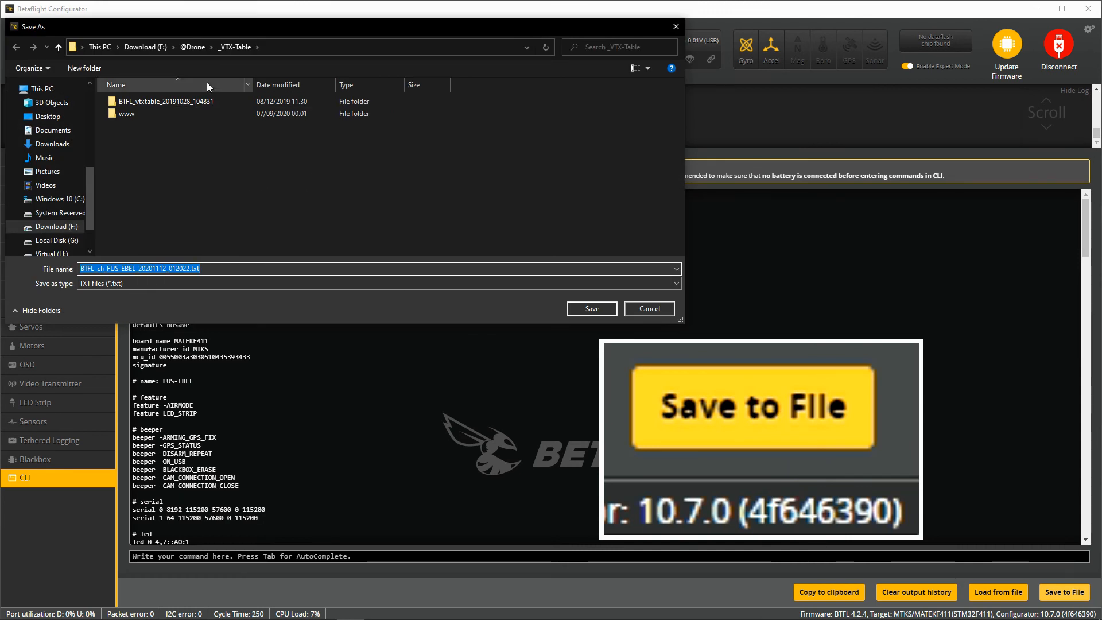
{"action": "left_click", "coordinate": [198, 48]}
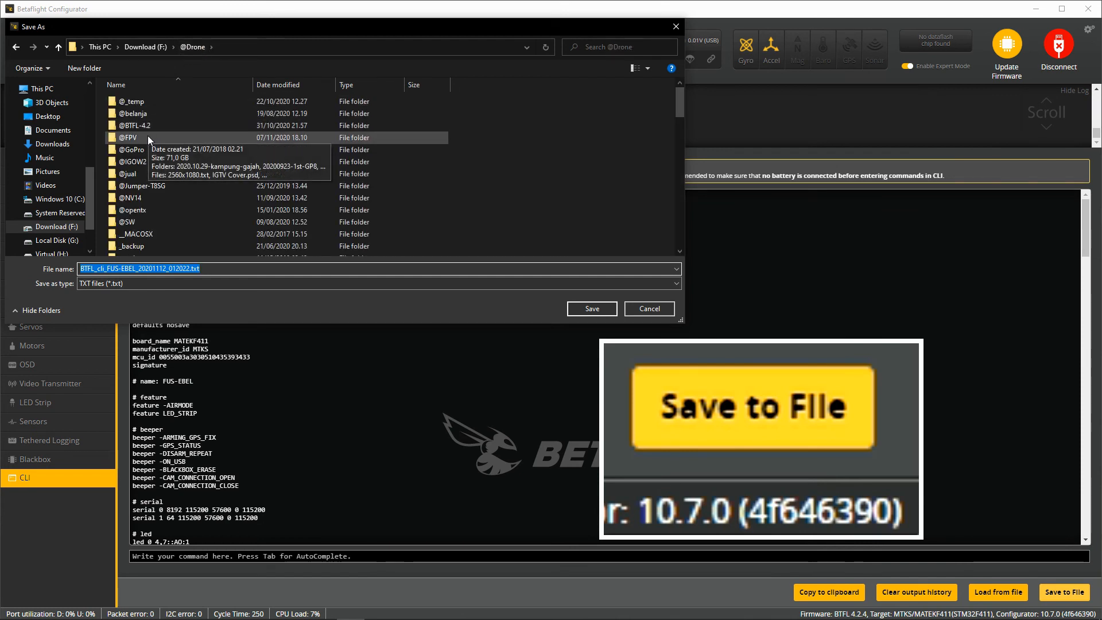
{"action": "scroll", "coordinate": [148, 175], "scroll_direction": "down", "scroll_amount": 4}
{"action": "double_click", "coordinate": [148, 174]}
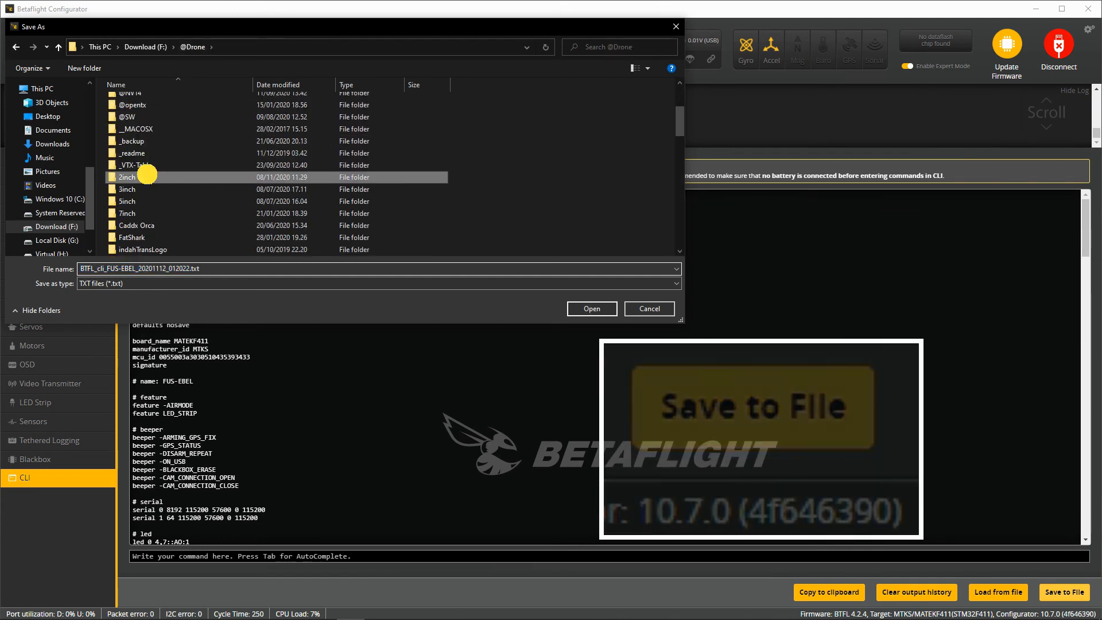
{"action": "double_click", "coordinate": [190, 115]}
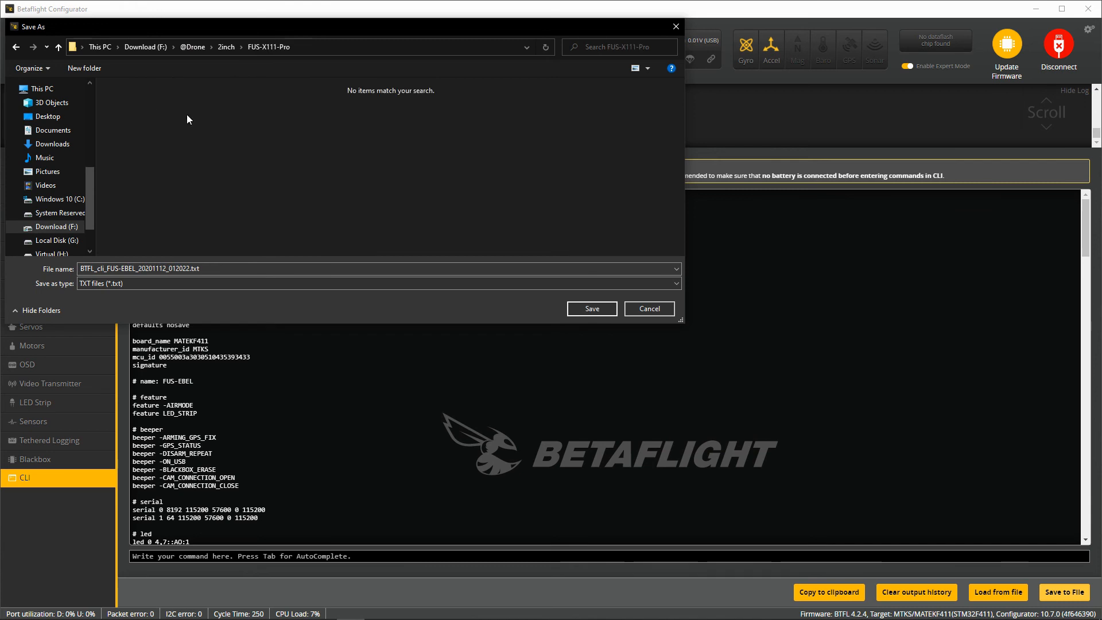
{"action": "left_click", "coordinate": [208, 268]}
{"action": "left_click", "coordinate": [594, 307]}
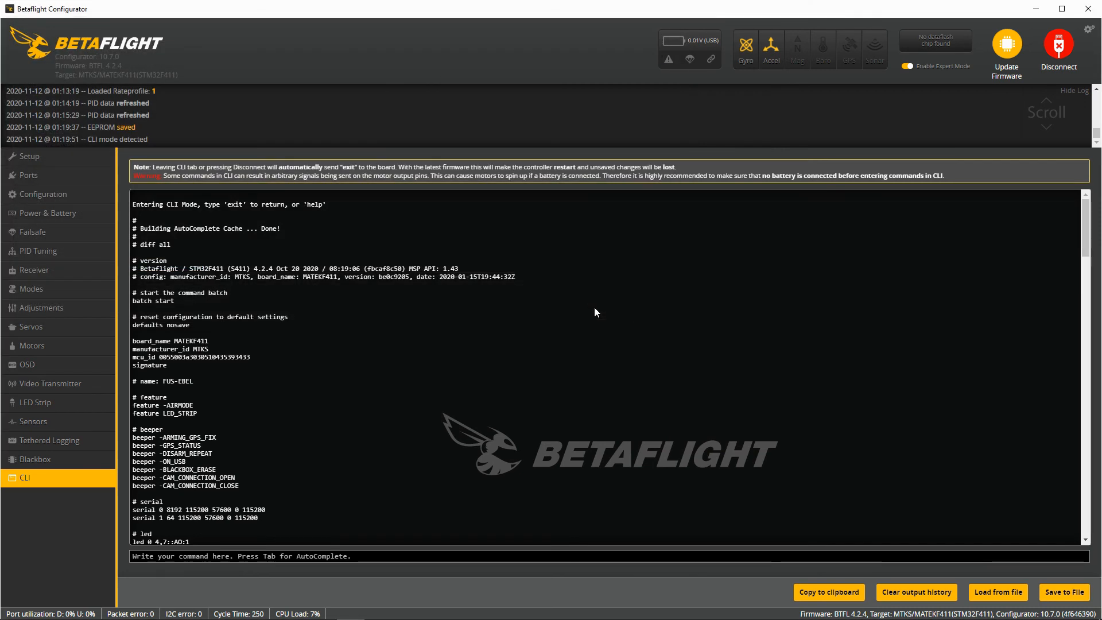
- Leave the CLI, reconnect to the flight controller, and save a Setup backup as BTFL_backup_FUS-EBEL_20201112_012106.json in the FUS-X111-Pro folder
{"action": "left_click", "coordinate": [66, 194]}
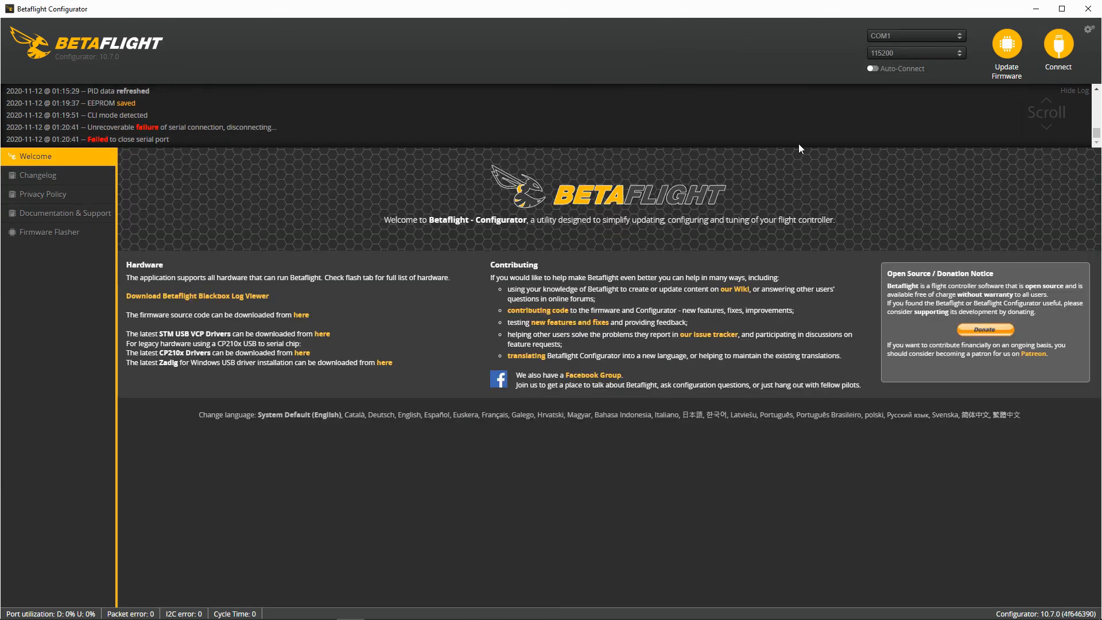
{"action": "left_click", "coordinate": [1069, 55]}
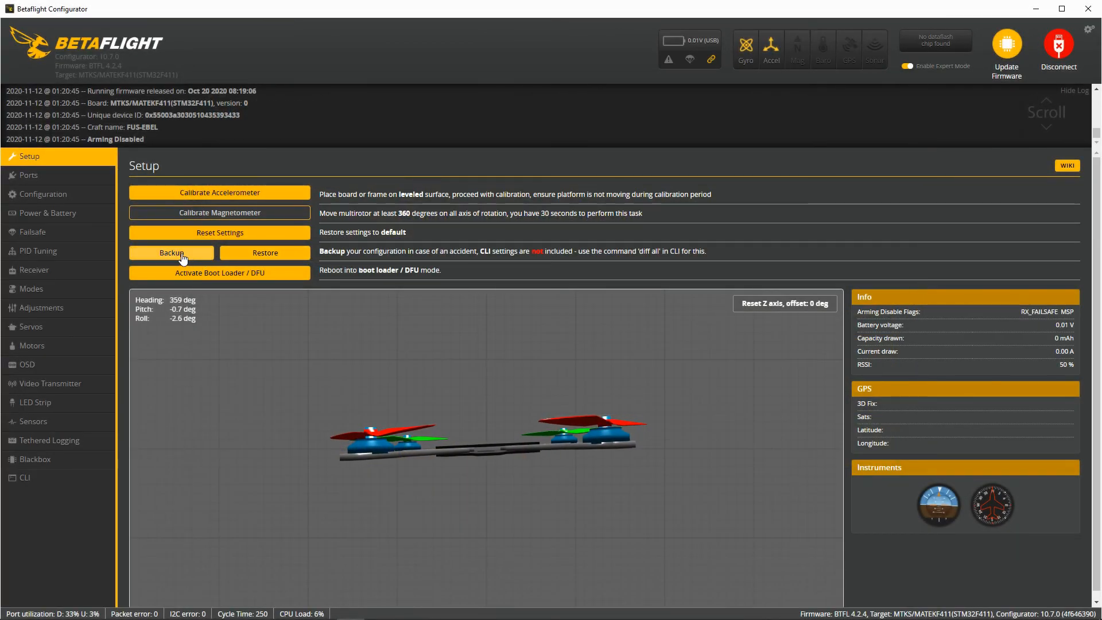
{"action": "left_click_drag", "start_coordinate": [579, 253], "coordinate": [717, 251]}
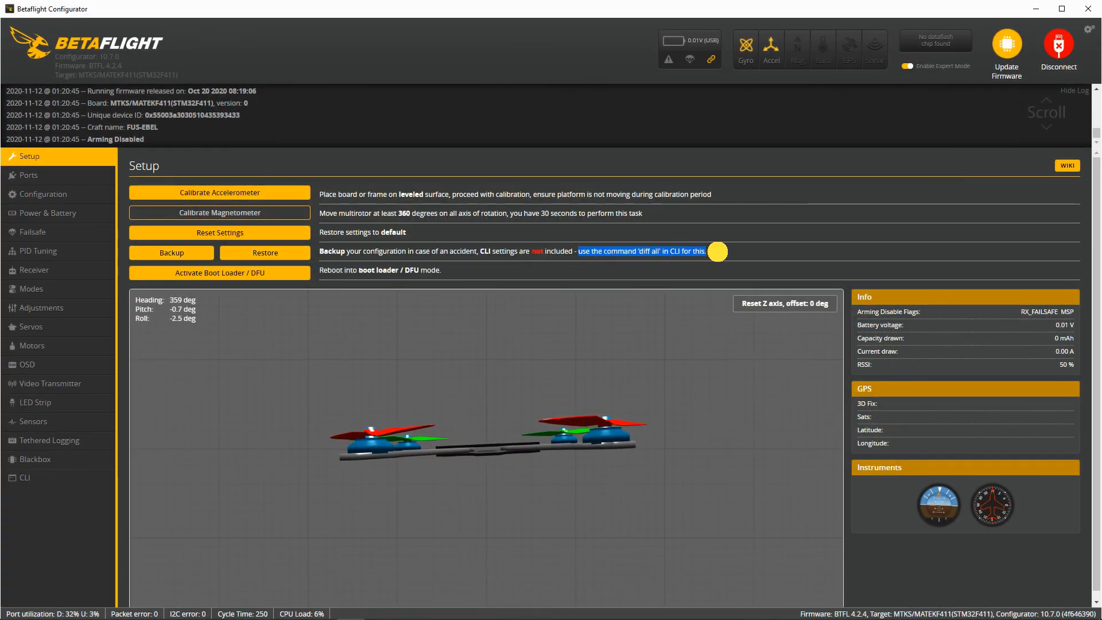
{"action": "left_click", "coordinate": [716, 251]}
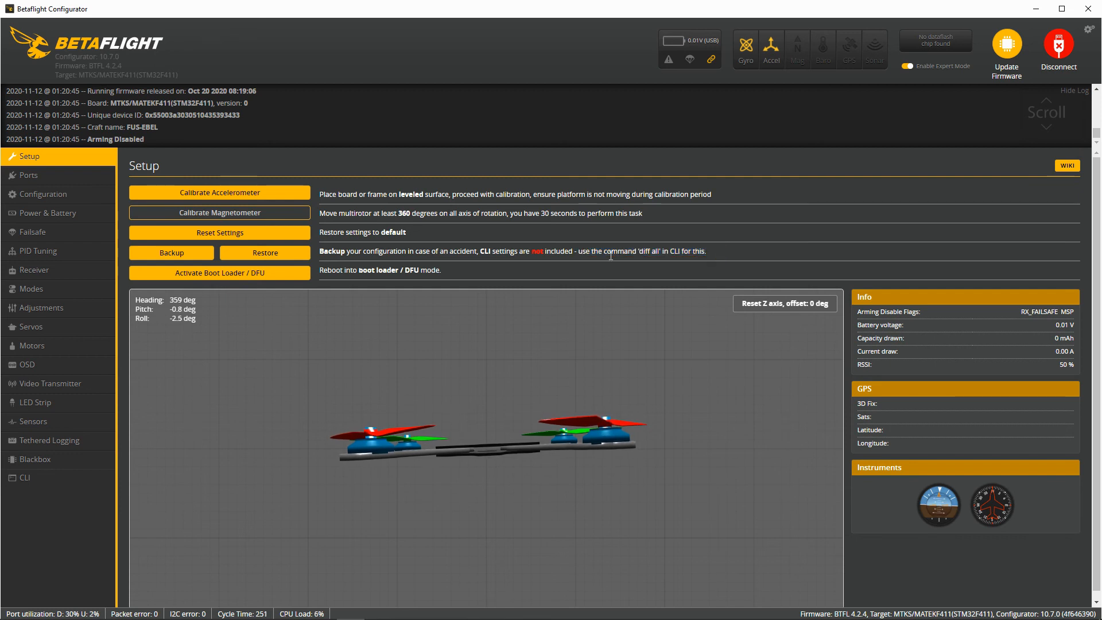
{"action": "left_click", "coordinate": [184, 251]}
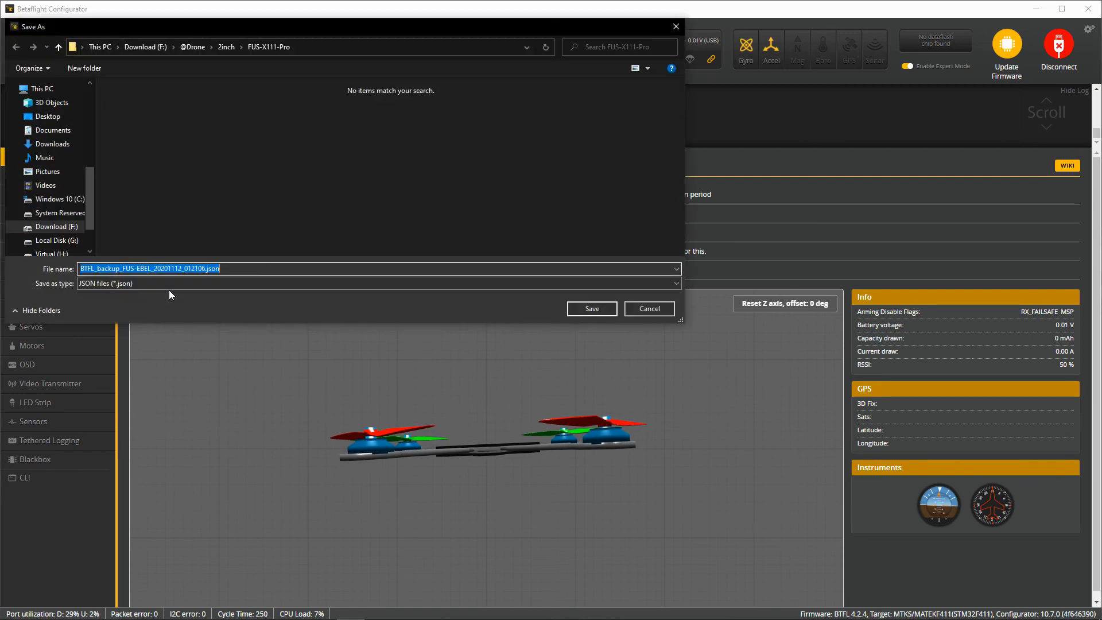
{"action": "left_click", "coordinate": [574, 310]}
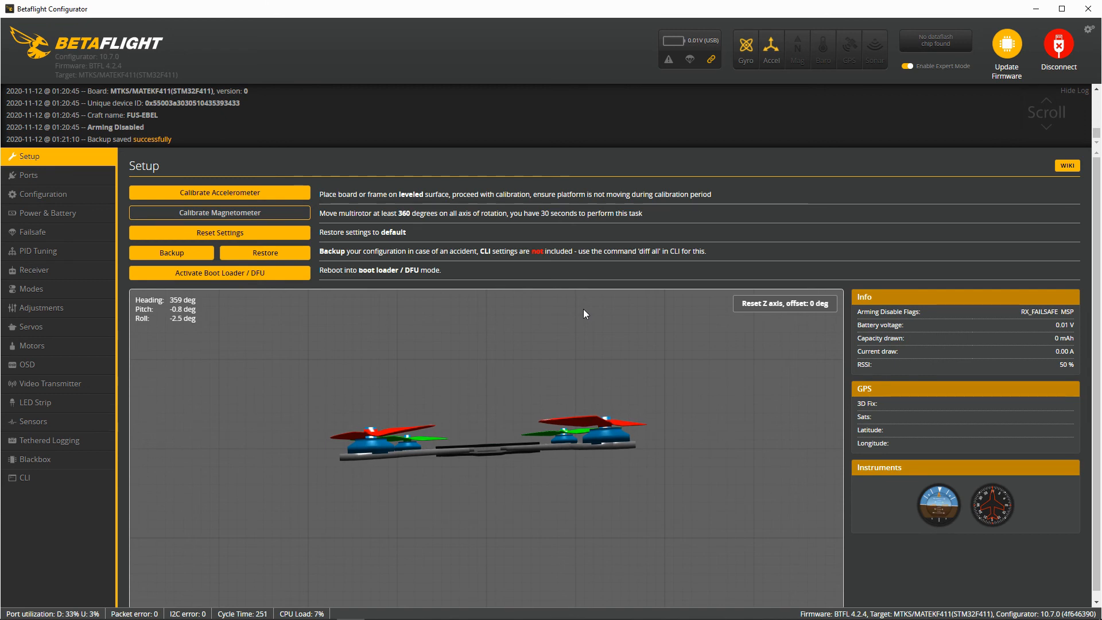
- Switch to the 4.2 Tuning Notes in Chrome and find the Quick settings section
{"action": "mouse_move", "coordinate": [275, 614]}
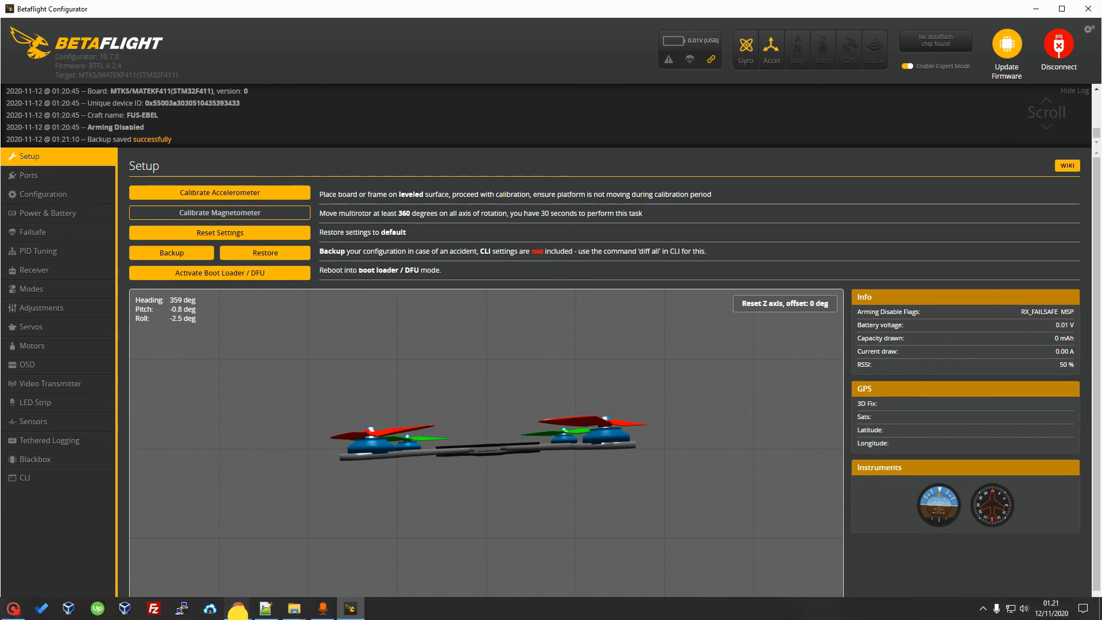
{"action": "mouse_move", "coordinate": [238, 609]}
{"action": "left_click", "coordinate": [314, 586]}
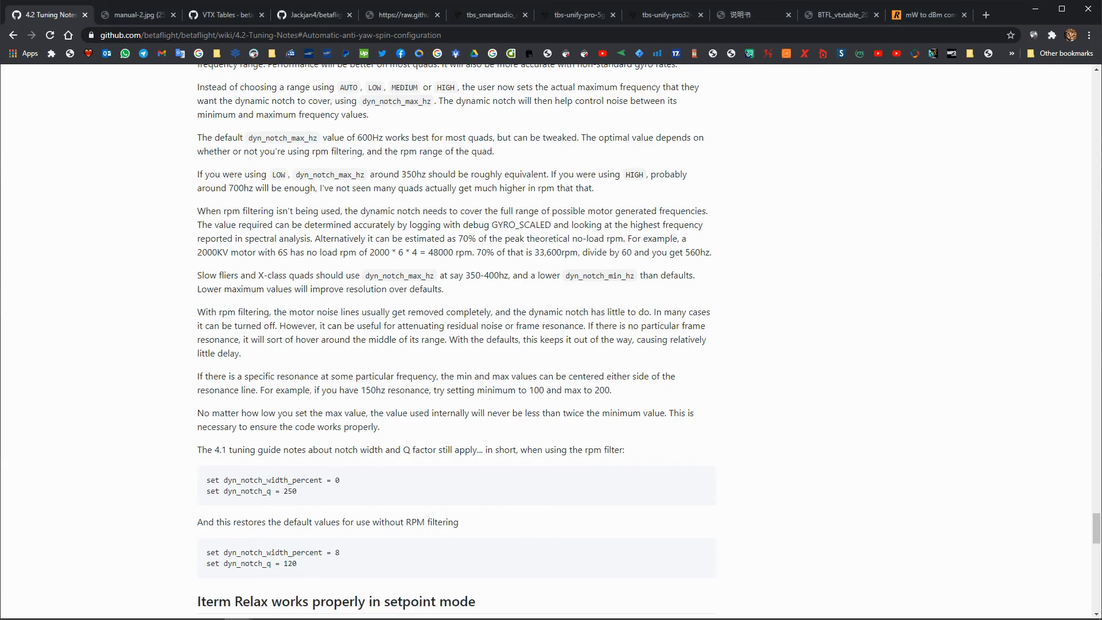
{"action": "key", "text": "Home"}
{"action": "scroll", "coordinate": [268, 486], "scroll_direction": "down", "scroll_amount": 6}
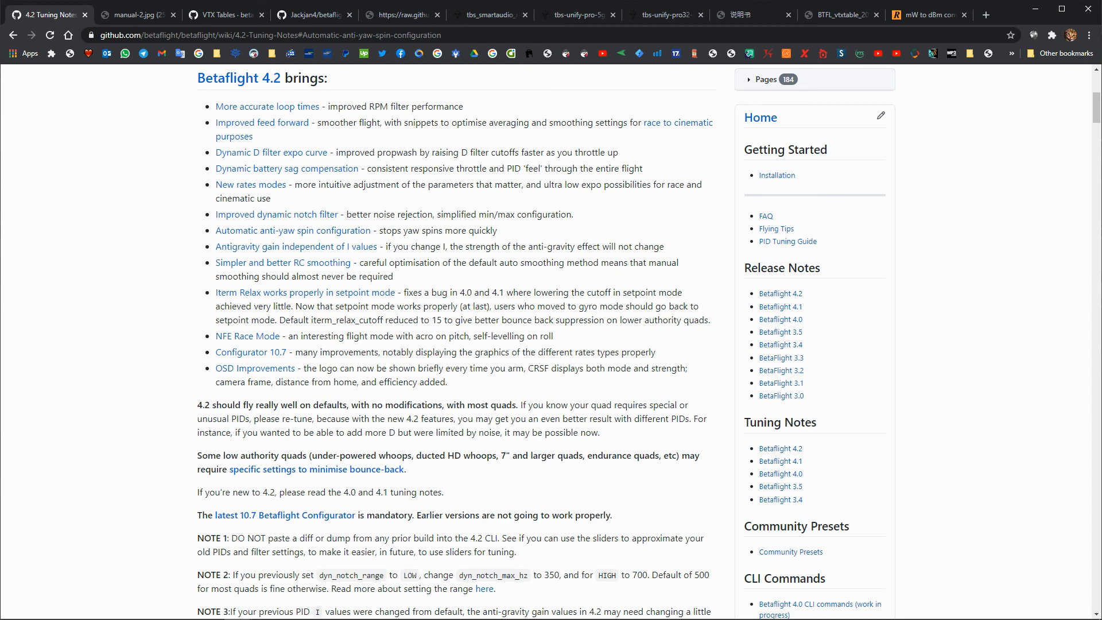
{"action": "scroll", "coordinate": [237, 475], "scroll_direction": "down", "scroll_amount": 1}
{"action": "scroll", "coordinate": [237, 474], "scroll_direction": "down", "scroll_amount": 5}
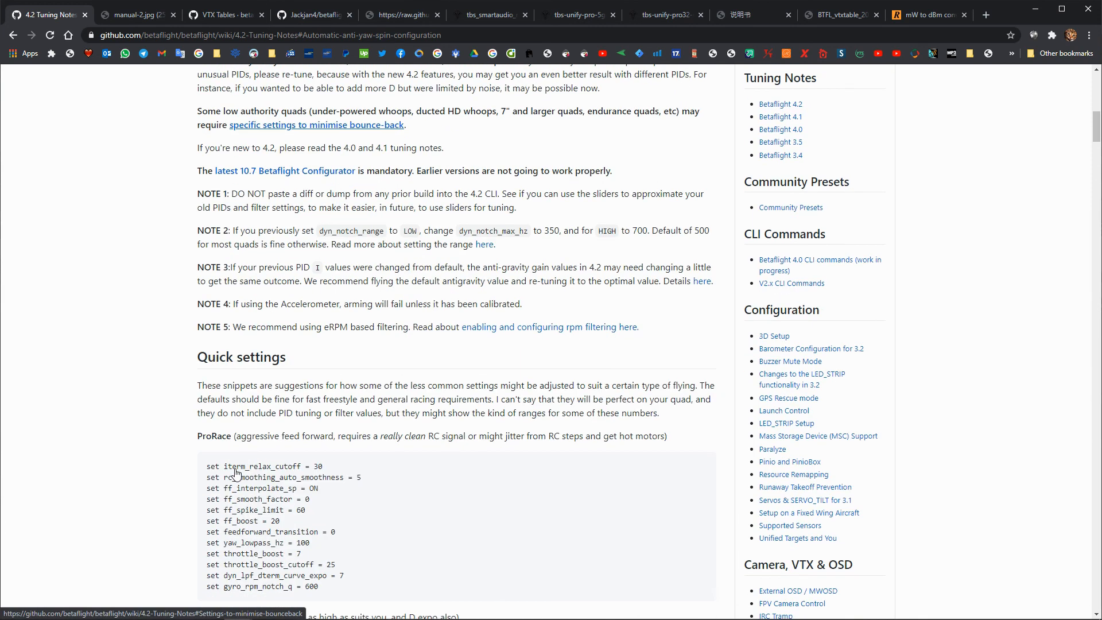
{"action": "scroll", "coordinate": [236, 474], "scroll_direction": "down", "scroll_amount": 1}
{"action": "scroll", "coordinate": [231, 209], "scroll_direction": "down", "scroll_amount": 2}
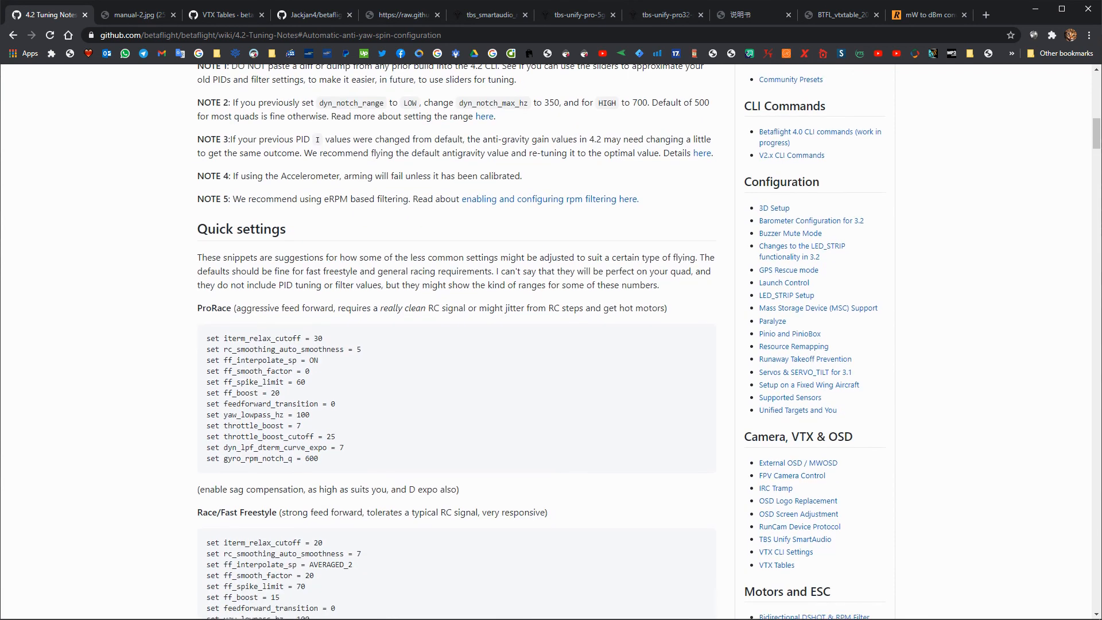
{"action": "left_click_drag", "start_coordinate": [197, 185], "coordinate": [290, 181]}
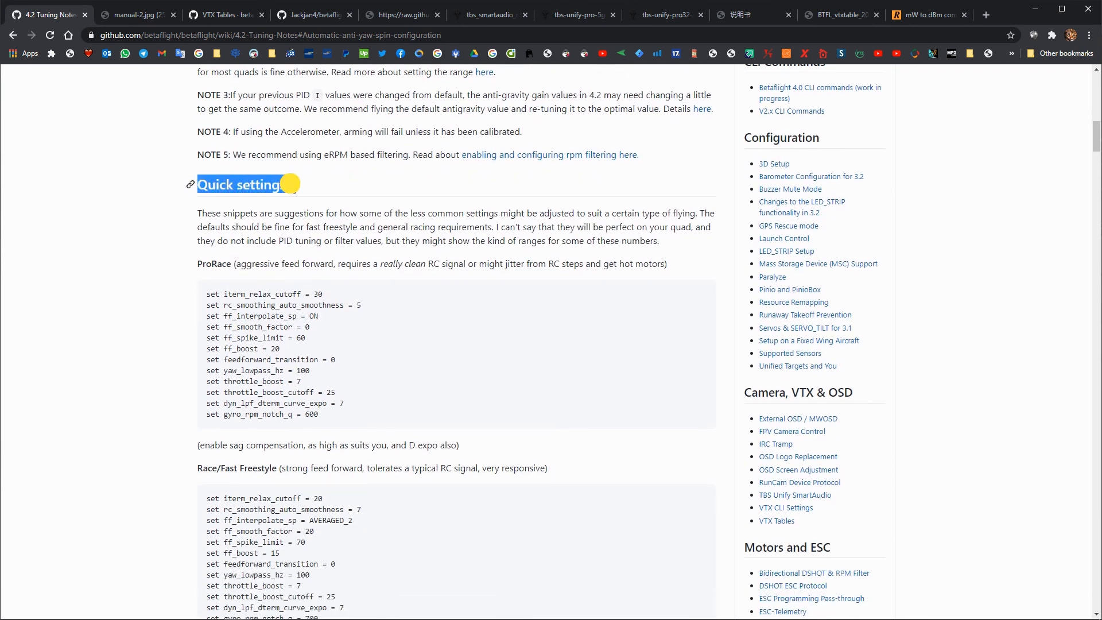
{"action": "left_click", "coordinate": [162, 372]}
- Examine the ProRace, Race/Fast Freestyle, HD and Cinematic snippets under Quick settings
{"action": "scroll", "coordinate": [163, 375], "scroll_direction": "down", "scroll_amount": 5}
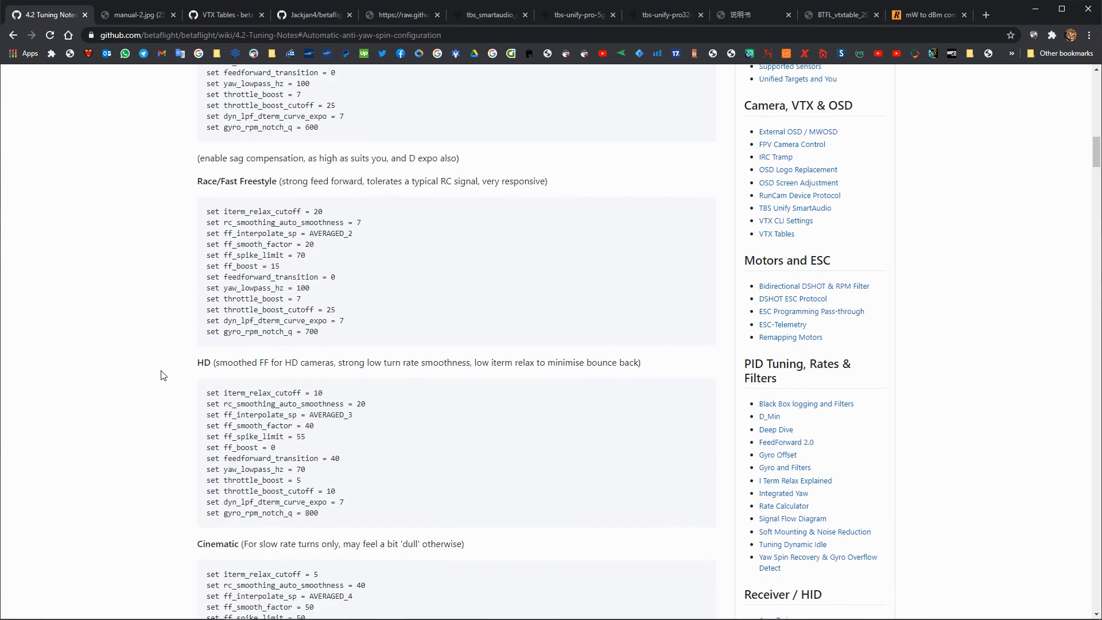
{"action": "scroll", "coordinate": [162, 375], "scroll_direction": "up", "scroll_amount": 6}
{"action": "double_click", "coordinate": [212, 320]}
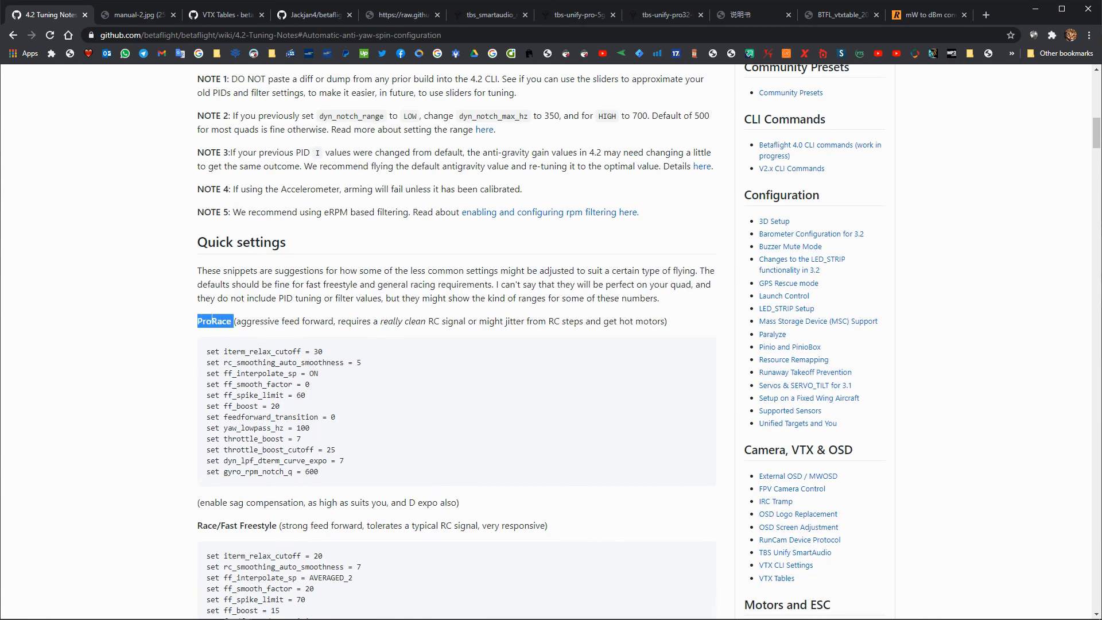
{"action": "scroll", "coordinate": [213, 320], "scroll_direction": "down", "scroll_amount": 4}
{"action": "left_click", "coordinate": [211, 298]}
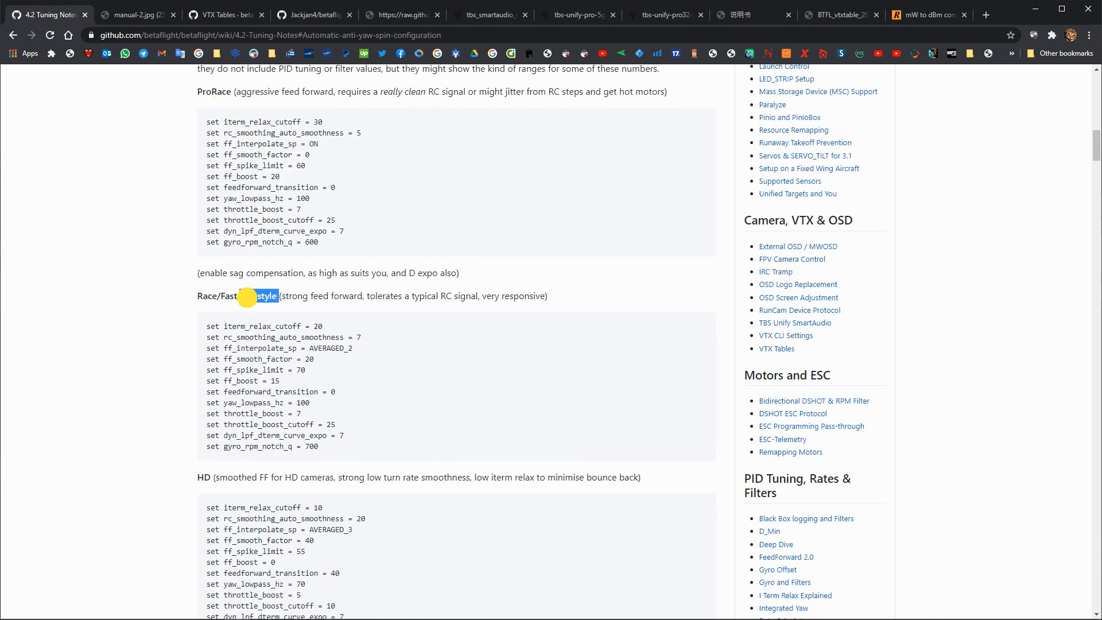
{"action": "double_click", "coordinate": [246, 296]}
{"action": "scroll", "coordinate": [247, 296], "scroll_direction": "down", "scroll_amount": 4}
{"action": "double_click", "coordinate": [204, 247]}
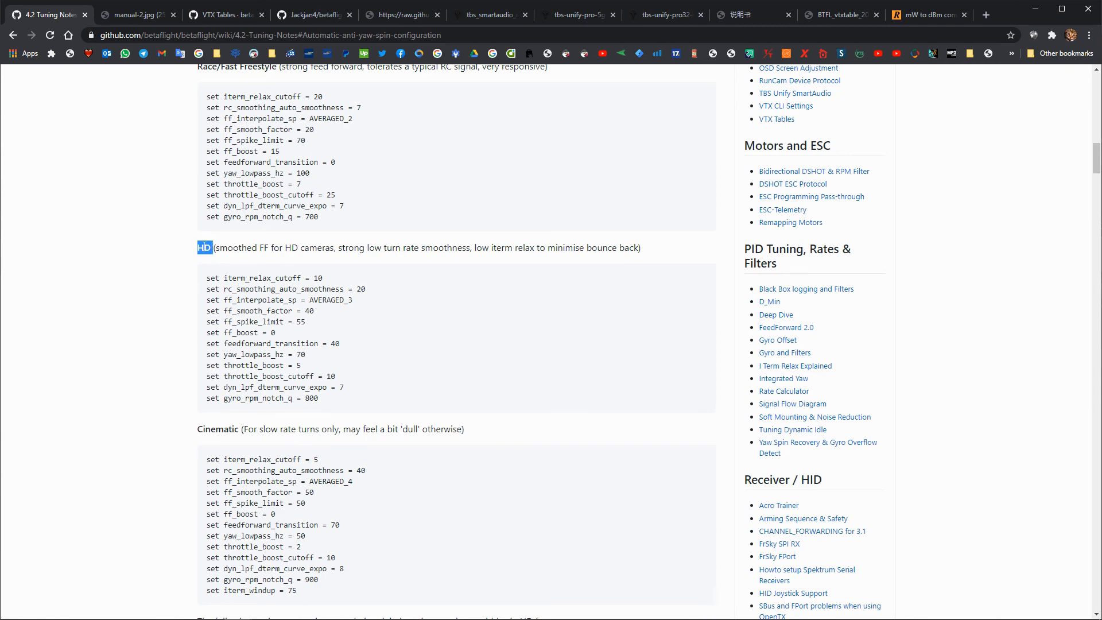
{"action": "scroll", "coordinate": [204, 247], "scroll_direction": "down", "scroll_amount": 3}
{"action": "left_click", "coordinate": [203, 247]}
{"action": "double_click", "coordinate": [204, 247]}
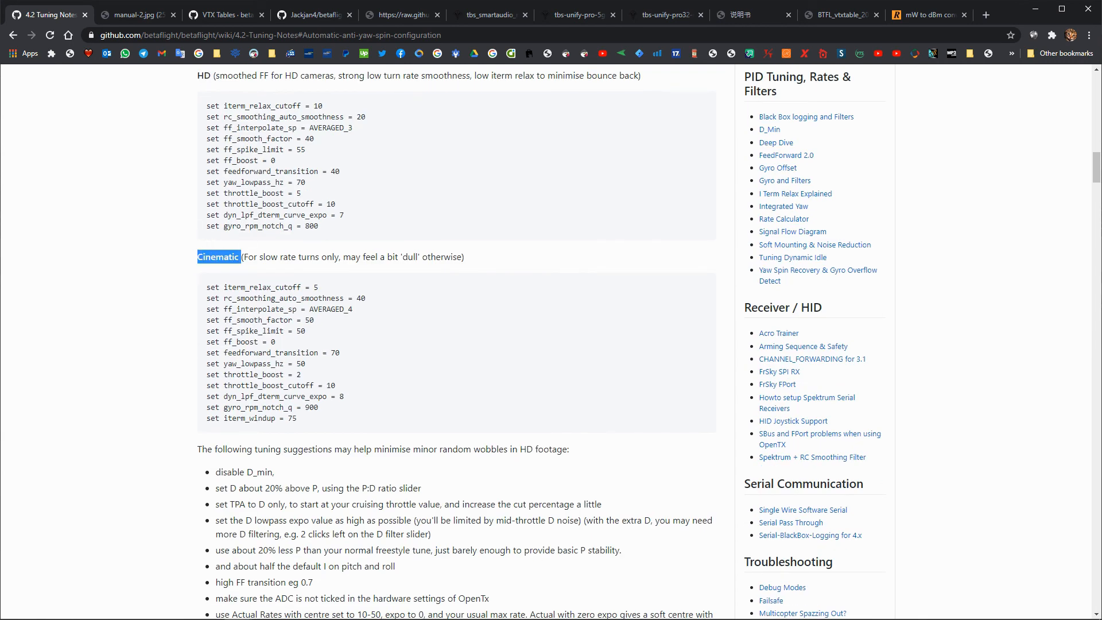
{"action": "scroll", "coordinate": [311, 263], "scroll_direction": "up", "scroll_amount": 3}
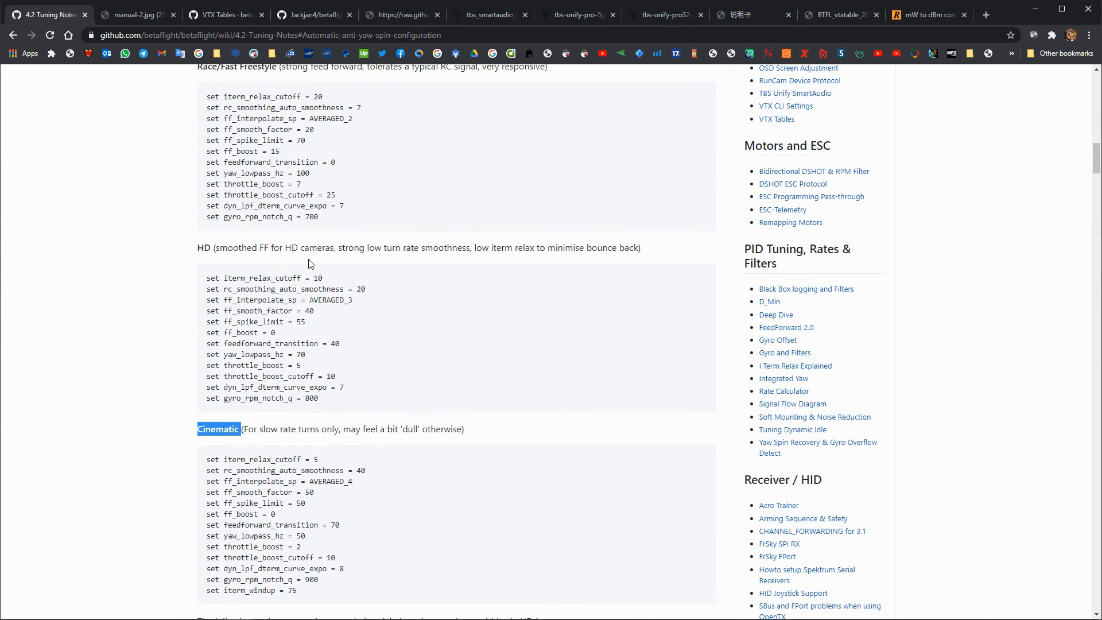
{"action": "scroll", "coordinate": [310, 264], "scroll_direction": "down", "scroll_amount": 5}
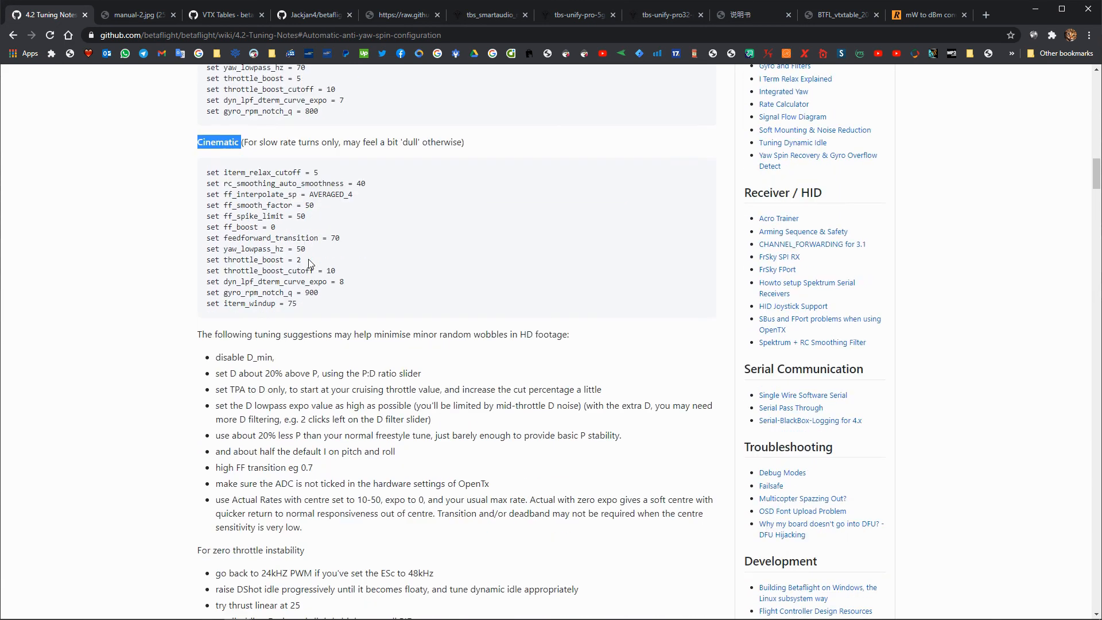
{"action": "scroll", "coordinate": [311, 264], "scroll_direction": "up", "scroll_amount": 3}
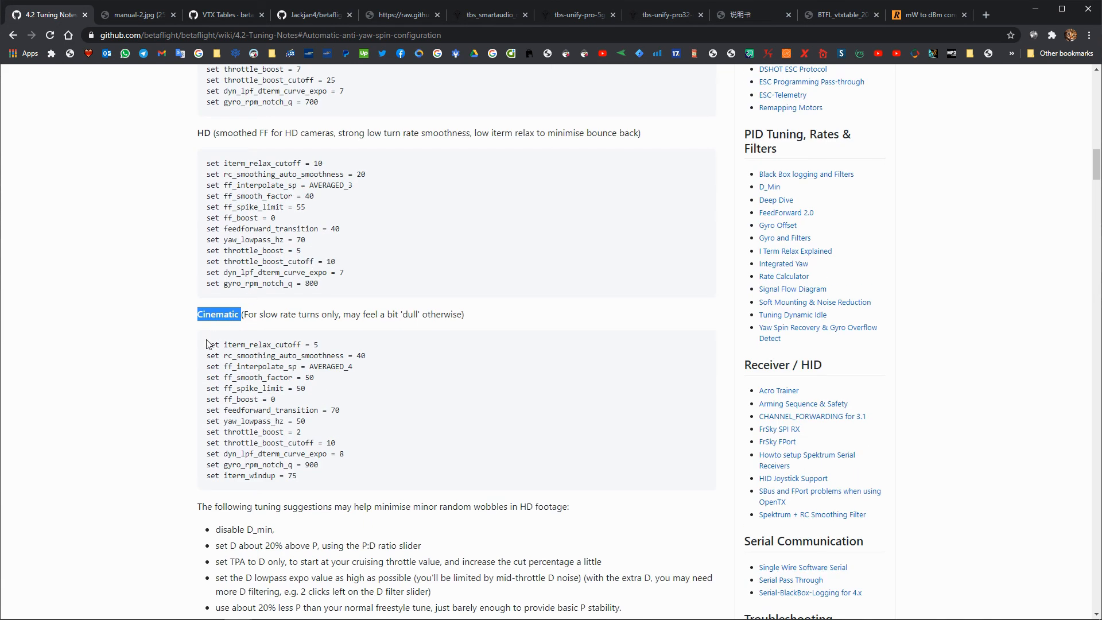
- Copy the Cinematic snippet's set commands and run them in the CLI of Betaflight Configurator
{"action": "left_click_drag", "start_coordinate": [208, 343], "coordinate": [407, 484]}
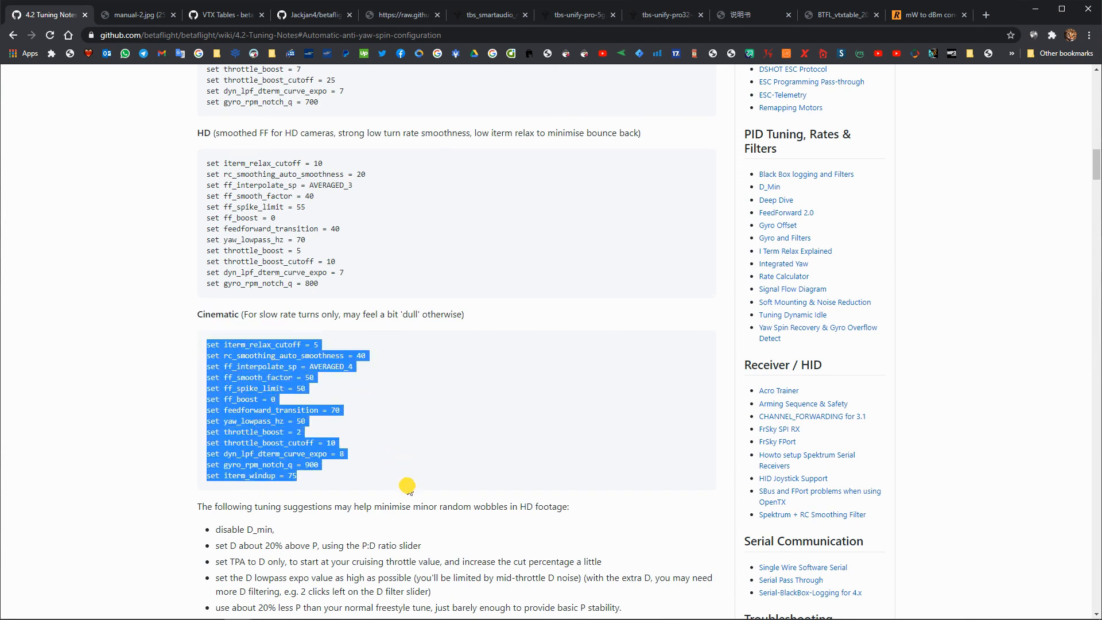
{"action": "right_click", "coordinate": [252, 447]}
{"action": "left_click", "coordinate": [285, 458]}
{"action": "left_click", "coordinate": [350, 609]}
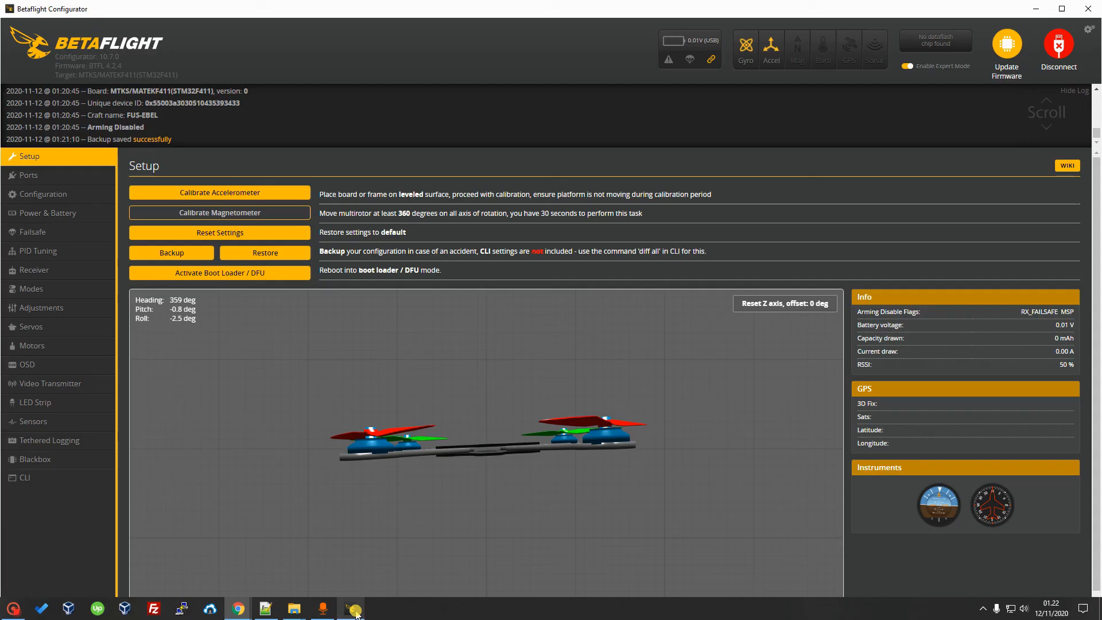
{"action": "left_click", "coordinate": [46, 478]}
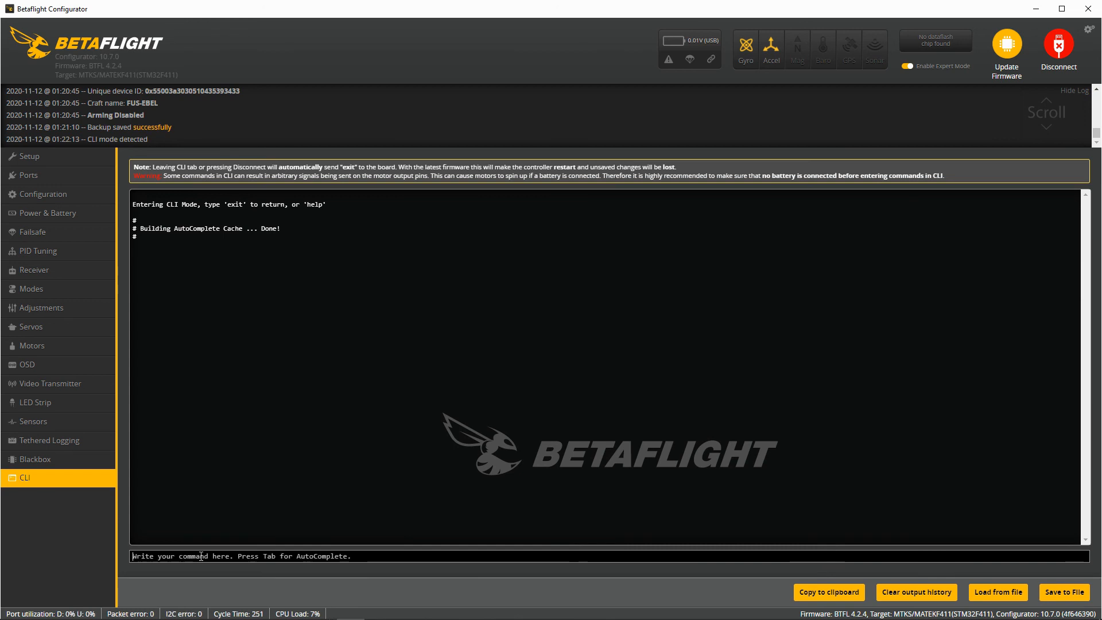
{"action": "key", "text": "ctrl+v"}
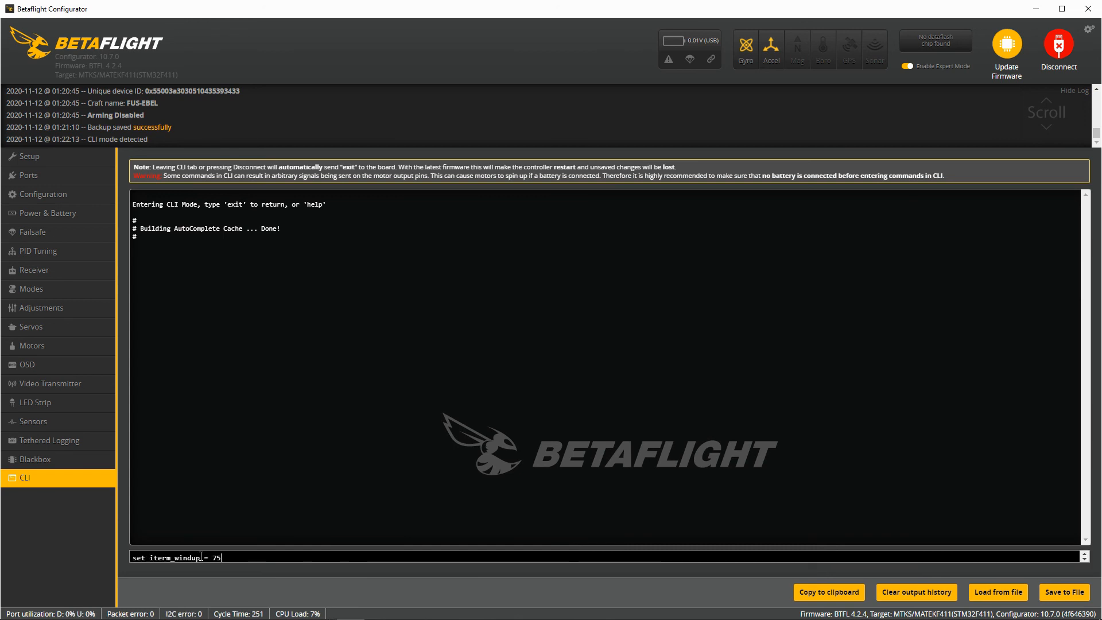
{"action": "key", "text": "Return"}
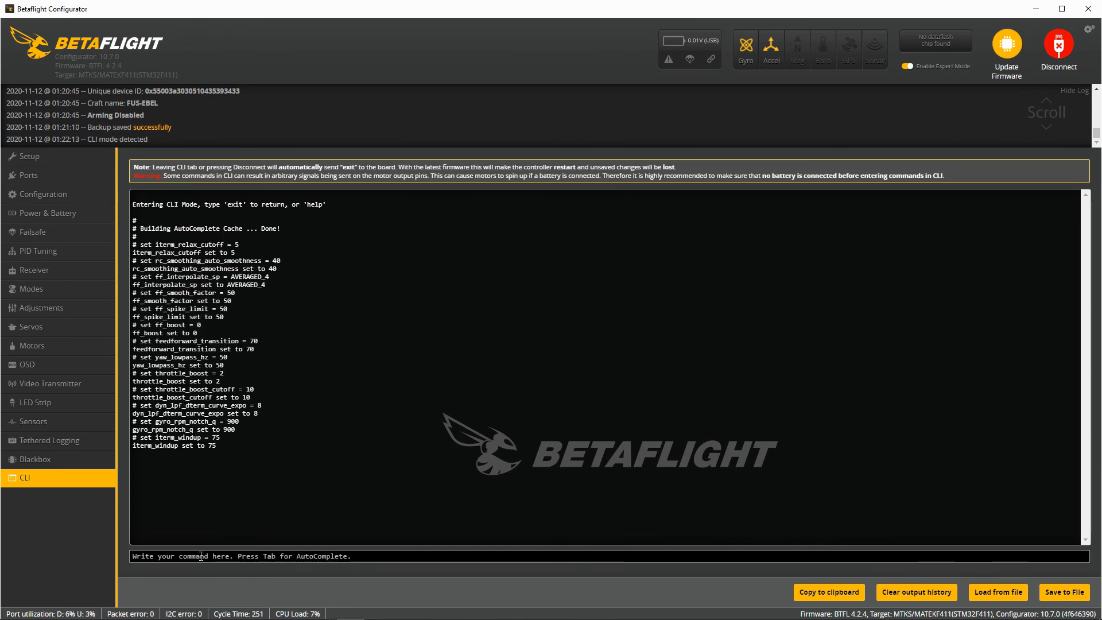
{"action": "type", "text": "save"}
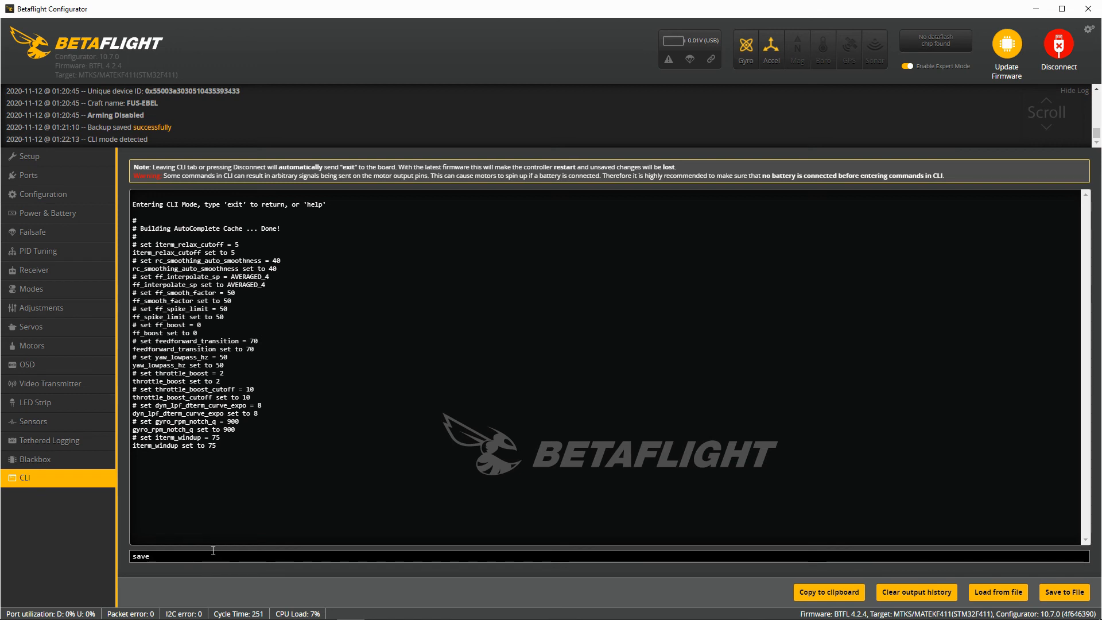
{"action": "key", "text": "BackSpace"}
{"action": "key", "text": "BackSpace"}
{"action": "key", "text": "BackSpace"}
{"action": "key", "text": "BackSpace"}
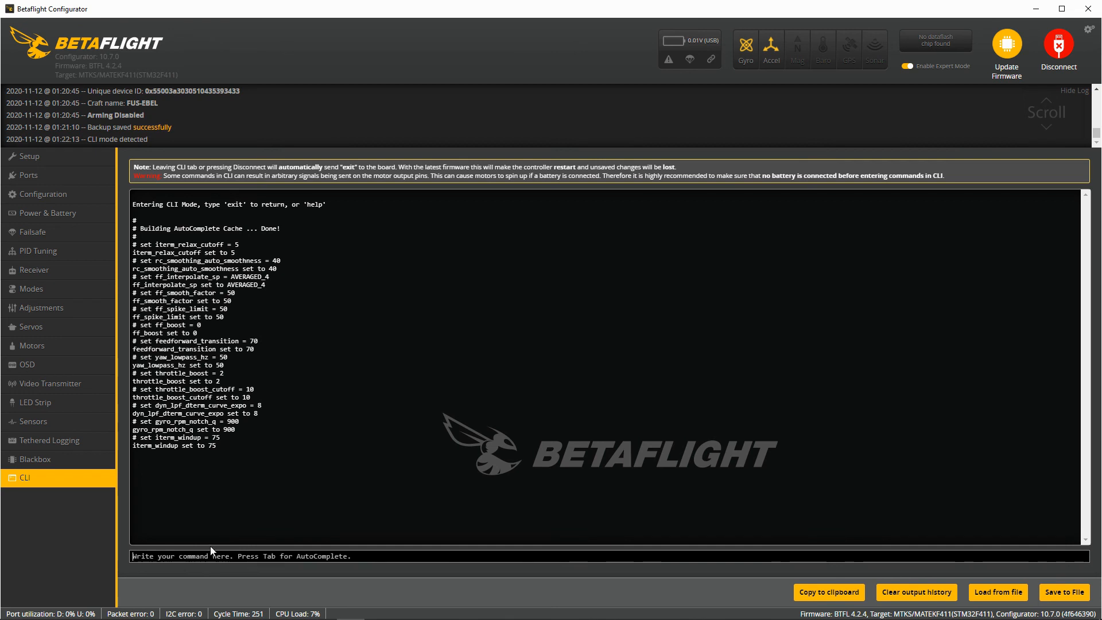
- Clear the CLI output history and return to the Quick settings section of the 4.2 Tuning Notes in Chrome
{"action": "left_click", "coordinate": [921, 598]}
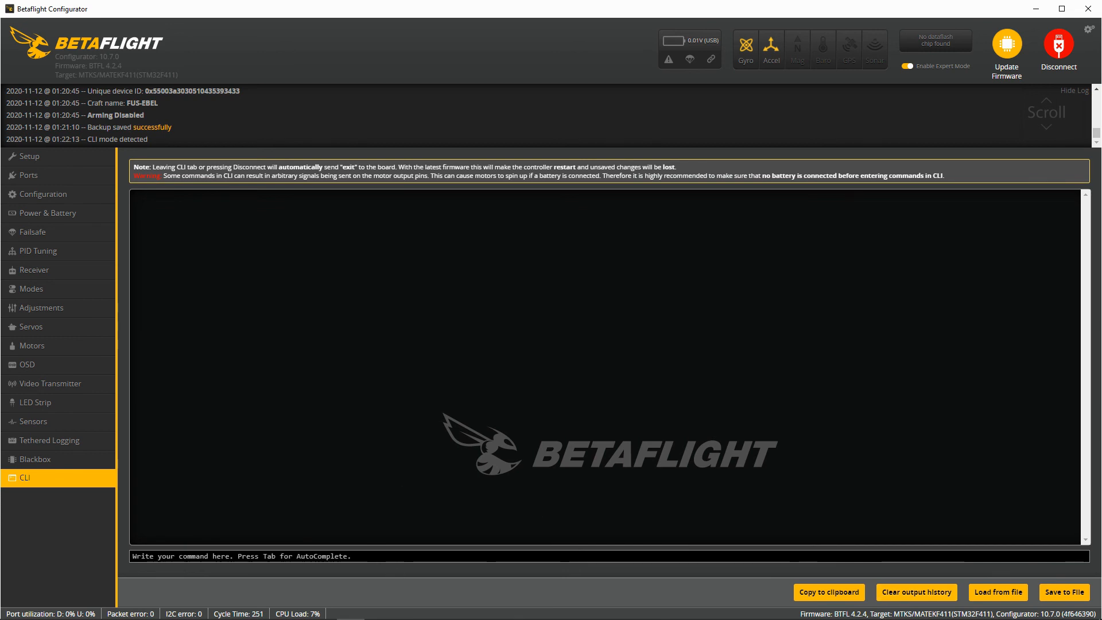
{"action": "mouse_move", "coordinate": [276, 613]}
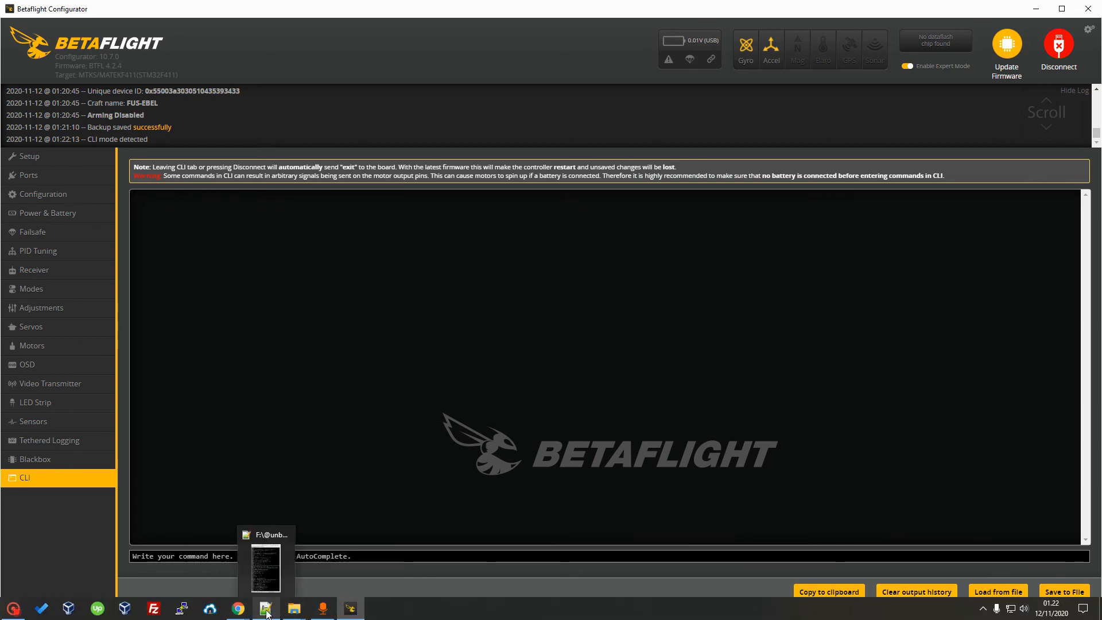
{"action": "left_click", "coordinate": [315, 560]}
{"action": "left_click", "coordinate": [154, 513]}
{"action": "scroll", "coordinate": [157, 519], "scroll_direction": "up", "scroll_amount": 9}
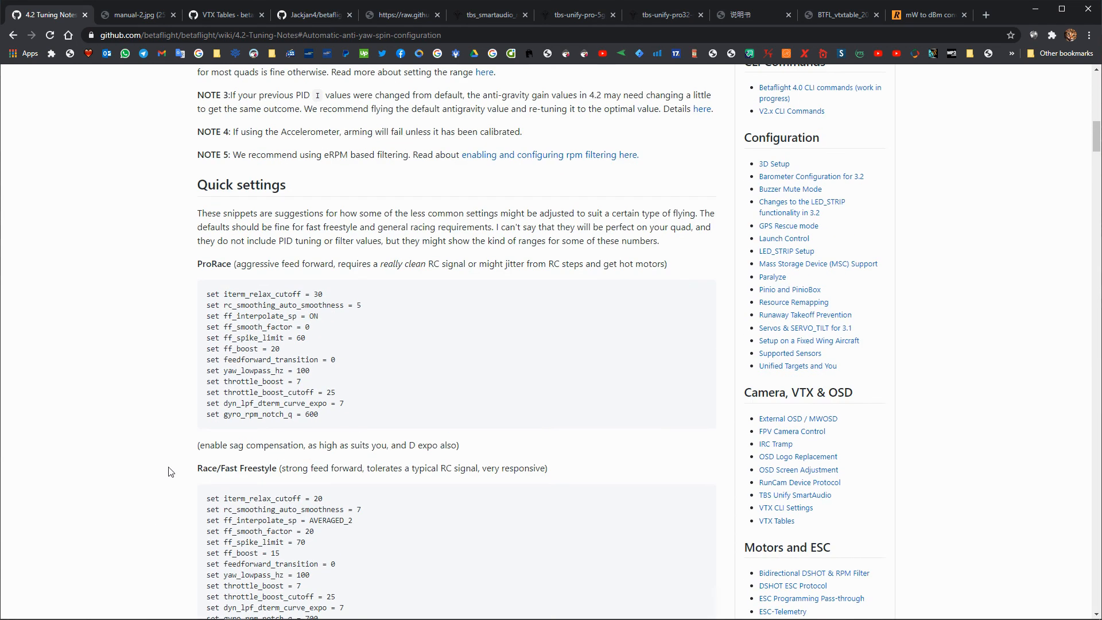
- Examine the set commands of the ProRace and Race/Fast Freestyle snippets under Quick settings
{"action": "double_click", "coordinate": [224, 265]}
{"action": "left_click_drag", "start_coordinate": [205, 294], "coordinate": [385, 419]}
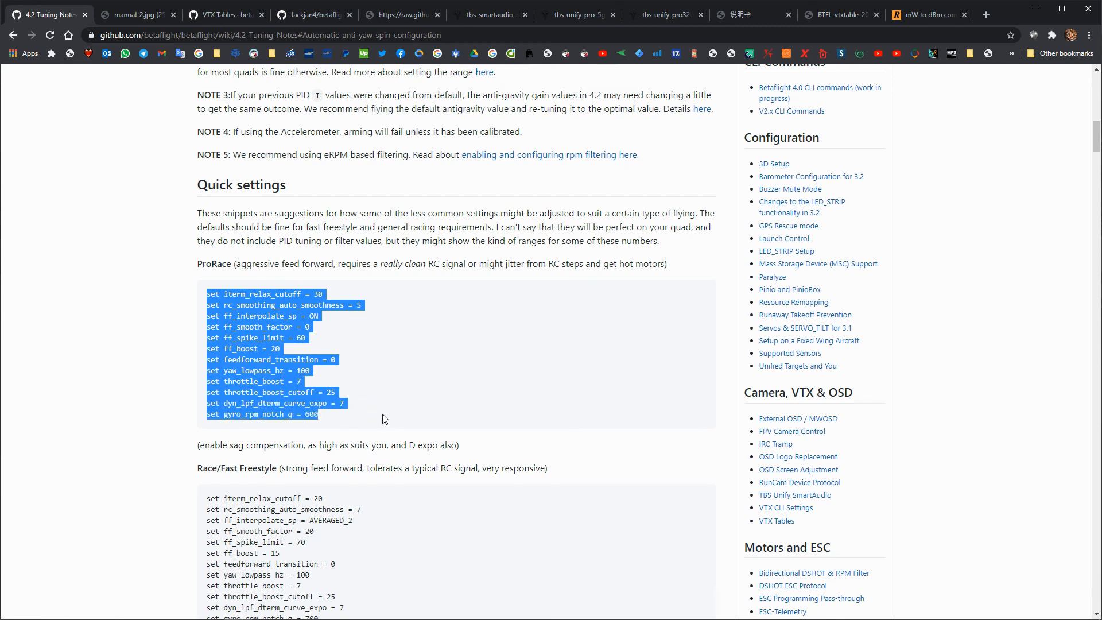
{"action": "scroll", "coordinate": [385, 419], "scroll_direction": "down", "scroll_amount": 3}
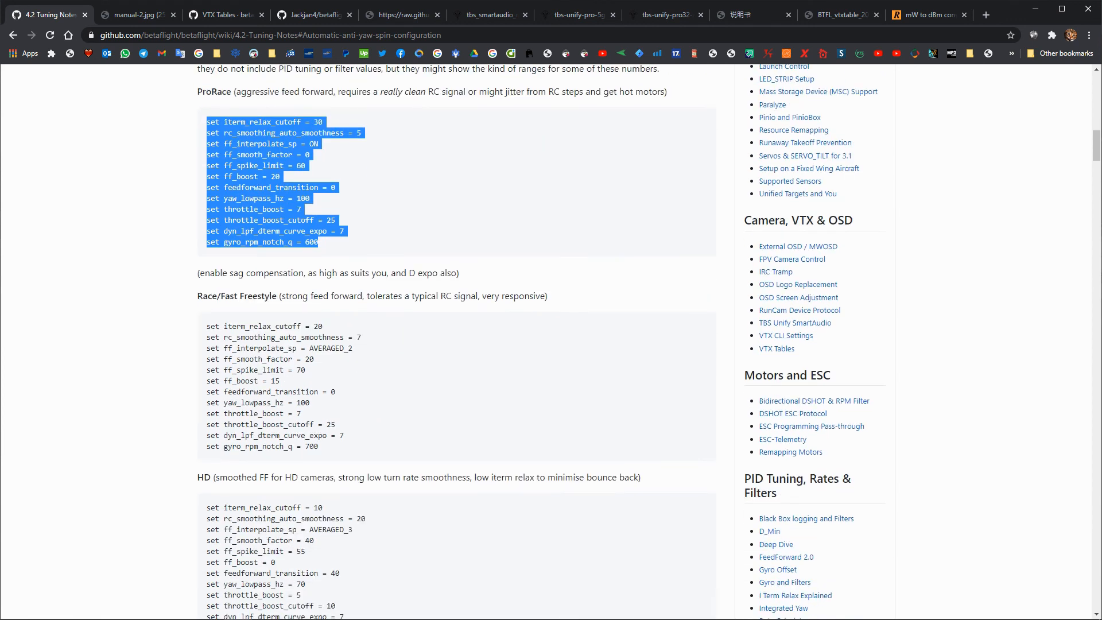
{"action": "left_click_drag", "start_coordinate": [202, 322], "coordinate": [372, 452]}
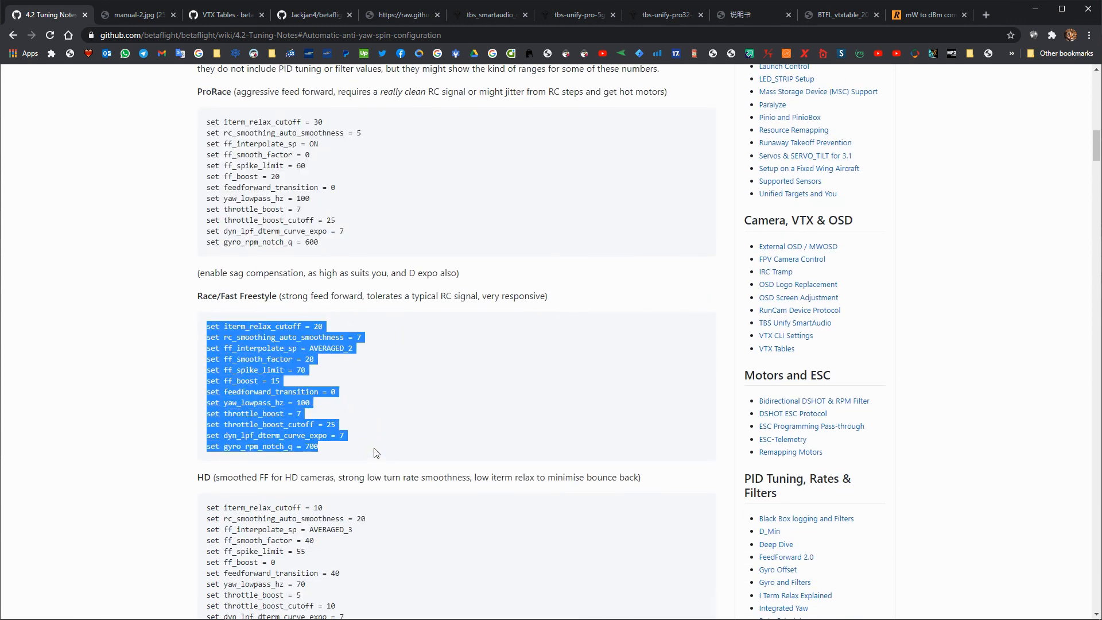
{"action": "left_click", "coordinate": [402, 410]}
{"action": "left_click_drag", "start_coordinate": [205, 326], "coordinate": [385, 449]}
{"action": "left_click", "coordinate": [389, 430]}
{"action": "scroll", "coordinate": [389, 429], "scroll_direction": "down", "scroll_amount": 5}
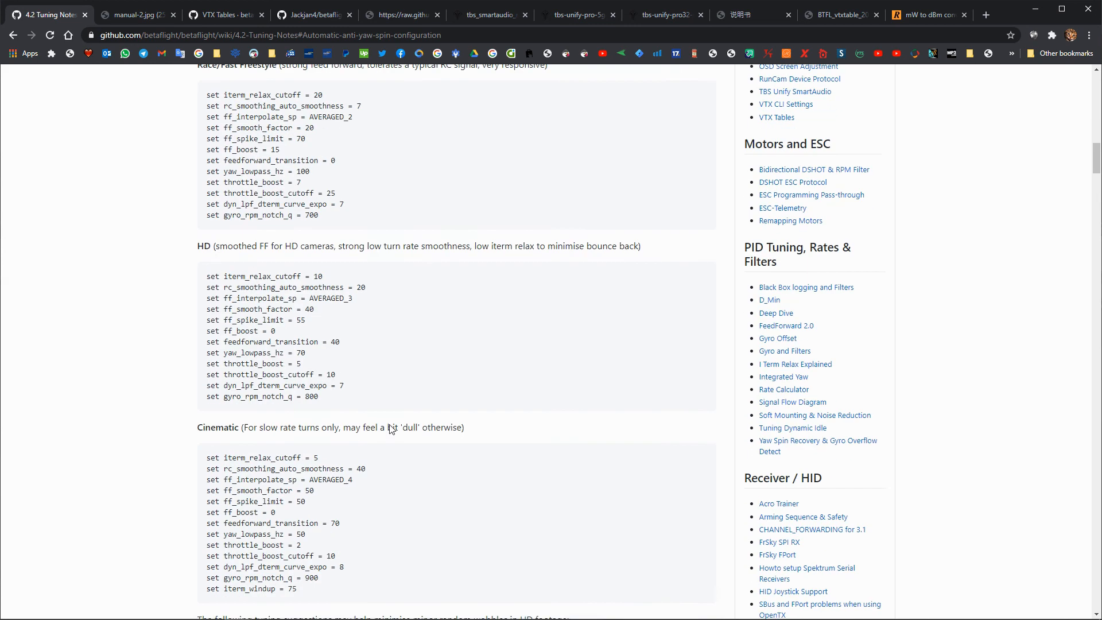
- Compare the set commands of the HD and Cinematic snippets in the 4.2 Tuning Notes
{"action": "left_click_drag", "start_coordinate": [205, 221], "coordinate": [361, 339]}
{"action": "left_click_drag", "start_coordinate": [208, 404], "coordinate": [416, 532]}
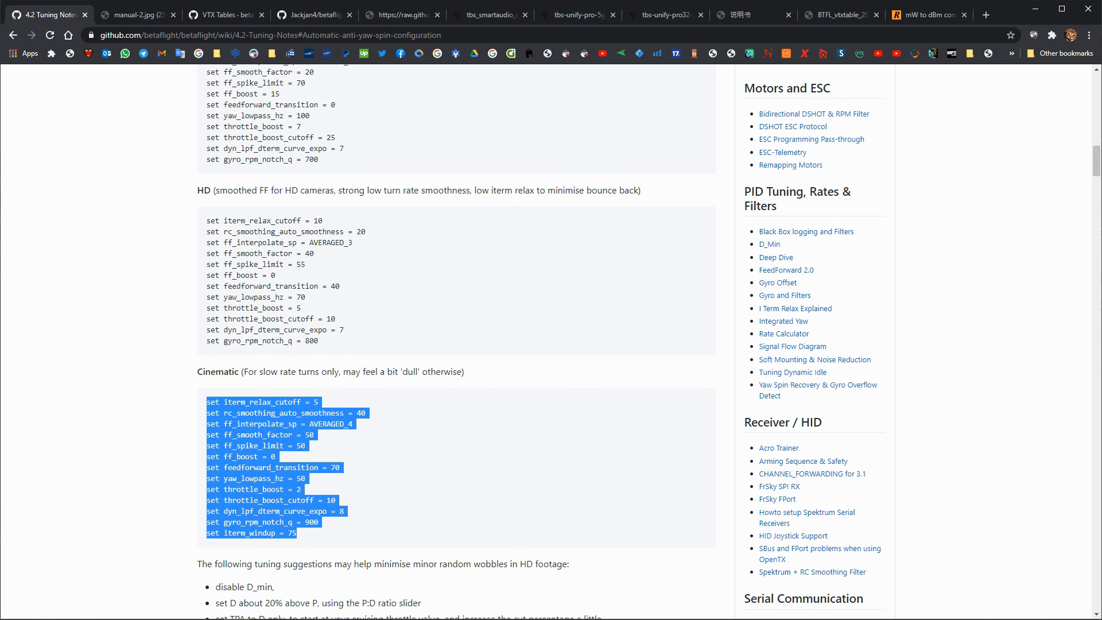
{"action": "left_click", "coordinate": [324, 344]}
{"action": "left_click_drag", "start_coordinate": [324, 344], "coordinate": [208, 221]}
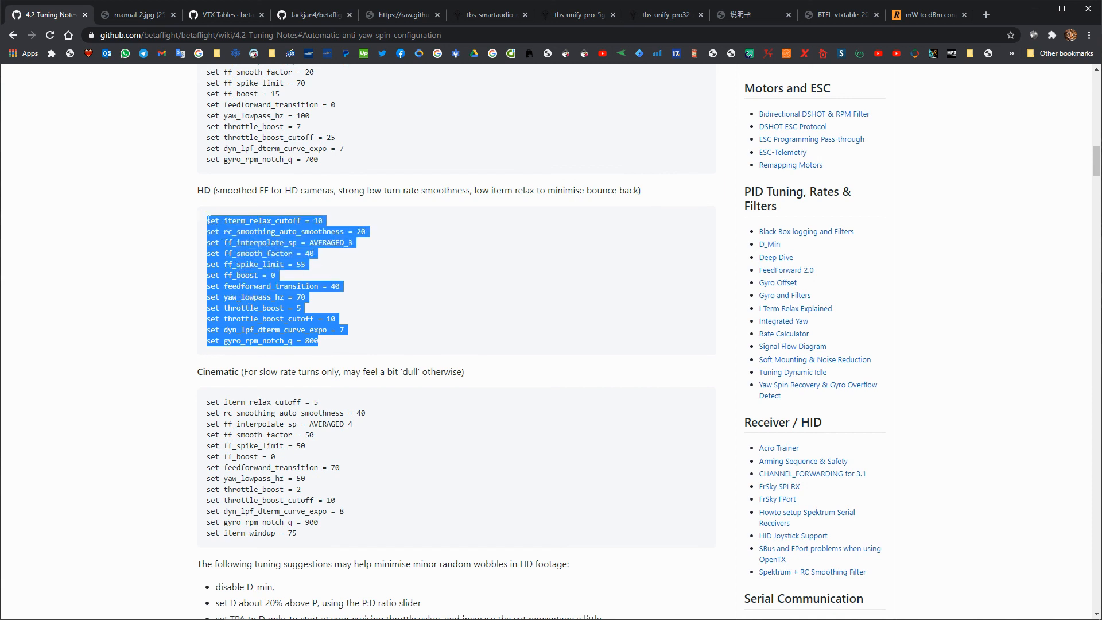
{"action": "left_click", "coordinate": [322, 437]}
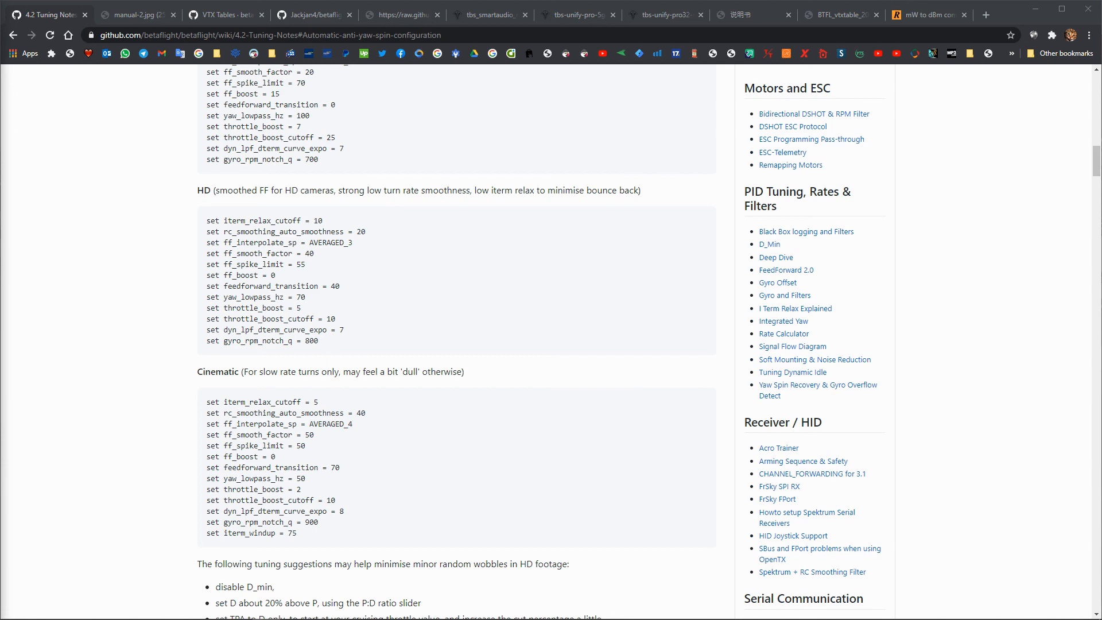
{"action": "left_click", "coordinate": [196, 396]}
- Copy the snippet that enables all other recommended new features in one go and run it in the CLI of Betaflight Configurator
{"action": "scroll", "coordinate": [196, 396], "scroll_direction": "down", "scroll_amount": 15}
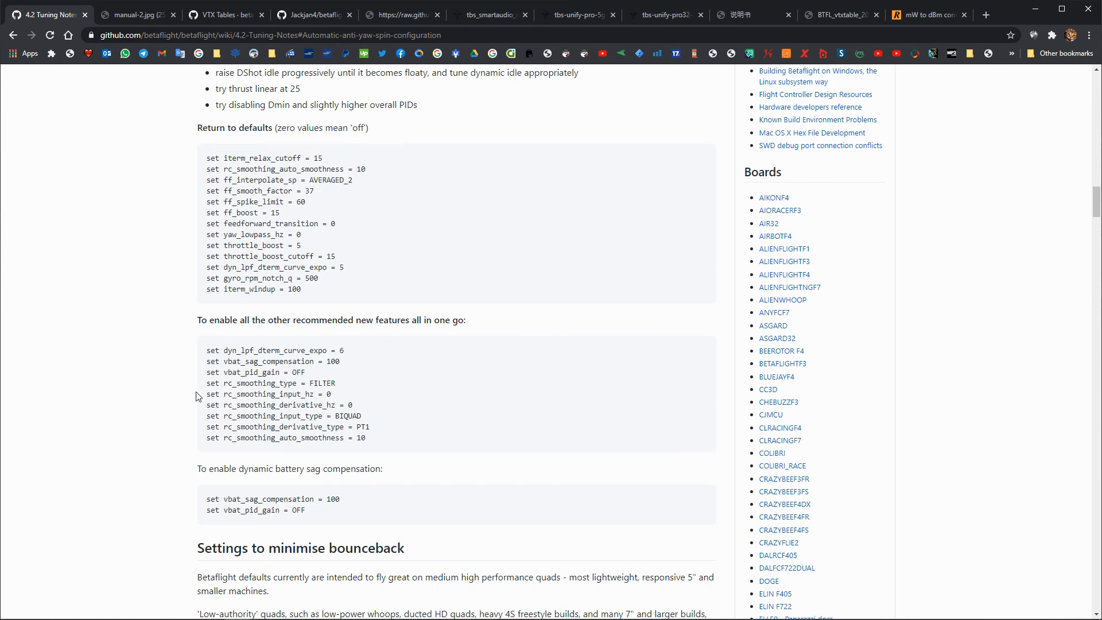
{"action": "left_click_drag", "start_coordinate": [199, 320], "coordinate": [465, 326]}
{"action": "left_click", "coordinate": [466, 328]}
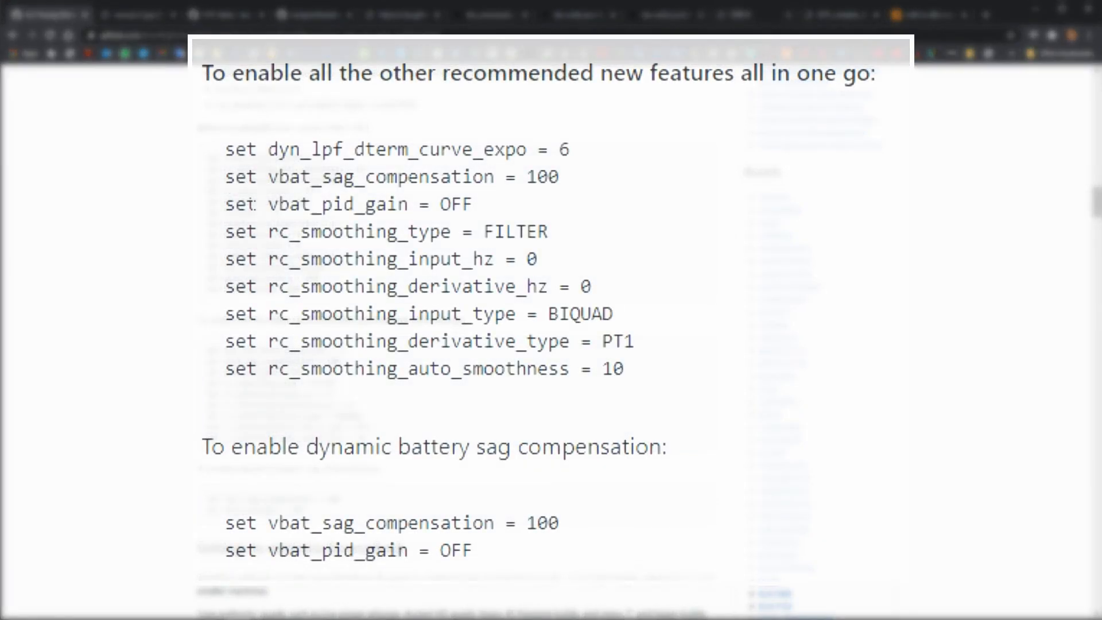
{"action": "left_click_drag", "start_coordinate": [224, 149], "coordinate": [775, 376]}
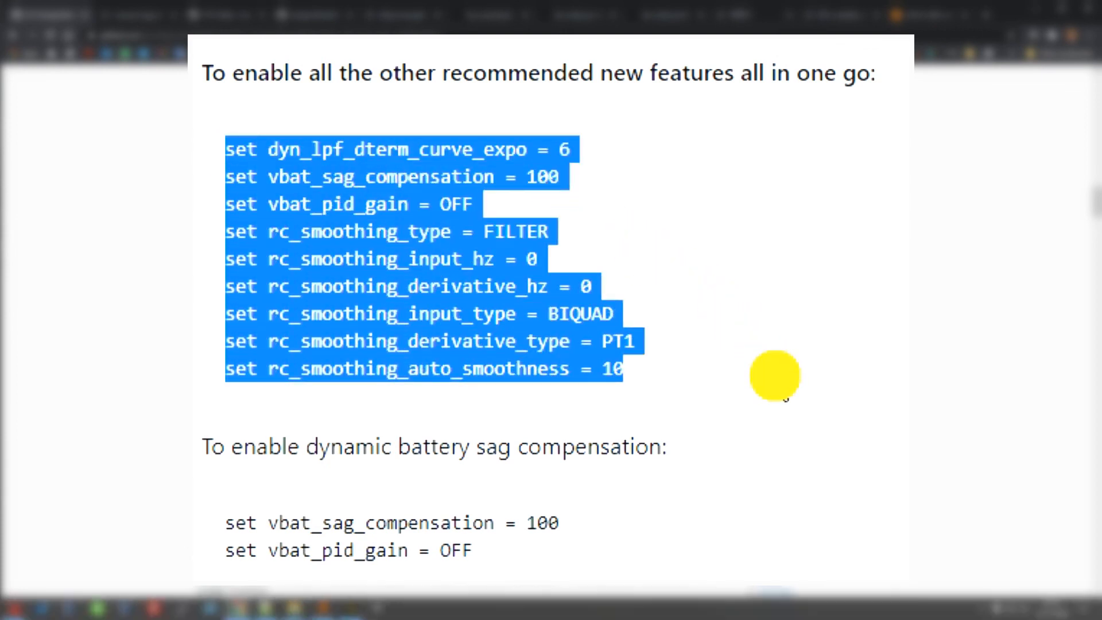
{"action": "left_click", "coordinate": [352, 609]}
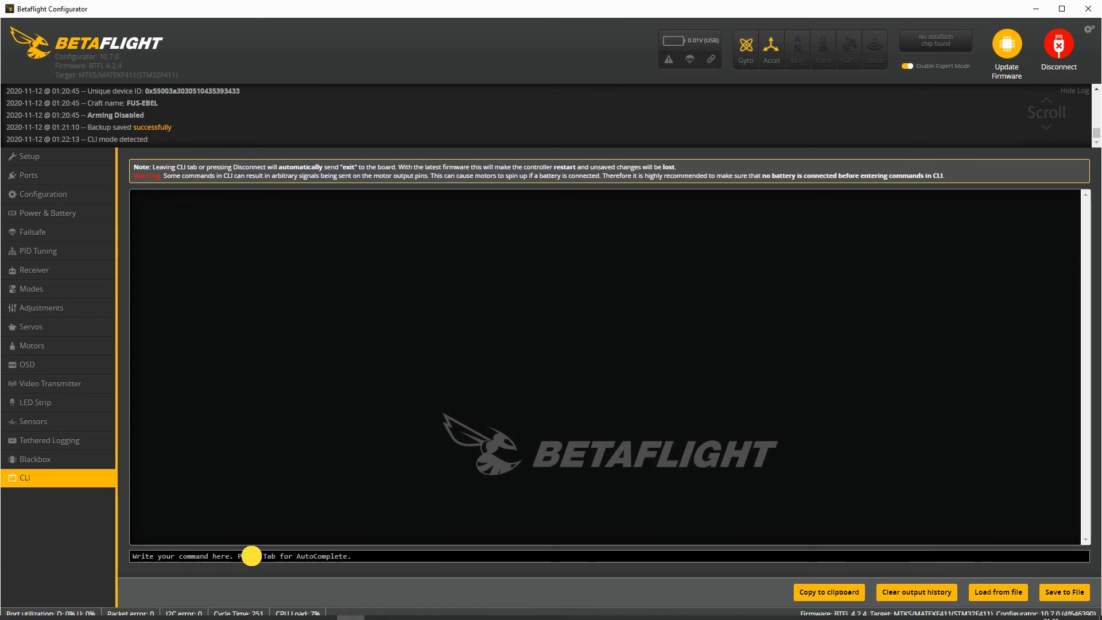
{"action": "right_click", "coordinate": [251, 556]}
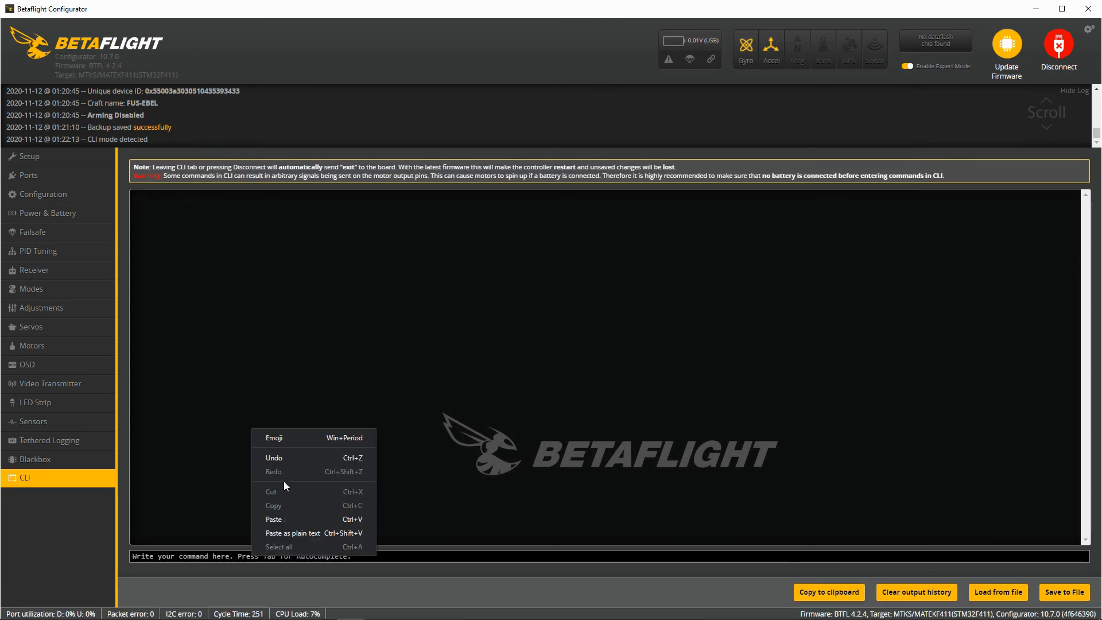
{"action": "left_click", "coordinate": [349, 519]}
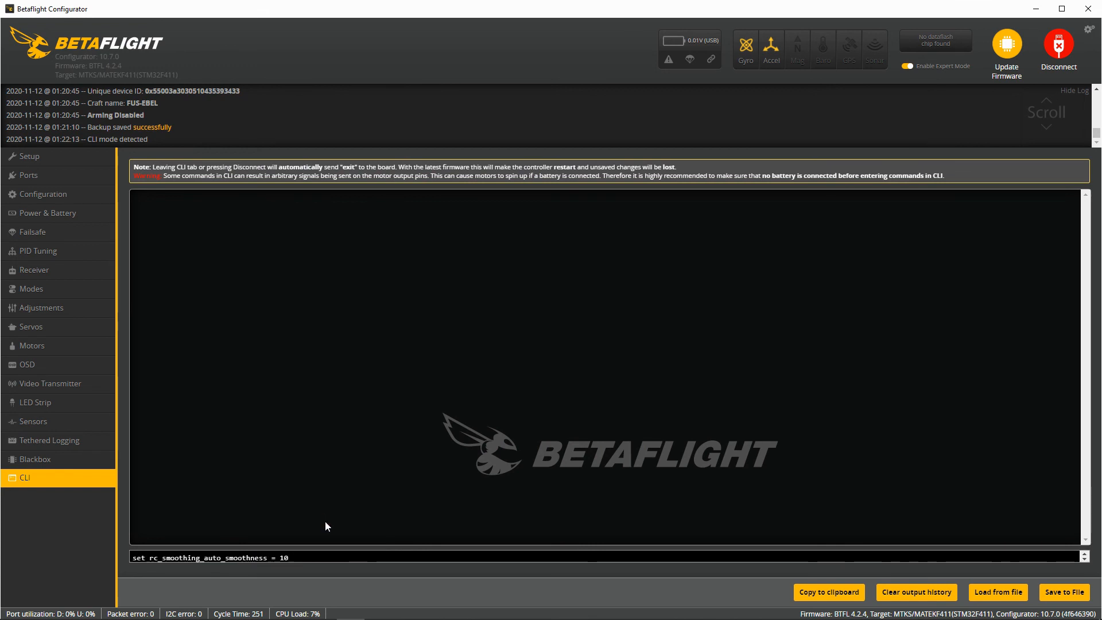
{"action": "key", "text": "Return"}
{"action": "type", "text": "save"}
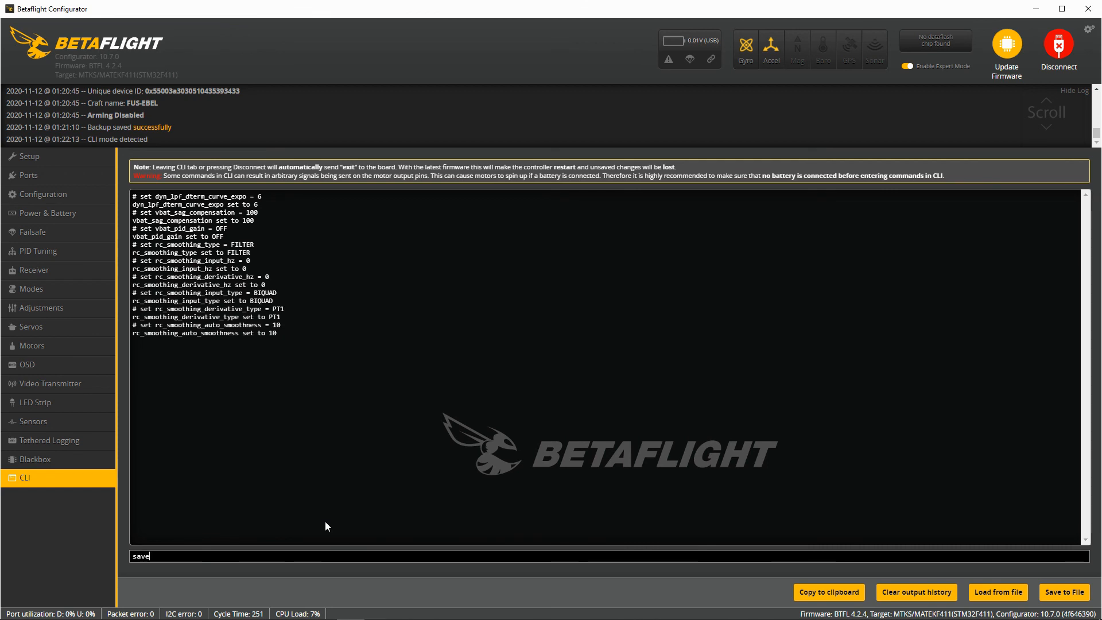
{"action": "key", "text": "BackSpace"}
{"action": "key", "text": "BackSpace"}
{"action": "key", "text": "BackSpace"}
{"action": "key", "text": "BackSpace"}
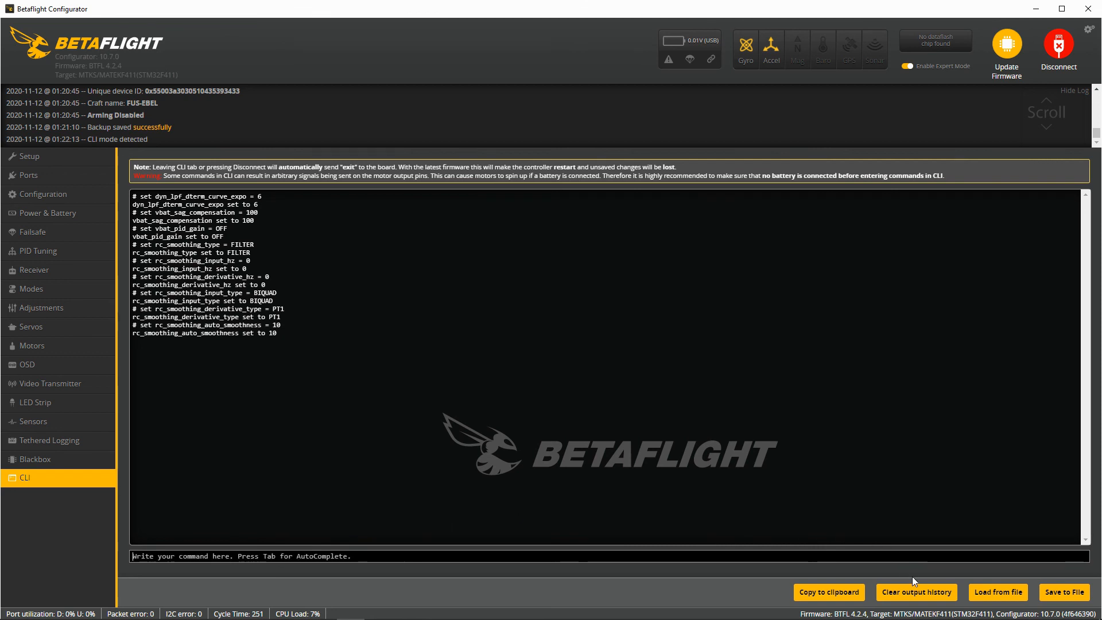
- Clear the CLI output history and return to the beginning of the 4.2 Tuning Notes in Chrome
{"action": "left_click", "coordinate": [917, 592]}
{"action": "mouse_move", "coordinate": [391, 619]}
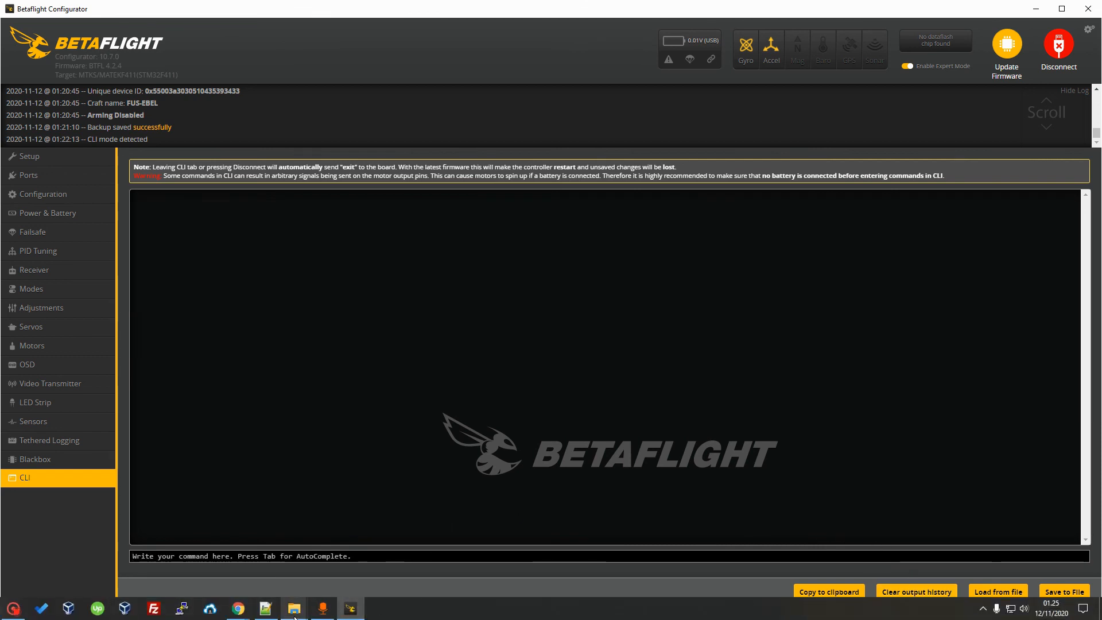
{"action": "mouse_move", "coordinate": [239, 609]}
{"action": "left_click", "coordinate": [274, 586]}
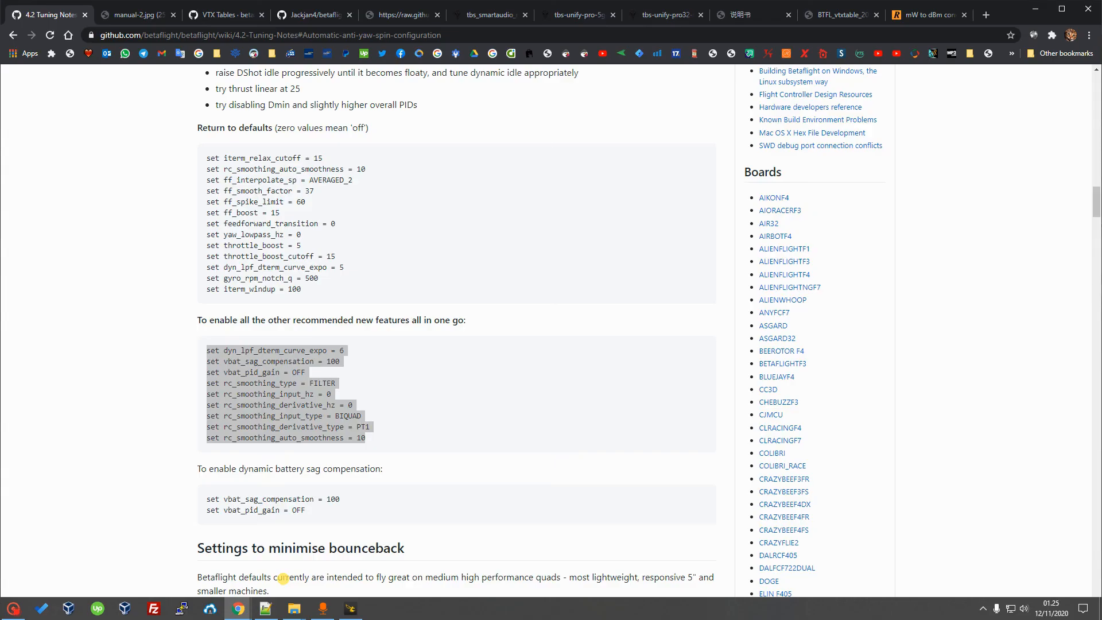
{"action": "scroll", "coordinate": [411, 446], "scroll_direction": "down", "scroll_amount": 5}
{"action": "scroll", "coordinate": [411, 446], "scroll_direction": "up", "scroll_amount": 20}
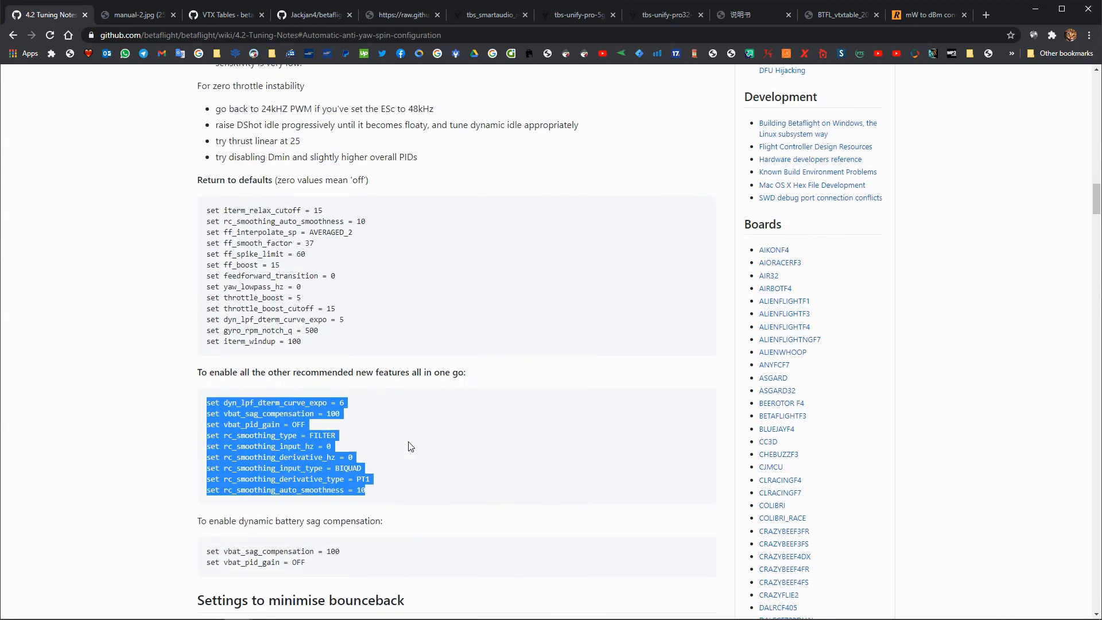
{"action": "scroll", "coordinate": [412, 446], "scroll_direction": "up", "scroll_amount": 20}
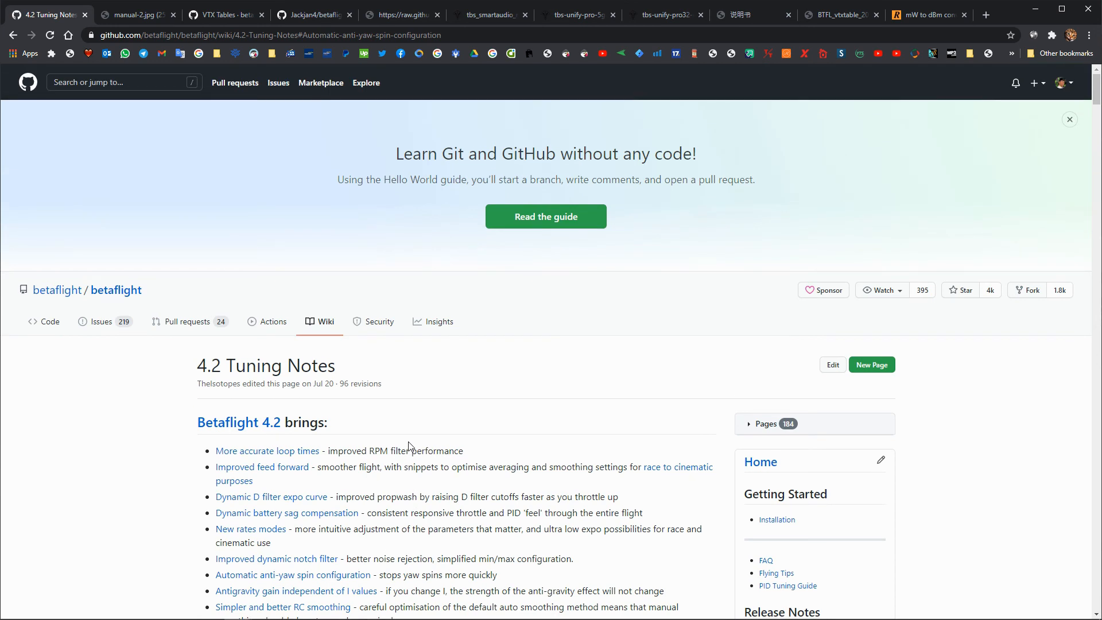
- Switch back to Betaflight Configurator and leave the CLI for the Setup page
{"action": "left_click", "coordinate": [350, 608]}
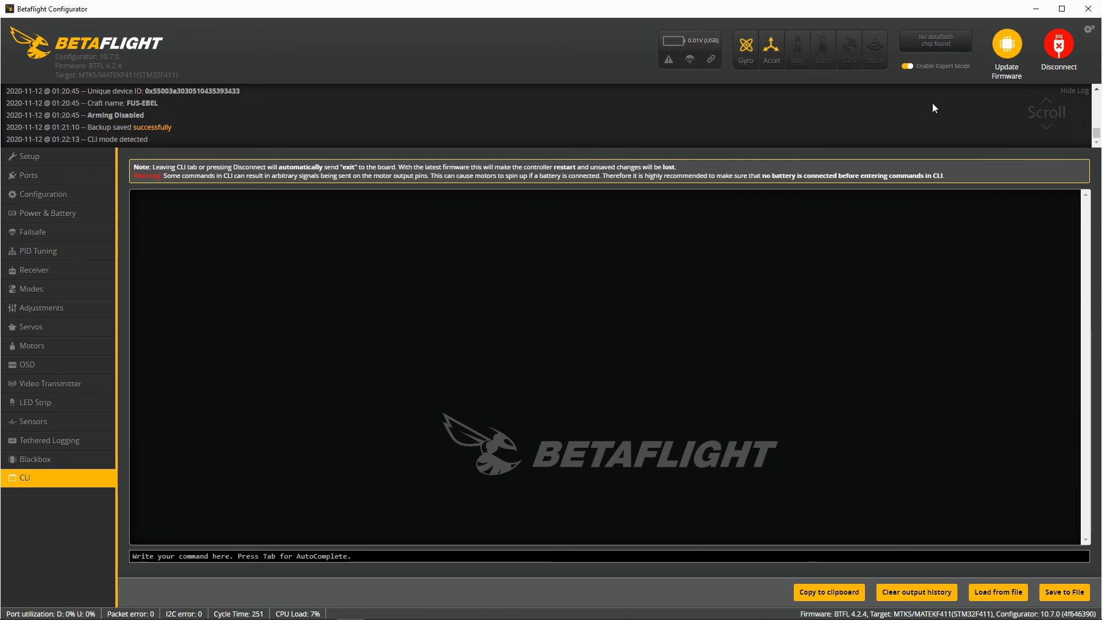
{"action": "left_click", "coordinate": [84, 163]}
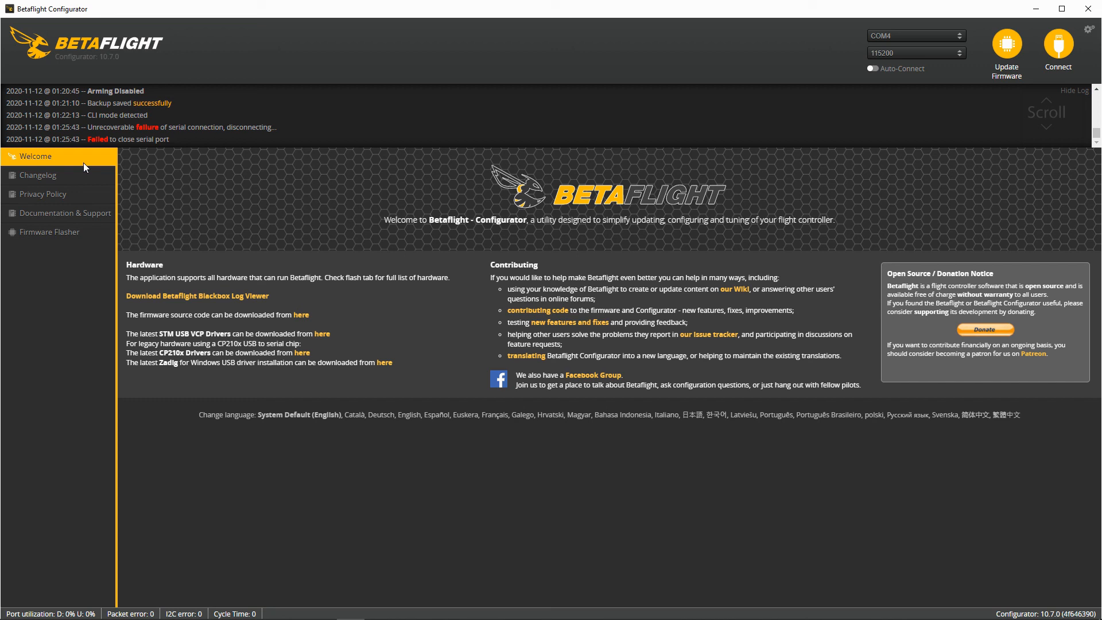
{"action": "mouse_move", "coordinate": [15, 617]}
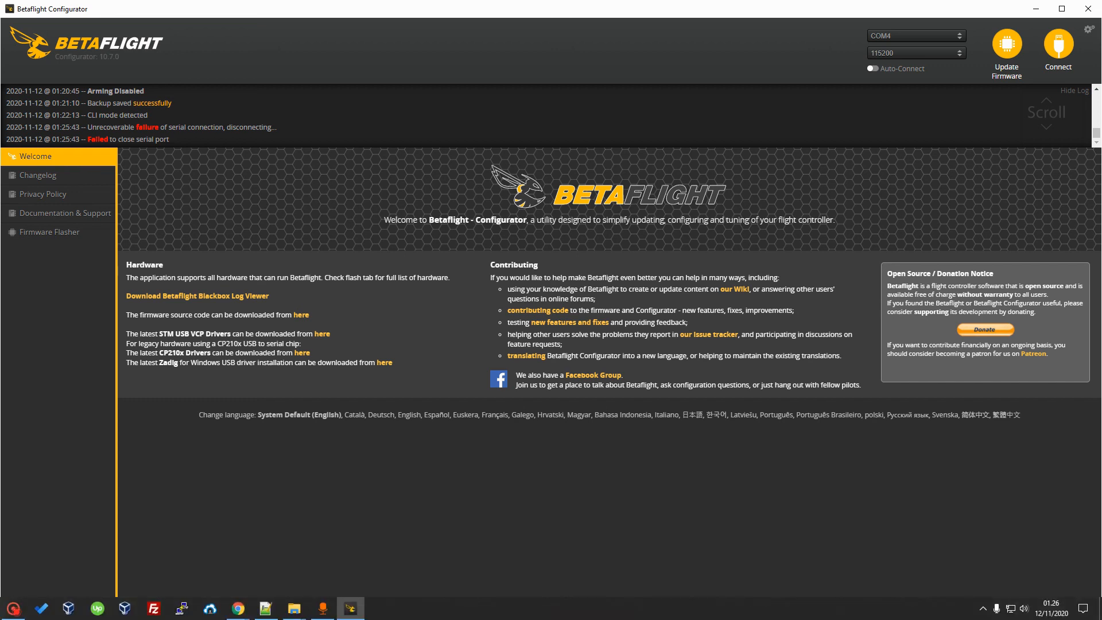